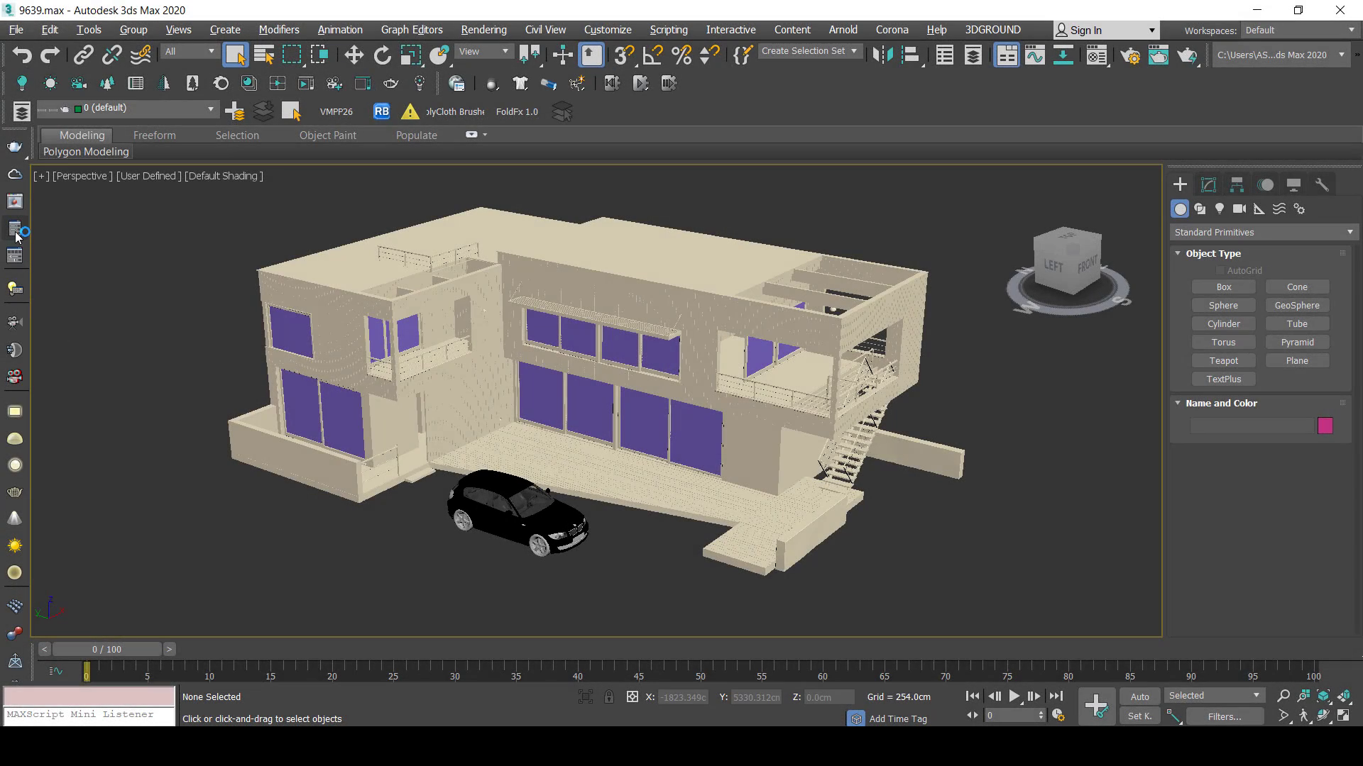
Keep V-Ray Next as the renderer and add a VRayDenoiser render element.
{"action": "key", "text": "F10"}
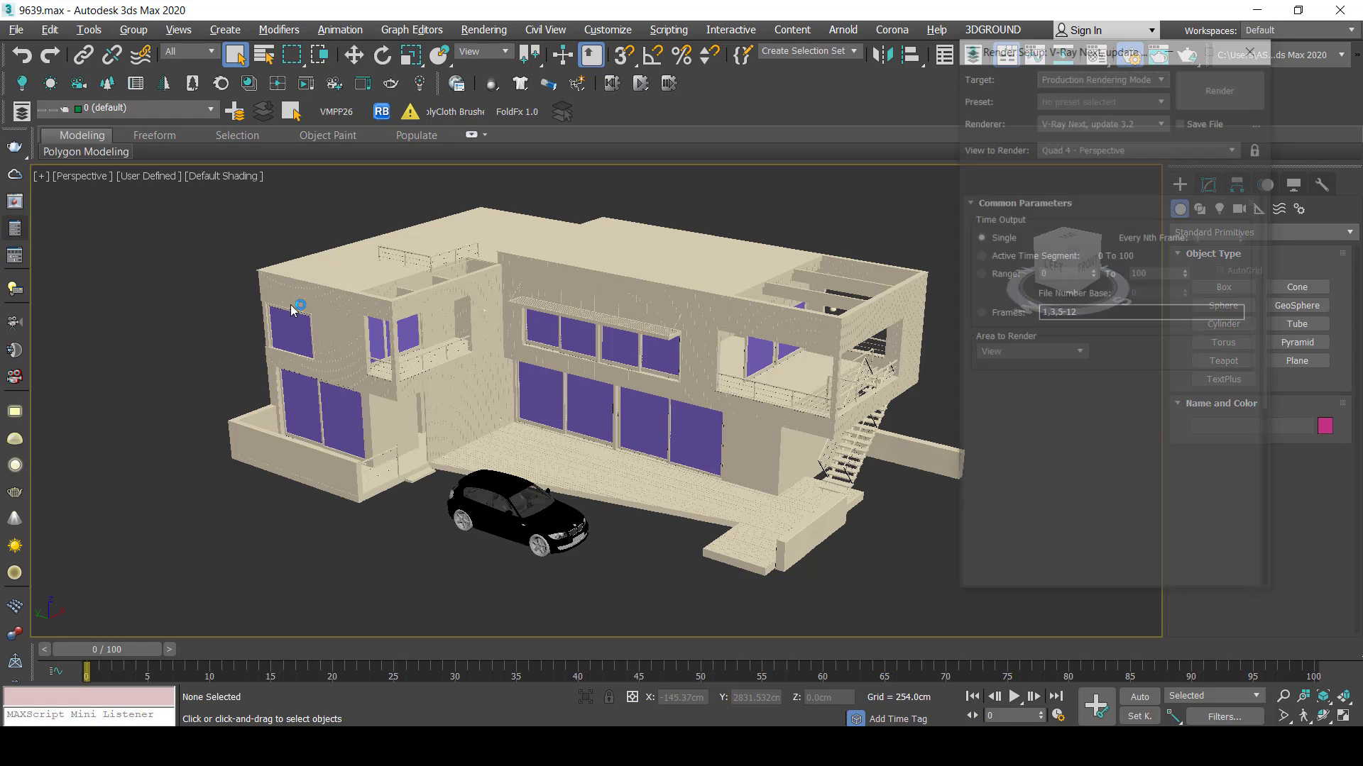
{"action": "left_click", "coordinate": [1135, 122]}
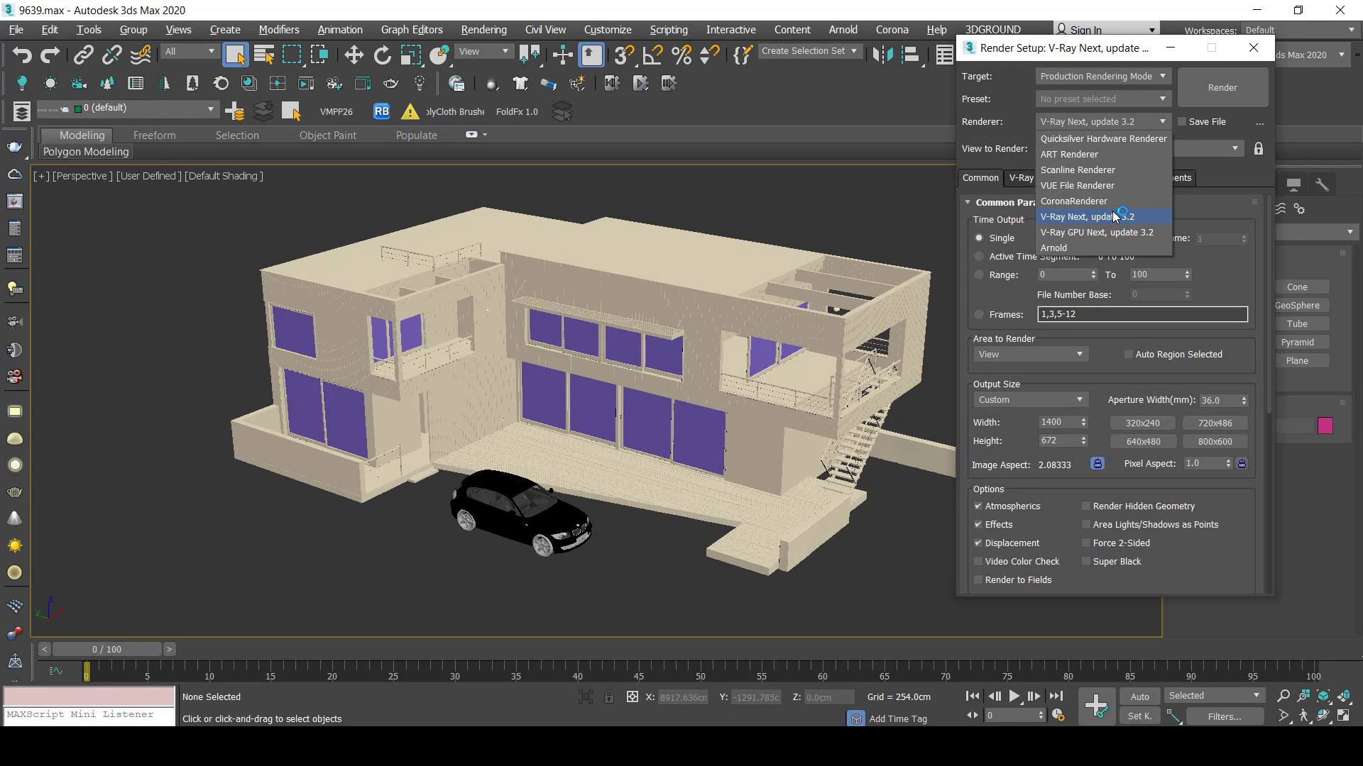
{"action": "left_click", "coordinate": [1114, 214]}
{"action": "left_click", "coordinate": [1136, 180]}
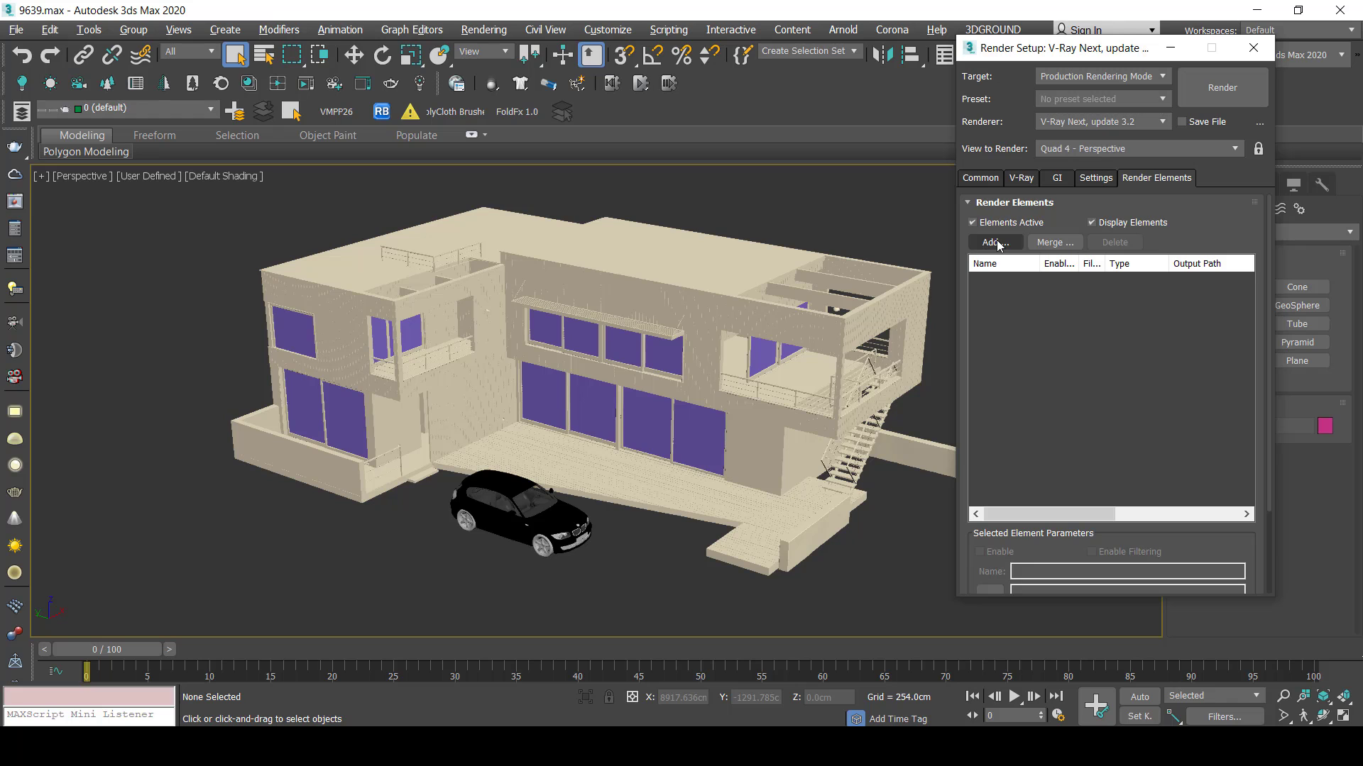
{"action": "left_click", "coordinate": [998, 245]}
{"action": "double_click", "coordinate": [1019, 264]}
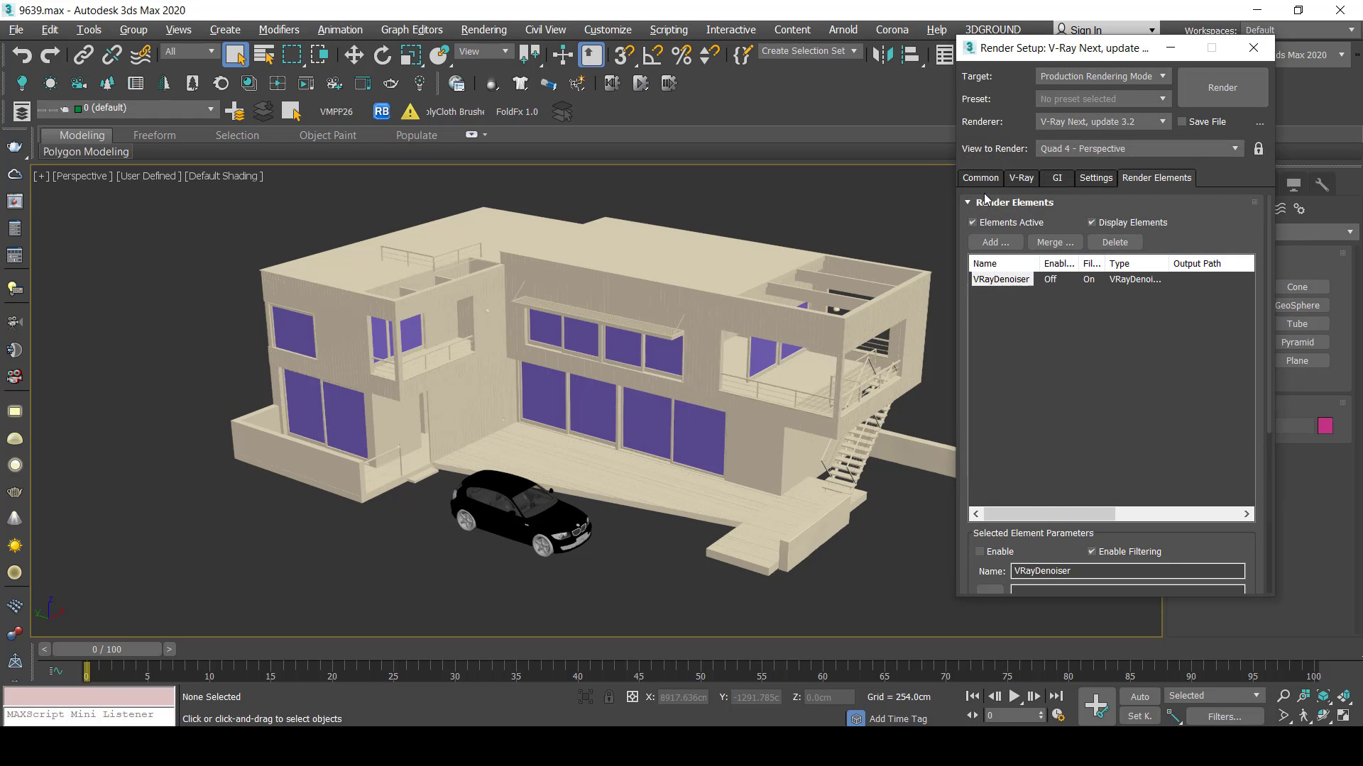
Raise the bucket image sampler Max subdivs to 6.
{"action": "left_click", "coordinate": [1021, 179]}
{"action": "left_click", "coordinate": [1006, 241]}
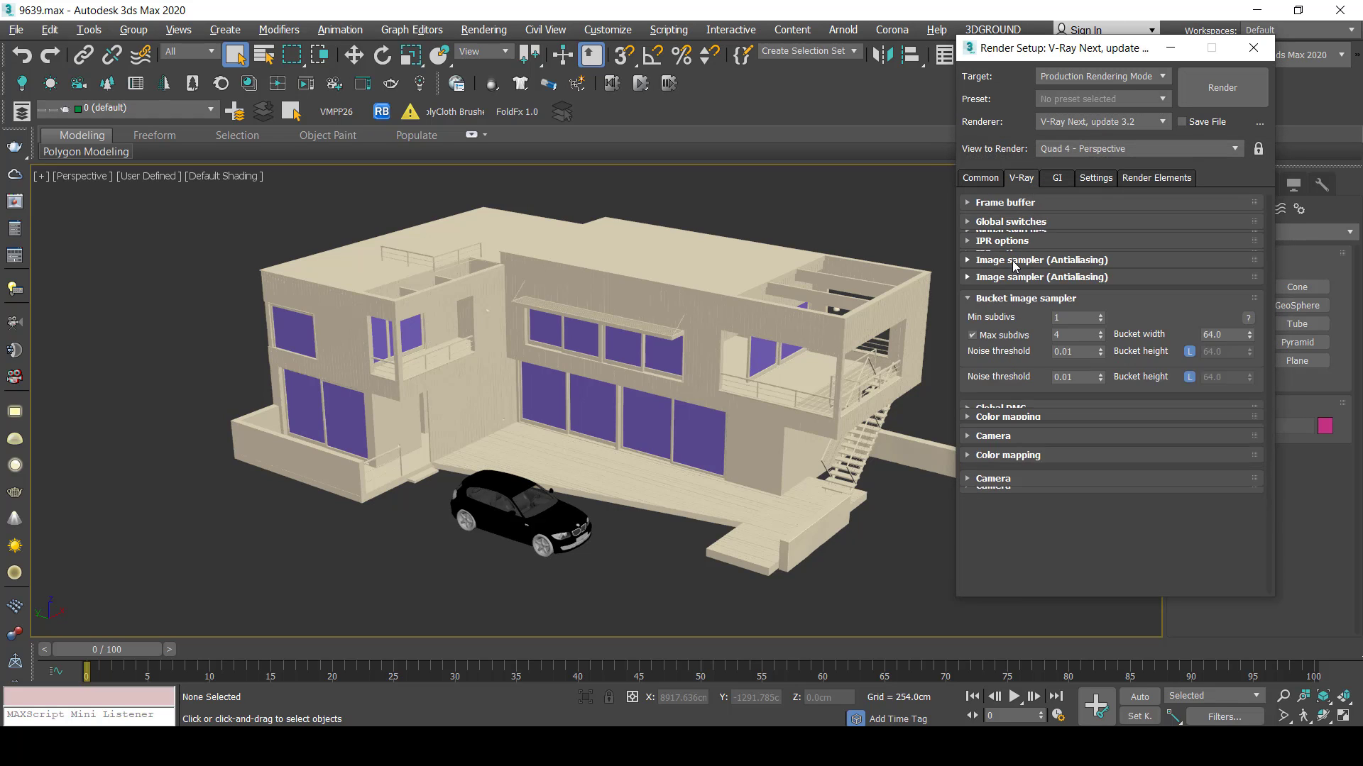
{"action": "double_click", "coordinate": [1076, 337]}
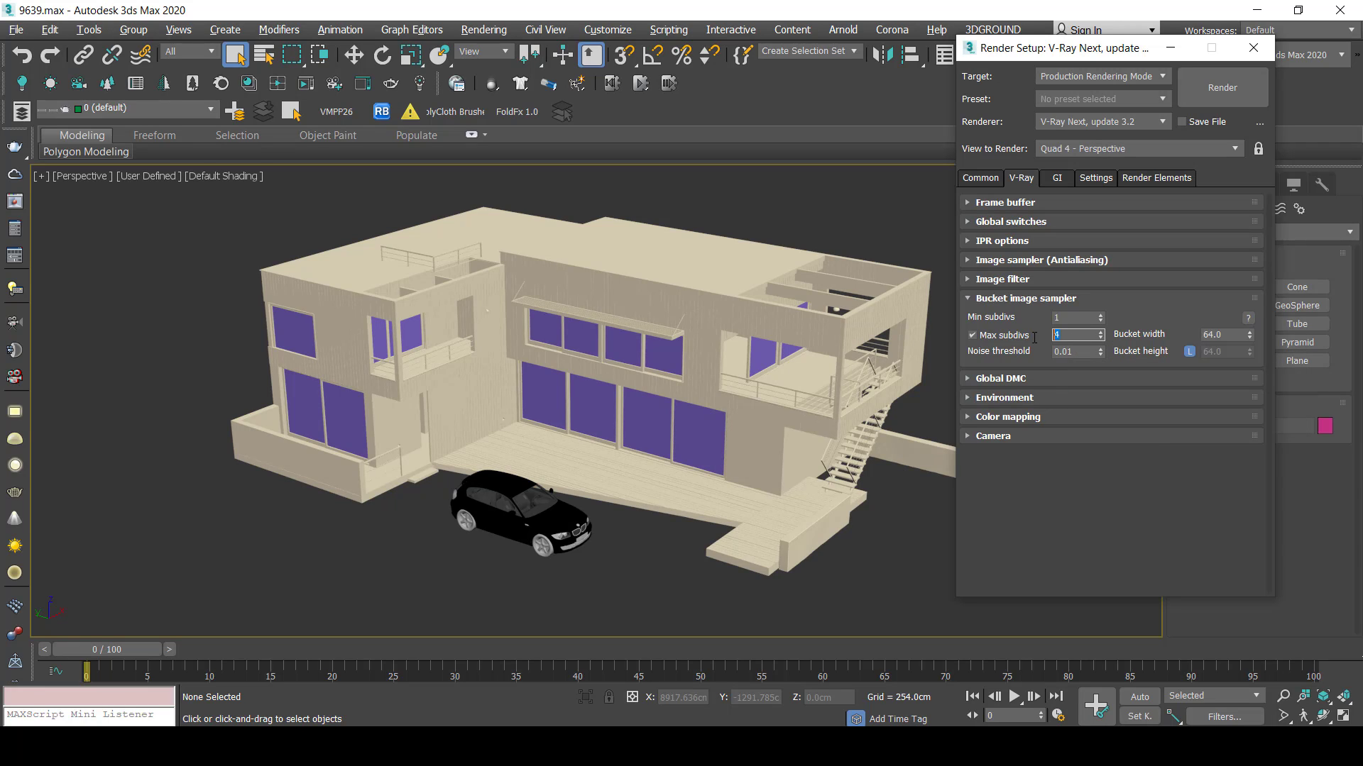
{"action": "type", "text": "6"}
{"action": "left_click", "coordinate": [1048, 300]}
Set the VRayDenoiser engine to the NVIDIA AI denoiser.
{"action": "left_click", "coordinate": [1155, 181]}
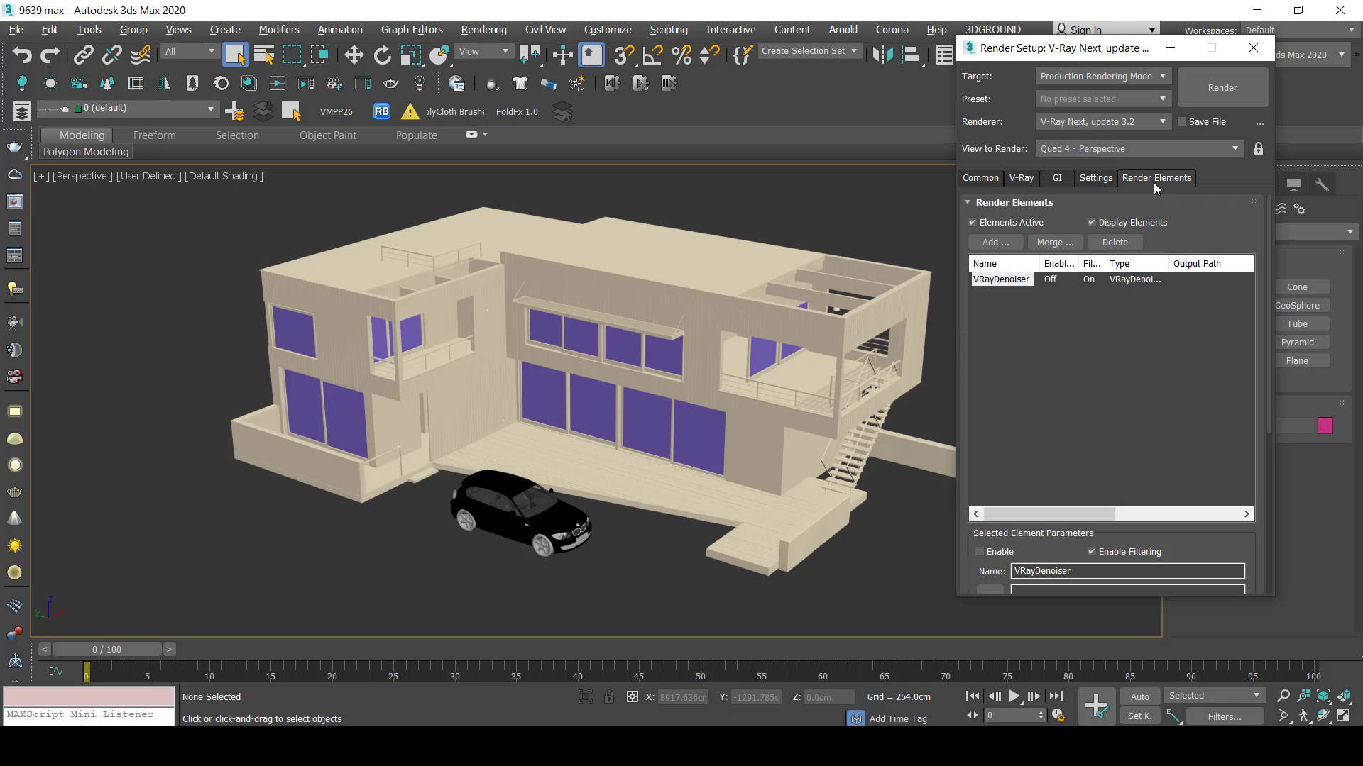
{"action": "scroll", "coordinate": [1185, 538], "scroll_direction": "down", "scroll_amount": 5}
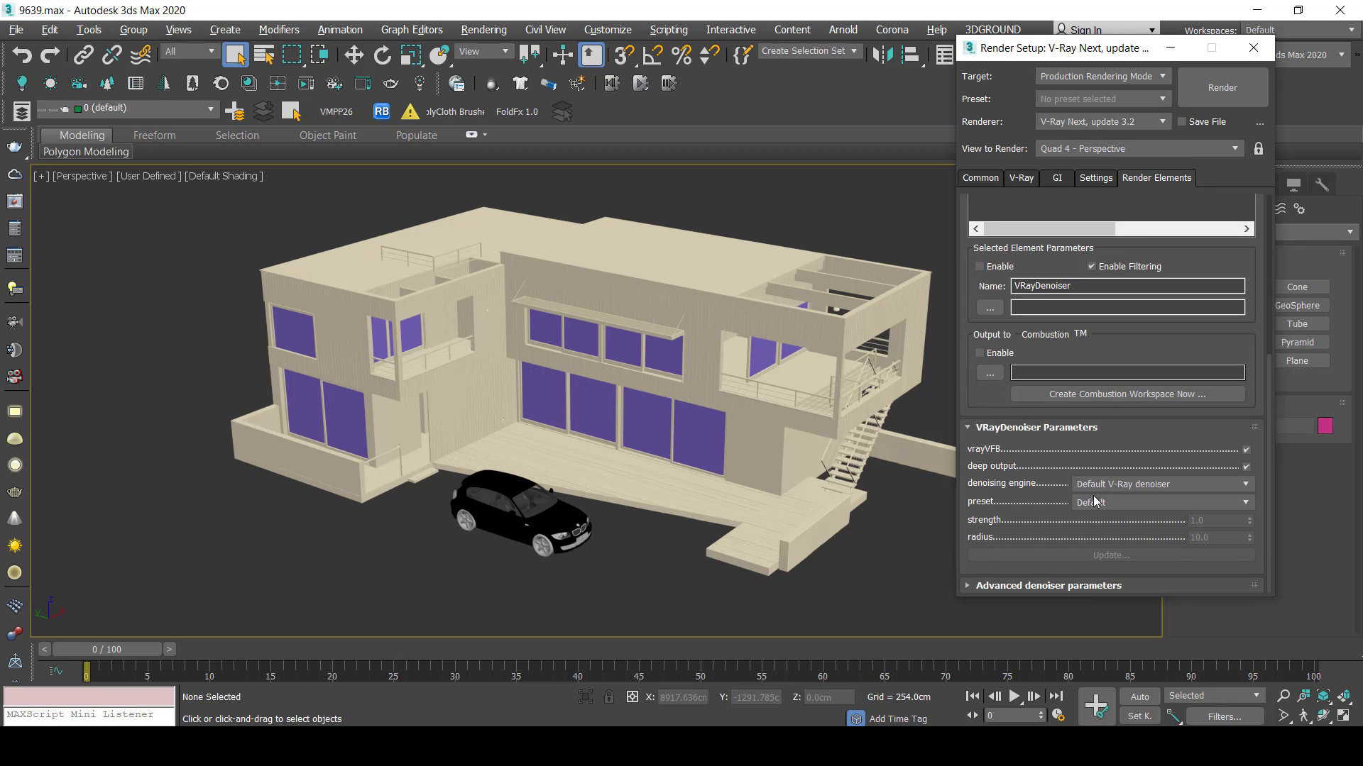
{"action": "left_click", "coordinate": [1099, 484]}
{"action": "left_click", "coordinate": [1098, 484]}
{"action": "left_click", "coordinate": [1096, 511]}
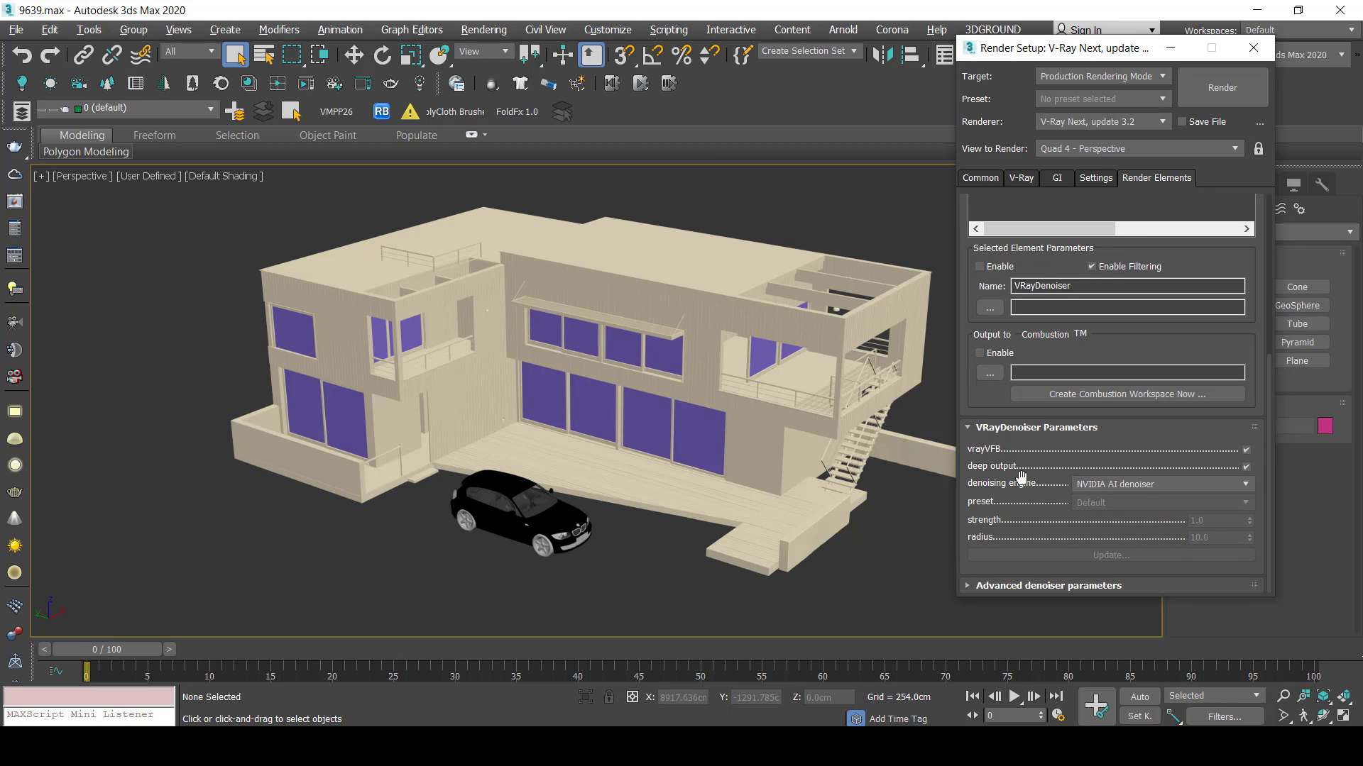
{"action": "scroll", "coordinate": [1008, 440], "scroll_direction": "up", "scroll_amount": 2}
{"action": "scroll", "coordinate": [965, 252], "scroll_direction": "up", "scroll_amount": 2}
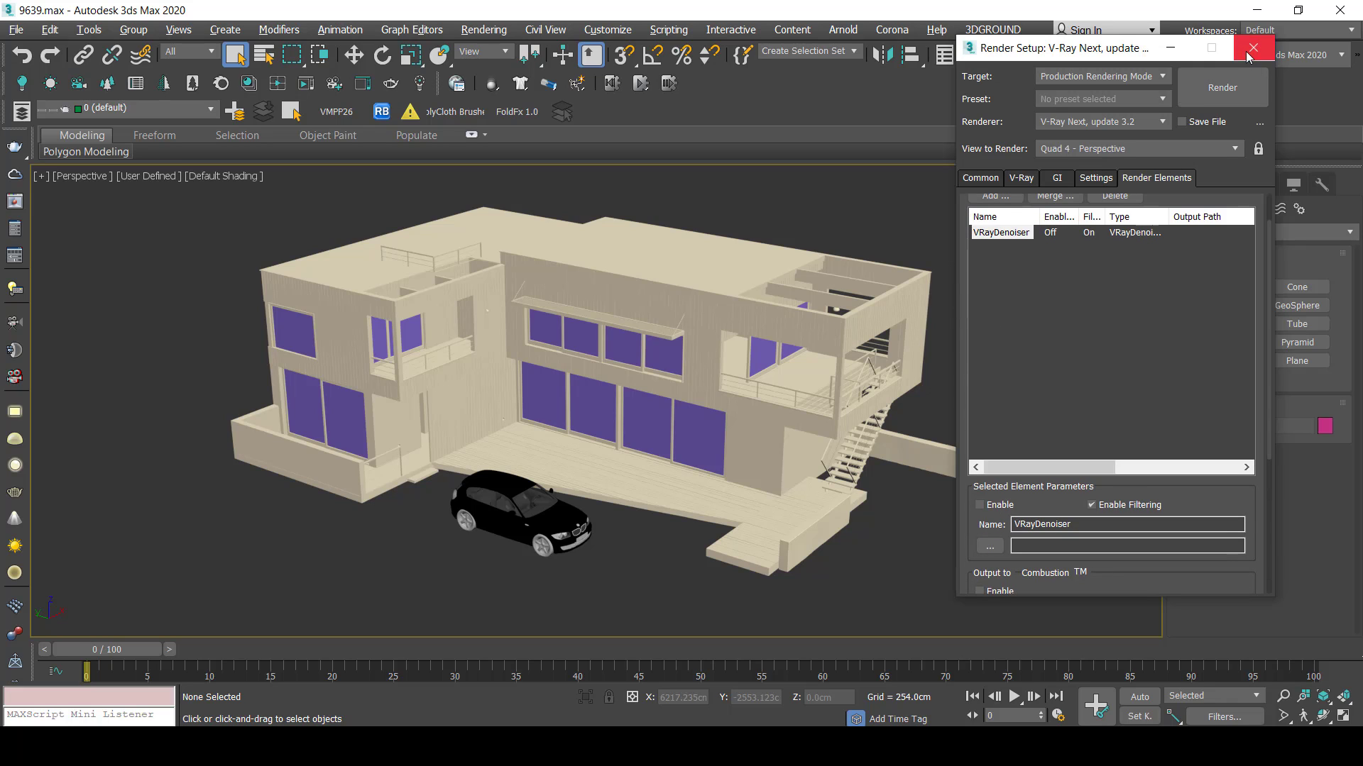
Enable Override mtl in the V-Ray Global switches.
{"action": "left_click_drag", "start_coordinate": [1091, 56], "coordinate": [858, 59]}
{"action": "left_click", "coordinate": [787, 181]}
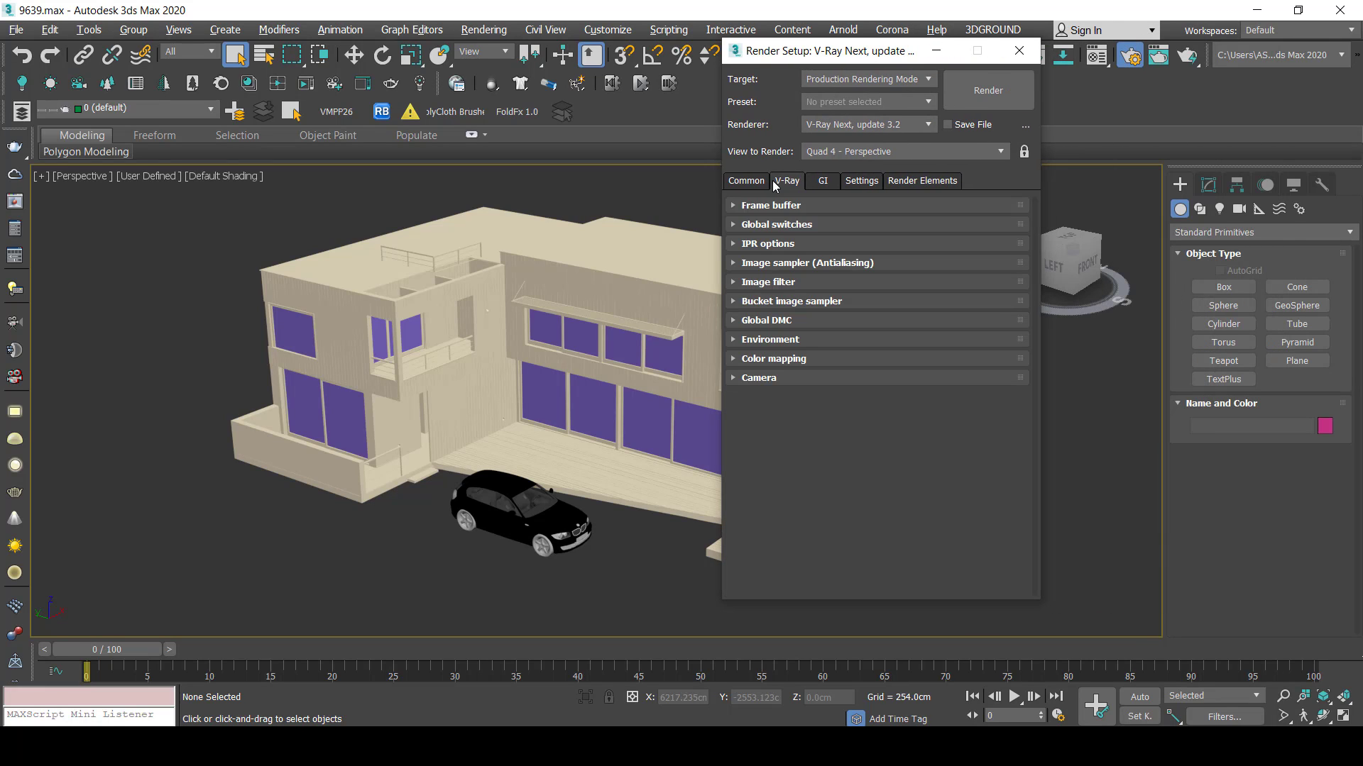
{"action": "left_click", "coordinate": [797, 225]}
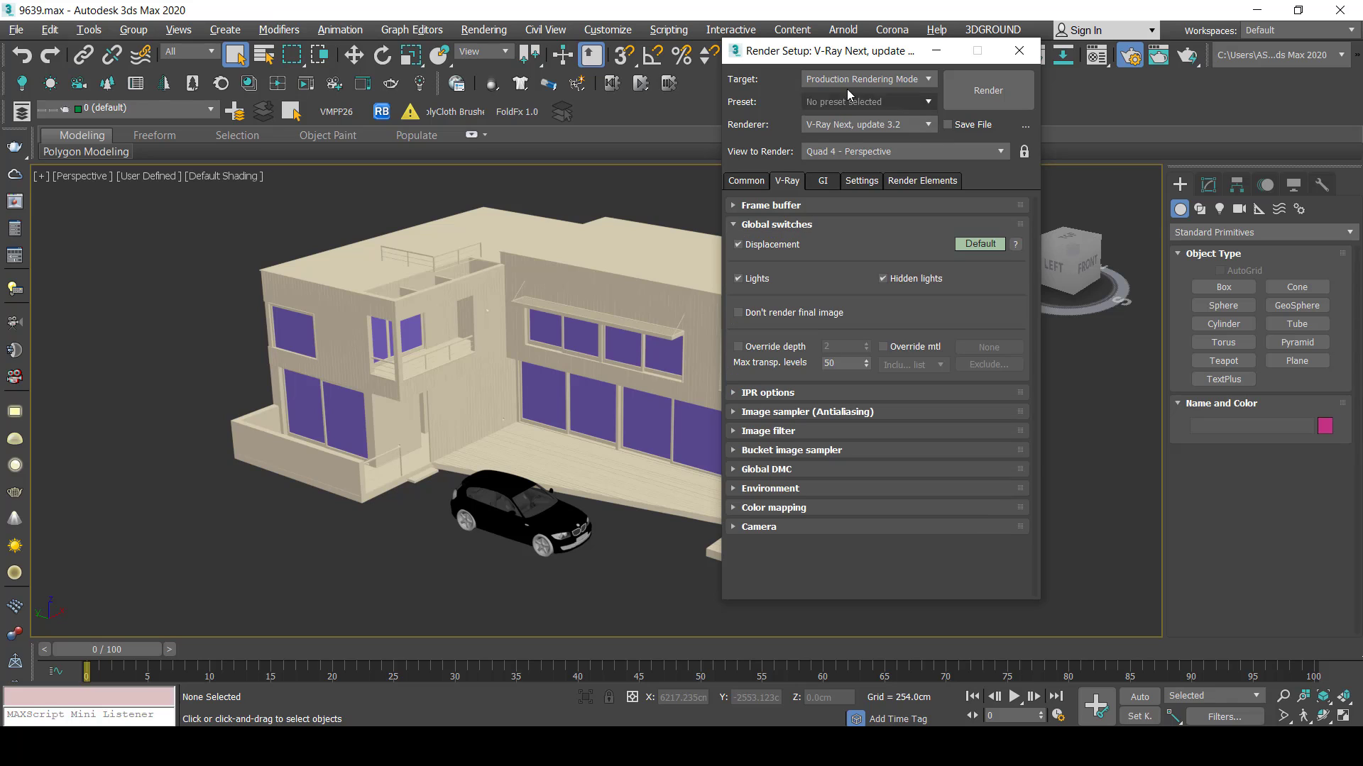
{"action": "left_click_drag", "start_coordinate": [864, 54], "coordinate": [382, 88]}
{"action": "left_click", "coordinate": [428, 381]}
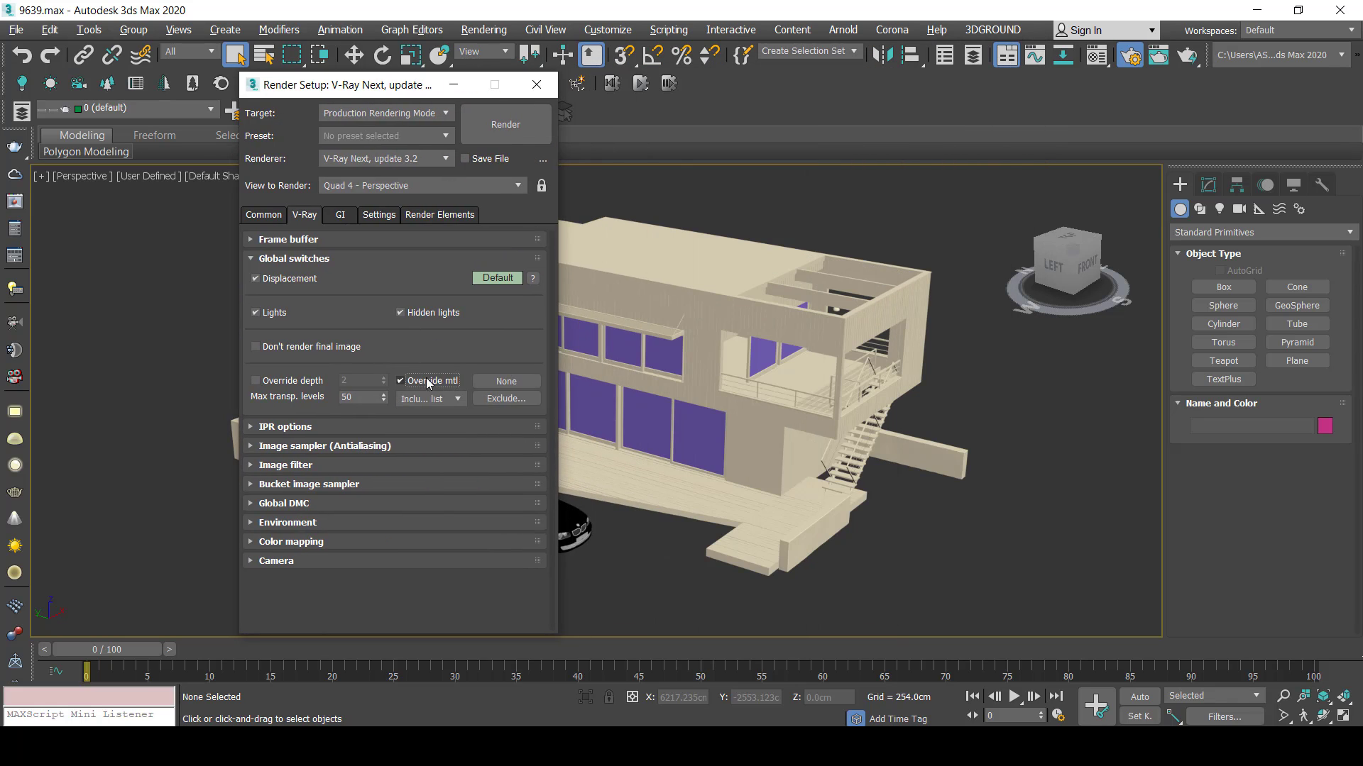
{"action": "mouse_move", "coordinate": [1073, 264]}
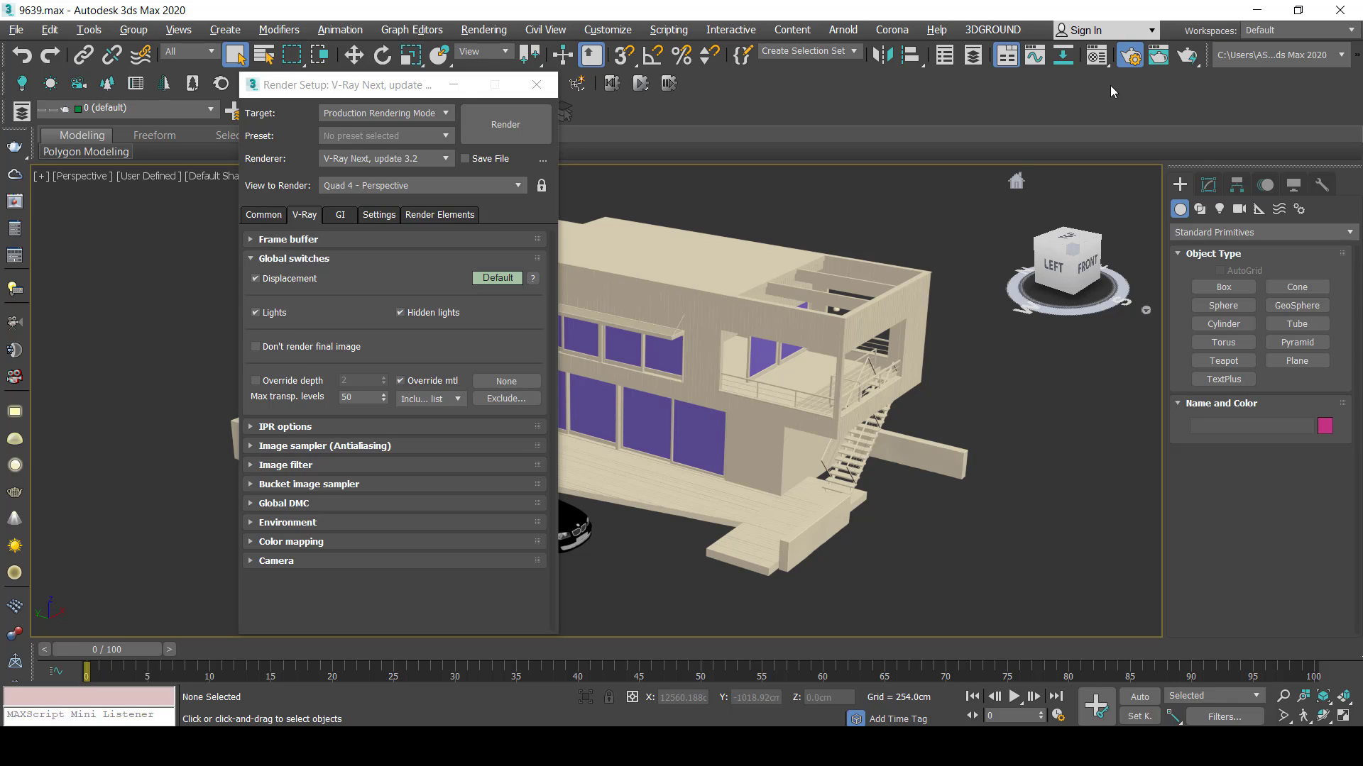
Drag material 13 - Default into the override slot as an instance.
{"action": "left_click", "coordinate": [1107, 59]}
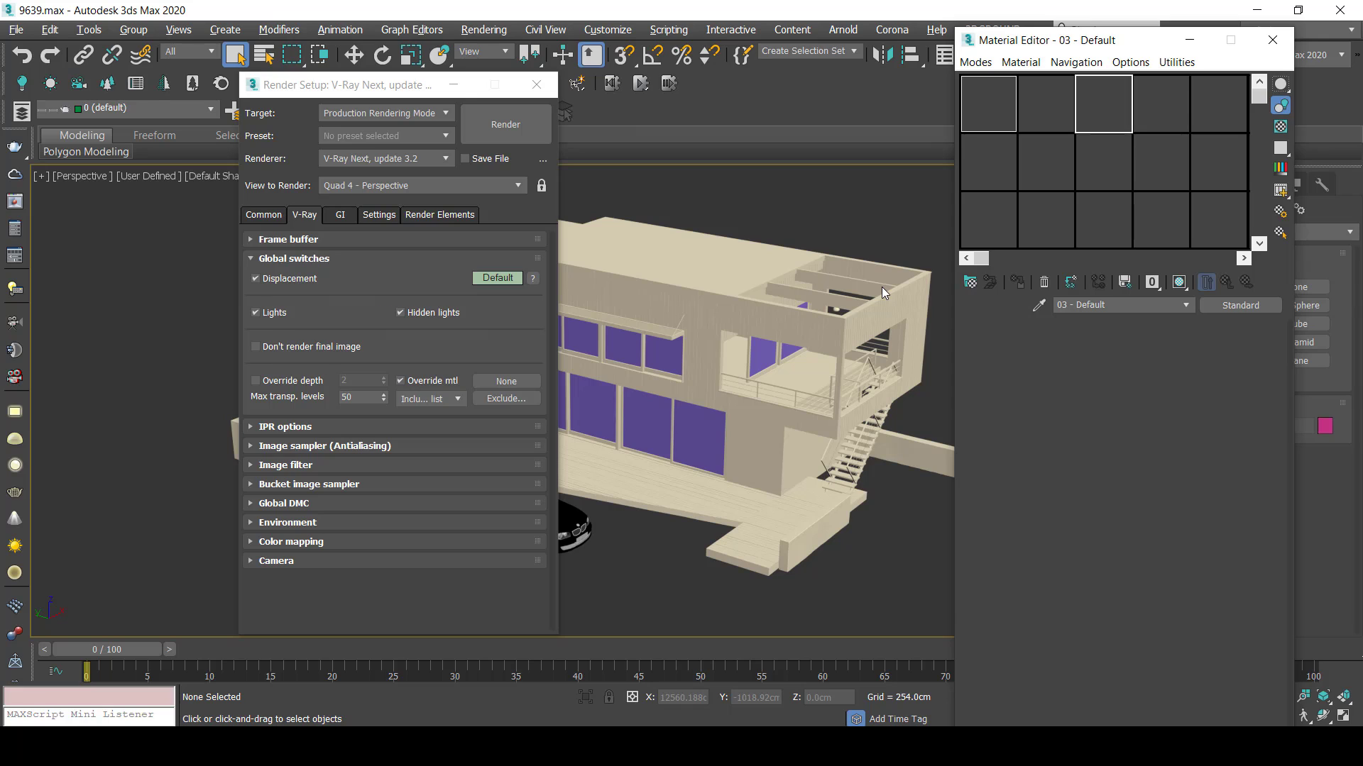
{"action": "left_click", "coordinate": [985, 230]}
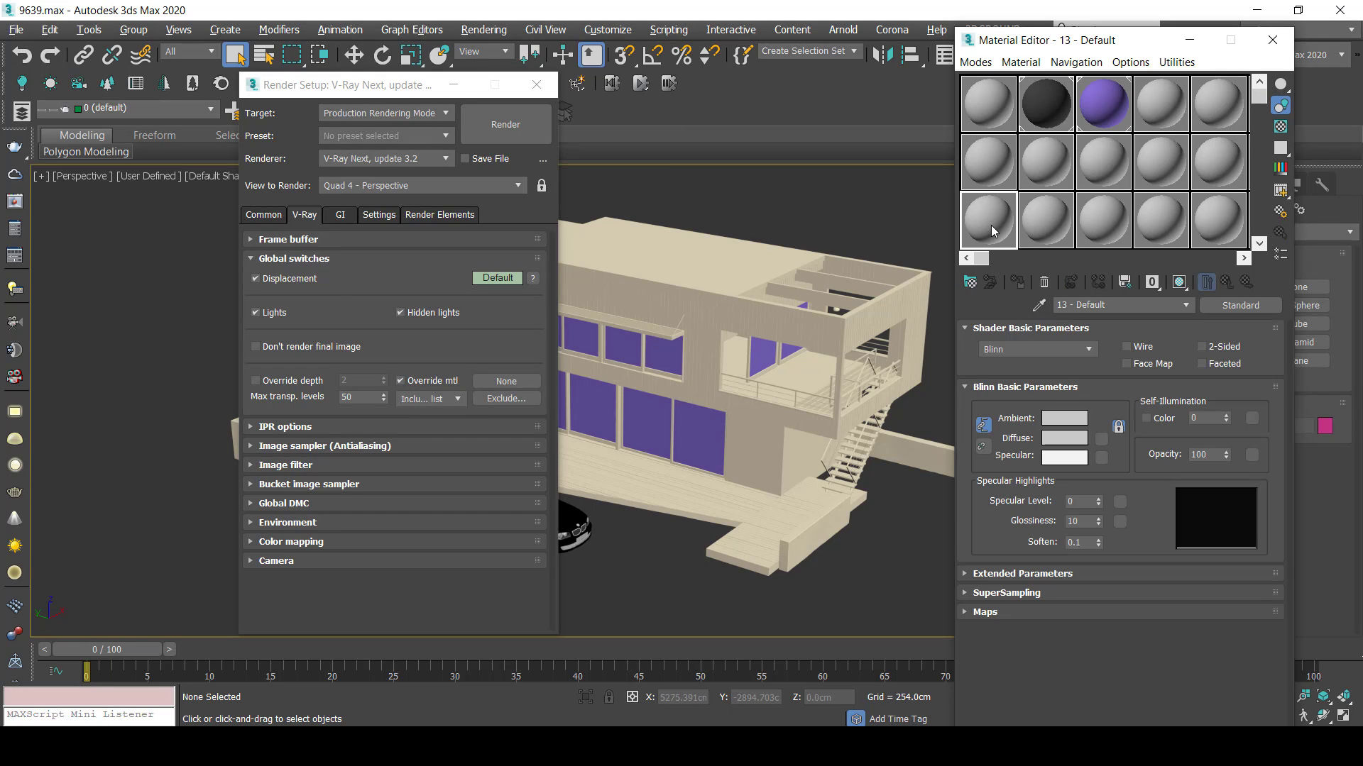
{"action": "left_click_drag", "start_coordinate": [994, 220], "coordinate": [506, 383]}
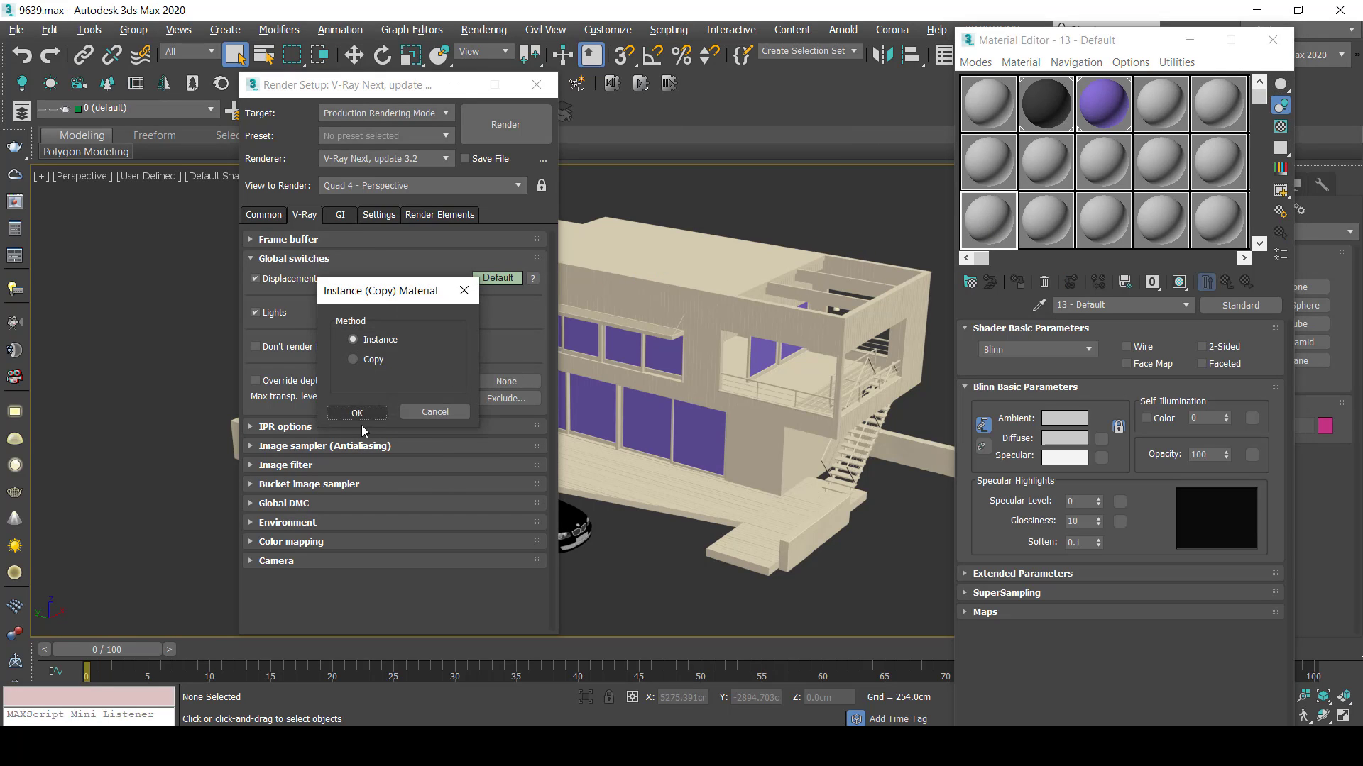
{"action": "left_click", "coordinate": [364, 411]}
Convert the override material to a VRayMtl.
{"action": "left_click", "coordinate": [1221, 313]}
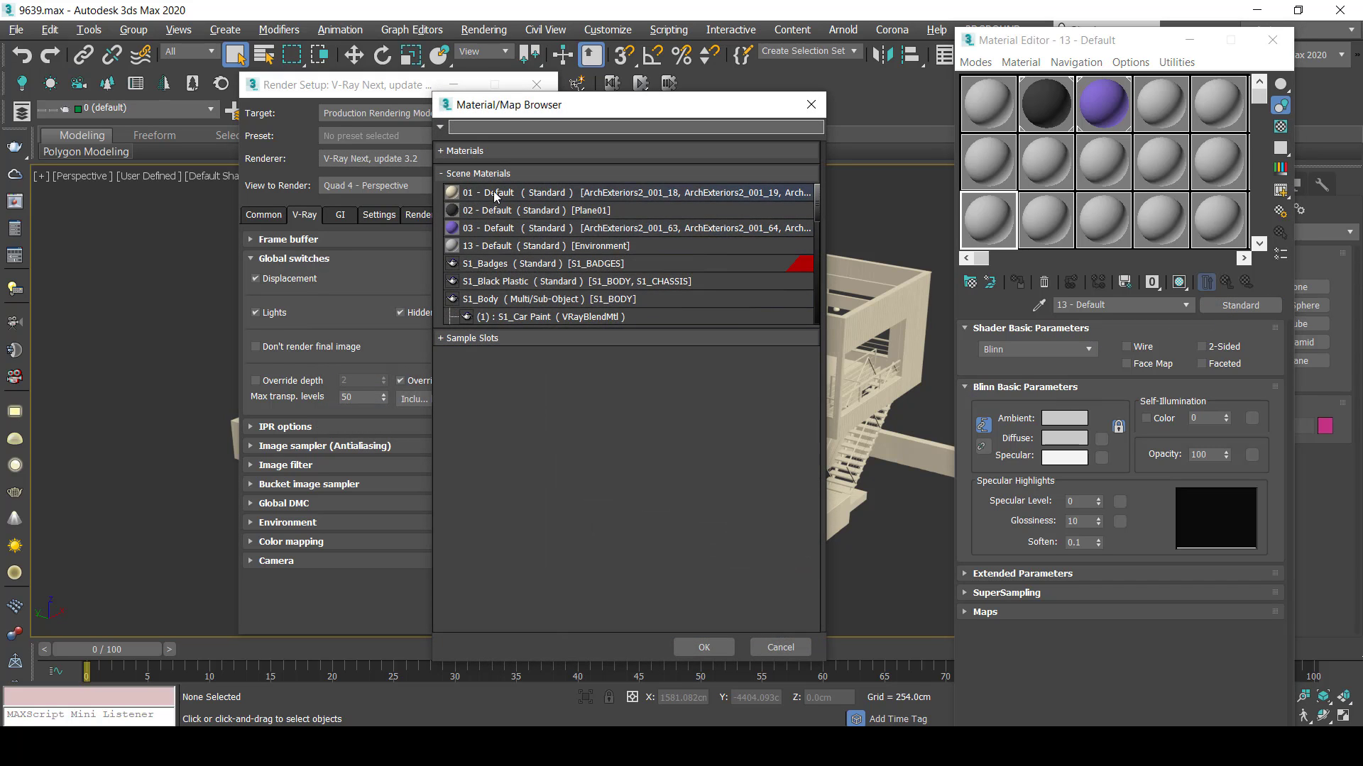
{"action": "left_click", "coordinate": [480, 174]}
{"action": "left_click", "coordinate": [484, 411]}
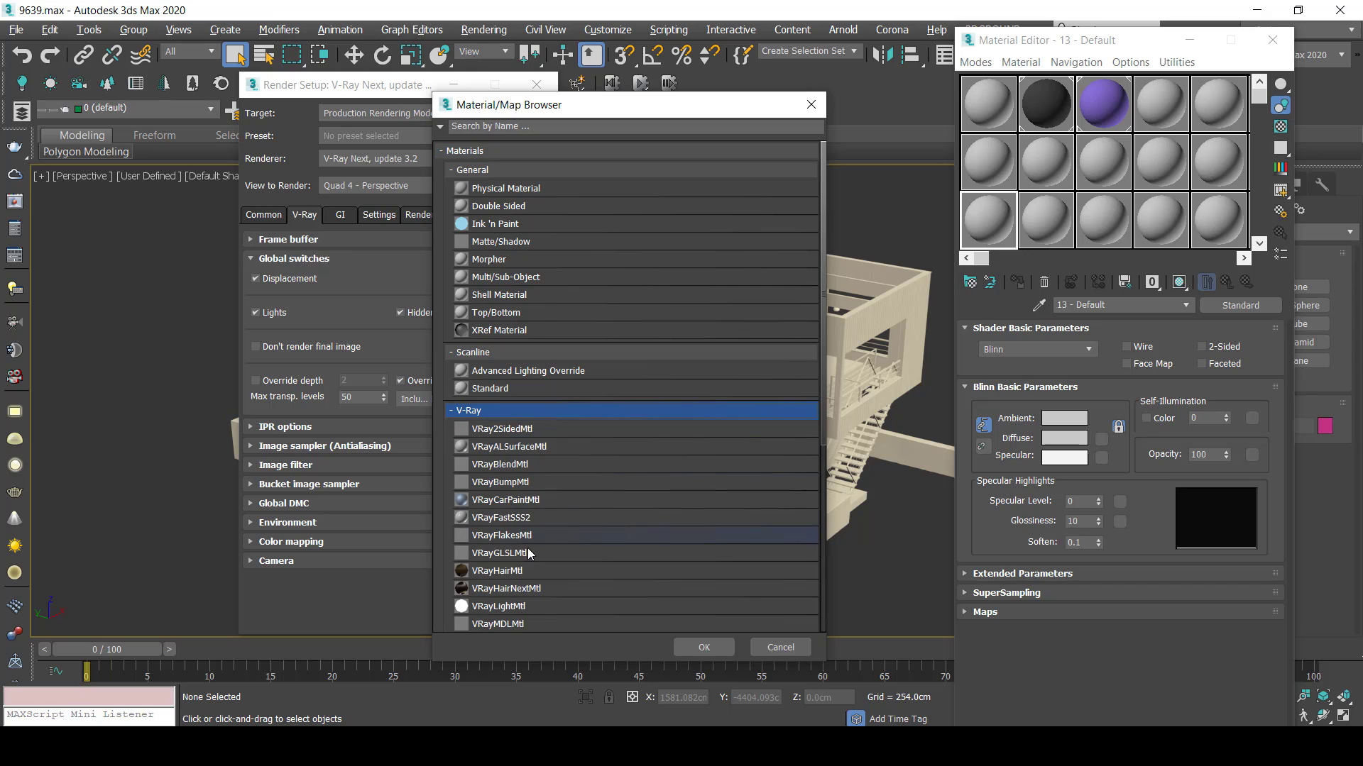
{"action": "scroll", "coordinate": [569, 560], "scroll_direction": "down", "scroll_amount": 1}
{"action": "double_click", "coordinate": [521, 573]}
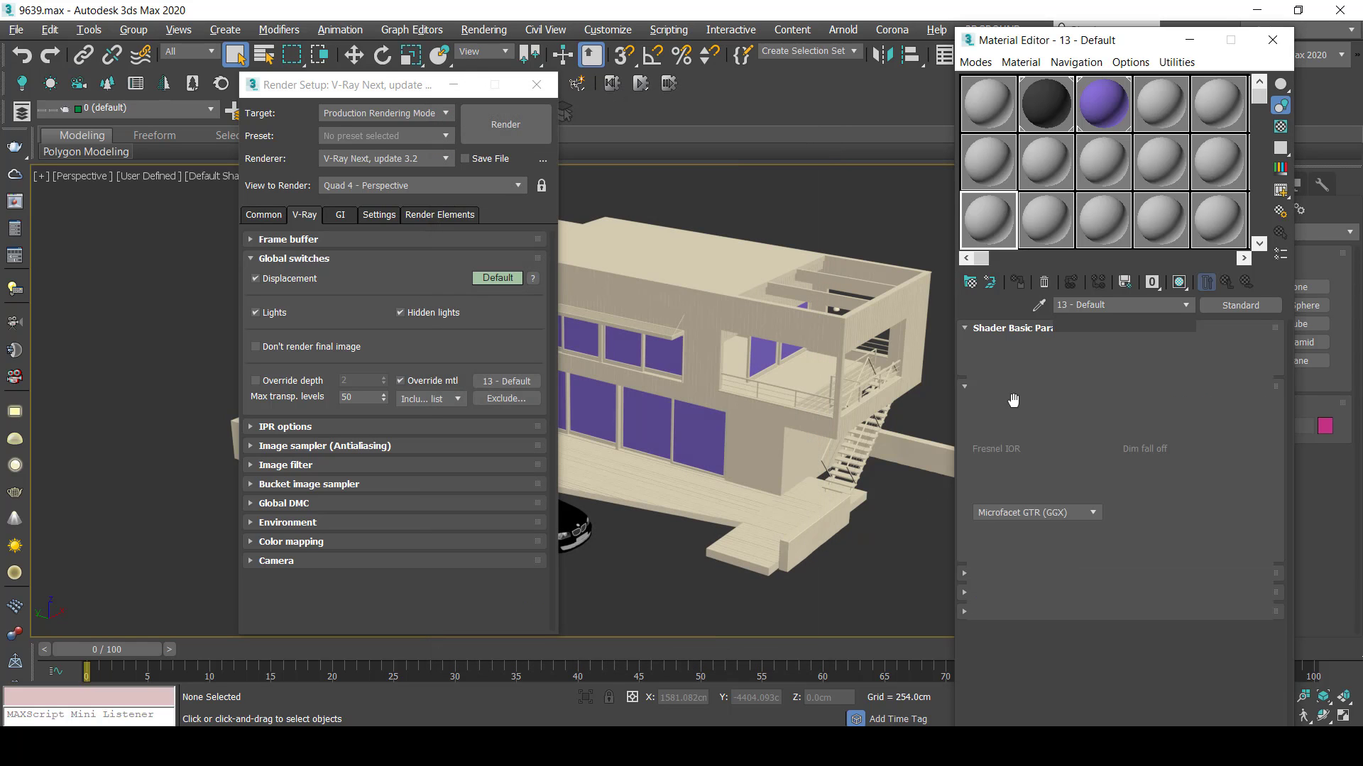
Give the VRayMtl a pure white diffuse colour and roughness 0.63.
{"action": "left_click", "coordinate": [1070, 347]}
{"action": "left_click_drag", "start_coordinate": [470, 181], "coordinate": [468, 236]}
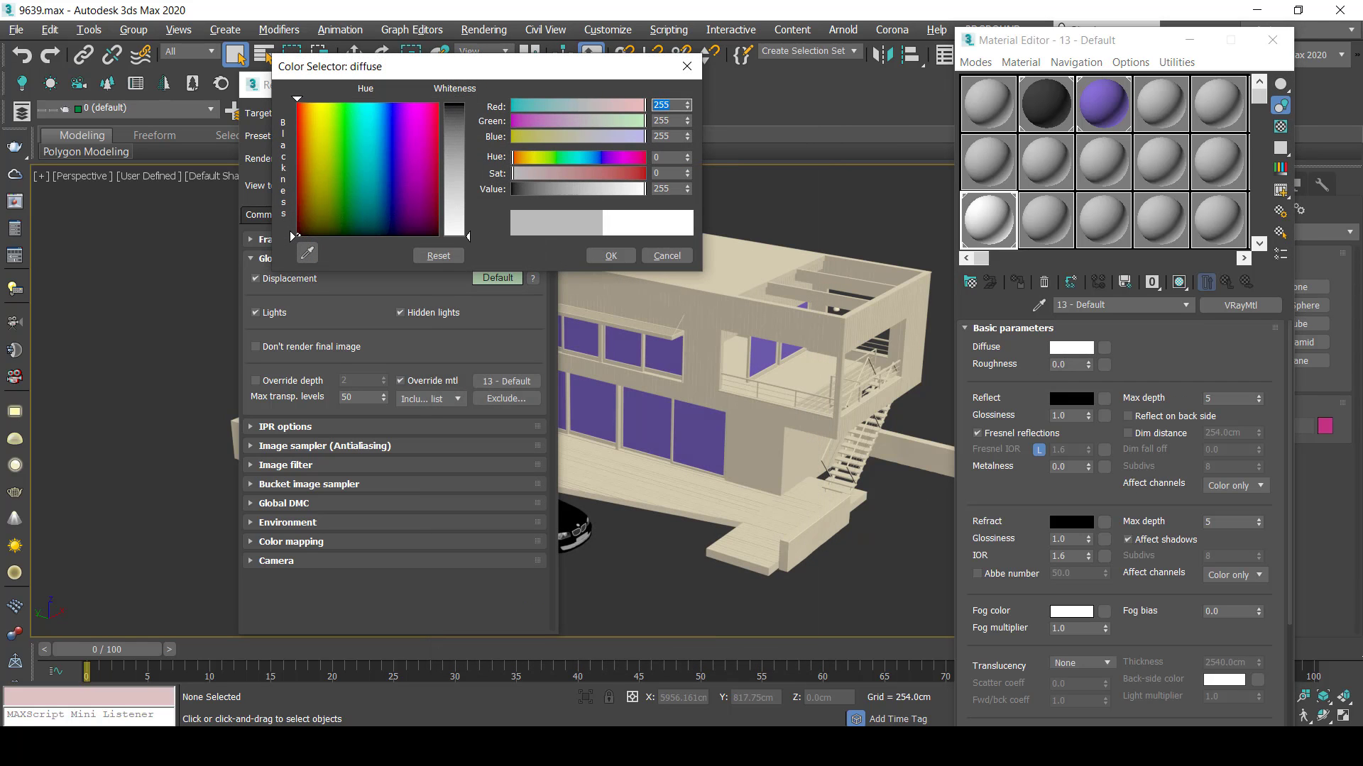
{"action": "left_click", "coordinate": [611, 256]}
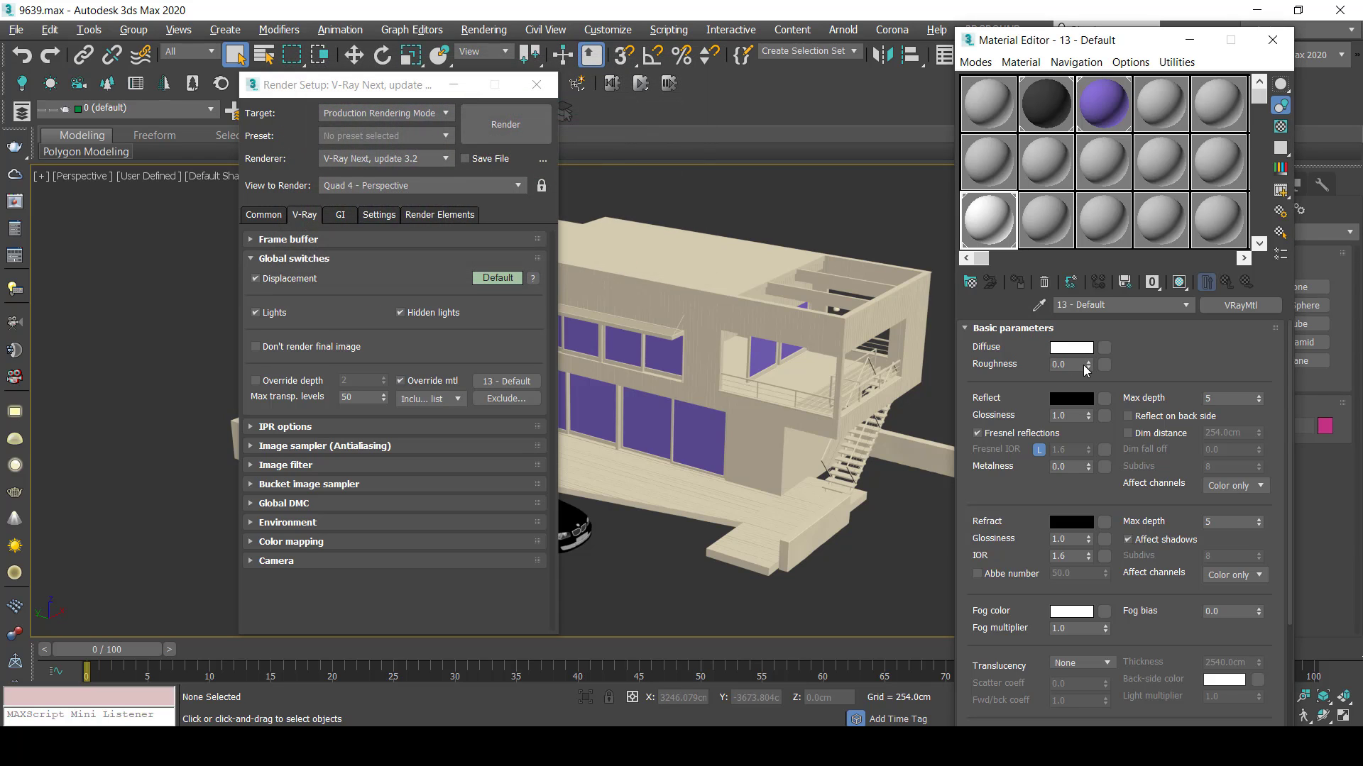
{"action": "left_click_drag", "start_coordinate": [1086, 365], "coordinate": [1093, 321]}
{"action": "left_click", "coordinate": [1272, 39]}
Set exposure control to none and clear the environment background map.
{"action": "left_click_drag", "start_coordinate": [425, 85], "coordinate": [346, 98]}
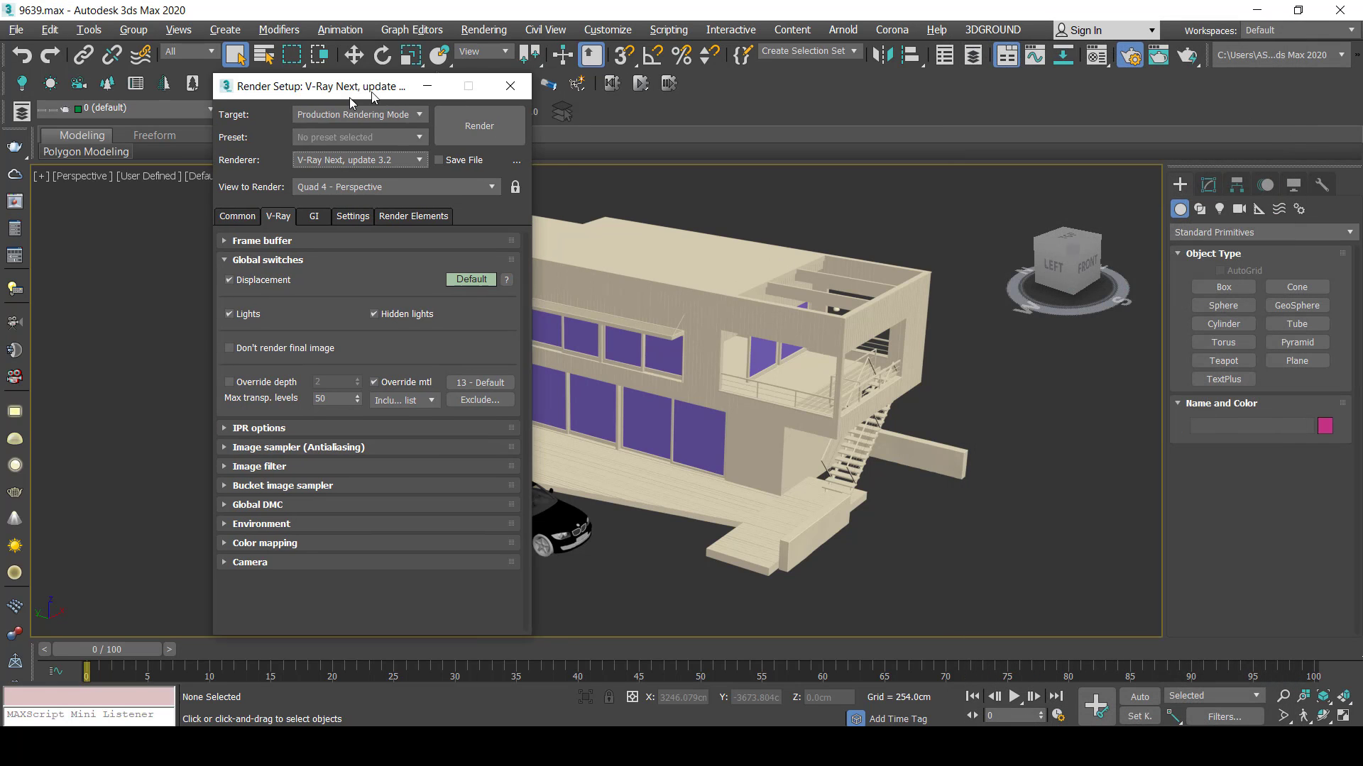
{"action": "left_click", "coordinate": [452, 105]}
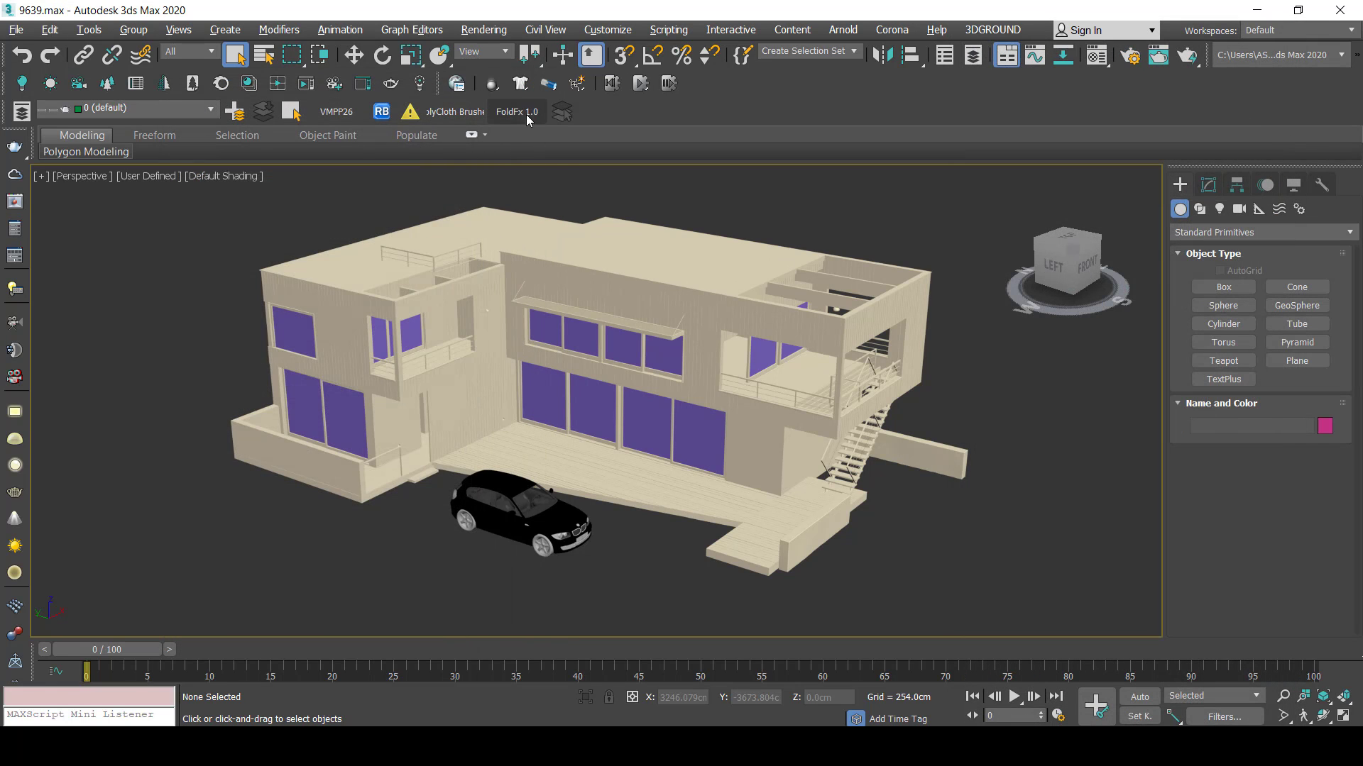
{"action": "left_click", "coordinate": [483, 30]}
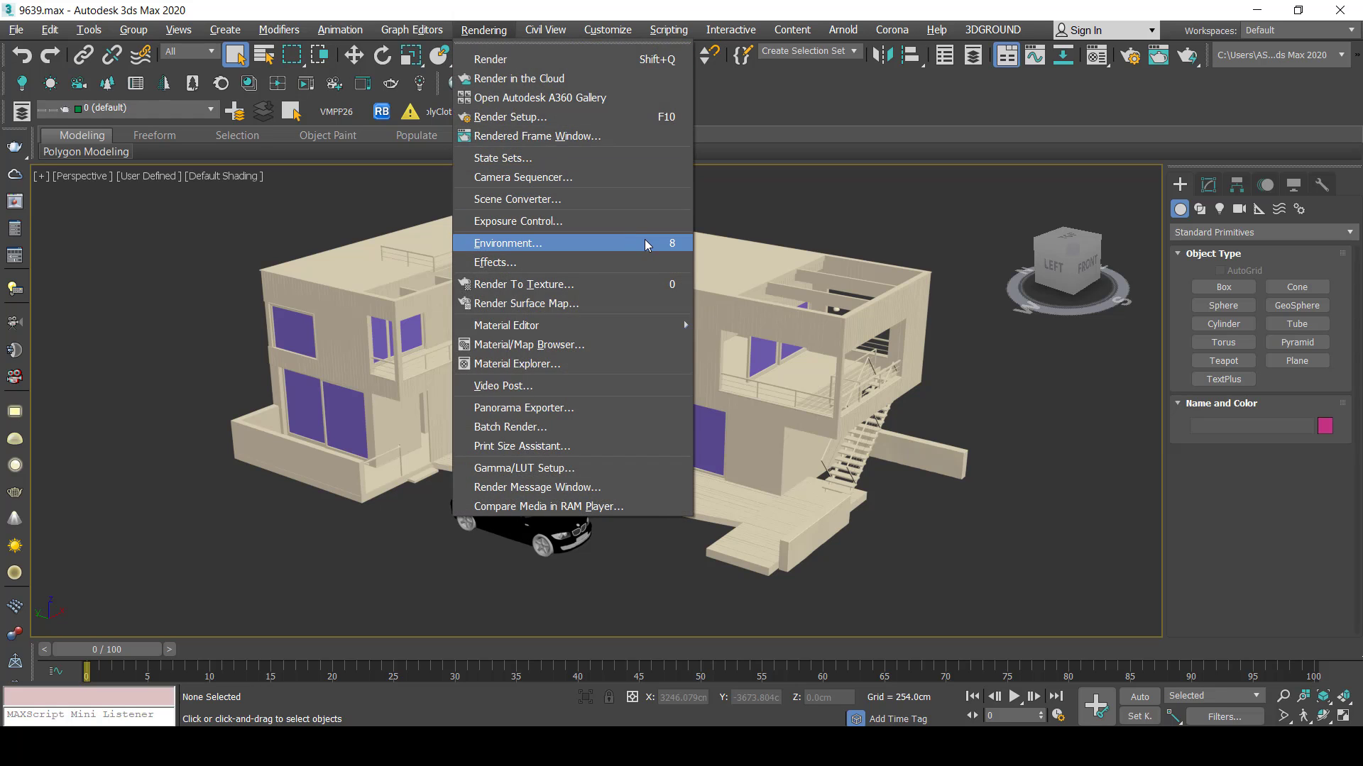
{"action": "left_click", "coordinate": [644, 242]}
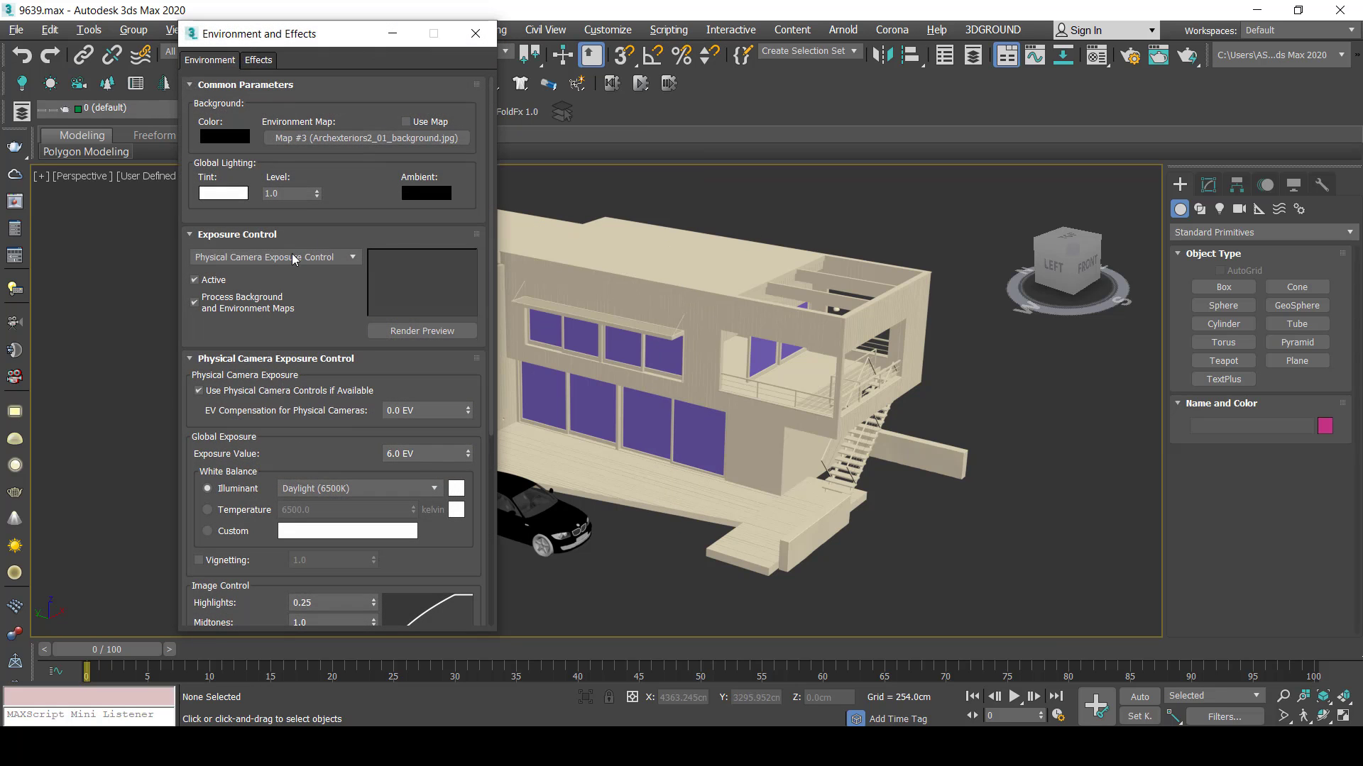
{"action": "left_click", "coordinate": [293, 258]}
{"action": "right_click", "coordinate": [346, 138]}
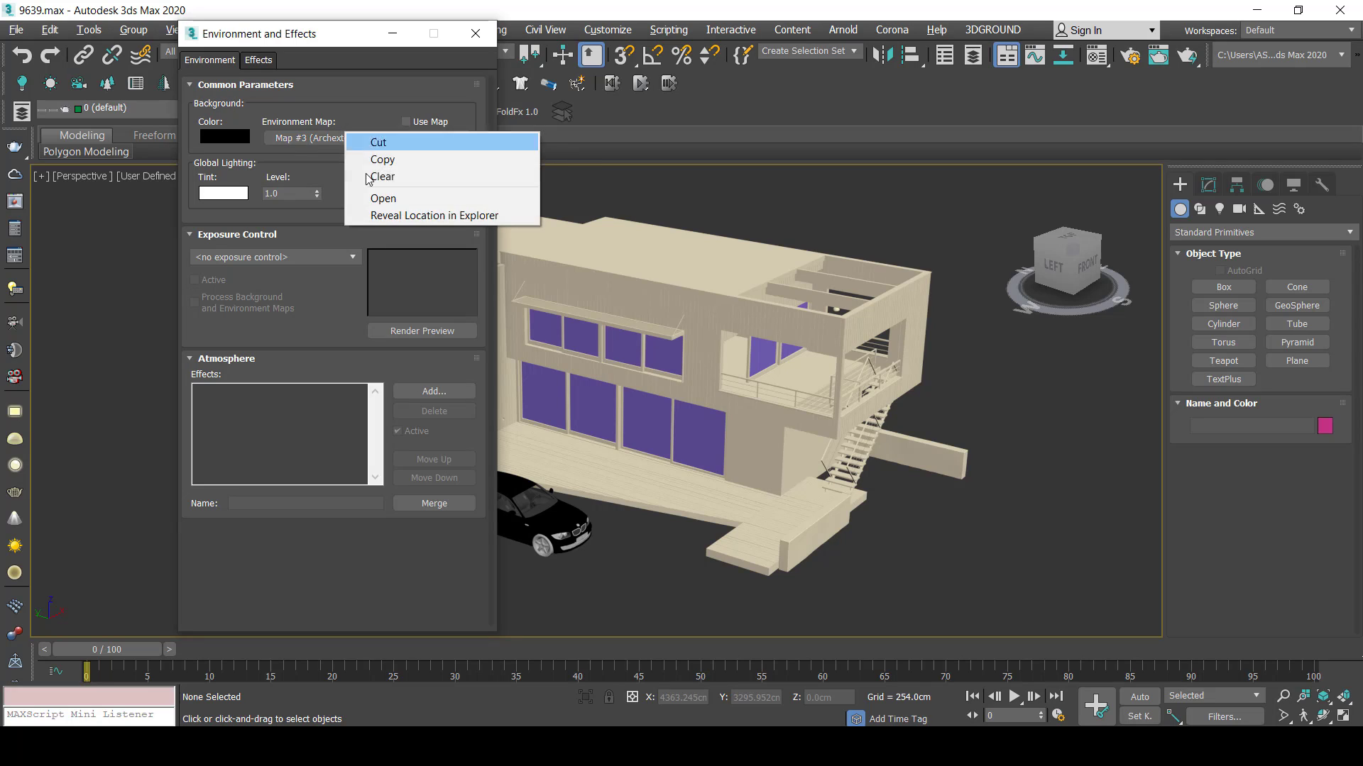
{"action": "left_click", "coordinate": [370, 177]}
Add a VRayToon atmosphere with 2.0 cm world-width outlines.
{"action": "left_click", "coordinate": [434, 391]}
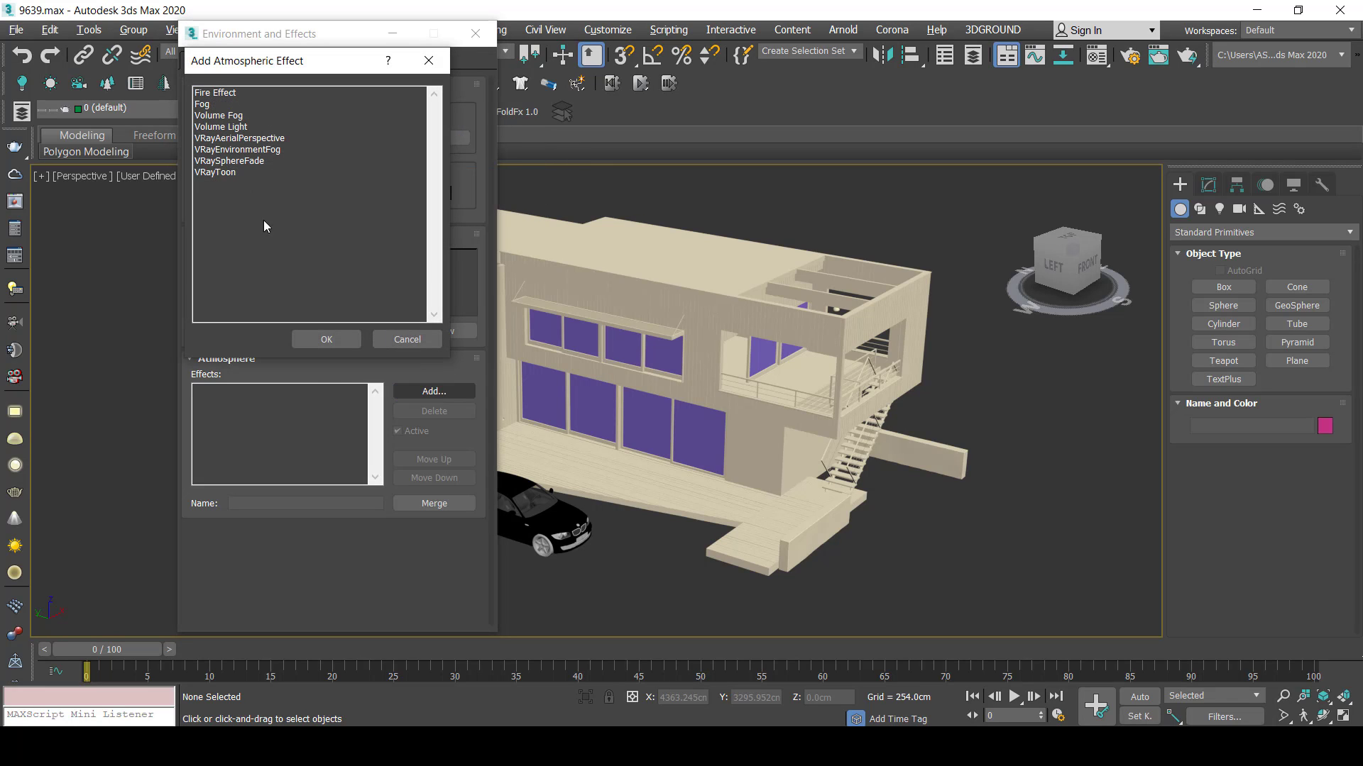
{"action": "double_click", "coordinate": [231, 173]}
{"action": "scroll", "coordinate": [271, 335], "scroll_direction": "down", "scroll_amount": 3}
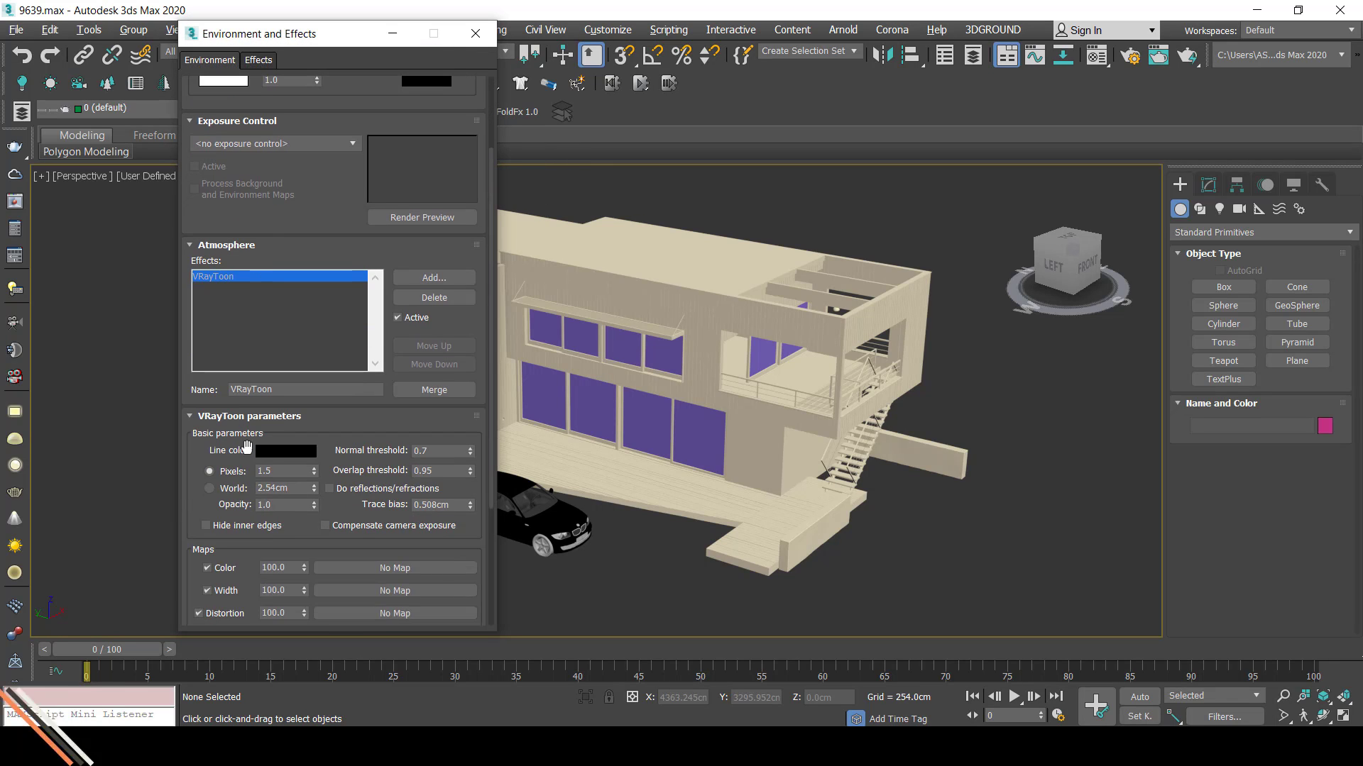
{"action": "left_click", "coordinate": [209, 488]}
{"action": "left_click", "coordinate": [256, 488]}
{"action": "type", "text": "2"}
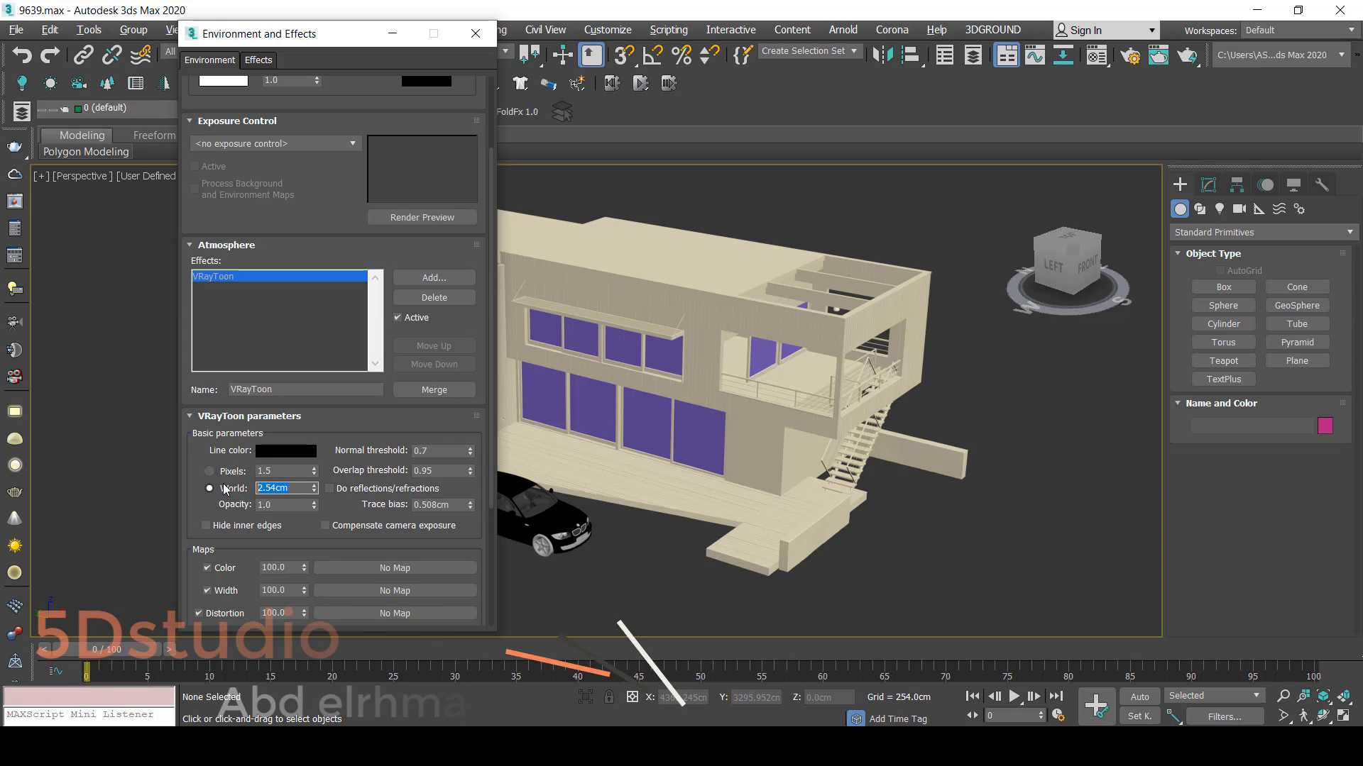
{"action": "key", "text": "Return"}
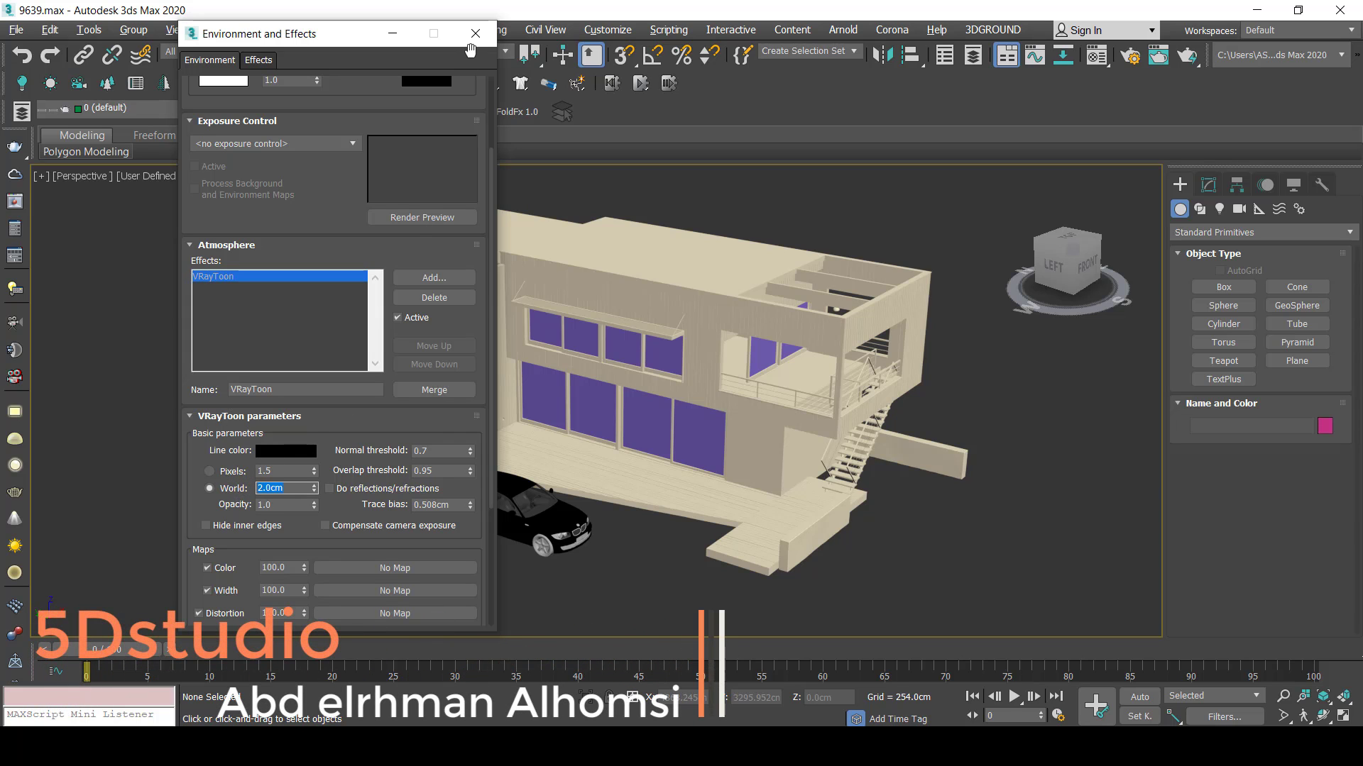
{"action": "left_click", "coordinate": [474, 36]}
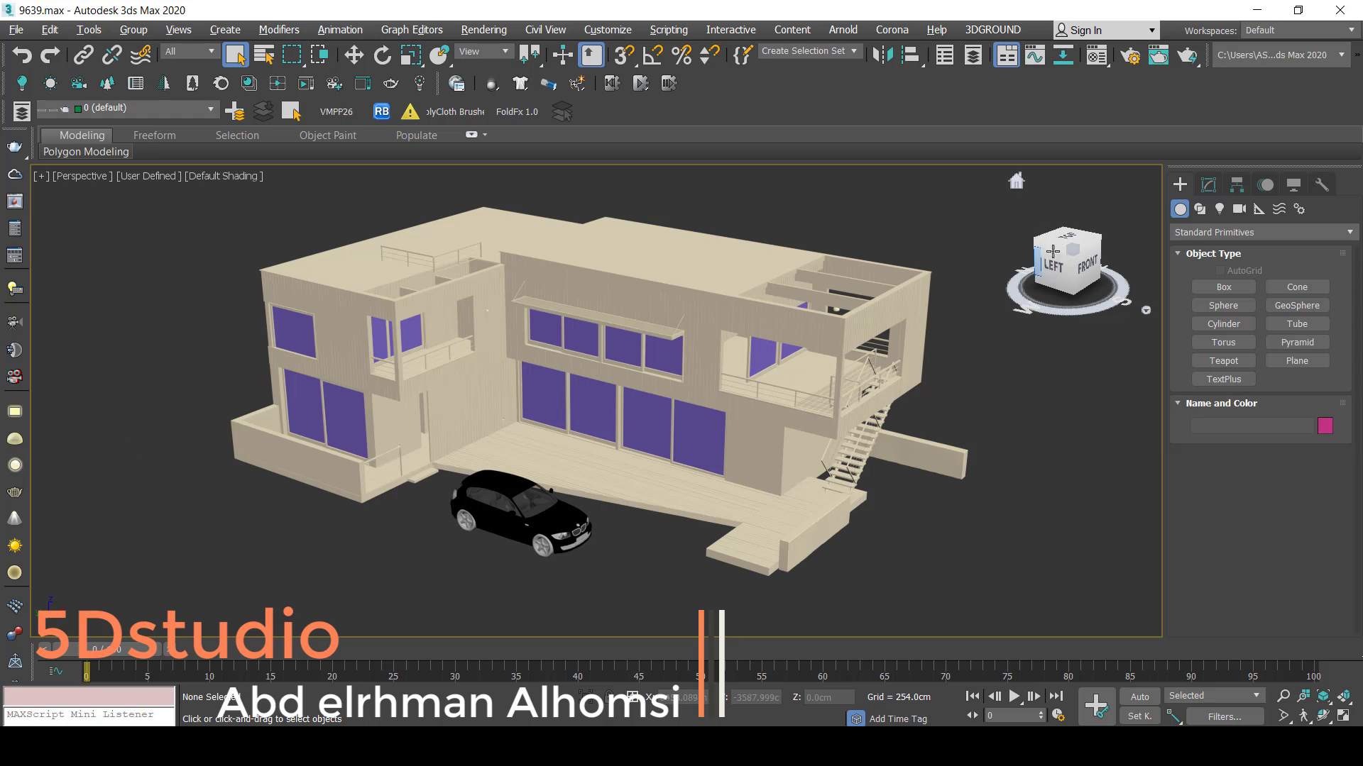
Place a standard omni light beside the house and raise it high on Z.
{"action": "left_click", "coordinate": [1219, 209]}
{"action": "left_click", "coordinate": [1259, 232]}
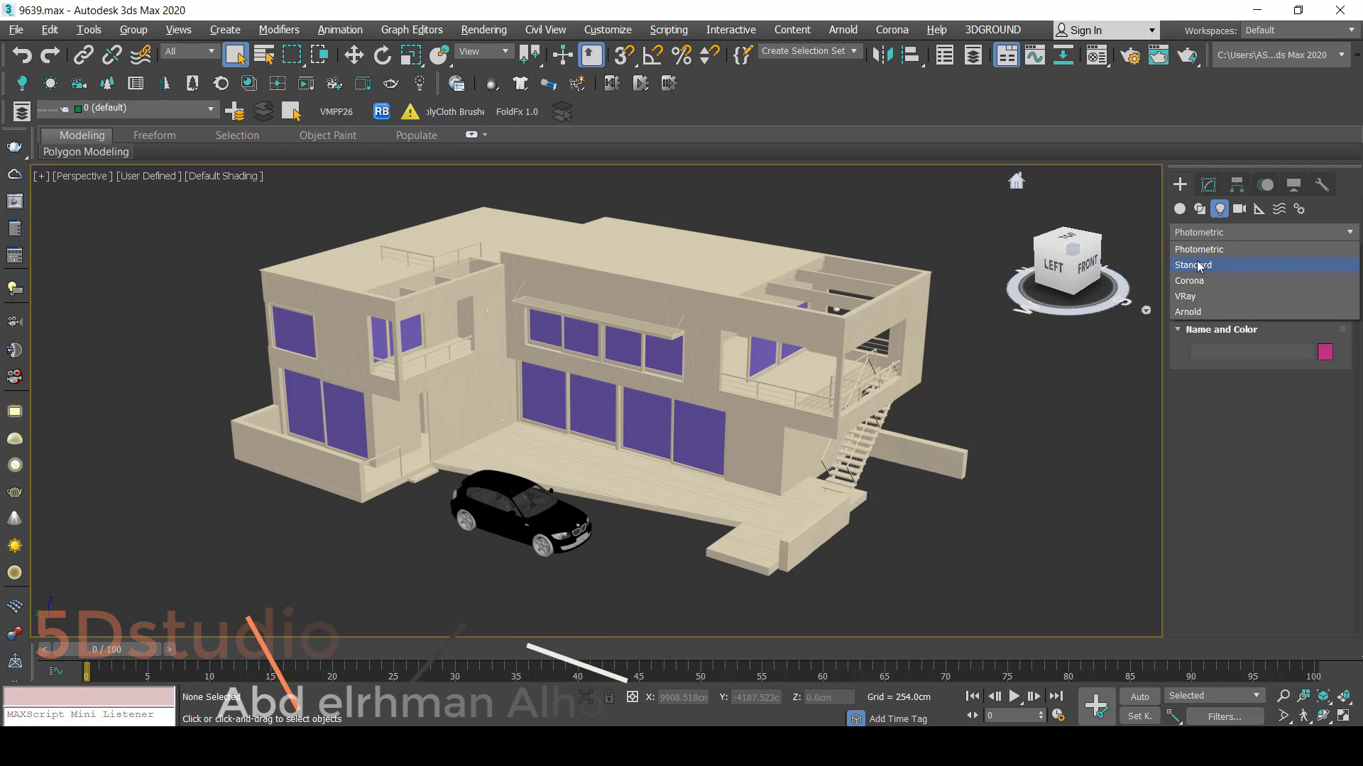
{"action": "left_click", "coordinate": [1228, 261]}
{"action": "left_click", "coordinate": [1224, 323]}
{"action": "scroll", "coordinate": [709, 440], "scroll_direction": "down", "scroll_amount": 8}
{"action": "left_click", "coordinate": [409, 454]}
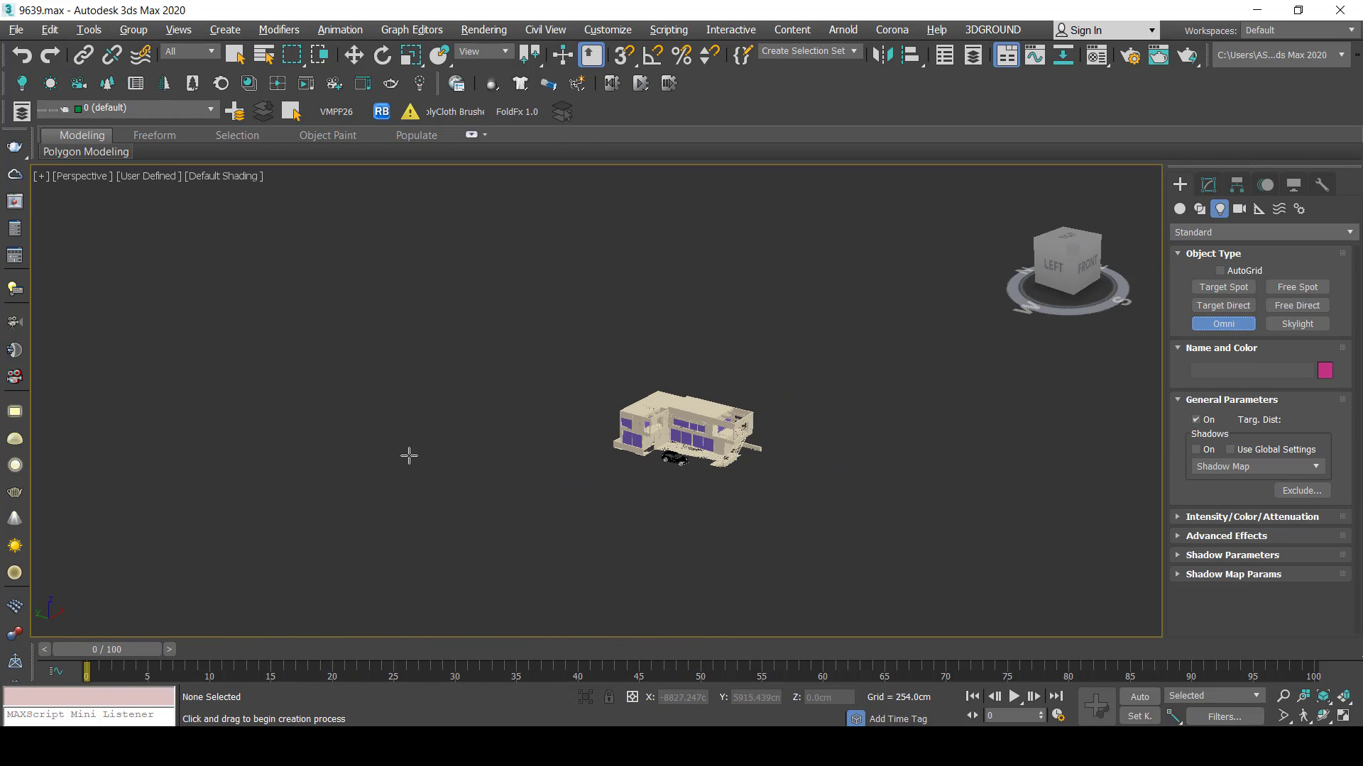
{"action": "right_click", "coordinate": [404, 179]}
{"action": "left_click", "coordinate": [354, 54]}
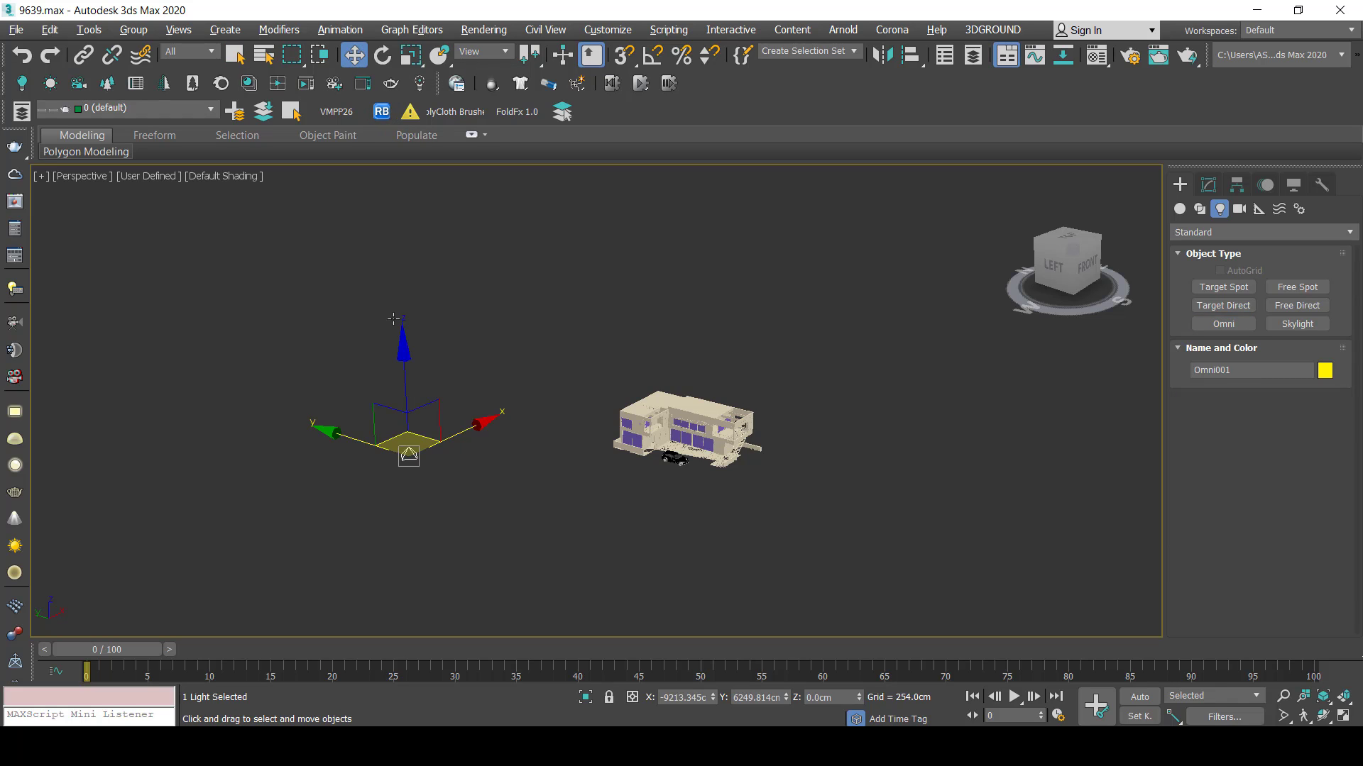
{"action": "mouse_move", "coordinate": [406, 365]}
{"action": "left_mouse_down"}
{"action": "mouse_move", "coordinate": [409, 102]}
{"action": "mouse_move", "coordinate": [410, 125]}
{"action": "left_mouse_up"}
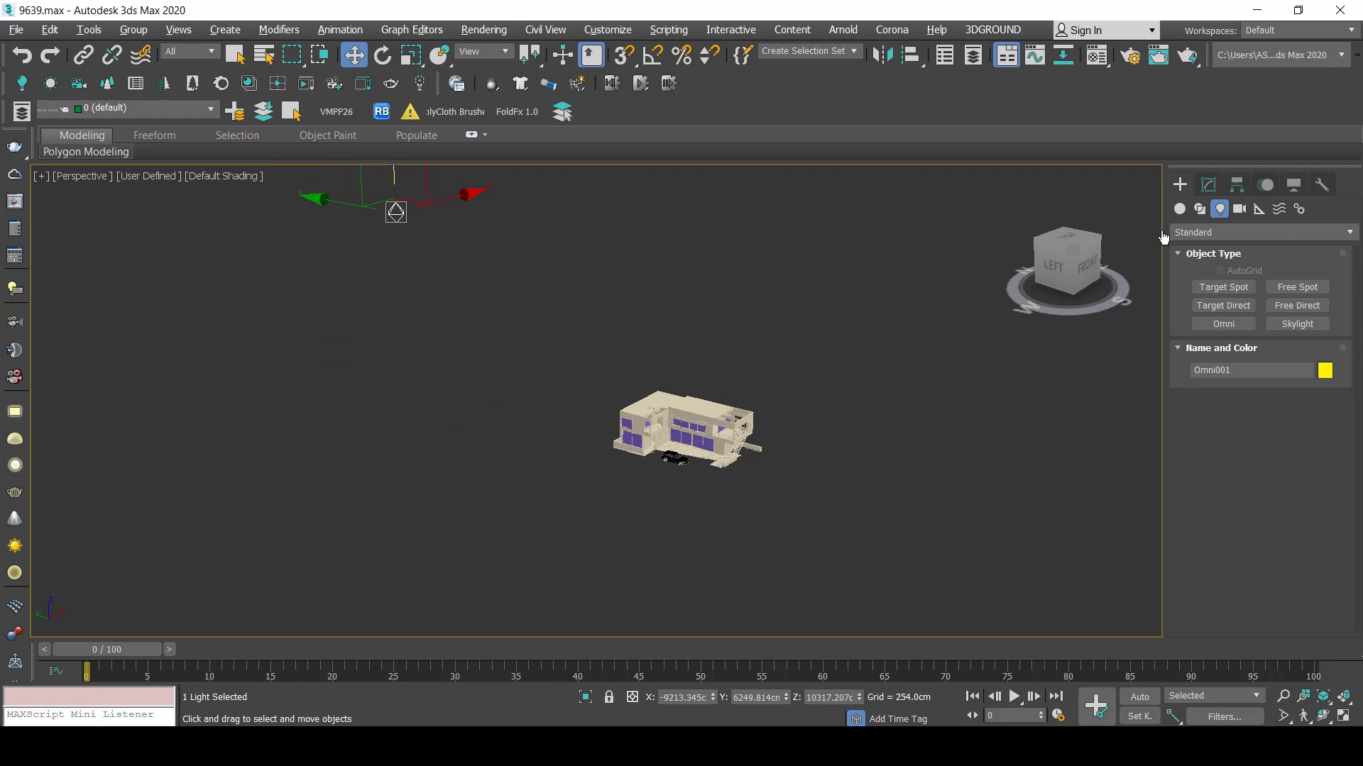
Turn on shadows for the omni light and set them to VRayShadow.
{"action": "left_click", "coordinate": [1209, 185]}
{"action": "left_click", "coordinate": [1197, 471]}
{"action": "left_click", "coordinate": [1222, 487]}
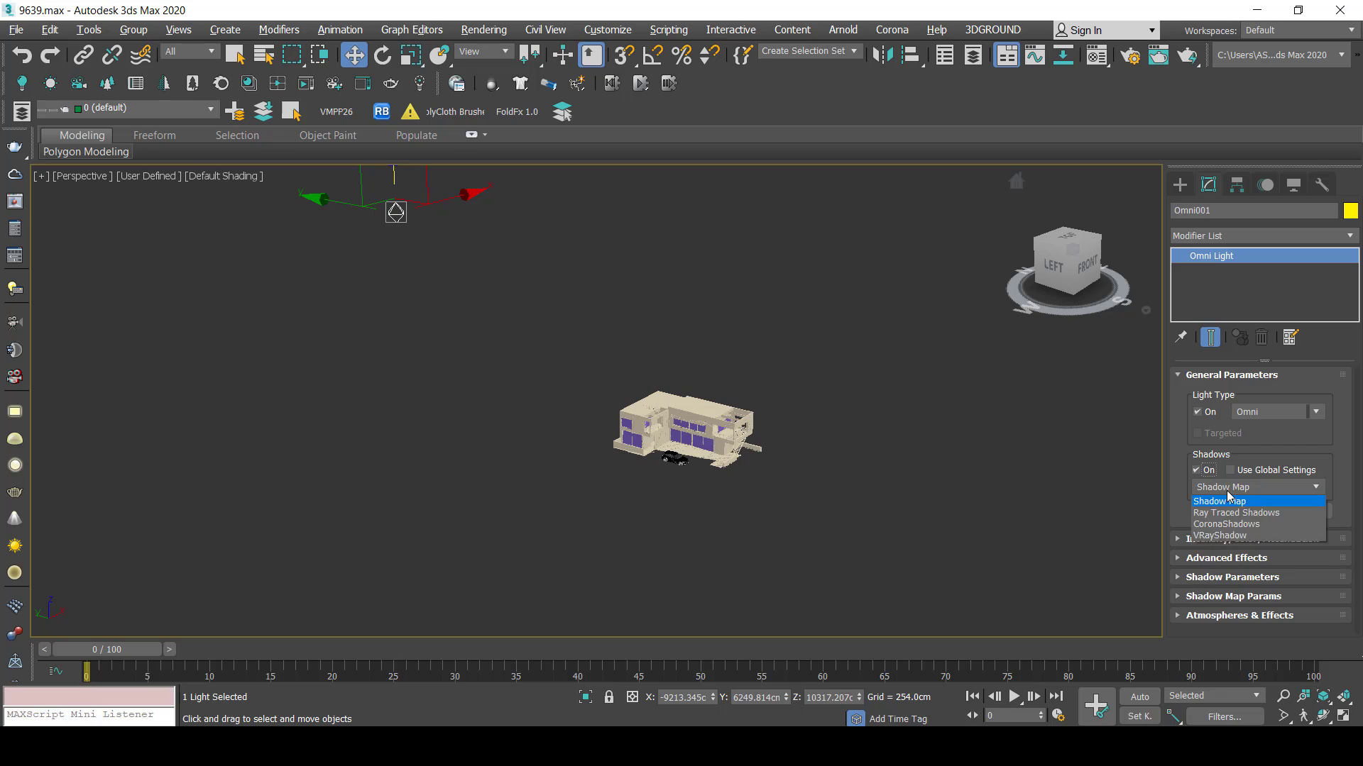
{"action": "left_click", "coordinate": [1235, 559]}
{"action": "scroll", "coordinate": [661, 402], "scroll_direction": "up", "scroll_amount": 4}
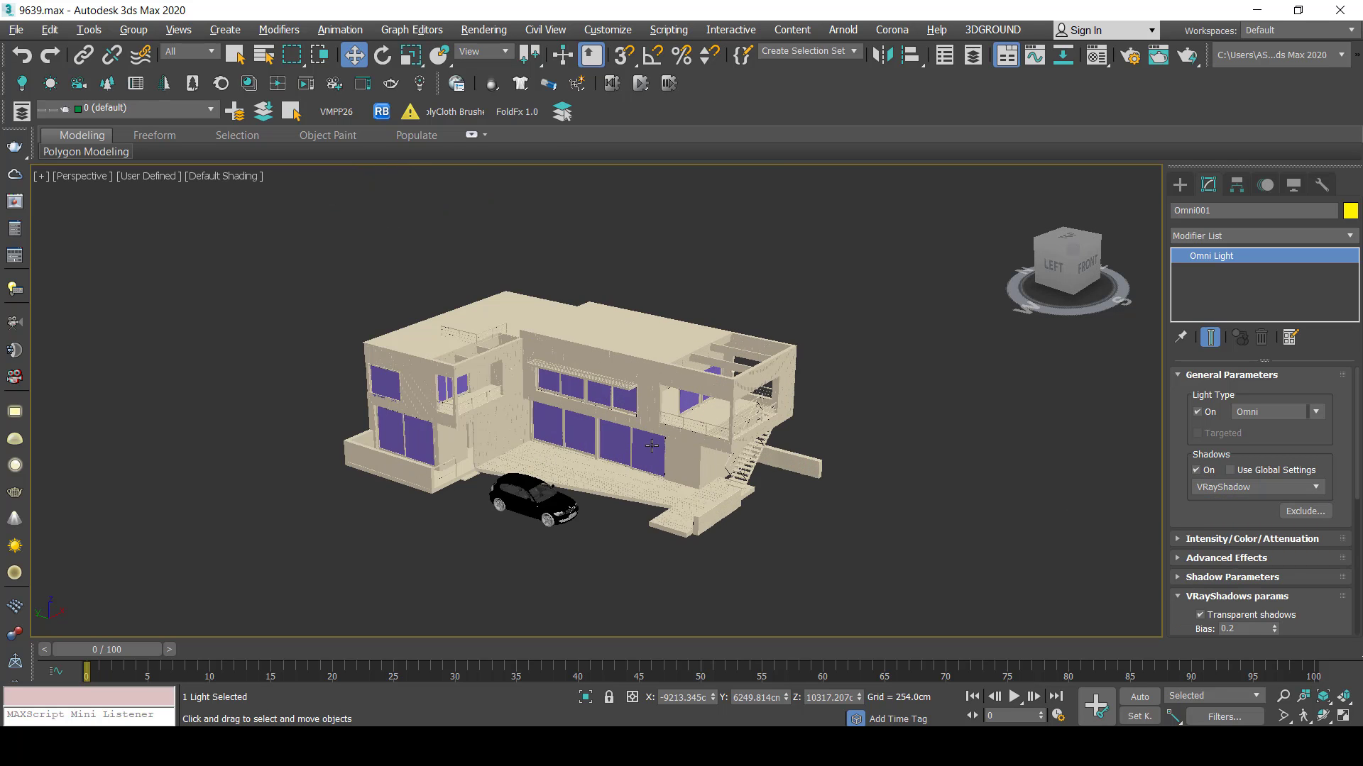
{"action": "scroll", "coordinate": [661, 402], "scroll_direction": "up", "scroll_amount": 4}
{"action": "scroll", "coordinate": [660, 401], "scroll_direction": "up", "scroll_amount": 1}
{"action": "middle_click_drag", "start_coordinate": [660, 401], "coordinate": [650, 409]}
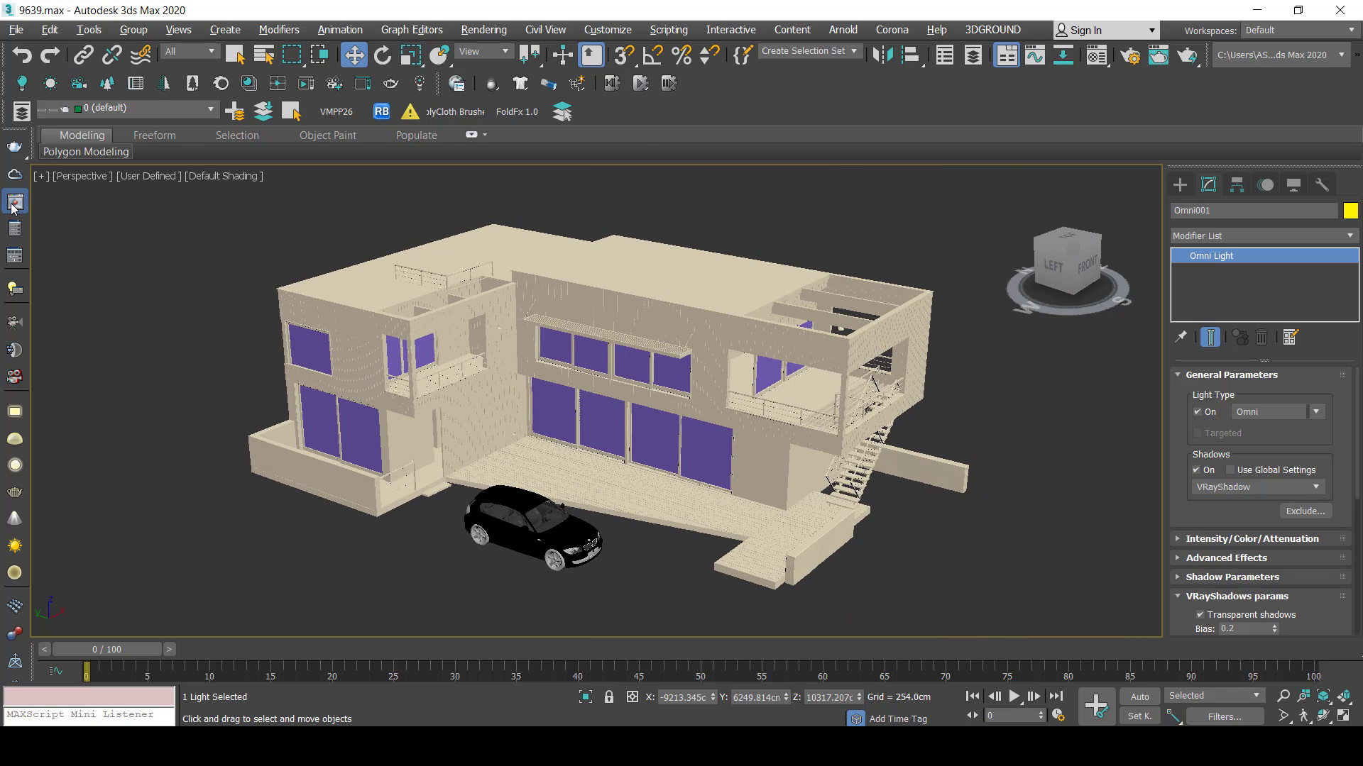
{"action": "left_click", "coordinate": [14, 203]}
Start an interactive render and try omni multipliers of 10, then 2.
{"action": "left_click", "coordinate": [780, 79]}
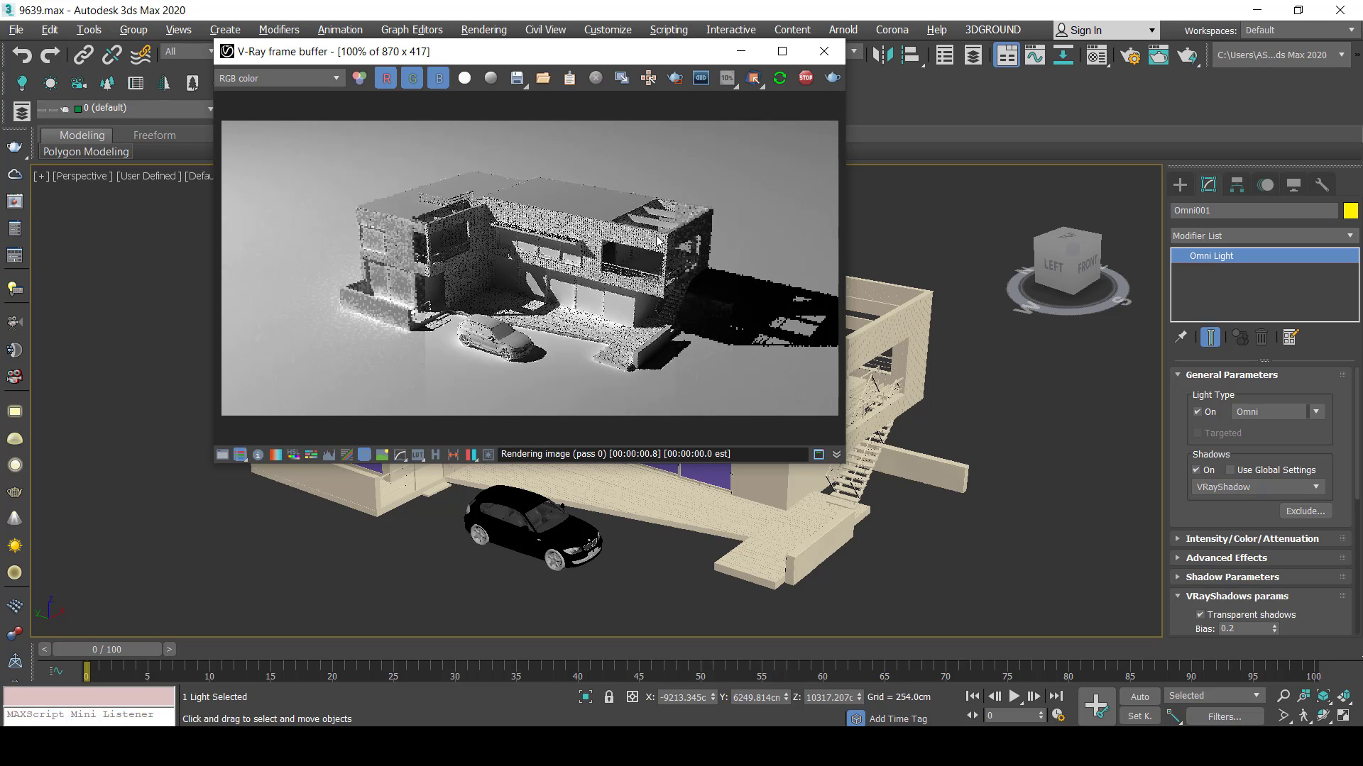
{"action": "scroll", "coordinate": [611, 255], "scroll_direction": "up", "scroll_amount": 2}
{"action": "scroll", "coordinate": [613, 257], "scroll_direction": "down", "scroll_amount": 2}
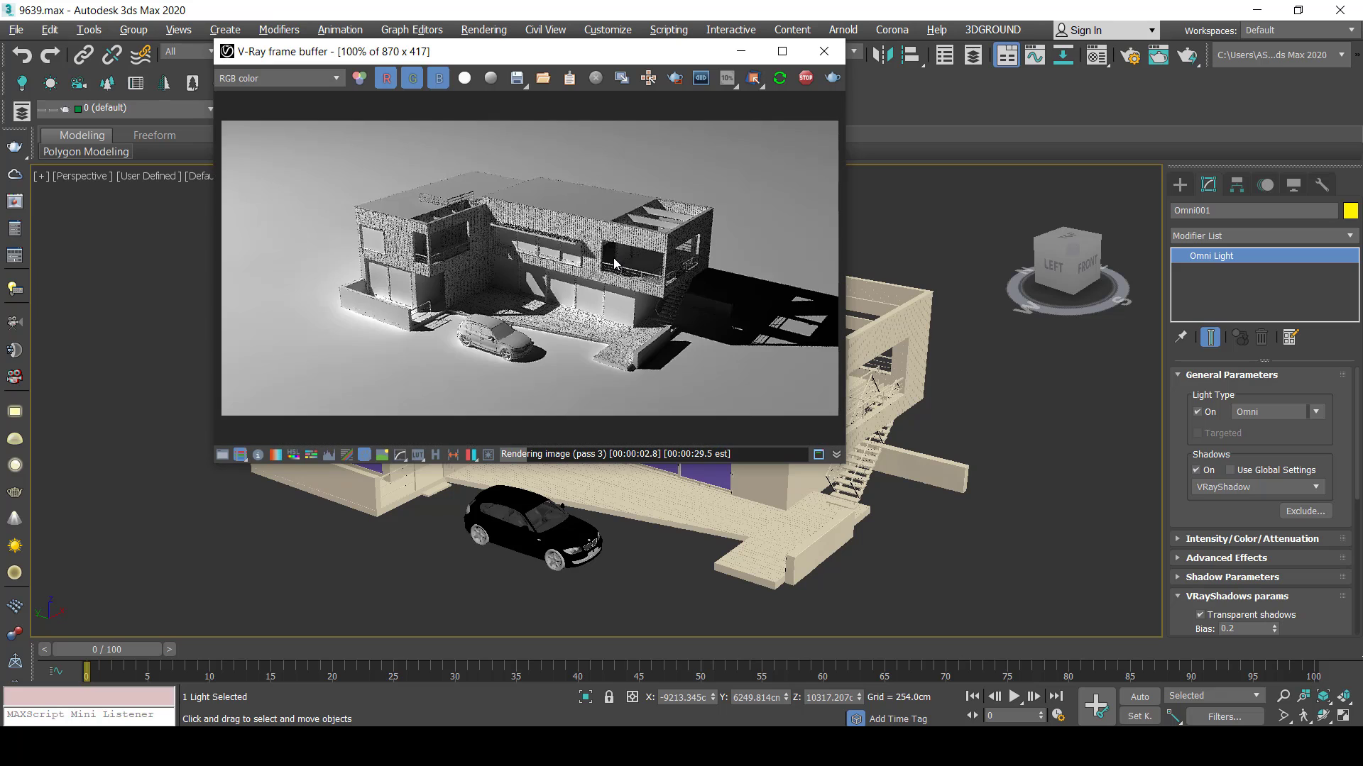
{"action": "double_click", "coordinate": [1216, 545]}
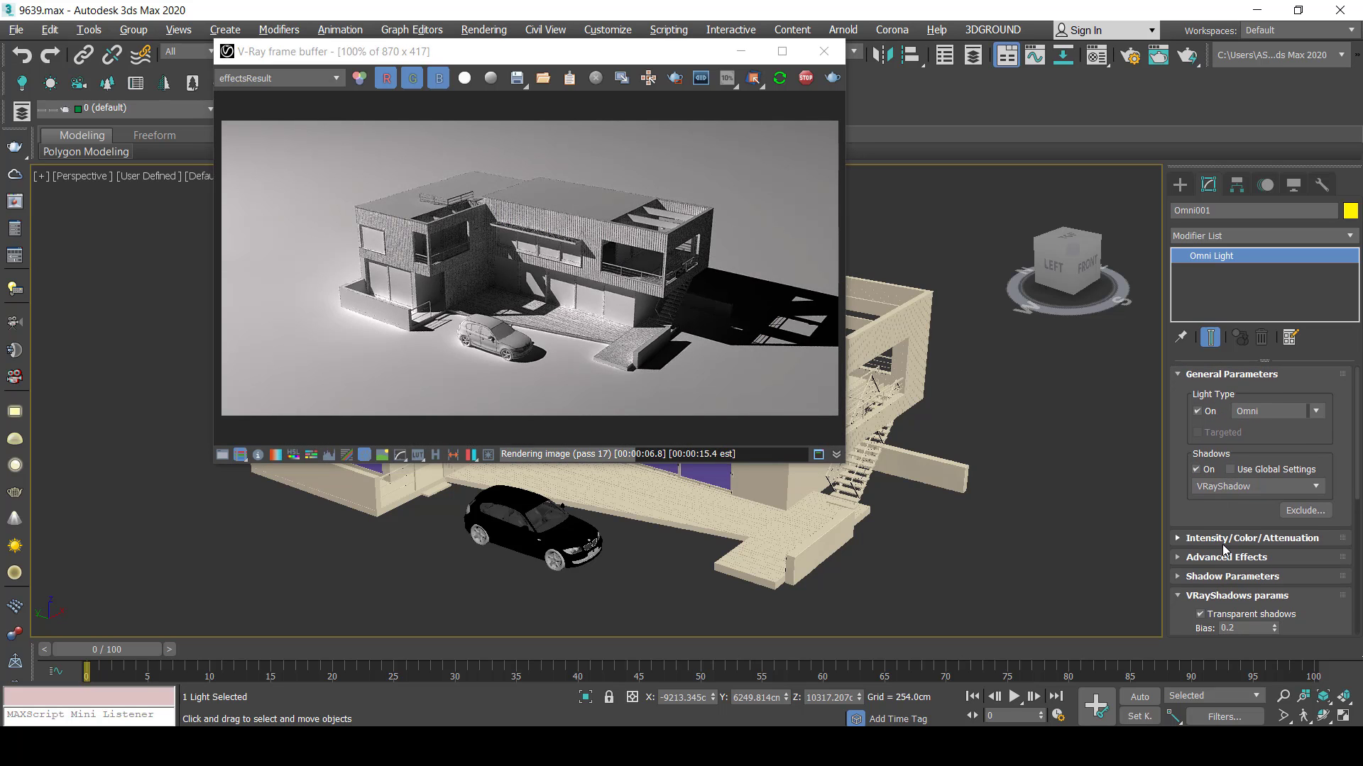
{"action": "left_click", "coordinate": [1227, 542]}
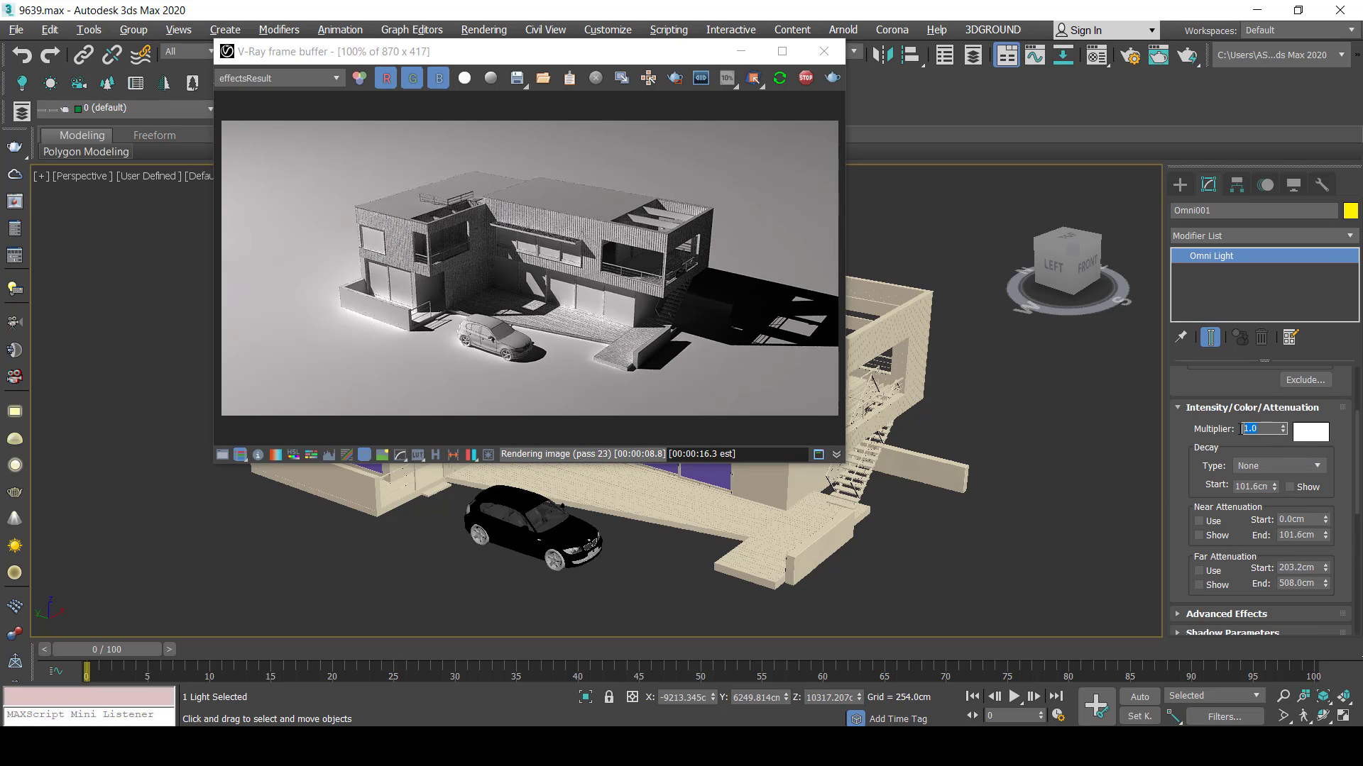
{"action": "type", "text": "10"}
{"action": "key", "text": "Return"}
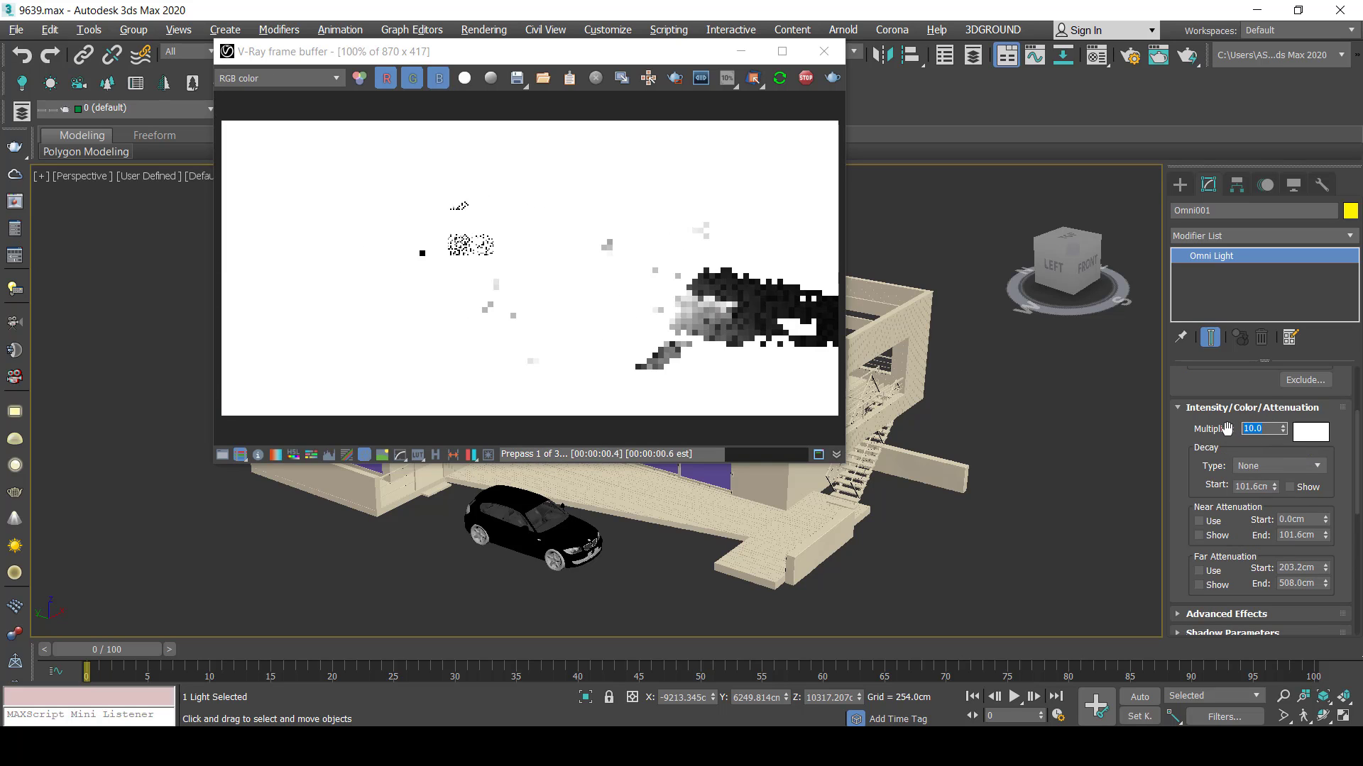
{"action": "double_click", "coordinate": [1255, 428]}
{"action": "type", "text": "2"}
{"action": "key", "text": "Return"}
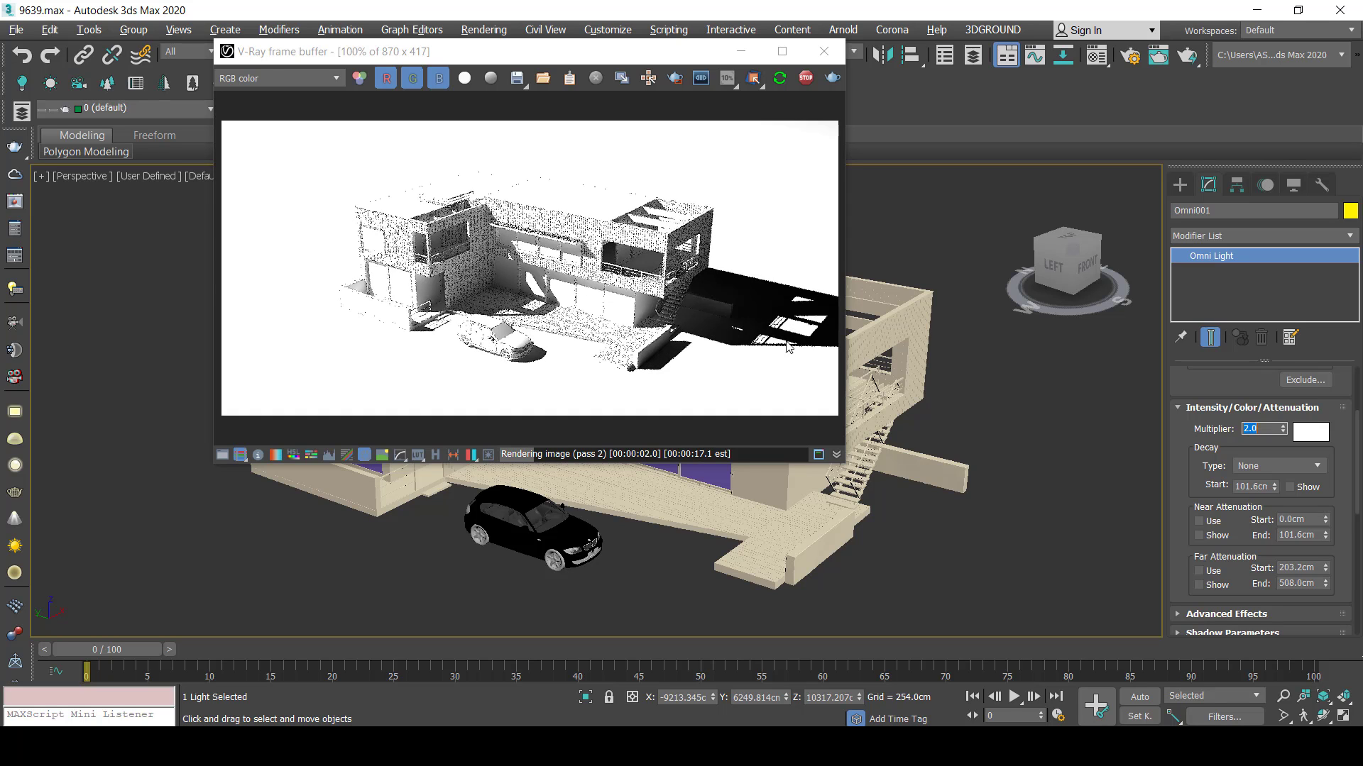
Lower the omni multiplier to 1, then settle it at 1.5.
{"action": "scroll", "coordinate": [554, 284], "scroll_direction": "up", "scroll_amount": 2}
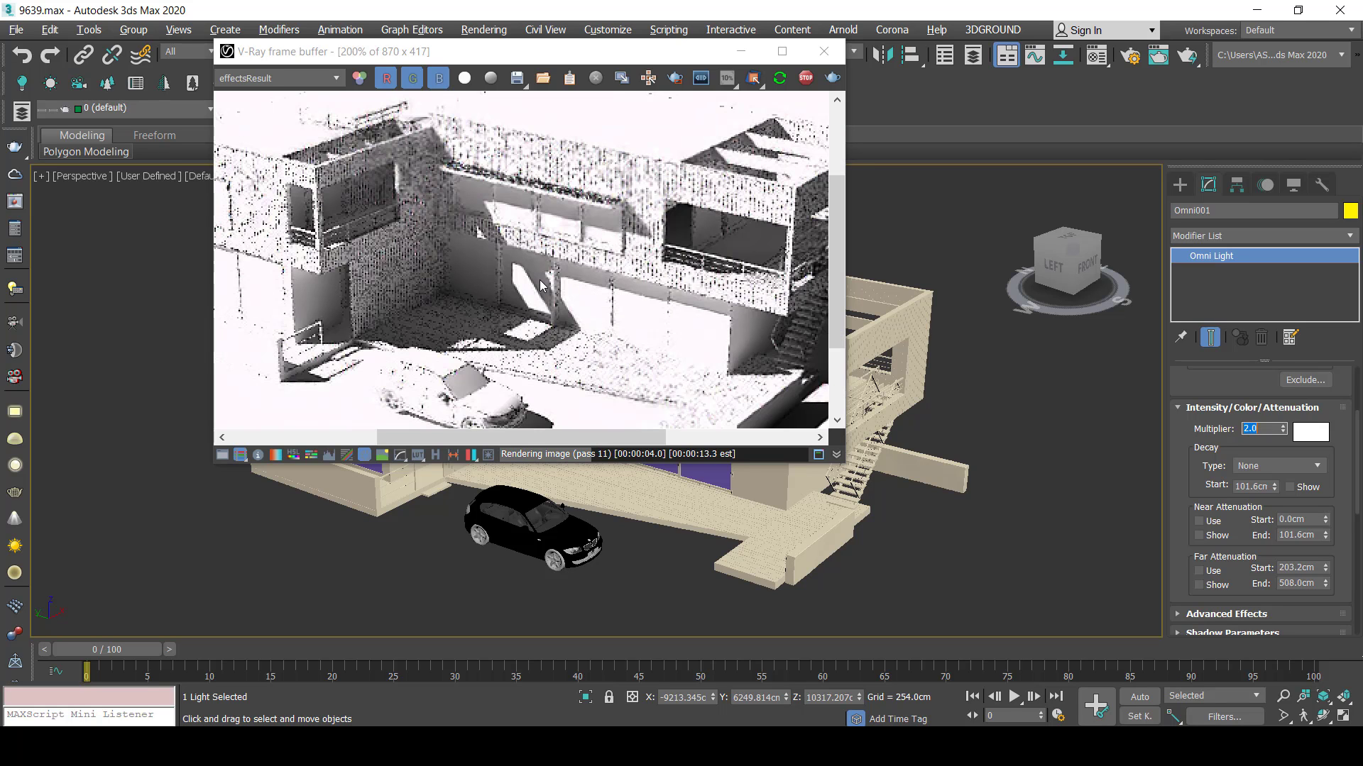
{"action": "scroll", "coordinate": [548, 281], "scroll_direction": "down", "scroll_amount": 2}
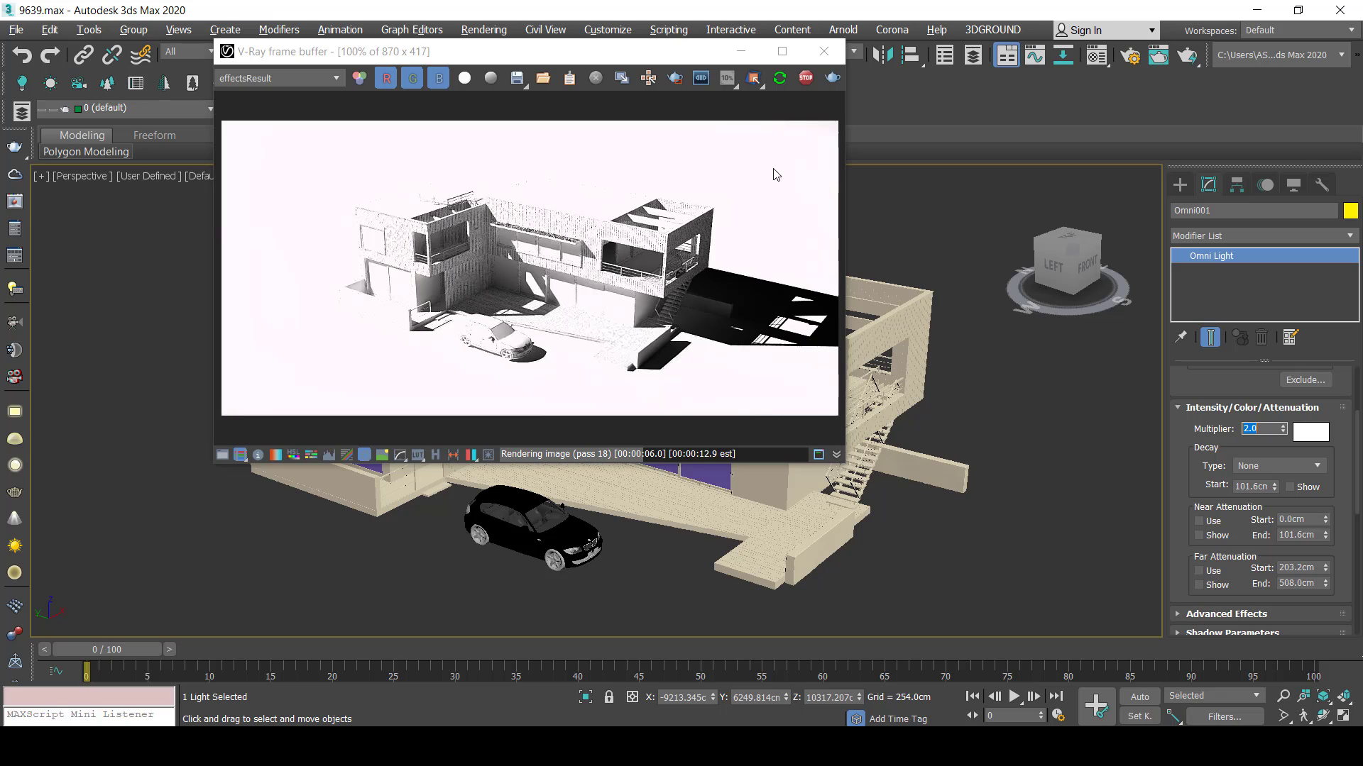
{"action": "scroll", "coordinate": [681, 201], "scroll_direction": "up", "scroll_amount": 2}
{"action": "scroll", "coordinate": [681, 201], "scroll_direction": "down", "scroll_amount": 2}
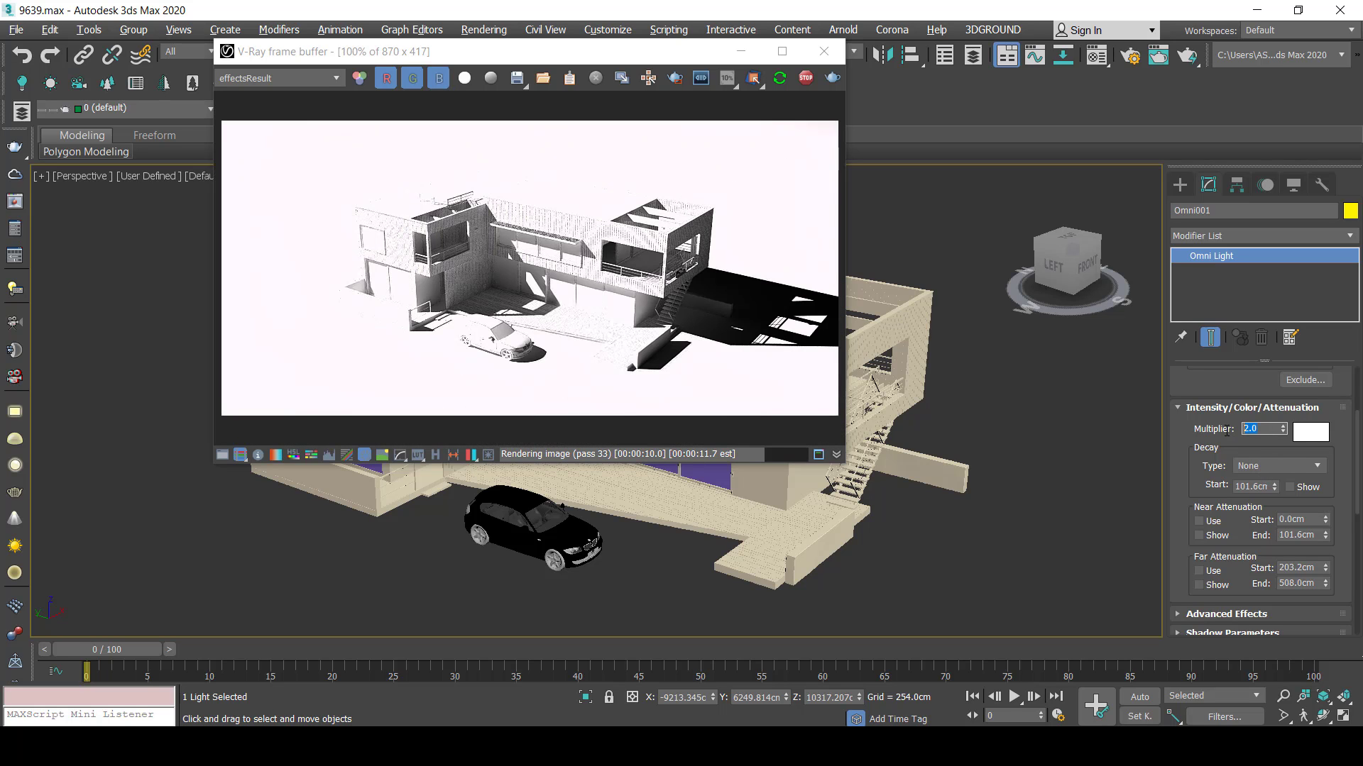
{"action": "type", "text": "1"}
{"action": "key", "text": "Return"}
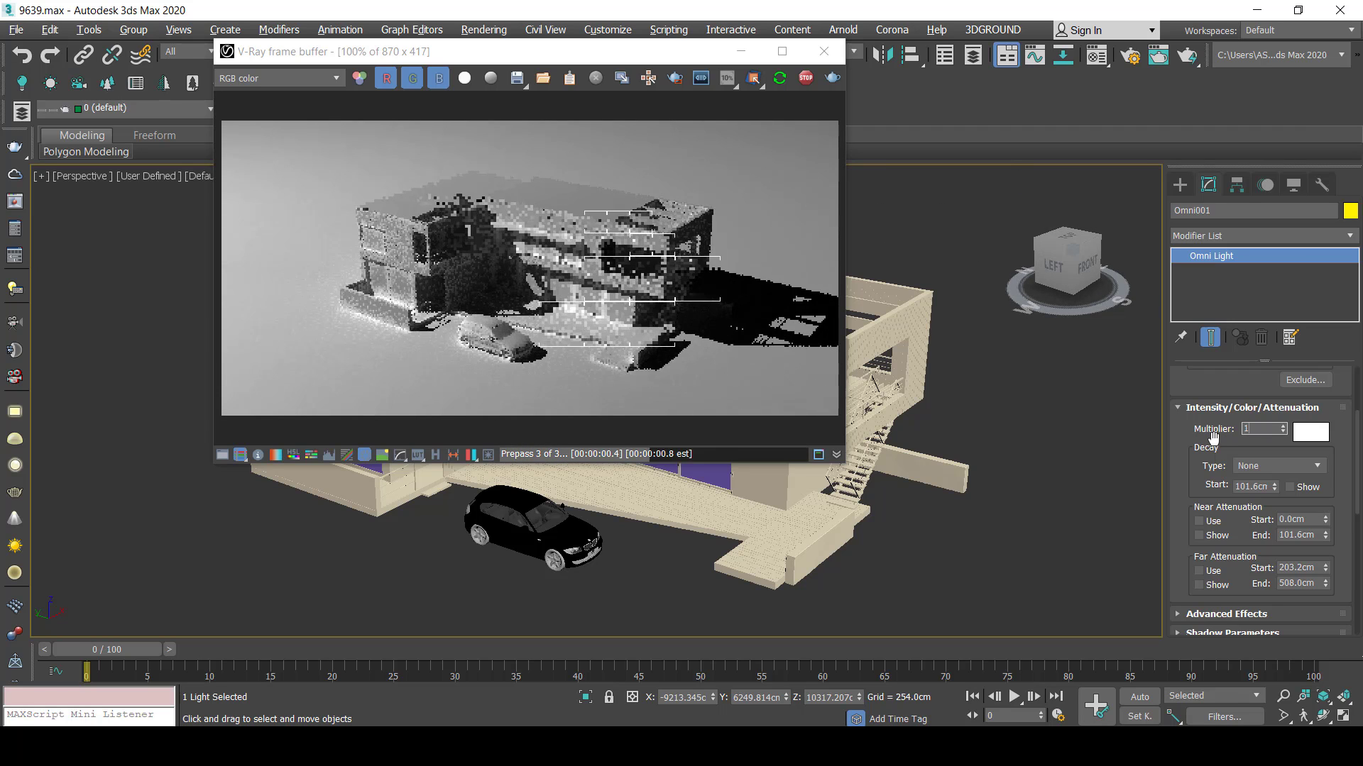
{"action": "type", "text": "1.5"}
{"action": "key", "text": "Return"}
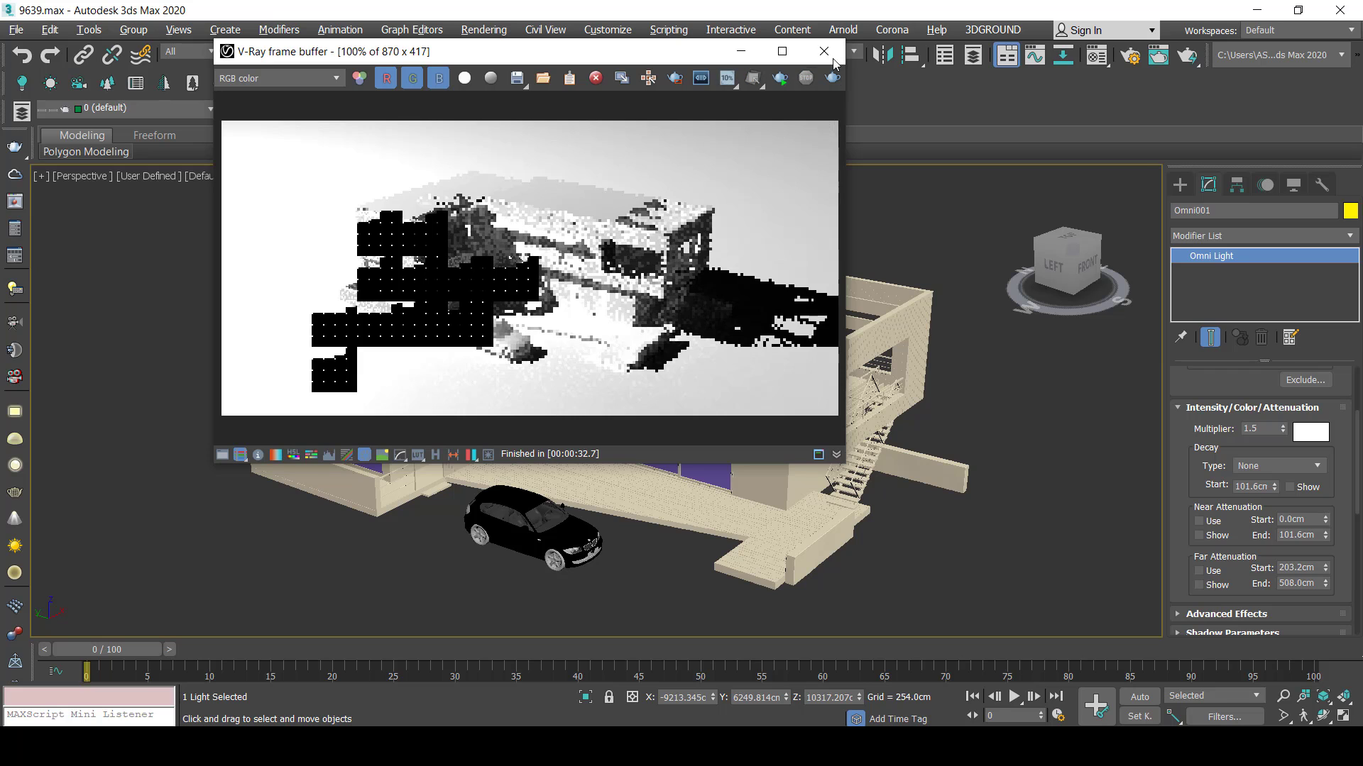
Clone the light into Omni002 and a raised instanced copy, Omni003.
{"action": "left_click", "coordinate": [834, 60]}
{"action": "scroll", "coordinate": [709, 319], "scroll_direction": "down", "scroll_amount": 5}
{"action": "scroll", "coordinate": [603, 350], "scroll_direction": "down", "scroll_amount": 1}
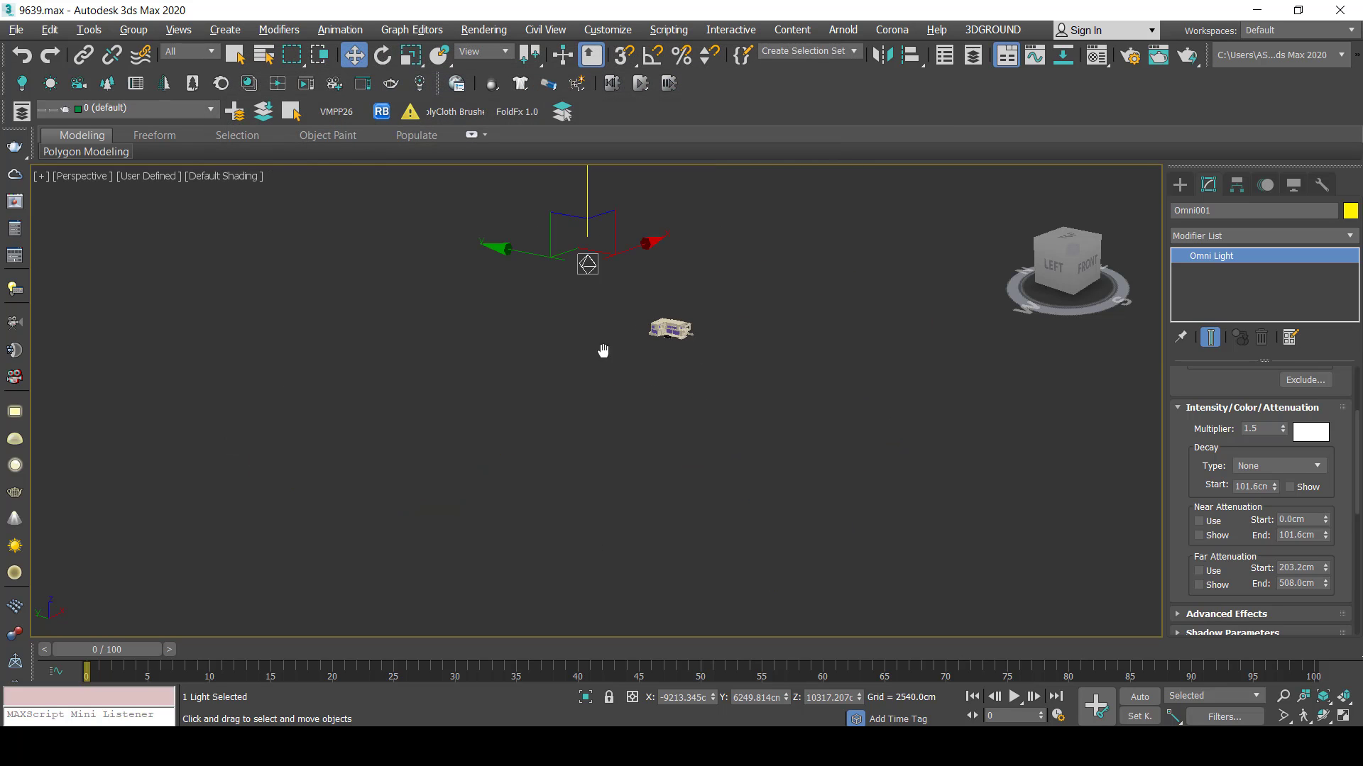
{"action": "middle_click_drag", "start_coordinate": [602, 350], "coordinate": [575, 353]}
{"action": "left_click_drag", "start_coordinate": [544, 307], "coordinate": [658, 369], "text": "shift"}
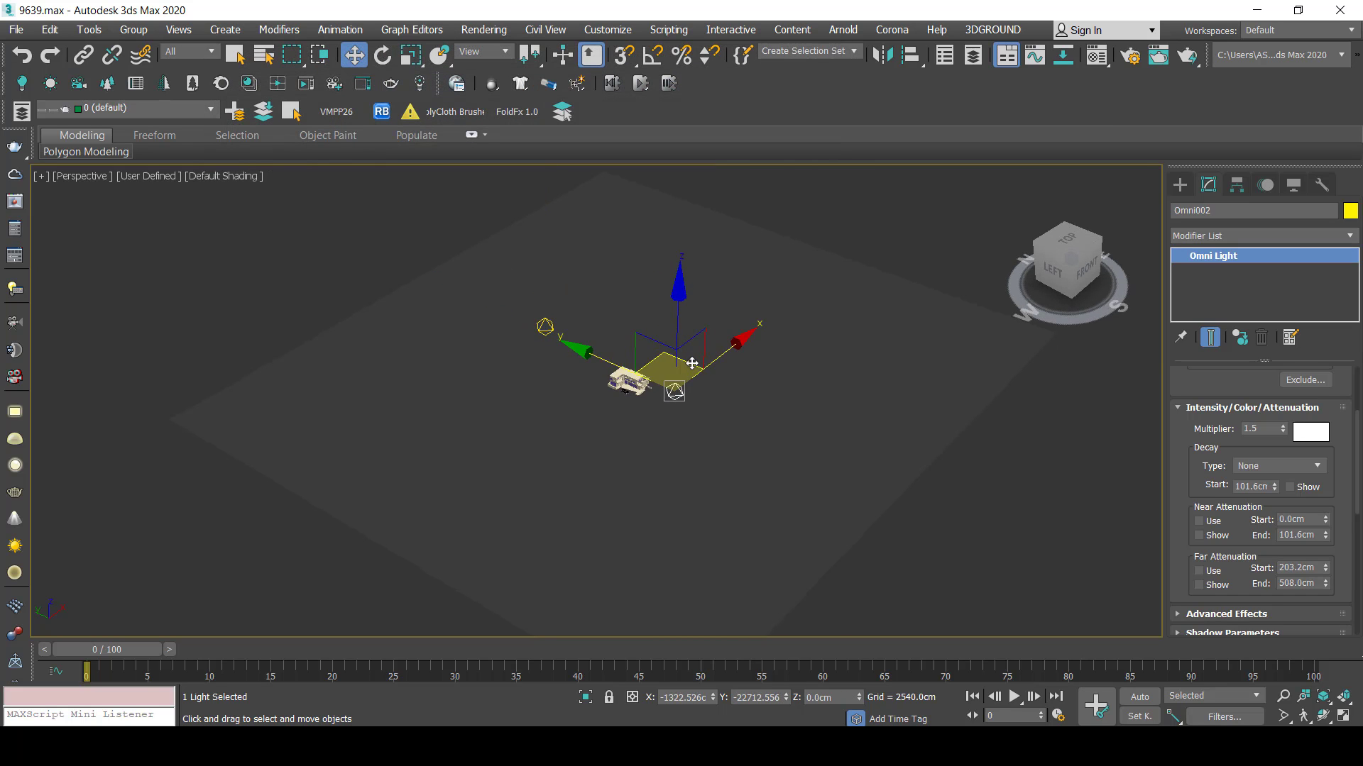
{"action": "left_click", "coordinate": [684, 447]}
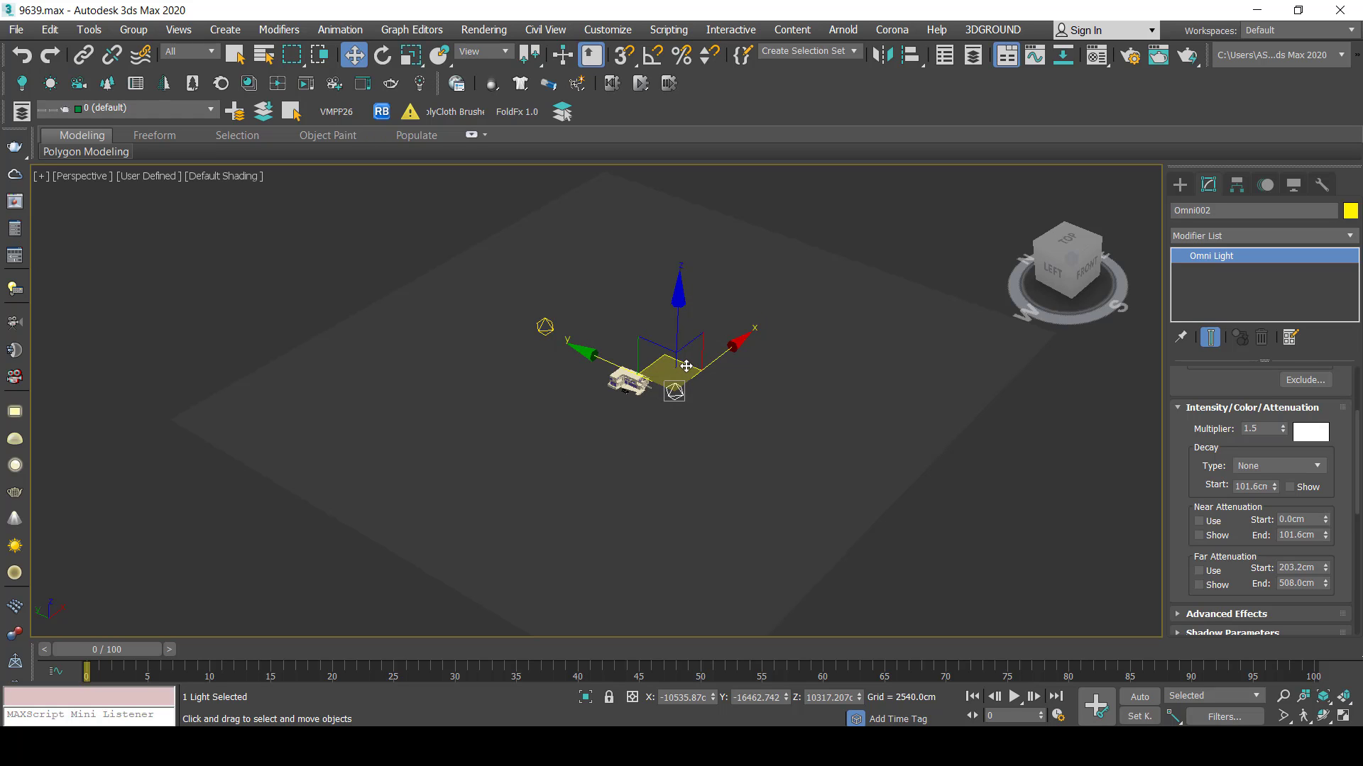
{"action": "left_click_drag", "start_coordinate": [686, 366], "coordinate": [668, 278], "text": "shift"}
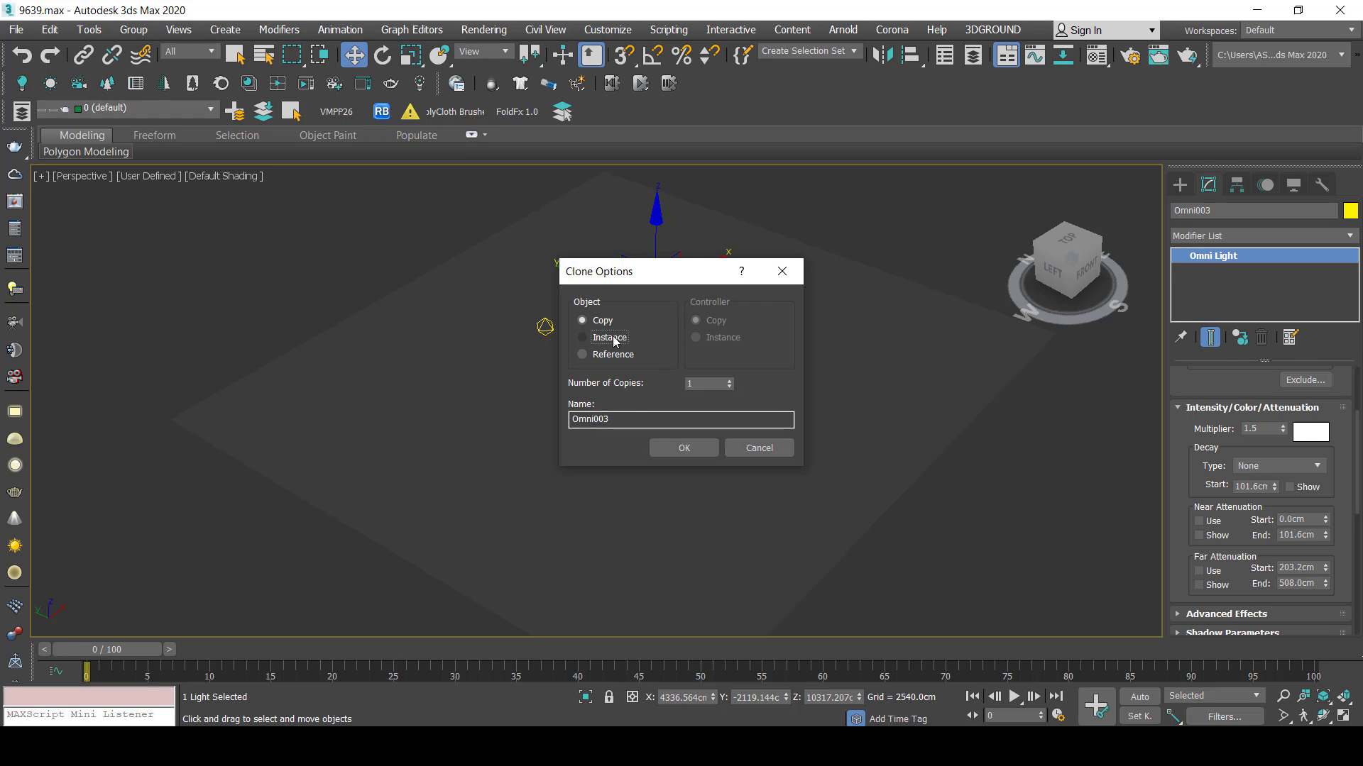
{"action": "left_click", "coordinate": [615, 341]}
{"action": "left_click", "coordinate": [684, 448]}
Keep the copied light's VRayShadow type and review its decay options.
{"action": "scroll", "coordinate": [1198, 475], "scroll_direction": "up", "scroll_amount": 3}
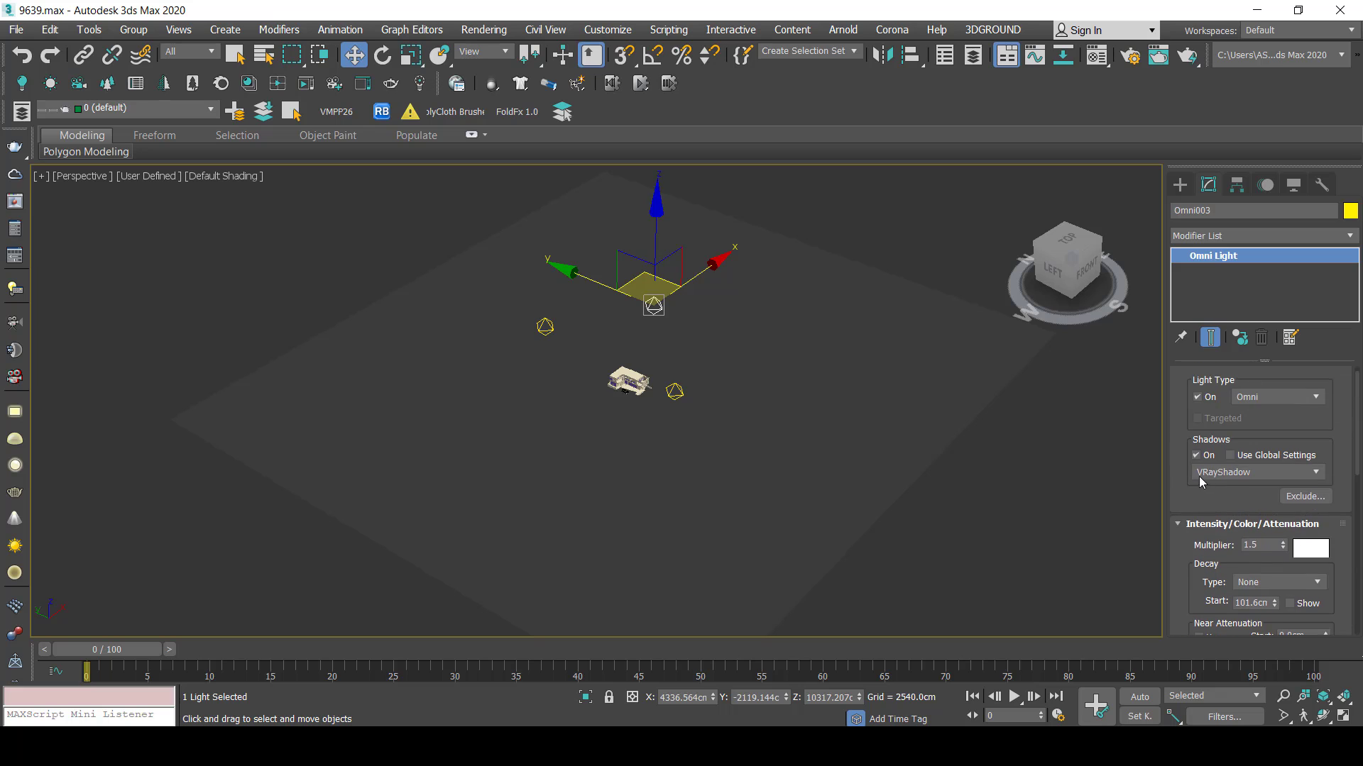
{"action": "left_click", "coordinate": [1209, 473]}
{"action": "left_click", "coordinate": [1210, 458]}
{"action": "scroll", "coordinate": [1201, 490], "scroll_direction": "down", "scroll_amount": 3}
{"action": "scroll", "coordinate": [1244, 440], "scroll_direction": "down", "scroll_amount": 1}
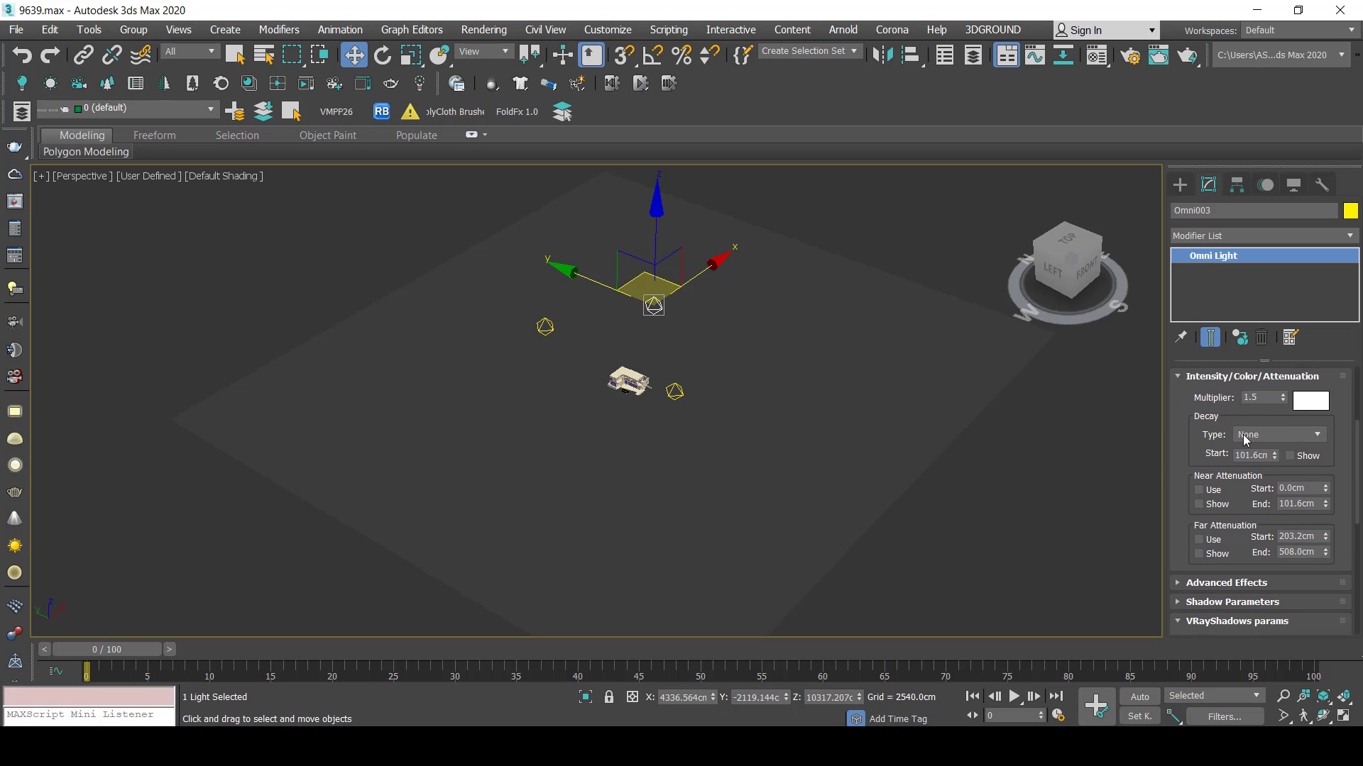
{"action": "left_click", "coordinate": [1244, 440]}
{"action": "left_click_drag", "start_coordinate": [1195, 443], "coordinate": [1209, 366]}
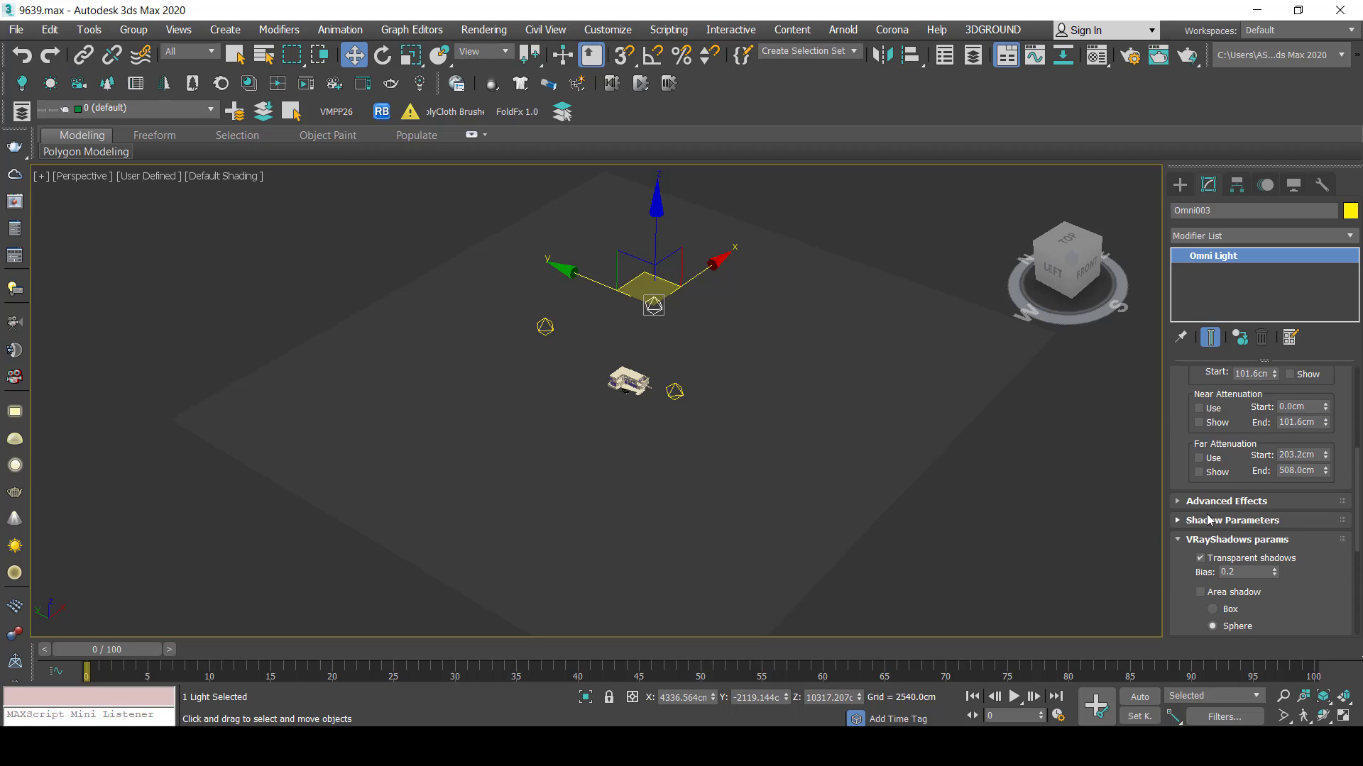
{"action": "left_click_drag", "start_coordinate": [1186, 575], "coordinate": [1189, 441]}
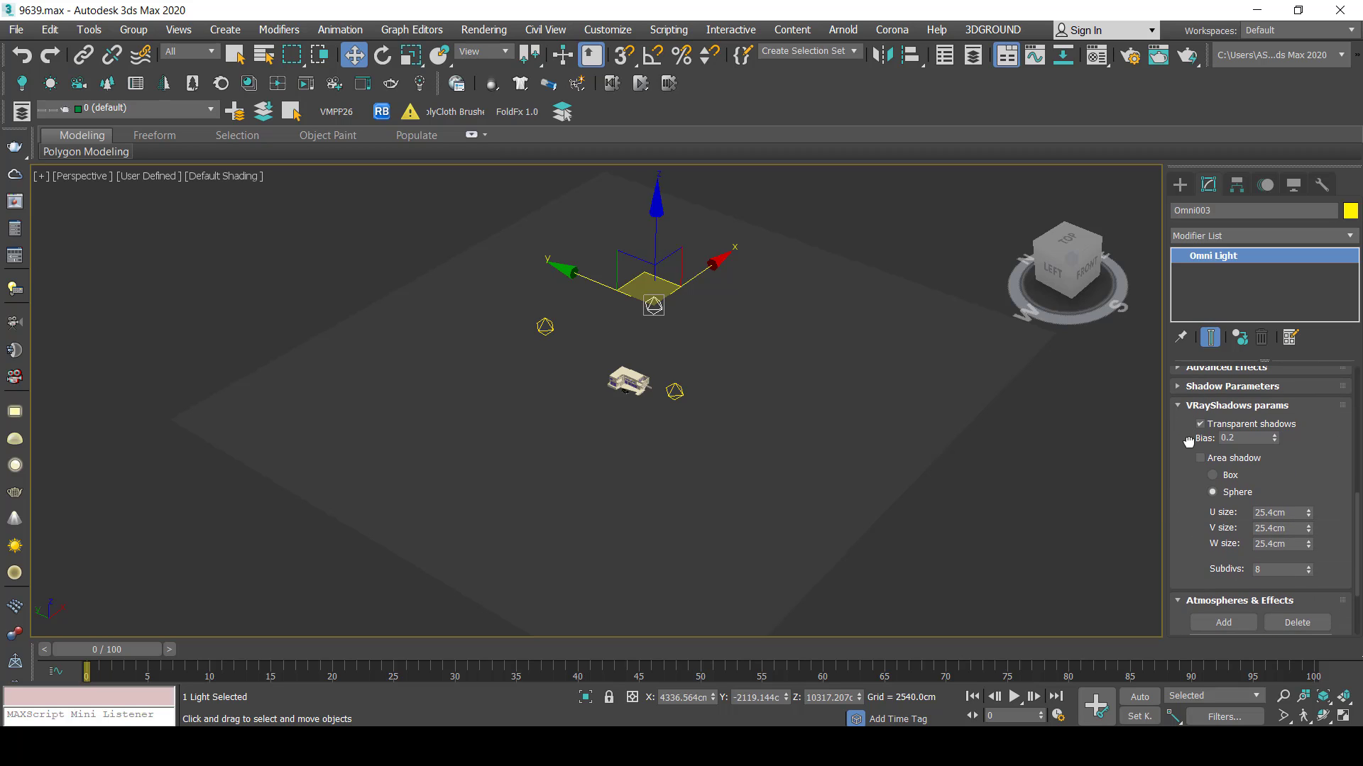
{"action": "scroll", "coordinate": [1189, 442], "scroll_direction": "down", "scroll_amount": 2}
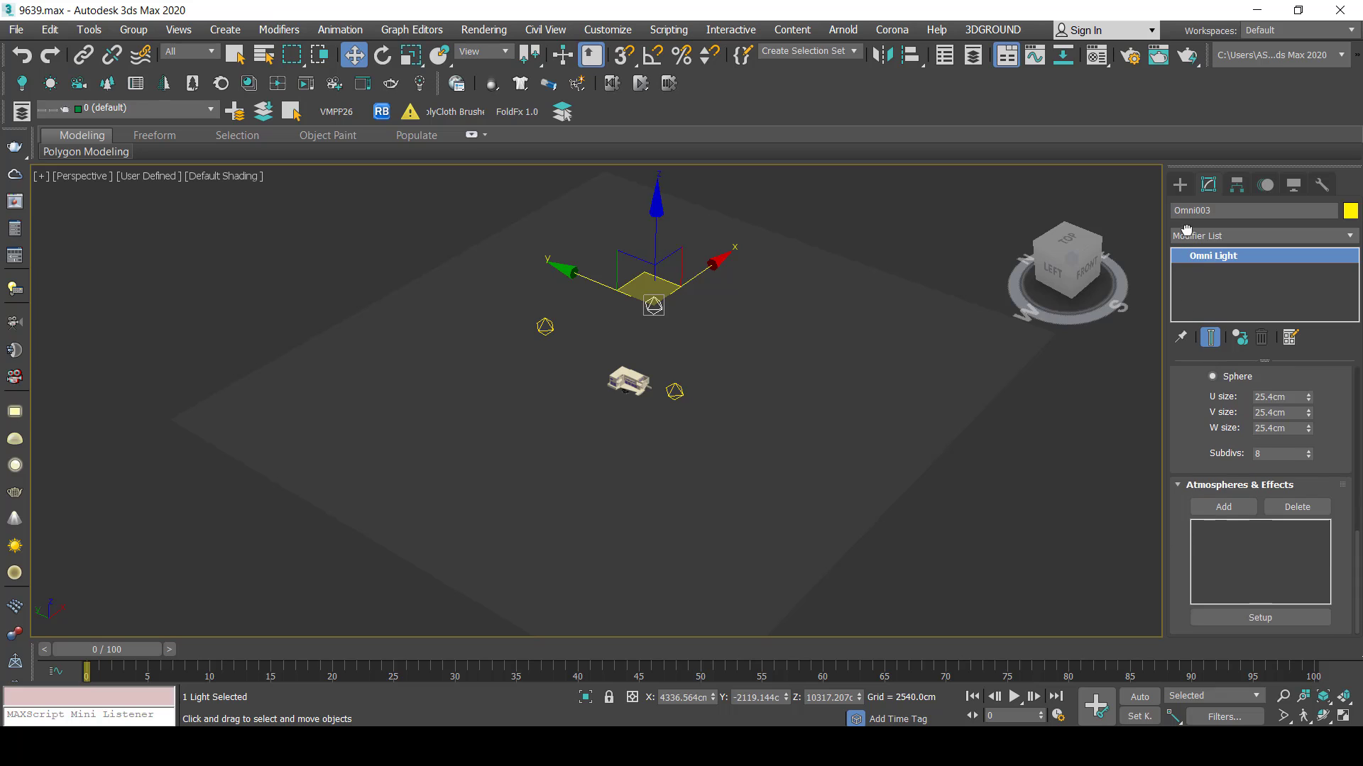
{"action": "scroll", "coordinate": [1190, 451], "scroll_direction": "up", "scroll_amount": 5}
Set Omni003 to Ambient Only in its Advanced Effects.
{"action": "left_click", "coordinate": [1215, 482]}
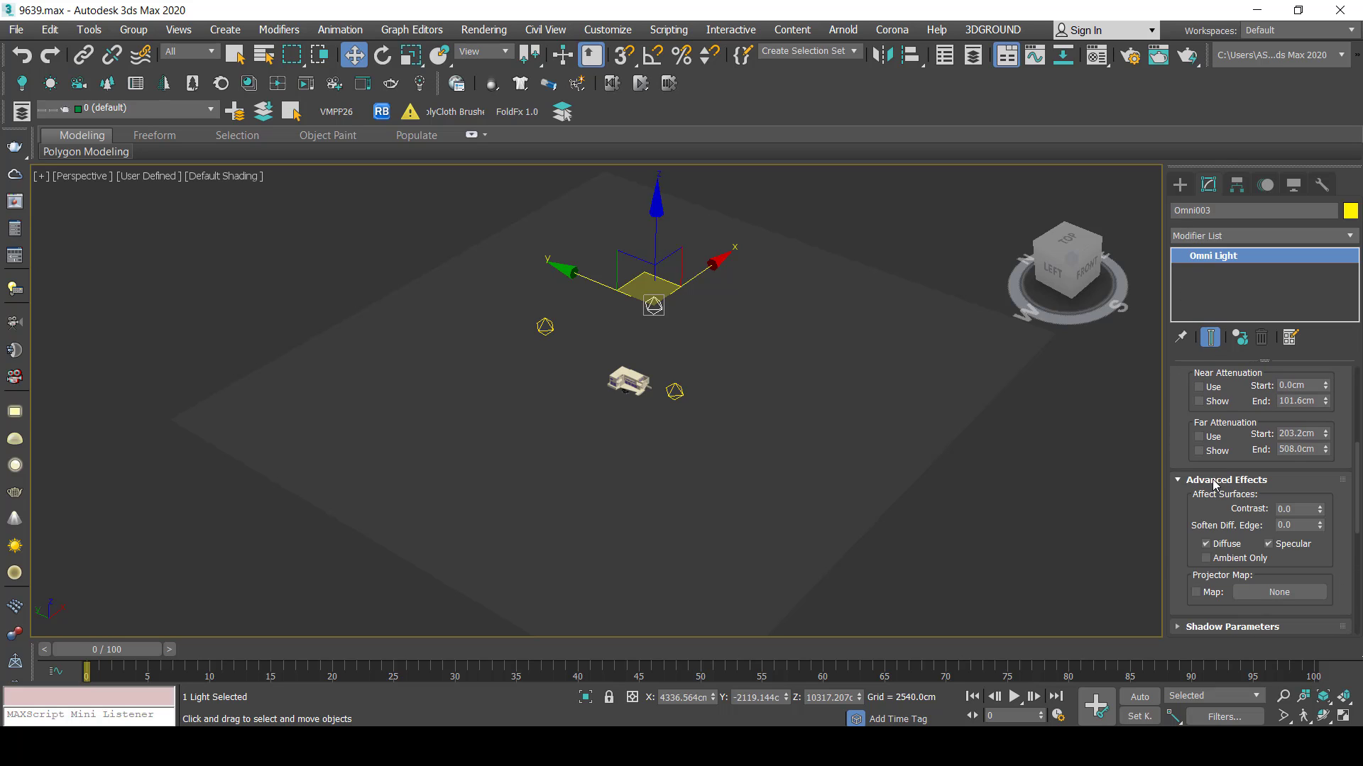
{"action": "left_click_drag", "start_coordinate": [1202, 512], "coordinate": [1203, 485]}
{"action": "left_click", "coordinate": [1218, 526]}
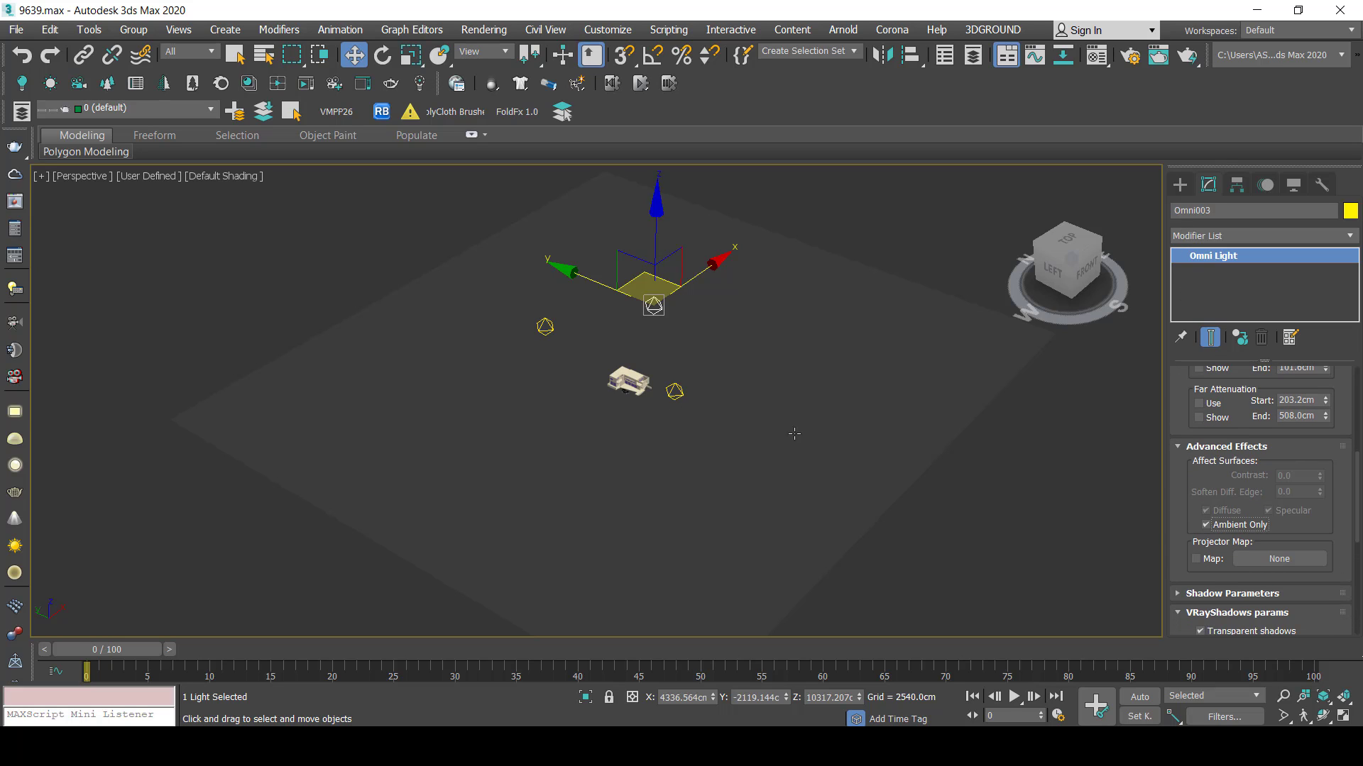
{"action": "scroll", "coordinate": [648, 375], "scroll_direction": "up", "scroll_amount": 3}
{"action": "scroll", "coordinate": [648, 375], "scroll_direction": "up", "scroll_amount": 3}
{"action": "scroll", "coordinate": [648, 374], "scroll_direction": "up", "scroll_amount": 3}
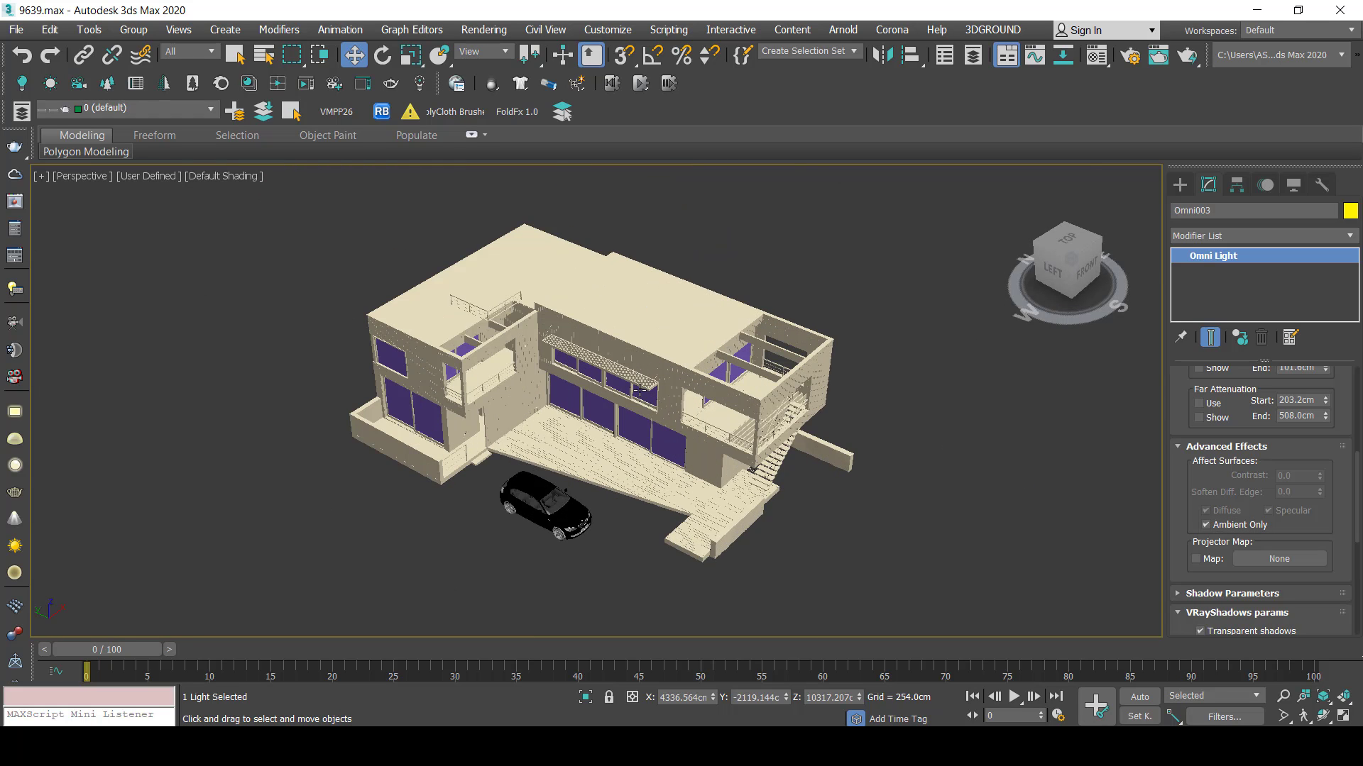
{"action": "scroll", "coordinate": [648, 375], "scroll_direction": "up", "scroll_amount": 2}
Set the primary GI engine to Brute force.
{"action": "left_click", "coordinate": [14, 229]}
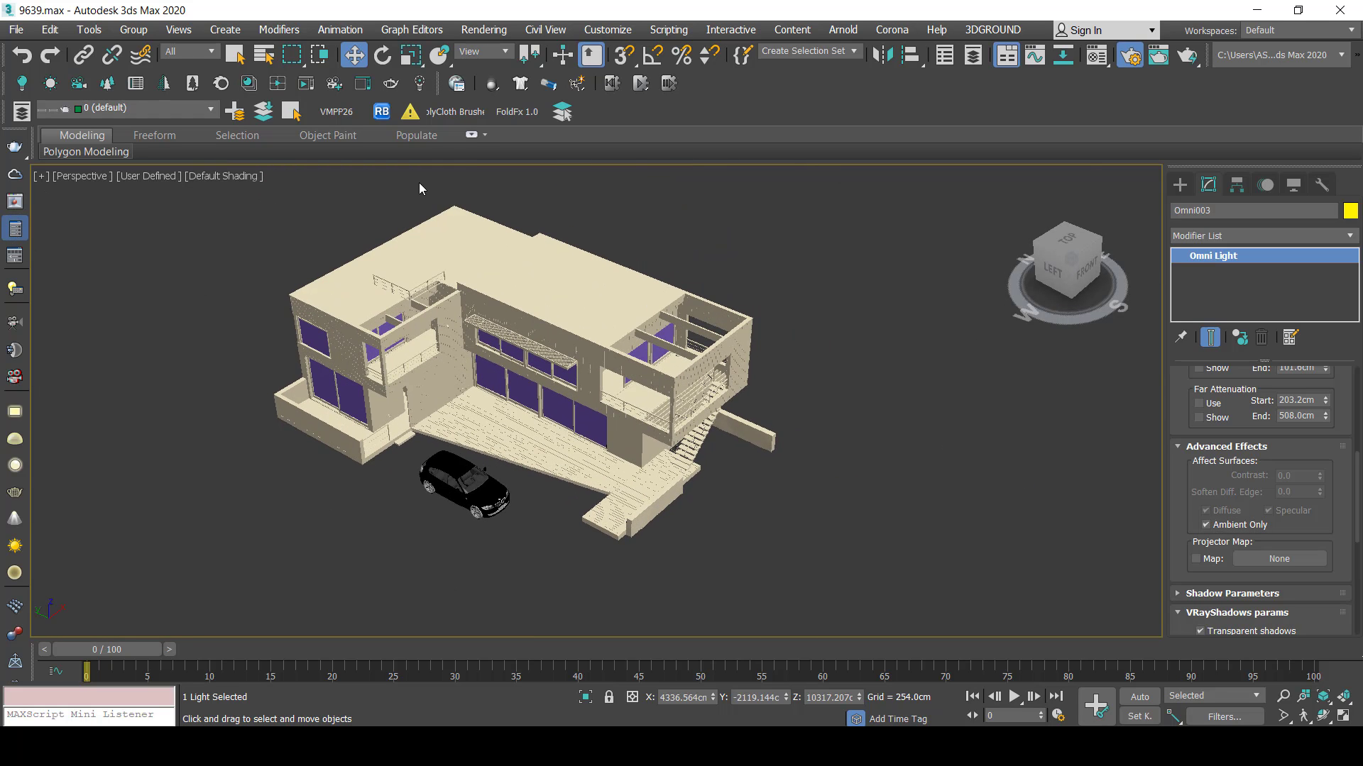
{"action": "key", "text": "F10"}
{"action": "left_click", "coordinate": [261, 228]}
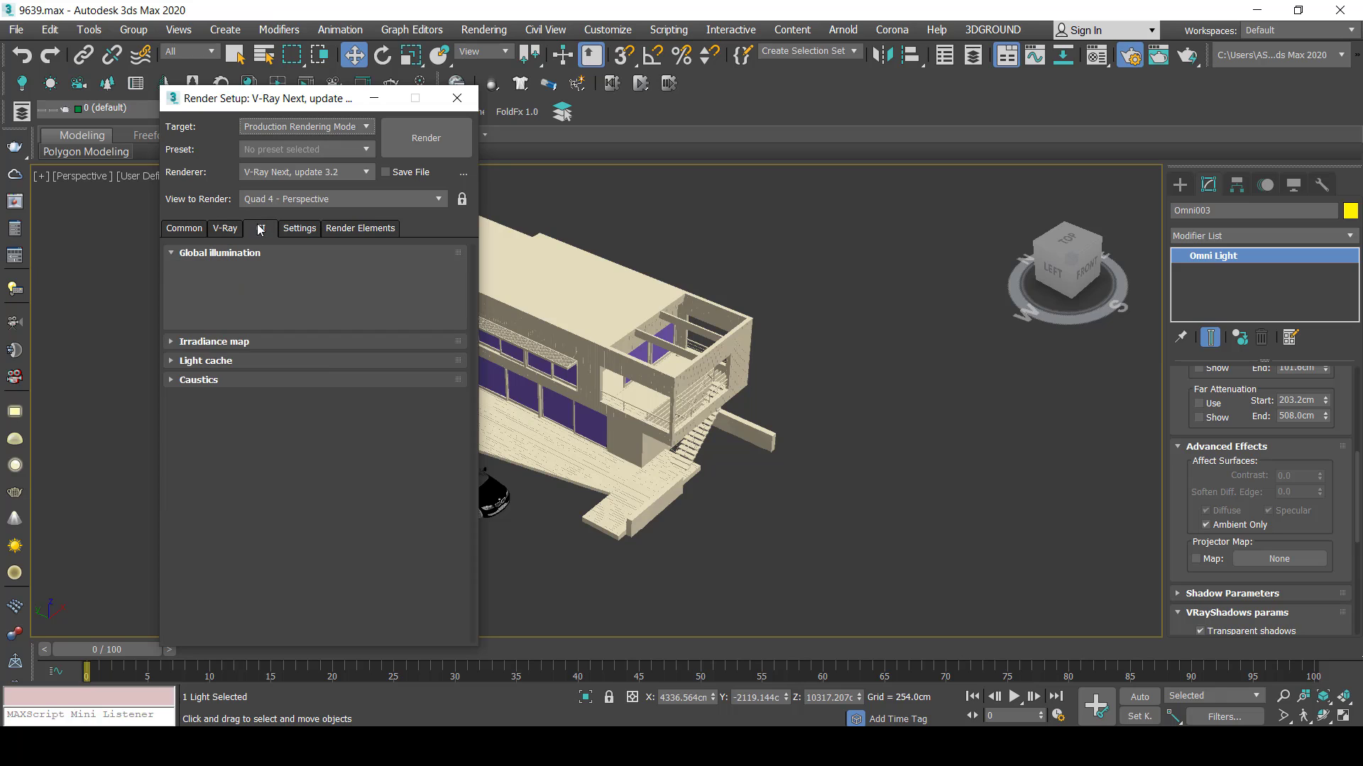
{"action": "left_click", "coordinate": [291, 291]}
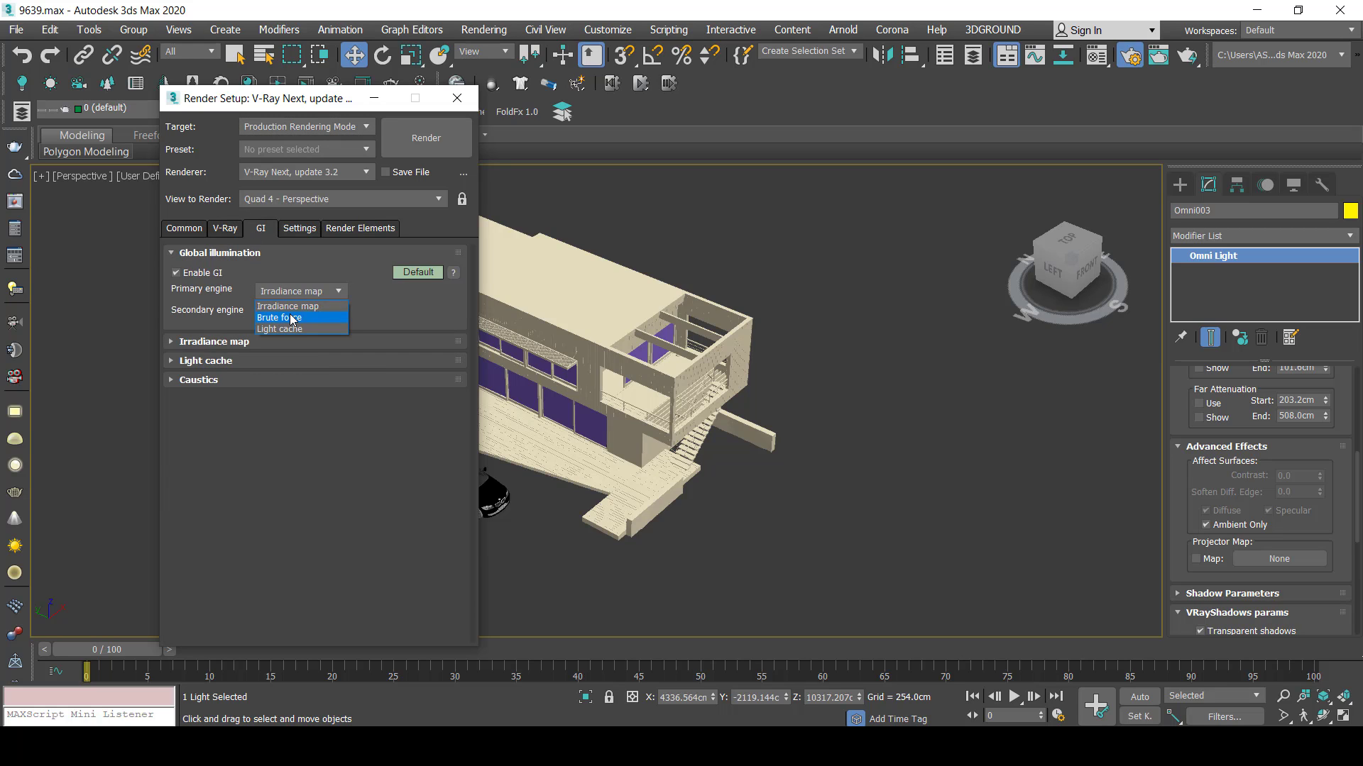
{"action": "left_click", "coordinate": [292, 318]}
{"action": "left_click", "coordinate": [213, 341]}
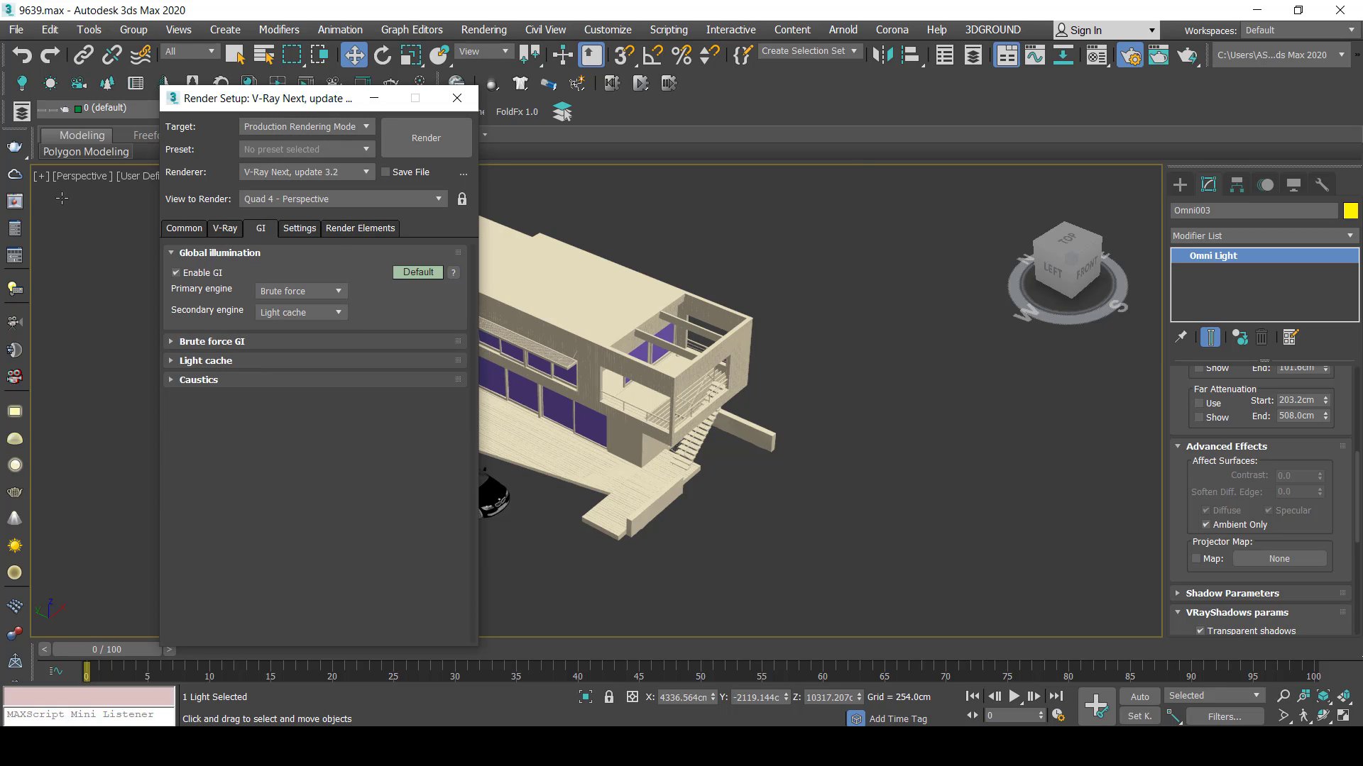
Start a live render preview and dim Omni003 to a 0.2 multiplier.
{"action": "left_click", "coordinate": [10, 205]}
{"action": "left_click", "coordinate": [780, 79]}
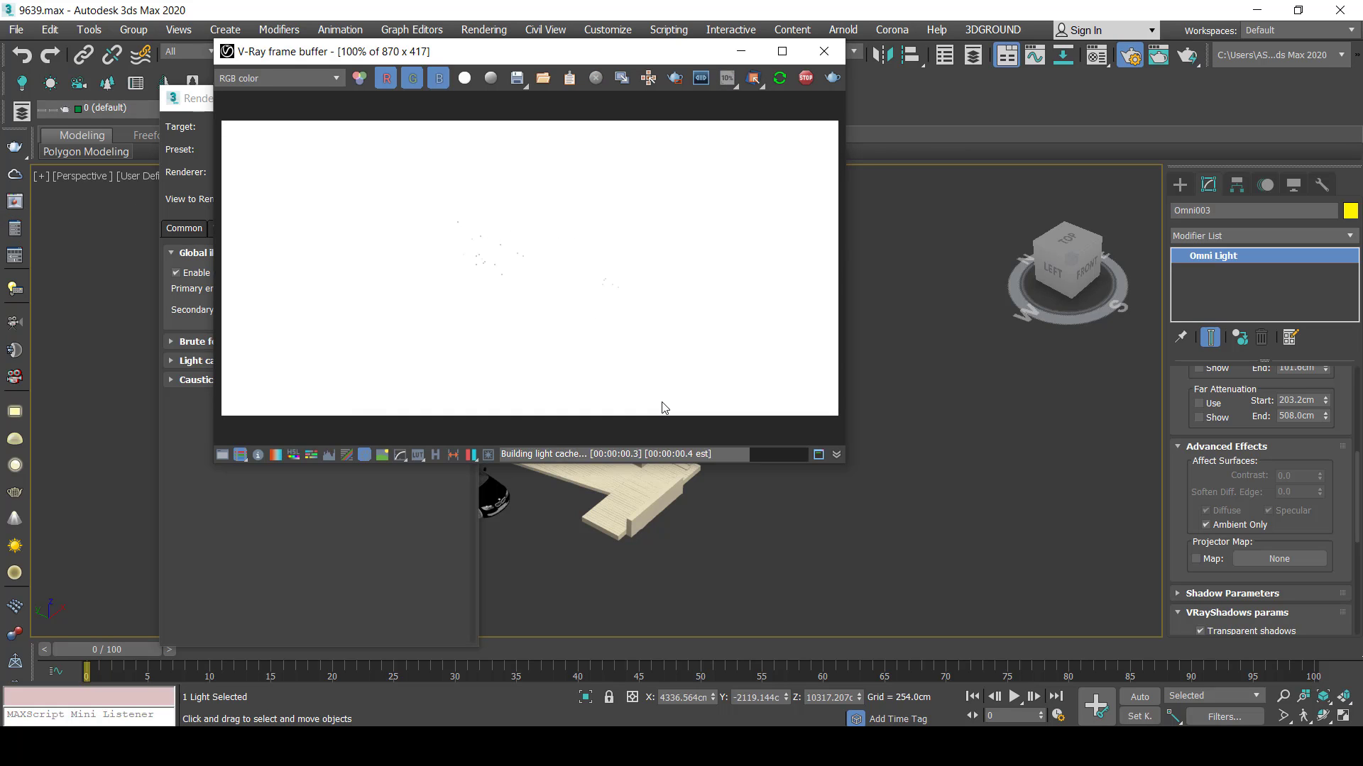
{"action": "scroll", "coordinate": [611, 516], "scroll_direction": "up", "scroll_amount": 2}
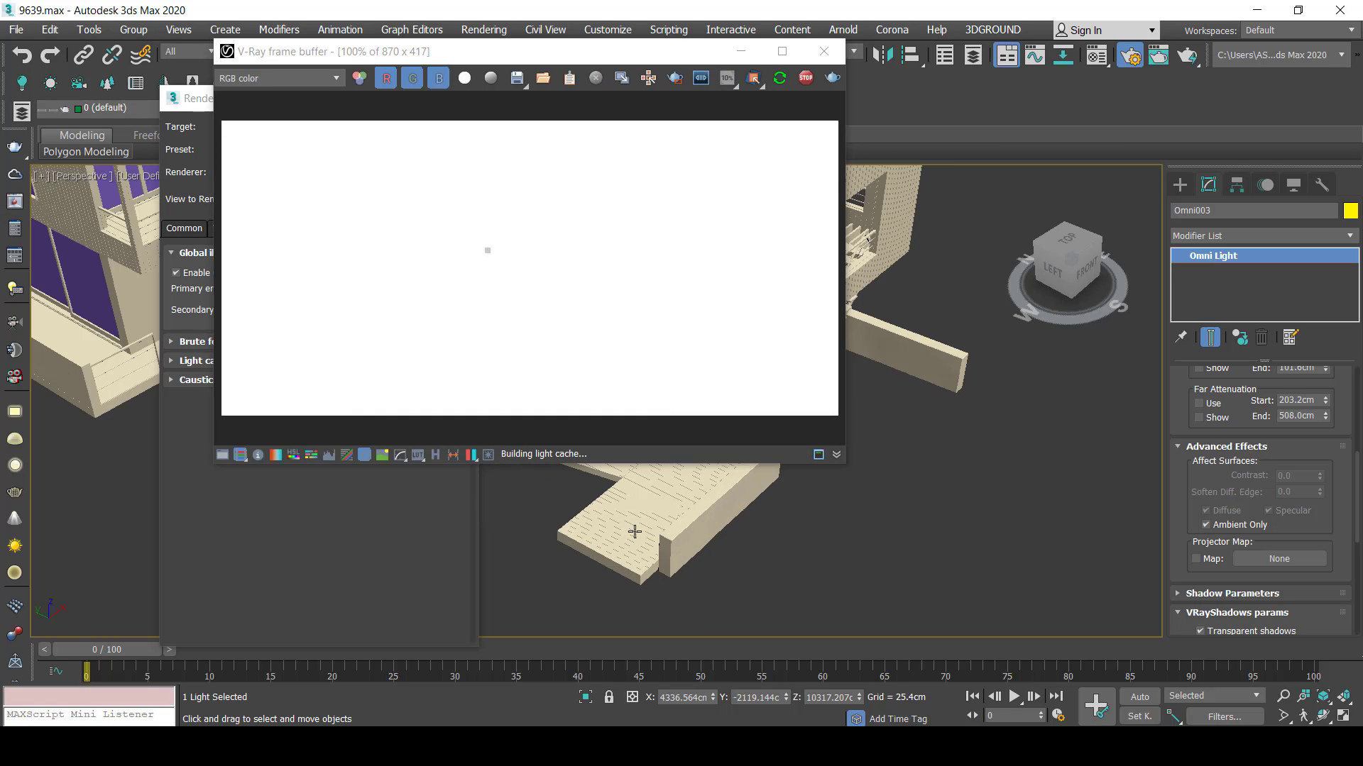
{"action": "scroll", "coordinate": [1207, 461], "scroll_direction": "up", "scroll_amount": 4}
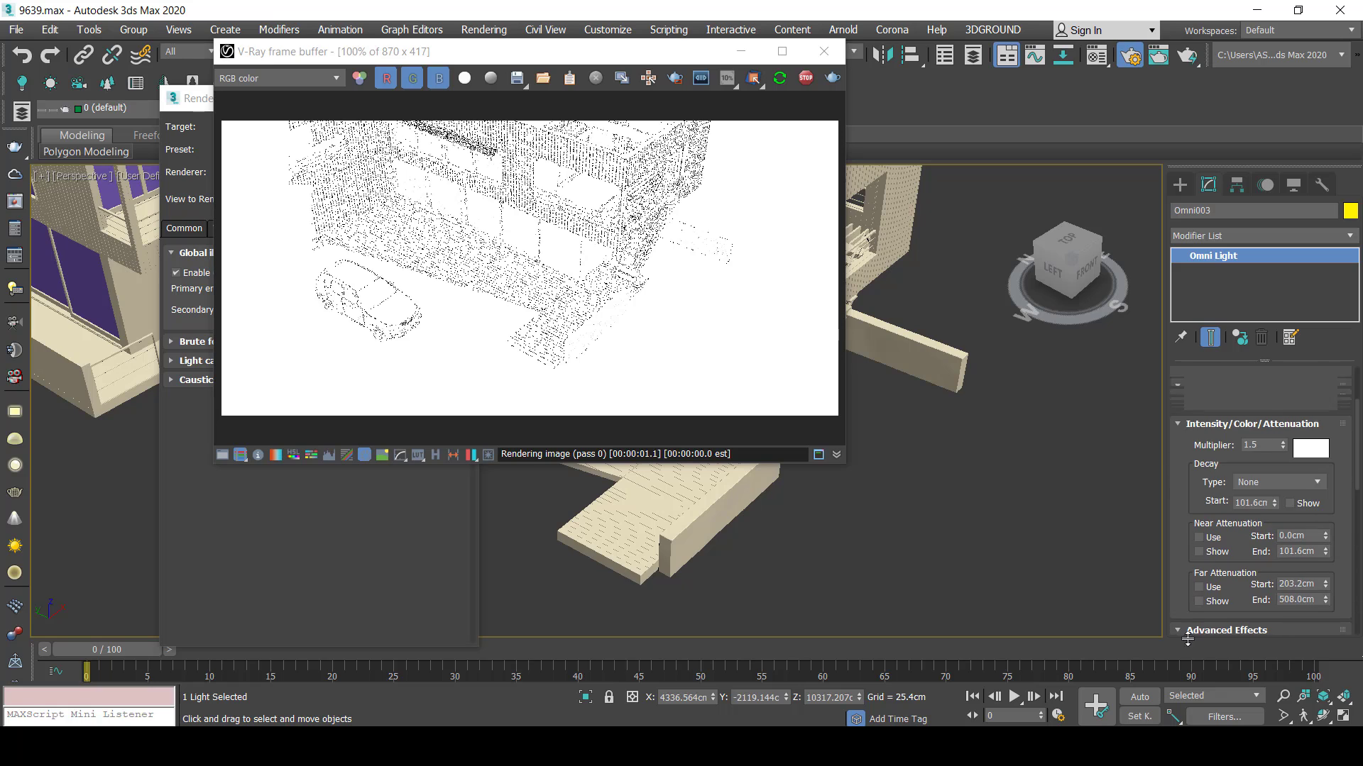
{"action": "scroll", "coordinate": [1213, 454], "scroll_direction": "up", "scroll_amount": 1}
{"action": "left_click_drag", "start_coordinate": [1258, 445], "coordinate": [1224, 444]}
{"action": "type", "text": "0.2"}
{"action": "key", "text": "Return"}
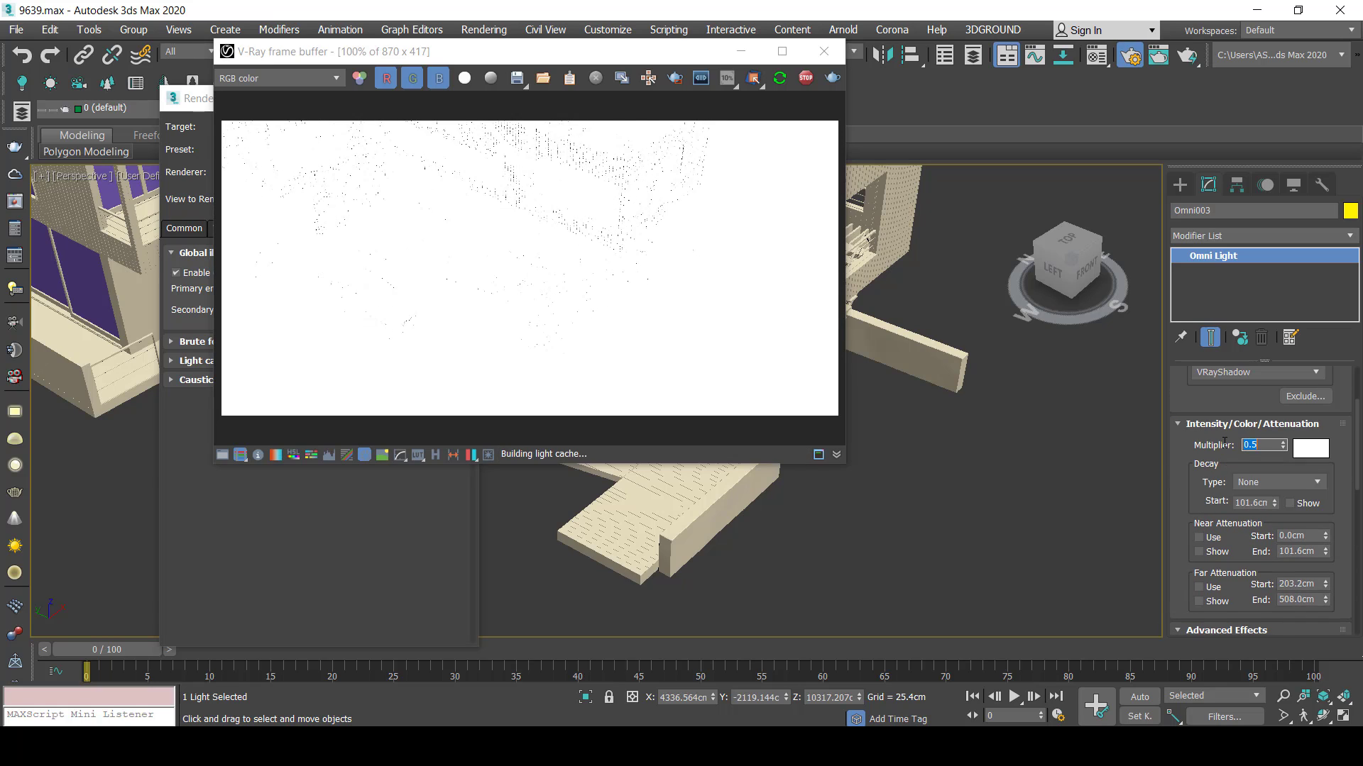
Orbit to view the building, stairs and car, then close Render Setup.
{"action": "scroll", "coordinate": [1026, 464], "scroll_direction": "down", "scroll_amount": 5}
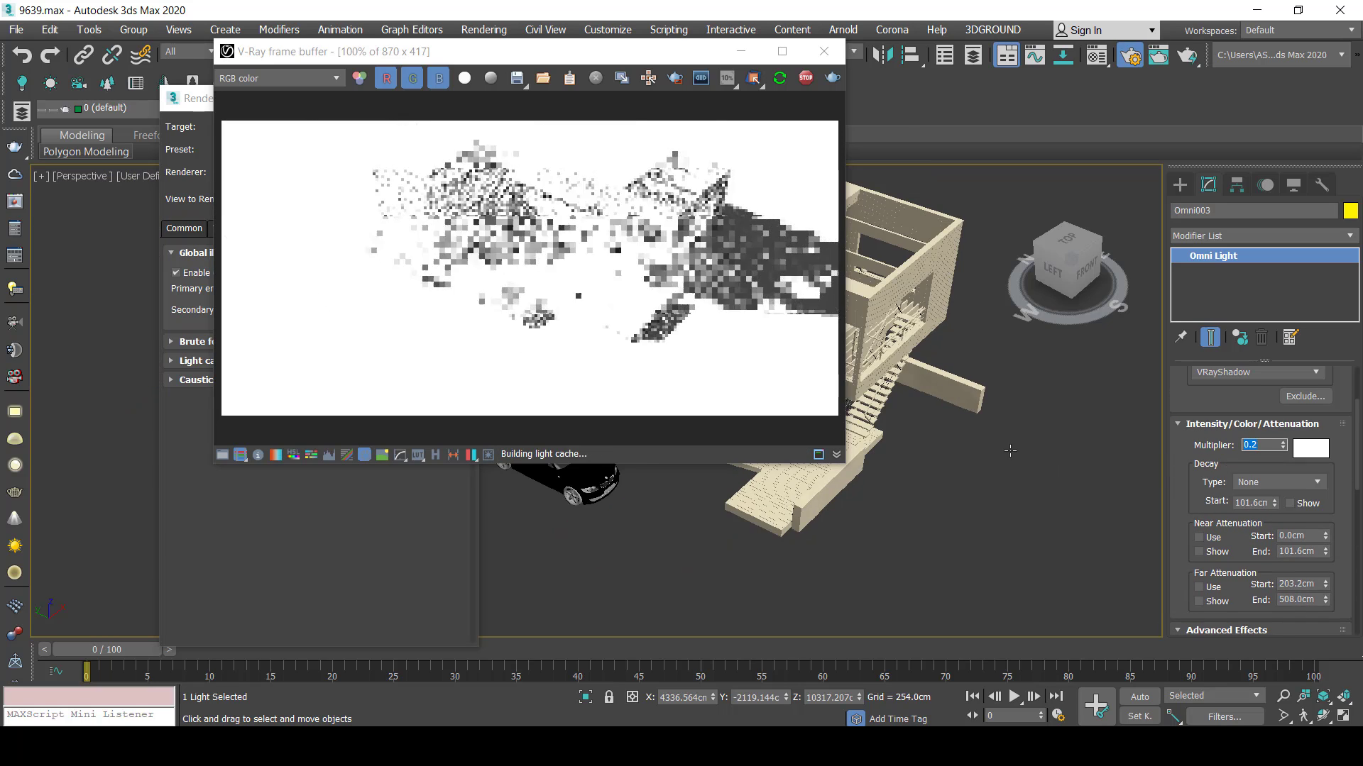
{"action": "mouse_move", "coordinate": [1026, 464]}
{"action": "middle_mouse_down", "text": "alt"}
{"action": "mouse_move", "coordinate": [953, 494]}
{"action": "mouse_move", "coordinate": [968, 490]}
{"action": "middle_mouse_up", "text": "alt"}
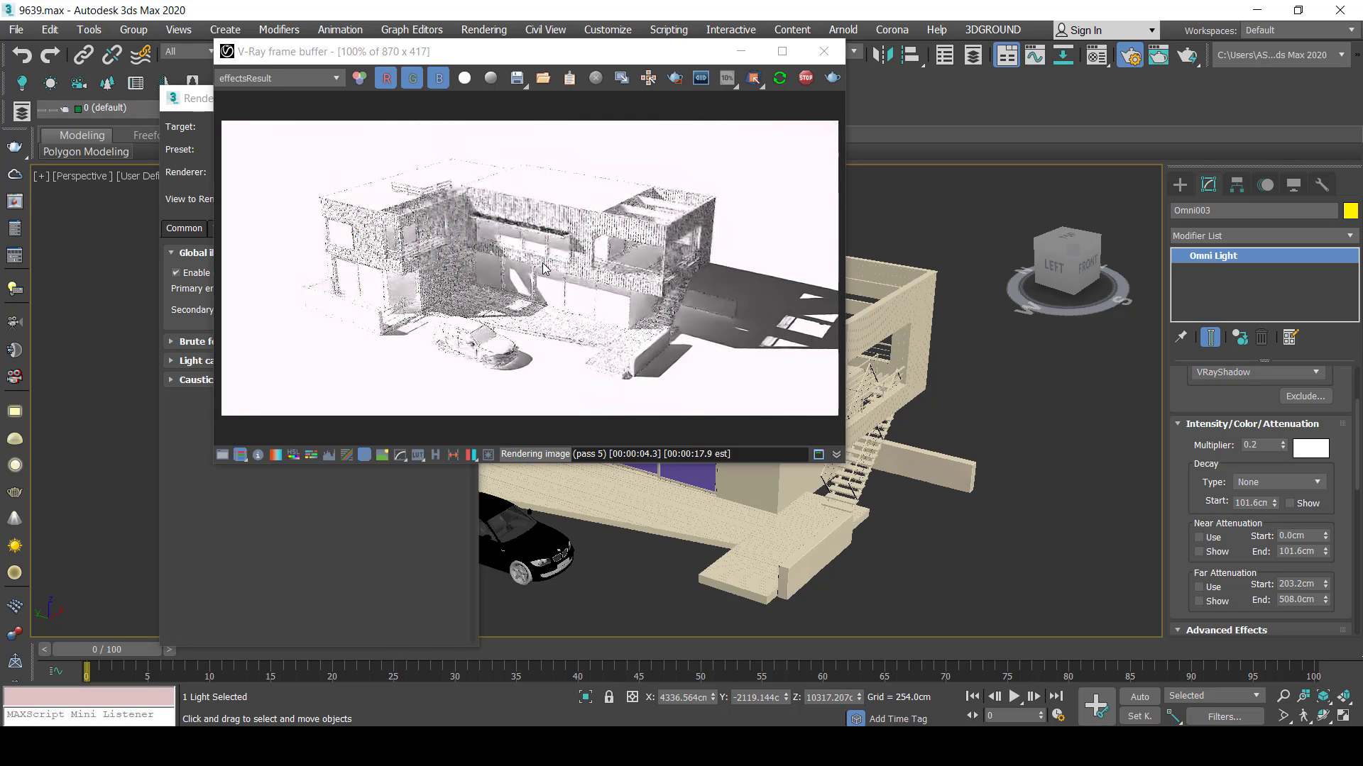
{"action": "scroll", "coordinate": [478, 335], "scroll_direction": "up", "scroll_amount": 1}
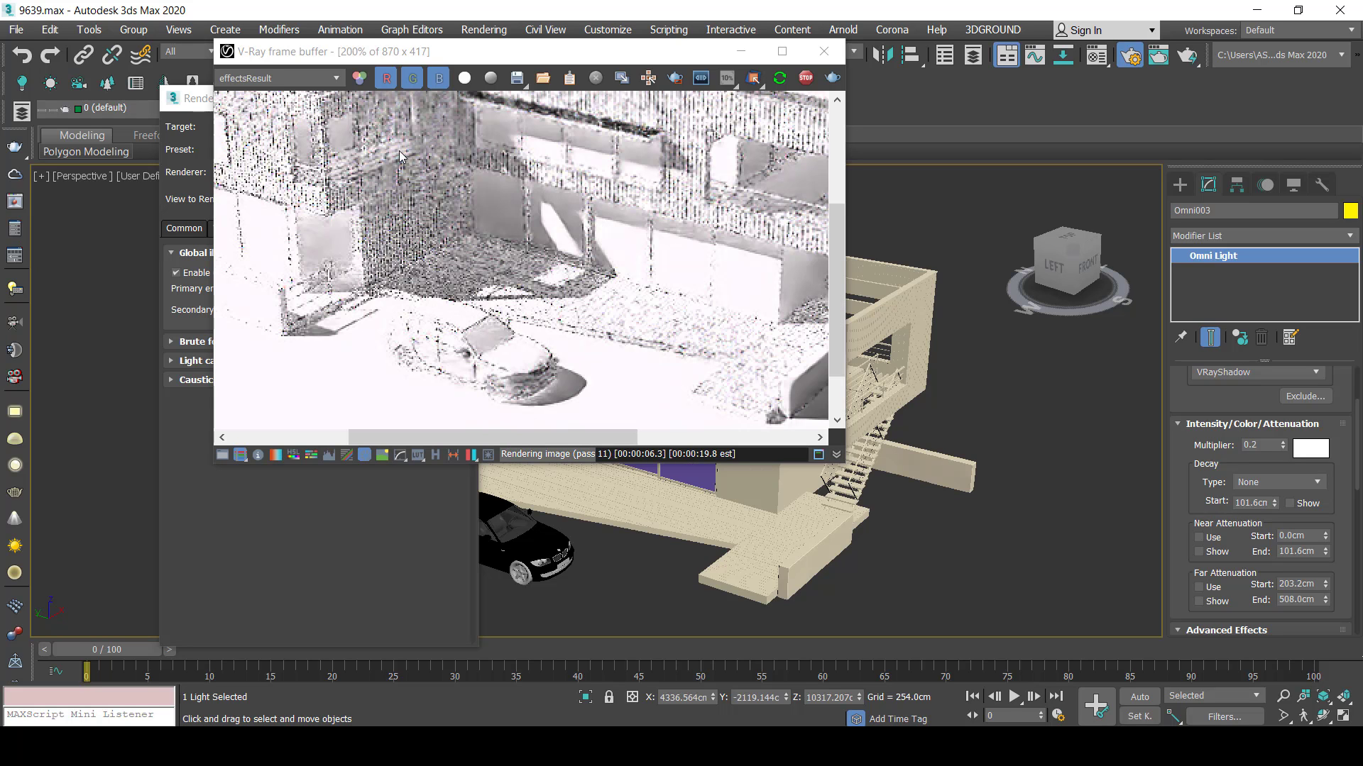
{"action": "scroll", "coordinate": [491, 257], "scroll_direction": "down", "scroll_amount": 1}
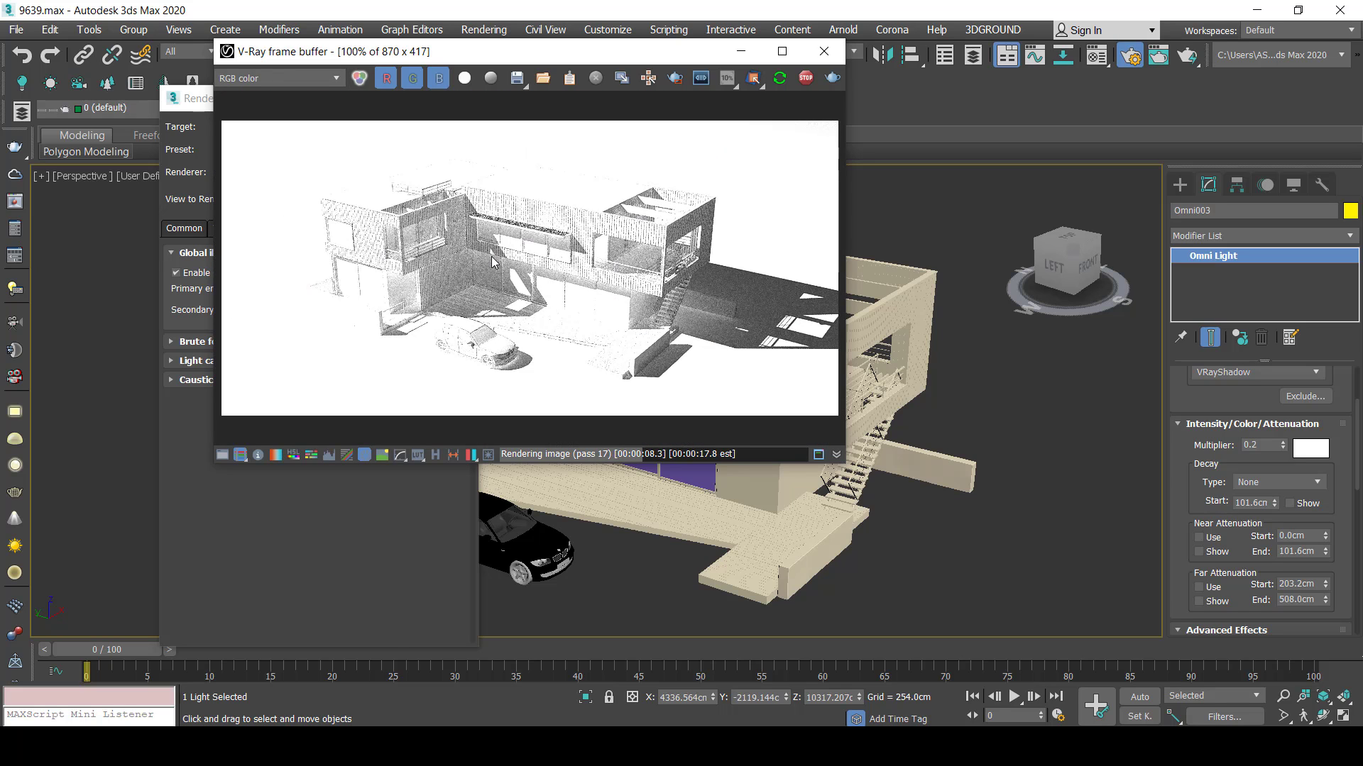
{"action": "left_click_drag", "start_coordinate": [514, 56], "coordinate": [890, 61]}
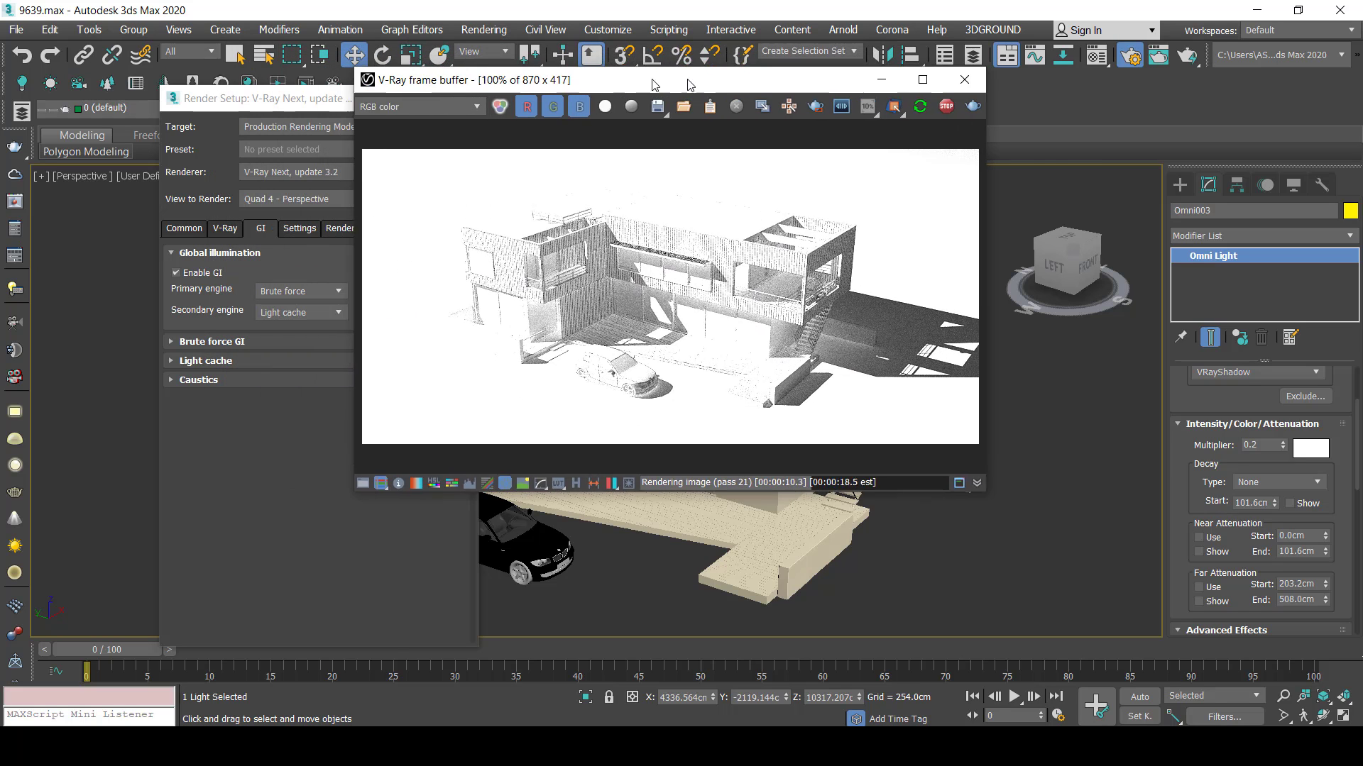
{"action": "left_click_drag", "start_coordinate": [892, 61], "coordinate": [931, 48]}
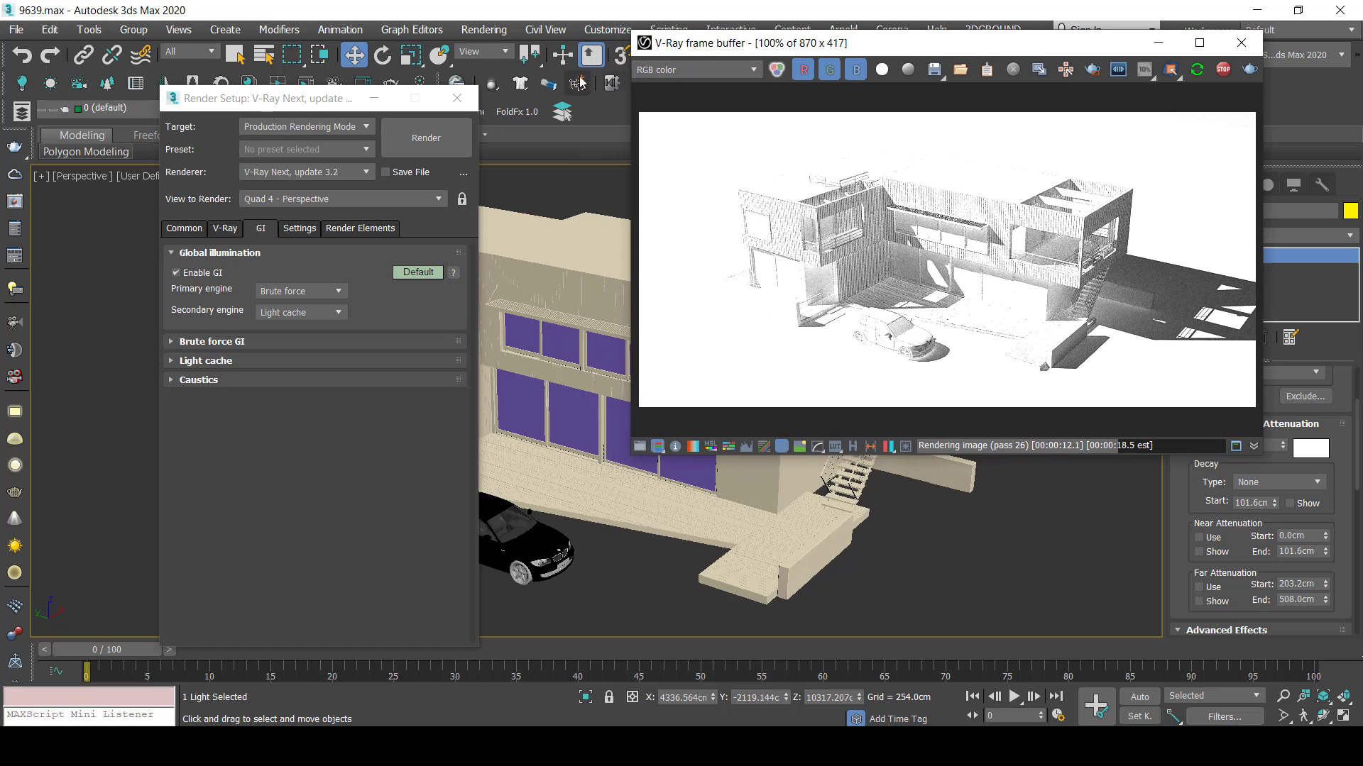
{"action": "left_click", "coordinate": [457, 98]}
{"action": "middle_click_drag", "start_coordinate": [536, 321], "coordinate": [529, 320]}
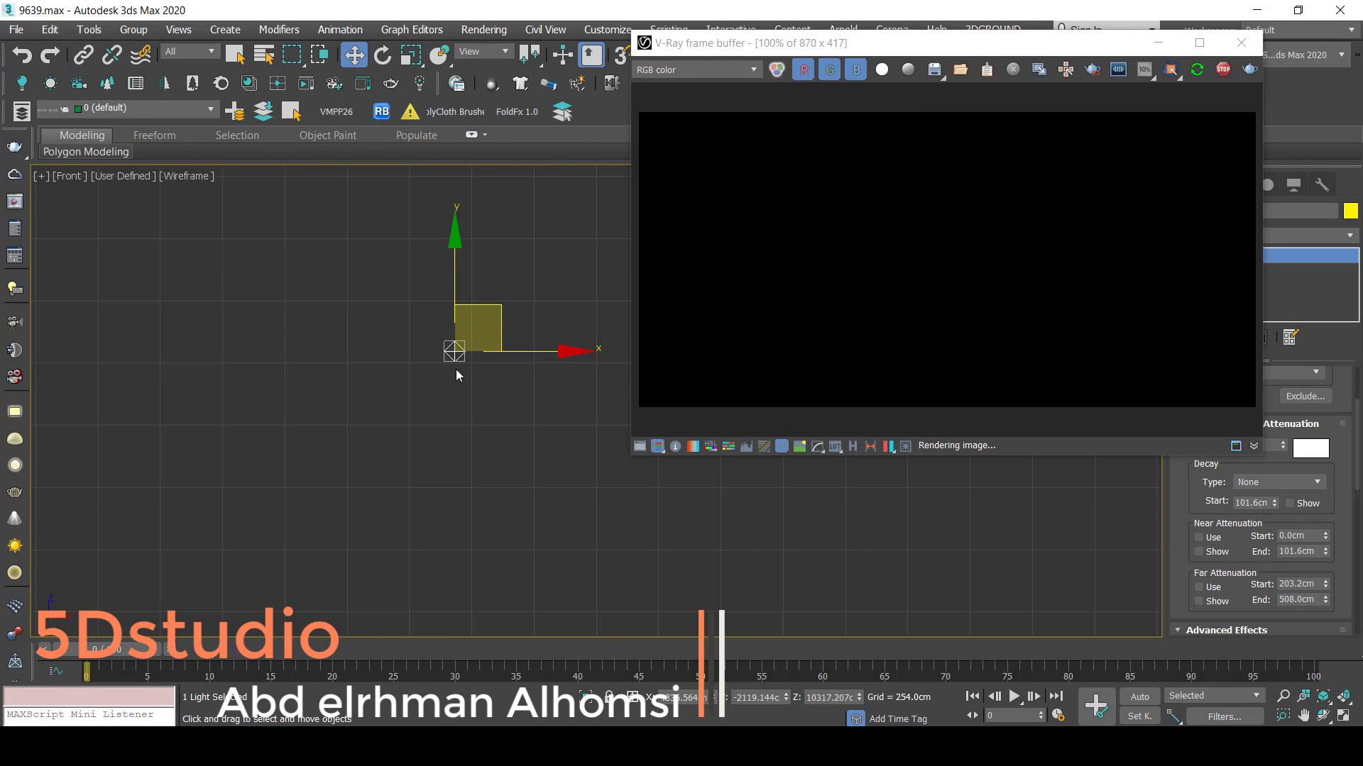
Deselect the light and frame the whole building and car in the viewport.
{"action": "scroll", "coordinate": [514, 458], "scroll_direction": "down", "scroll_amount": 5}
{"action": "left_click", "coordinate": [450, 377]}
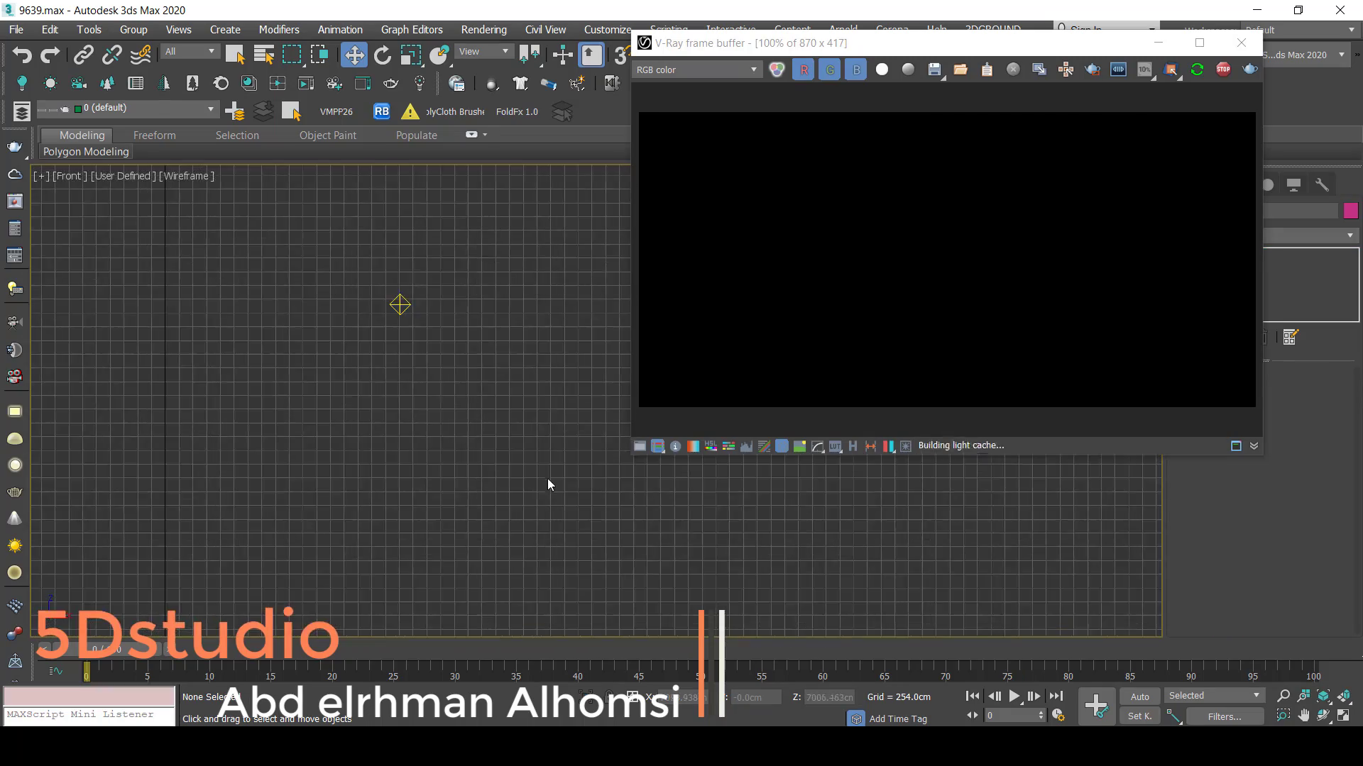
{"action": "scroll", "coordinate": [454, 526], "scroll_direction": "up", "scroll_amount": 5}
{"action": "scroll", "coordinate": [454, 526], "scroll_direction": "up", "scroll_amount": 5}
{"action": "middle_click_drag", "start_coordinate": [496, 462], "coordinate": [578, 322]}
{"action": "scroll", "coordinate": [527, 347], "scroll_direction": "down", "scroll_amount": 4}
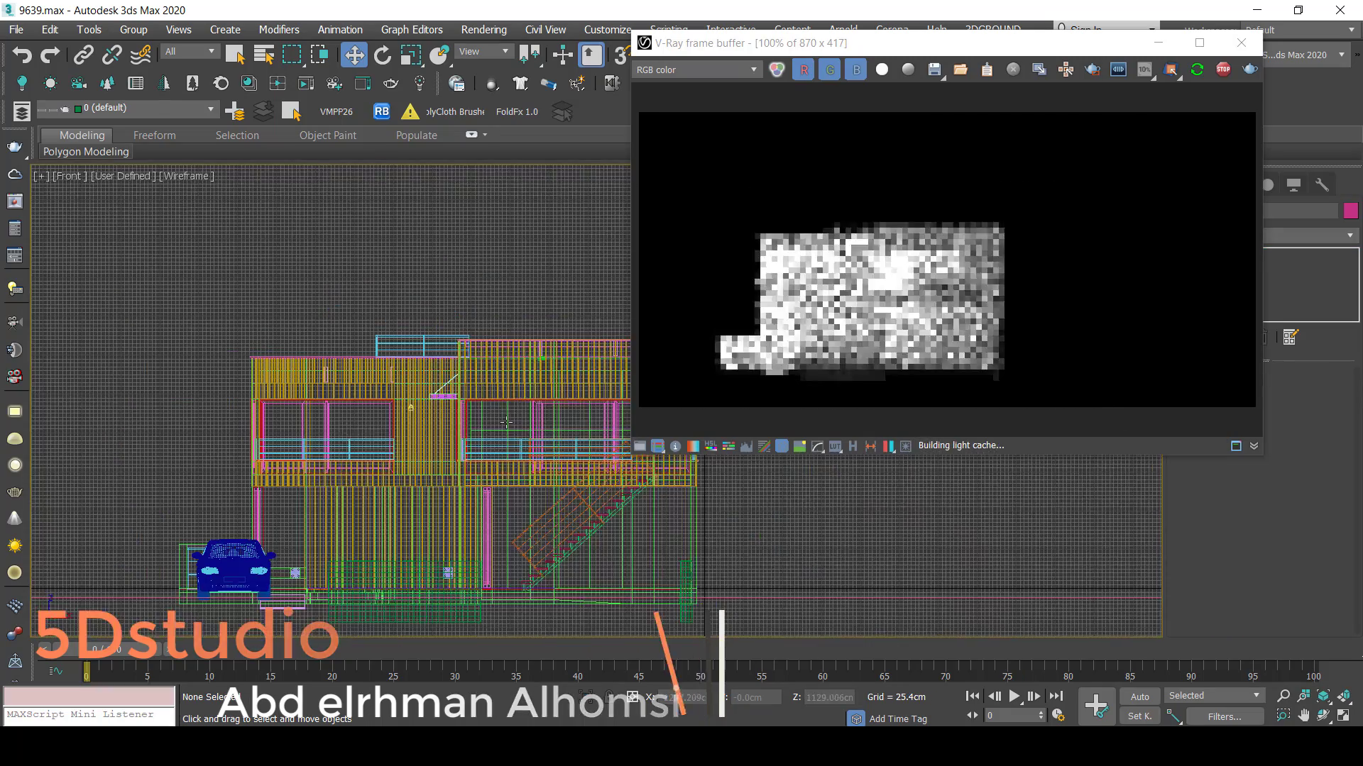
{"action": "middle_click_drag", "start_coordinate": [493, 401], "coordinate": [521, 373]}
Switch to the Left view and pan and zoom to frame the house.
{"action": "key", "text": "l"}
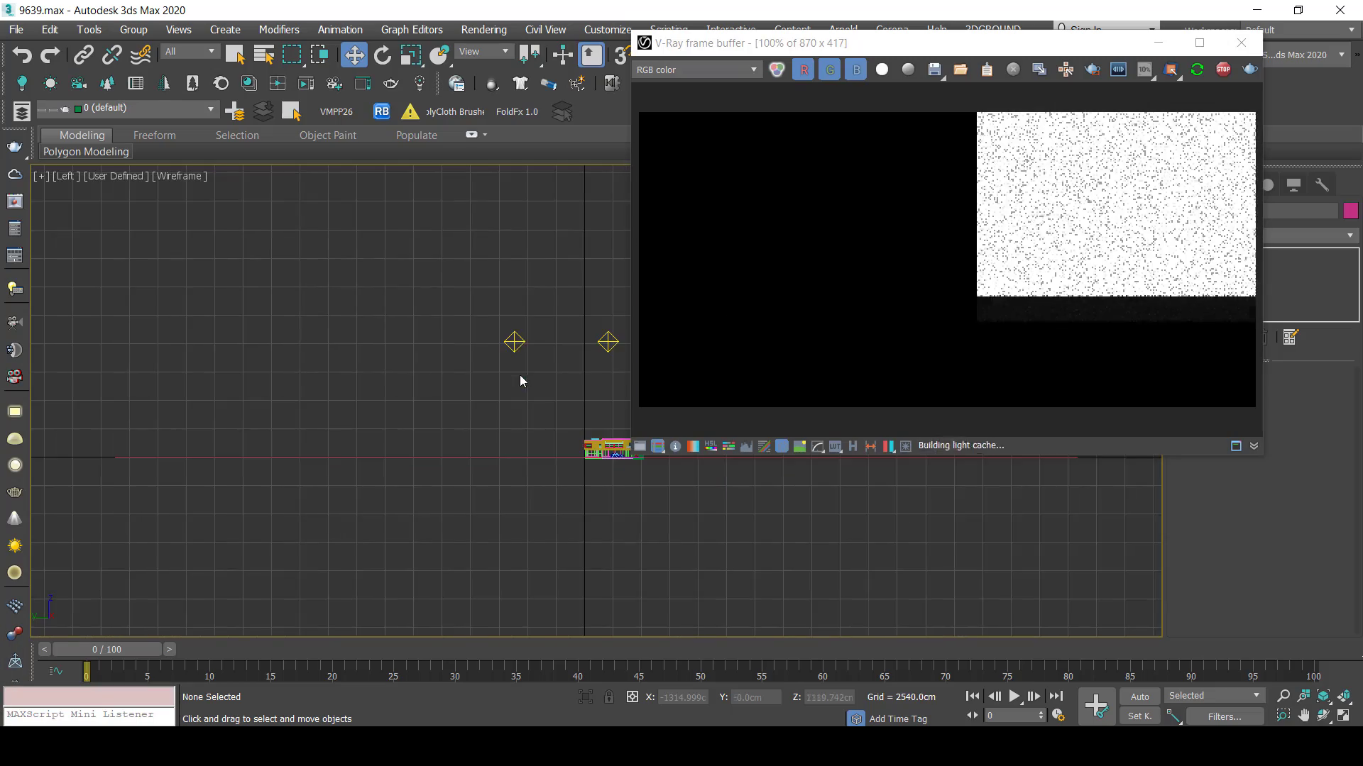
{"action": "scroll", "coordinate": [599, 430], "scroll_direction": "down", "scroll_amount": 5}
{"action": "mouse_move", "coordinate": [634, 568]}
{"action": "middle_mouse_down"}
{"action": "mouse_move", "coordinate": [513, 434]}
{"action": "mouse_move", "coordinate": [398, 451]}
{"action": "middle_mouse_up"}
{"action": "scroll", "coordinate": [514, 435], "scroll_direction": "up", "scroll_amount": 3}
{"action": "scroll", "coordinate": [398, 451], "scroll_direction": "down", "scroll_amount": 1}
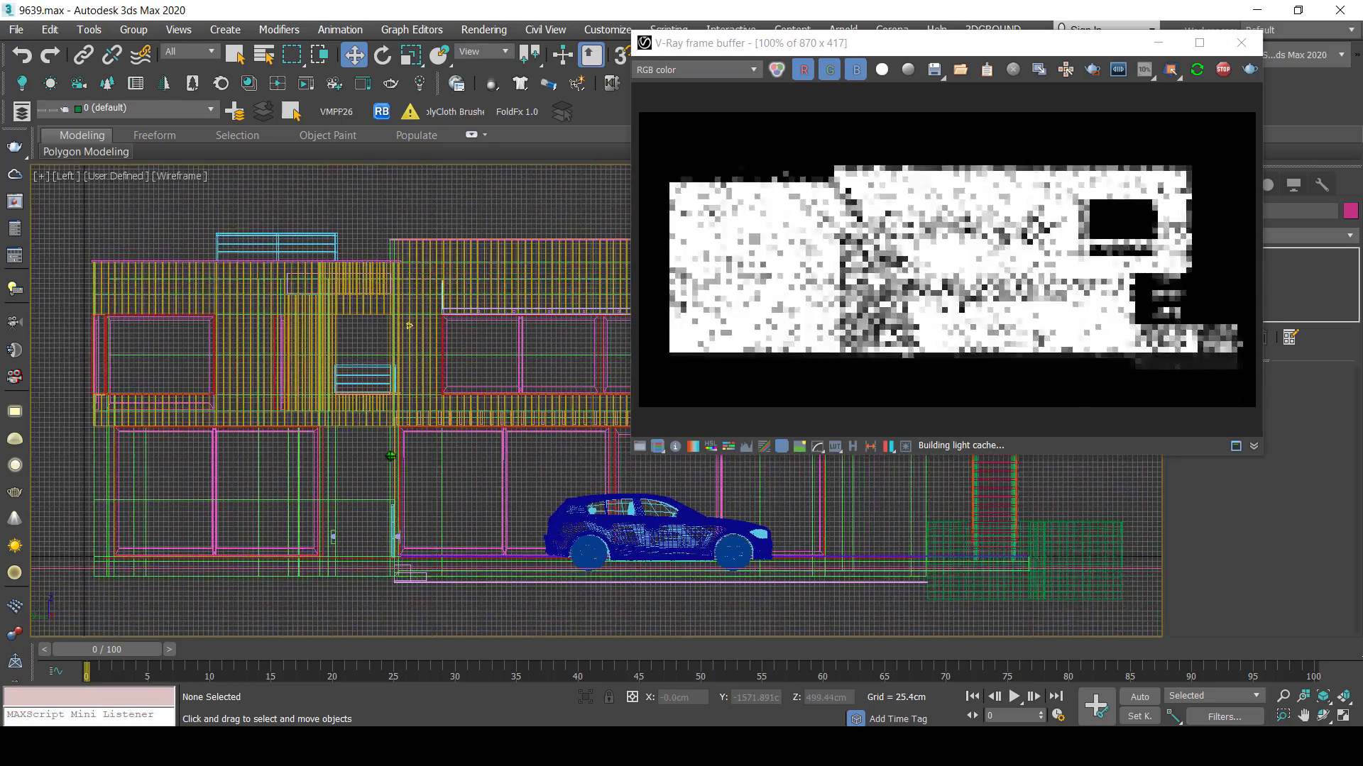
Inspect the left-elevation render in the V-Ray frame buffer, then stop it.
{"action": "left_click_drag", "start_coordinate": [785, 46], "coordinate": [576, 53]}
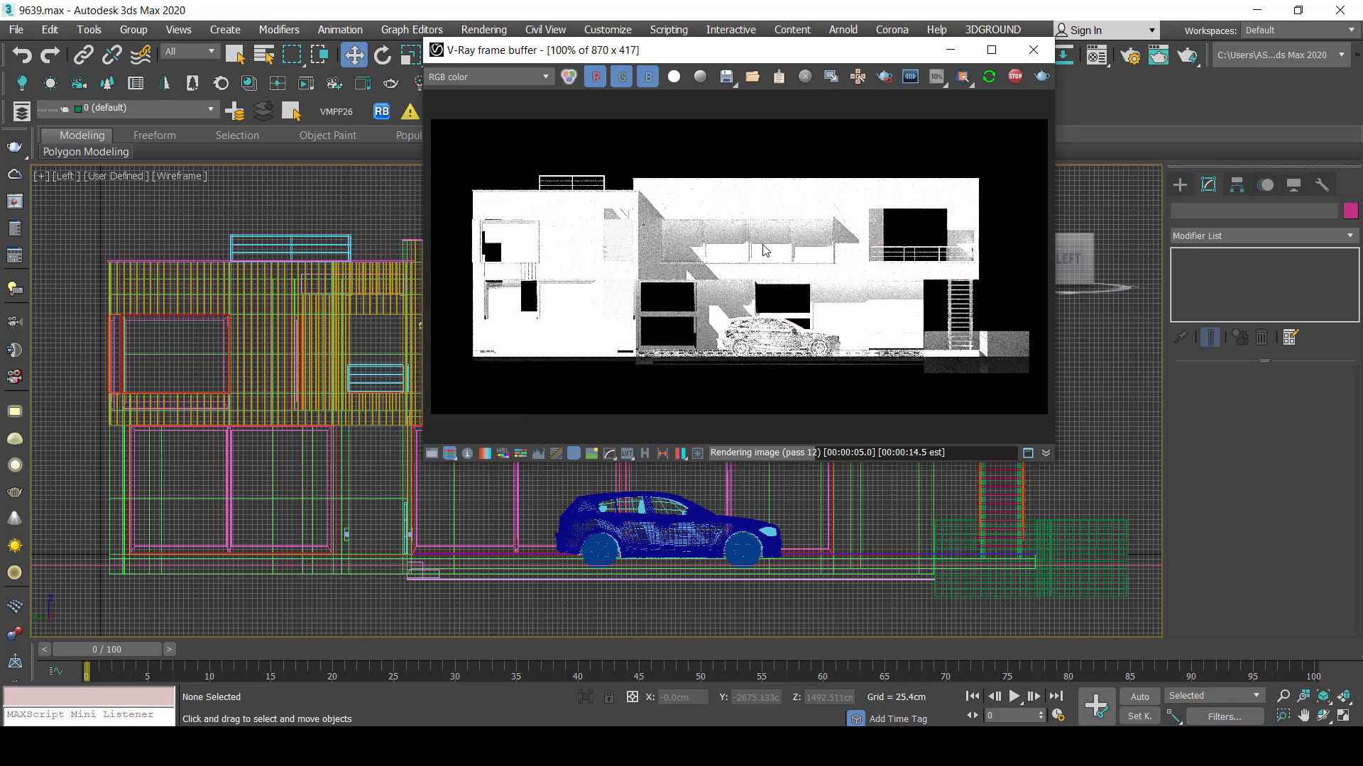
{"action": "scroll", "coordinate": [763, 250], "scroll_direction": "up", "scroll_amount": 1}
{"action": "scroll", "coordinate": [764, 250], "scroll_direction": "down", "scroll_amount": 1}
{"action": "scroll", "coordinate": [595, 237], "scroll_direction": "up", "scroll_amount": 1}
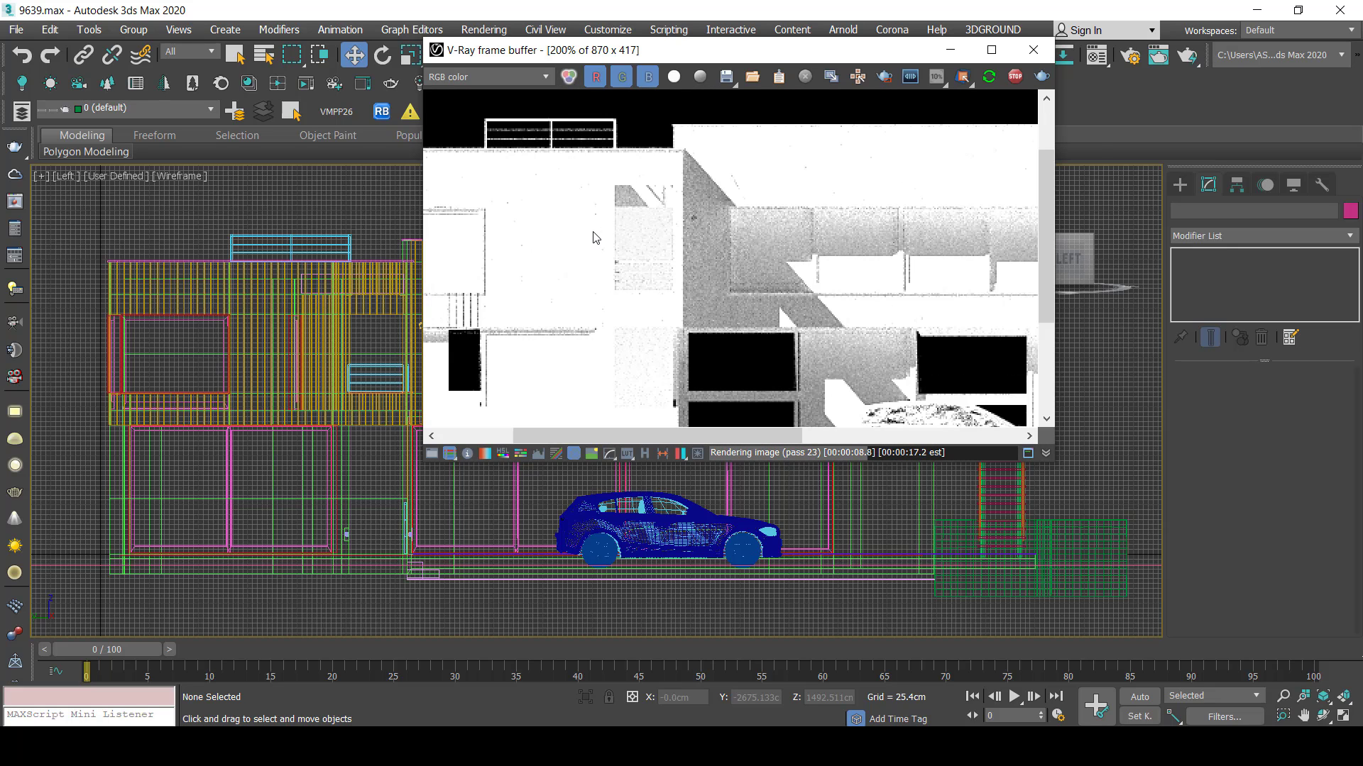
{"action": "scroll", "coordinate": [595, 237], "scroll_direction": "down", "scroll_amount": 1}
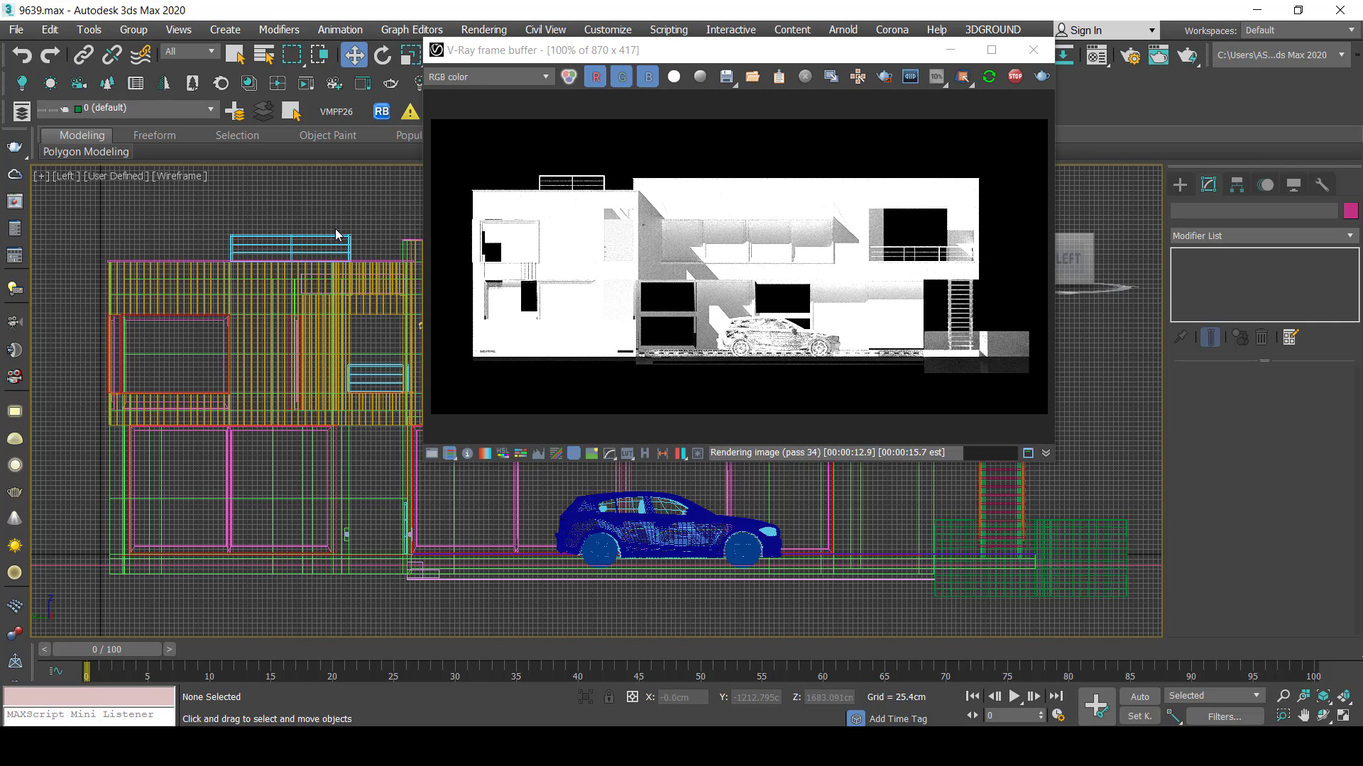
{"action": "left_click", "coordinate": [1018, 77]}
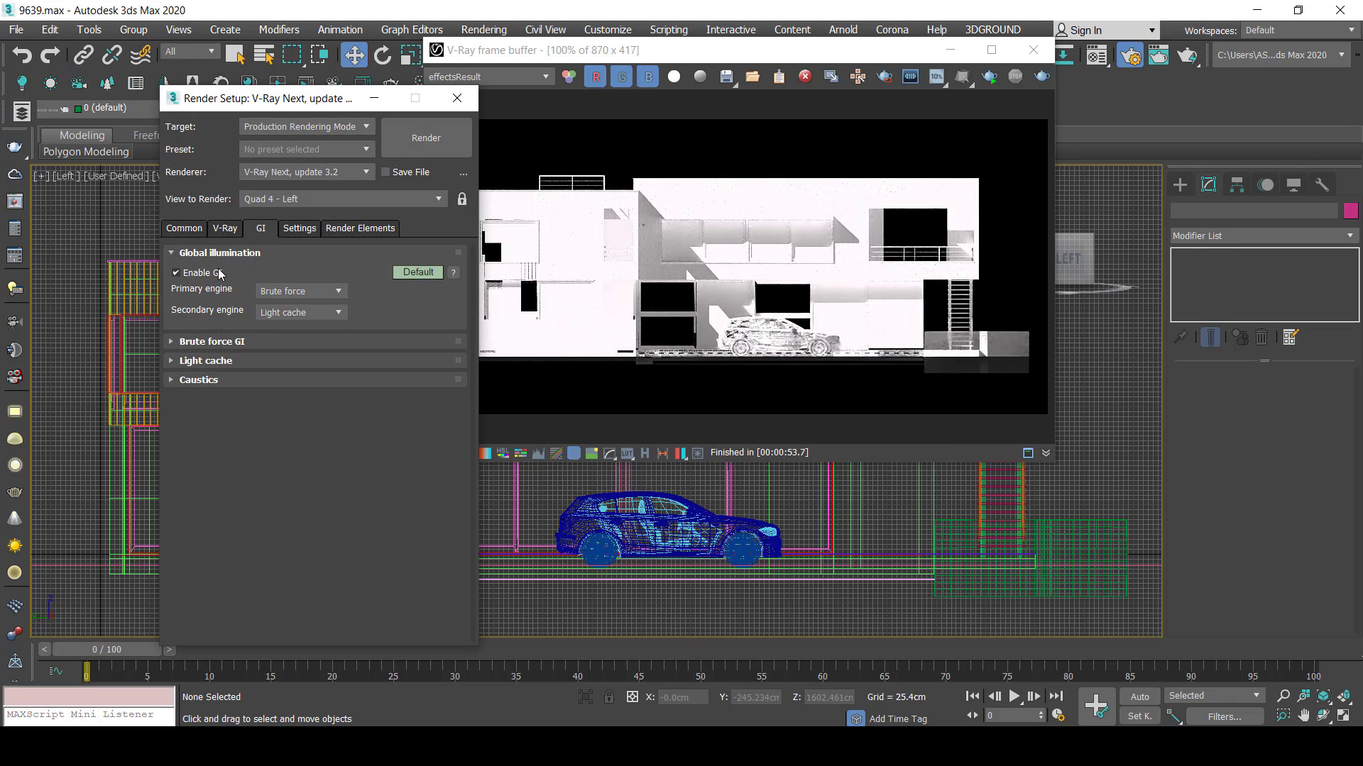
Disable global illumination, re-render the elevation, and close Render Setup.
{"action": "left_click", "coordinate": [203, 273]}
{"action": "left_click", "coordinate": [992, 78]}
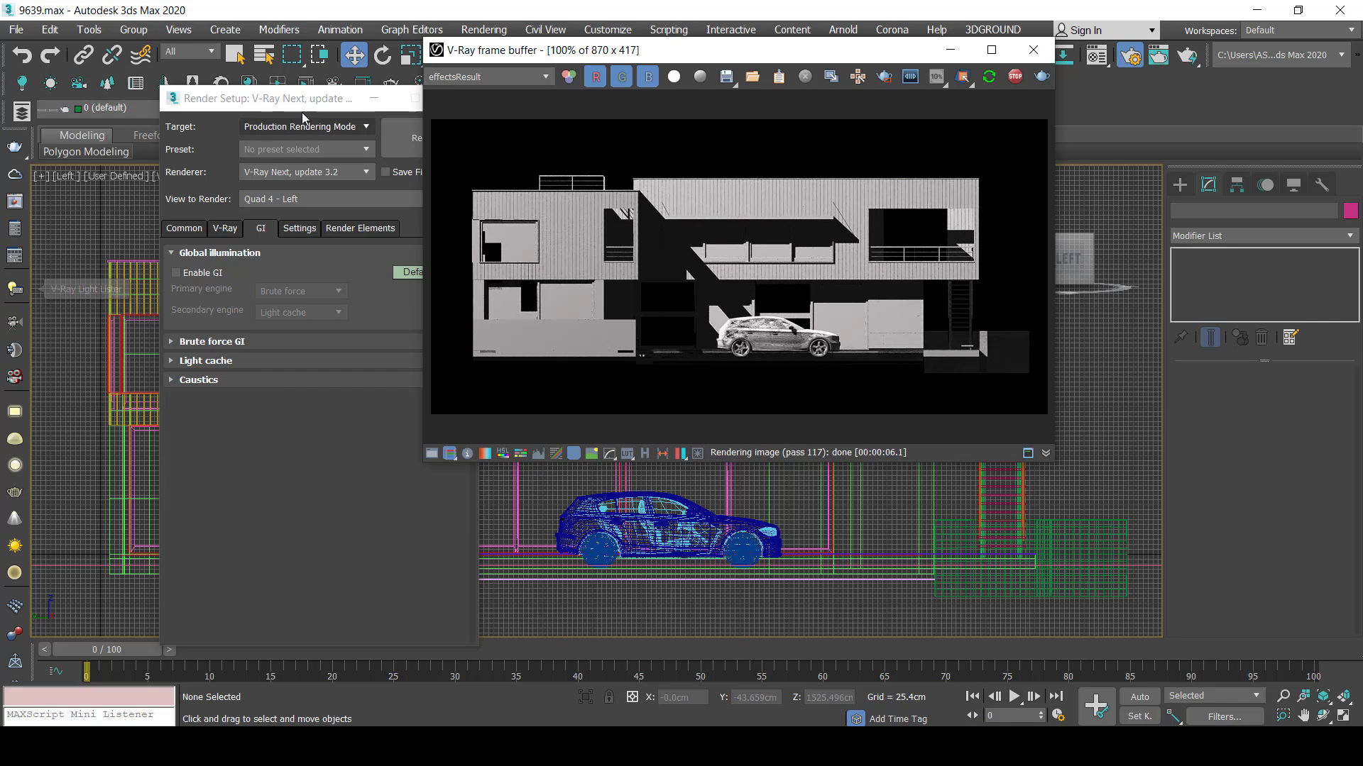
{"action": "left_click_drag", "start_coordinate": [284, 98], "coordinate": [216, 325]}
{"action": "left_click", "coordinate": [388, 325]}
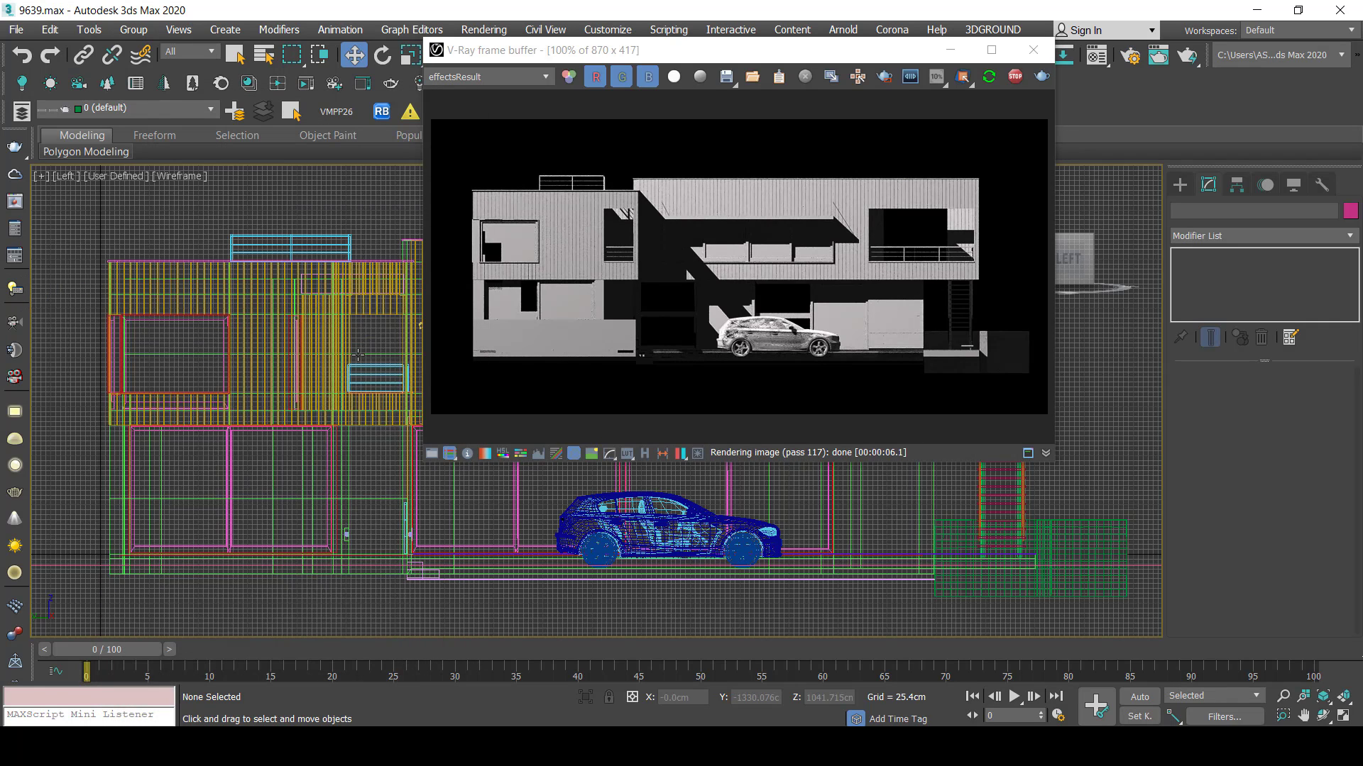
Find and select the Omni001 light in the Left view.
{"action": "scroll", "coordinate": [383, 354], "scroll_direction": "down", "scroll_amount": 5}
{"action": "scroll", "coordinate": [428, 419], "scroll_direction": "down", "scroll_amount": 3}
{"action": "mouse_move", "coordinate": [427, 419]}
{"action": "middle_mouse_down"}
{"action": "mouse_move", "coordinate": [344, 426]}
{"action": "mouse_move", "coordinate": [326, 449]}
{"action": "middle_mouse_up"}
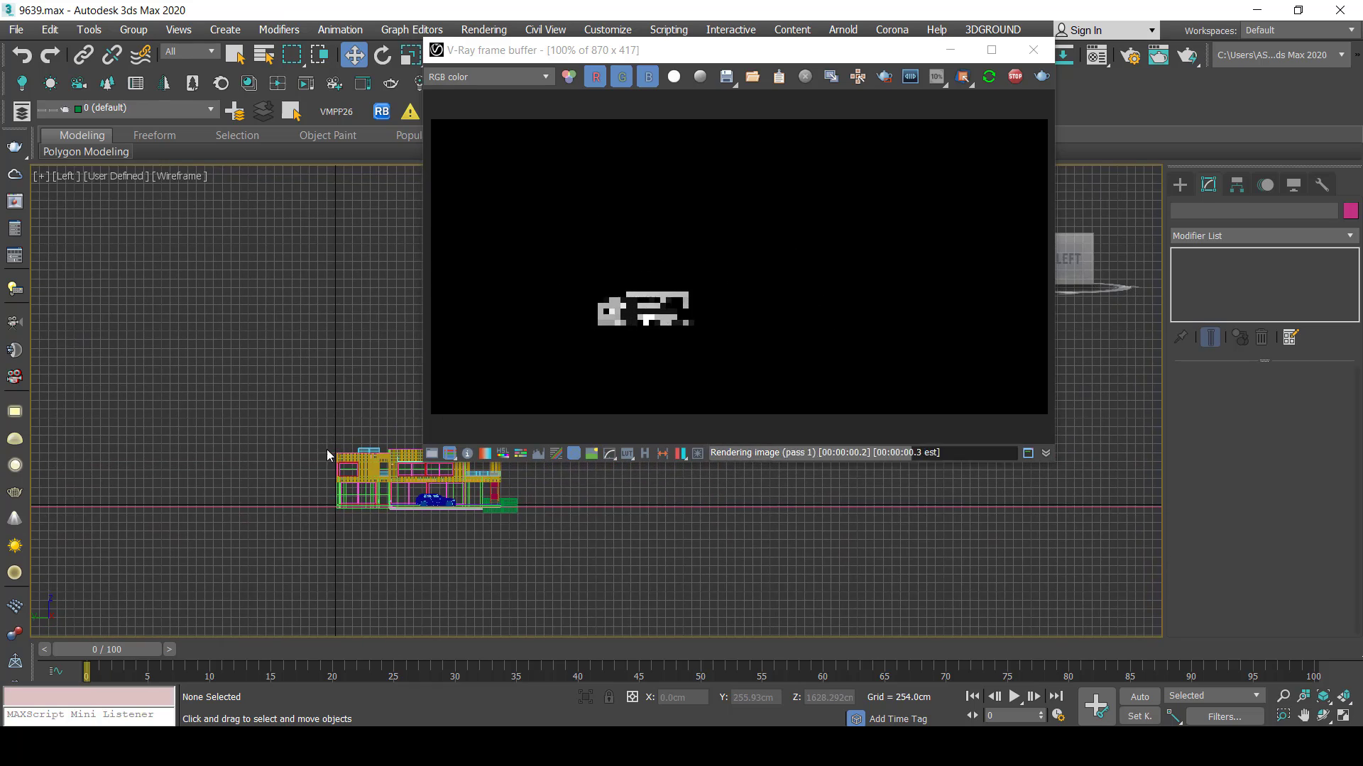
{"action": "scroll", "coordinate": [296, 399], "scroll_direction": "down", "scroll_amount": 2}
{"action": "scroll", "coordinate": [243, 248], "scroll_direction": "up", "scroll_amount": 1}
{"action": "left_click", "coordinate": [193, 259]}
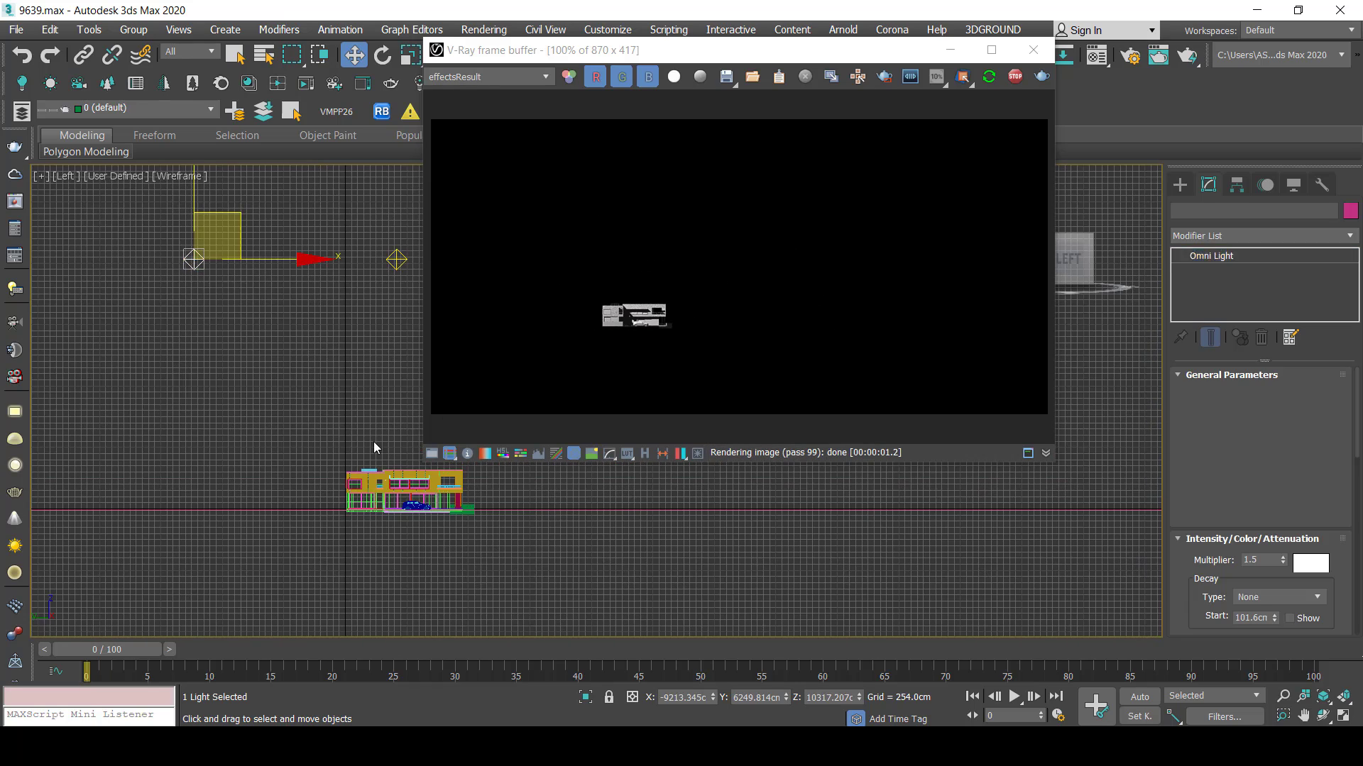
Raise Omni001's multiplier to 4.0, trying 3.0 first, and view the brighter render.
{"action": "scroll", "coordinate": [373, 442], "scroll_direction": "up", "scroll_amount": 5}
{"action": "scroll", "coordinate": [379, 501], "scroll_direction": "up", "scroll_amount": 3}
{"action": "middle_click_drag", "start_coordinate": [379, 501], "coordinate": [418, 516]}
{"action": "type", "text": "3"}
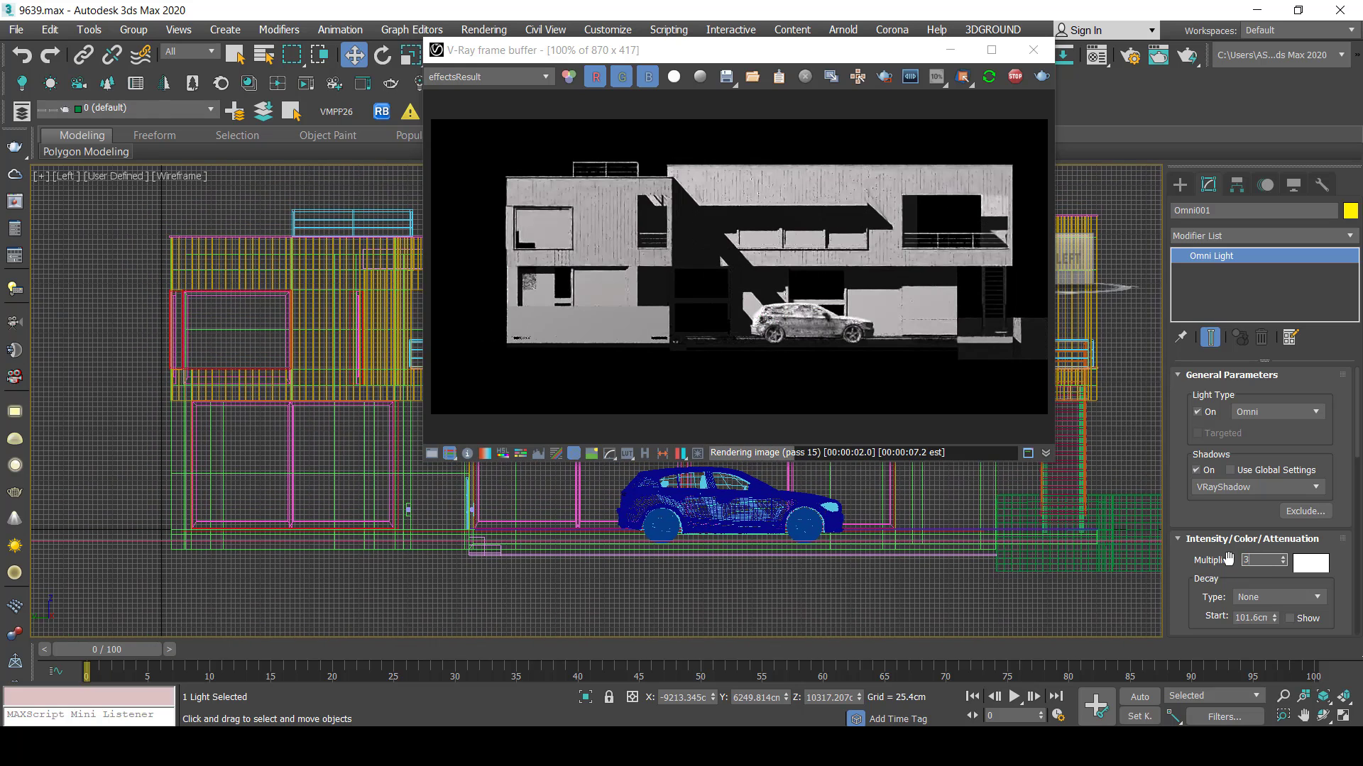
{"action": "key", "text": "Return"}
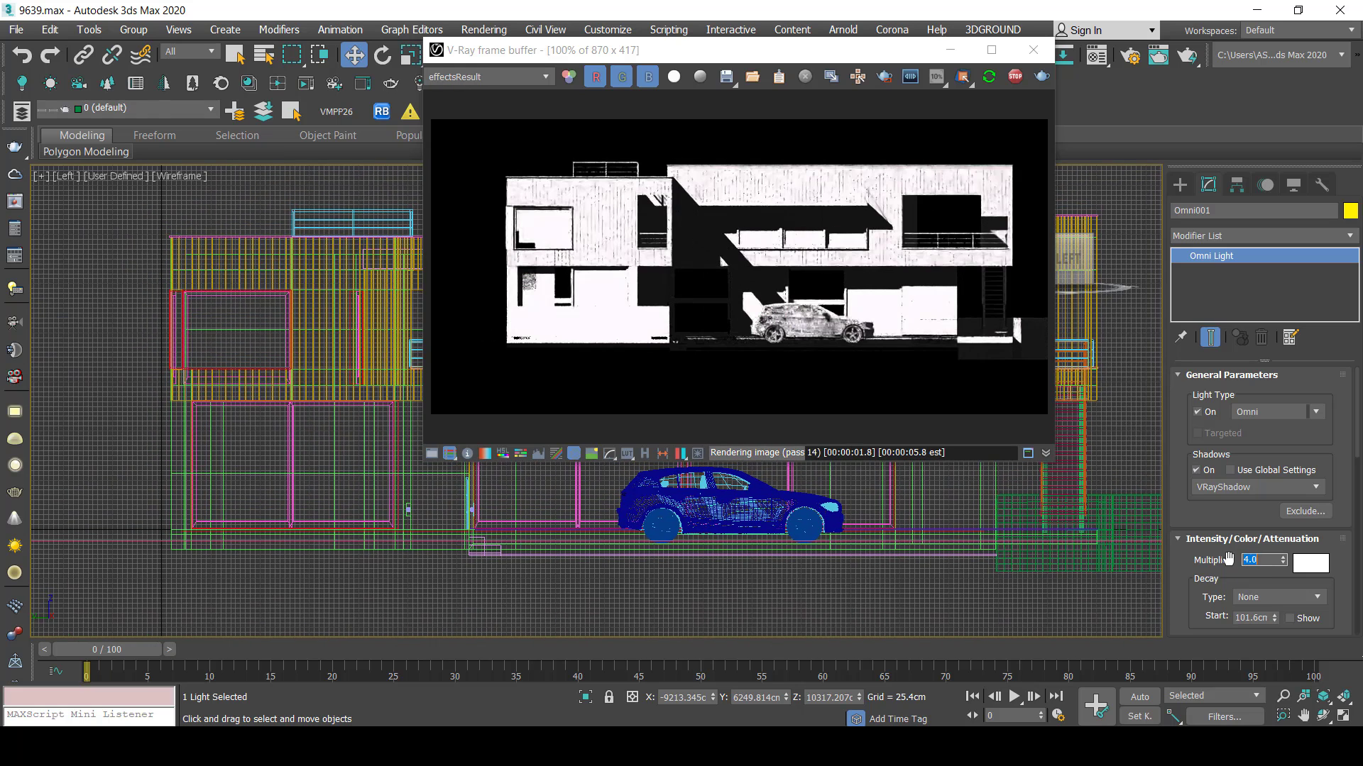
{"action": "key", "text": "Return"}
{"action": "left_click_drag", "start_coordinate": [804, 57], "coordinate": [441, 72]}
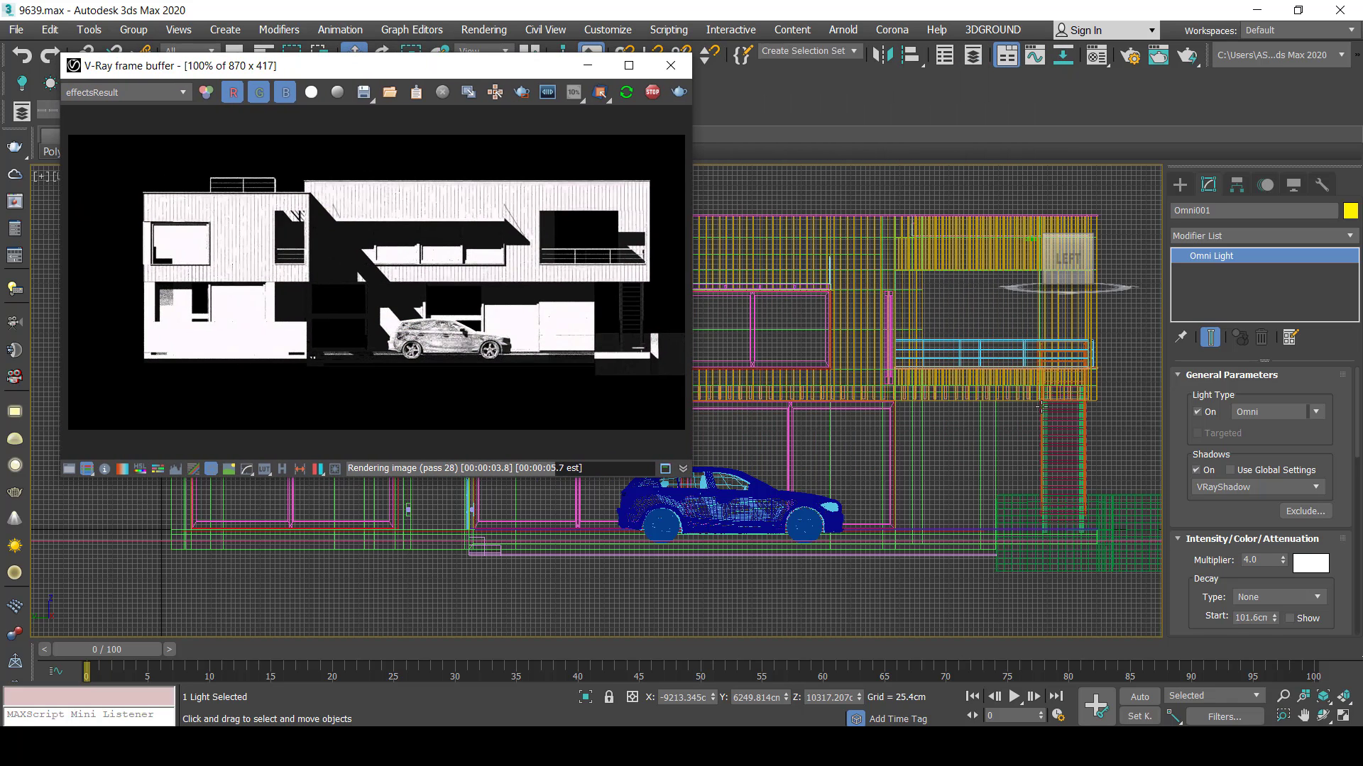
{"action": "left_click_drag", "start_coordinate": [1193, 595], "coordinate": [1188, 230]}
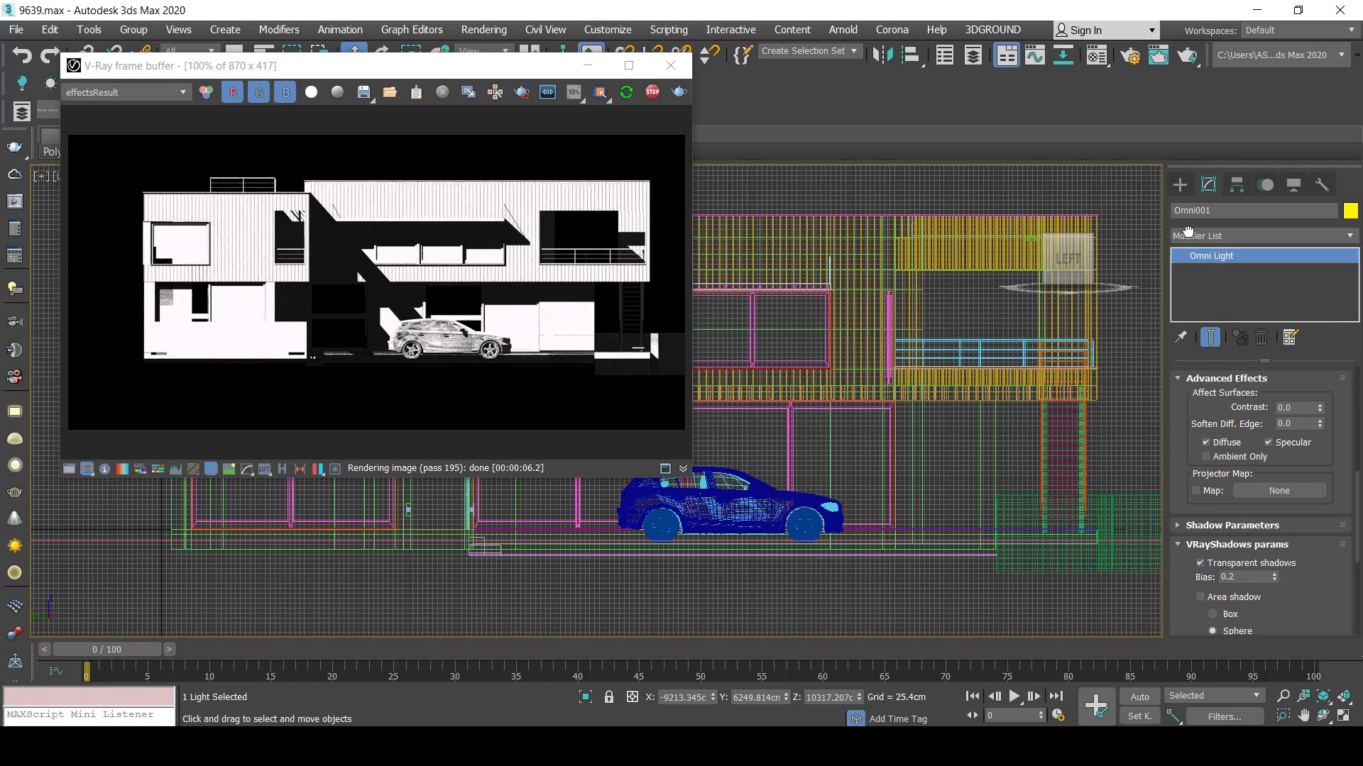
Change Omni001's shadow colour from black to grey in Shadow Parameters.
{"action": "left_click", "coordinate": [1210, 525]}
{"action": "left_click", "coordinate": [1219, 483]}
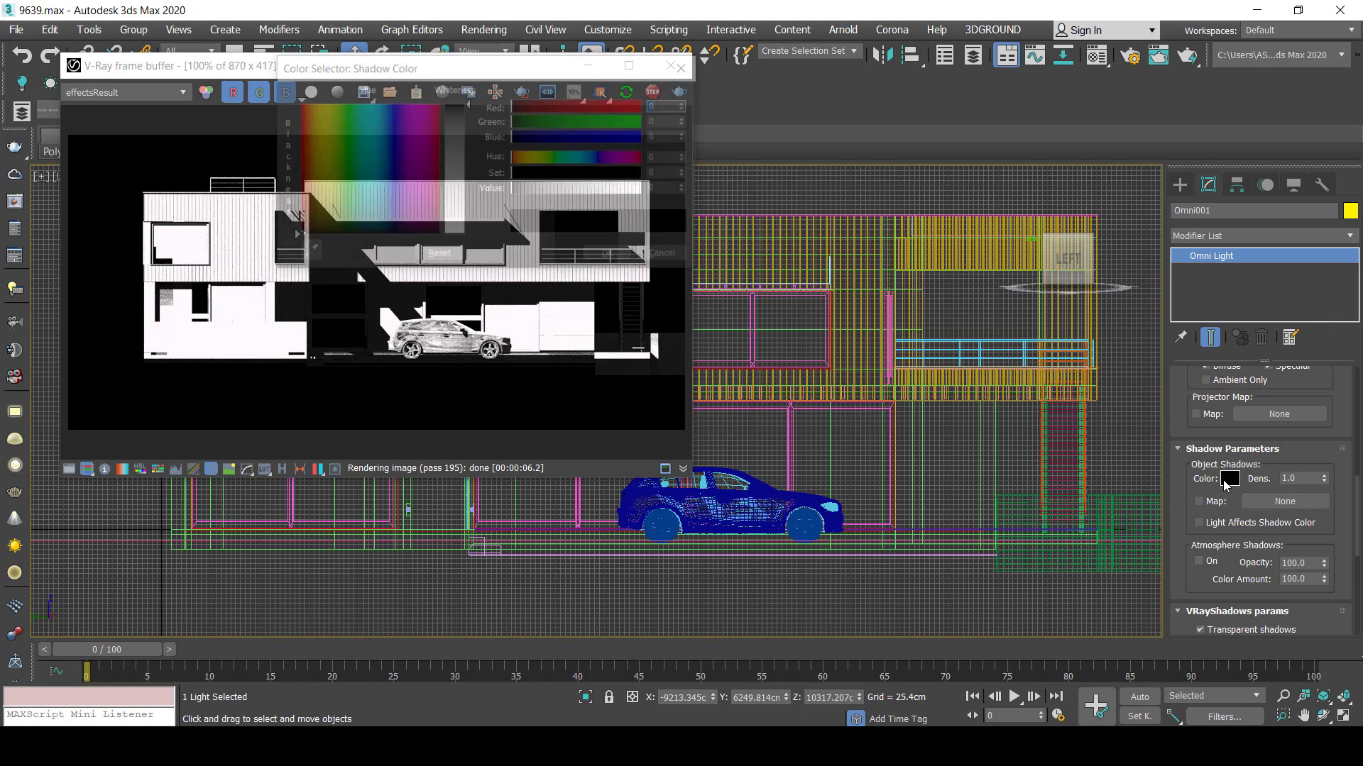
{"action": "left_click_drag", "start_coordinate": [522, 101], "coordinate": [855, 104]}
{"action": "left_click_drag", "start_coordinate": [805, 145], "coordinate": [796, 206]}
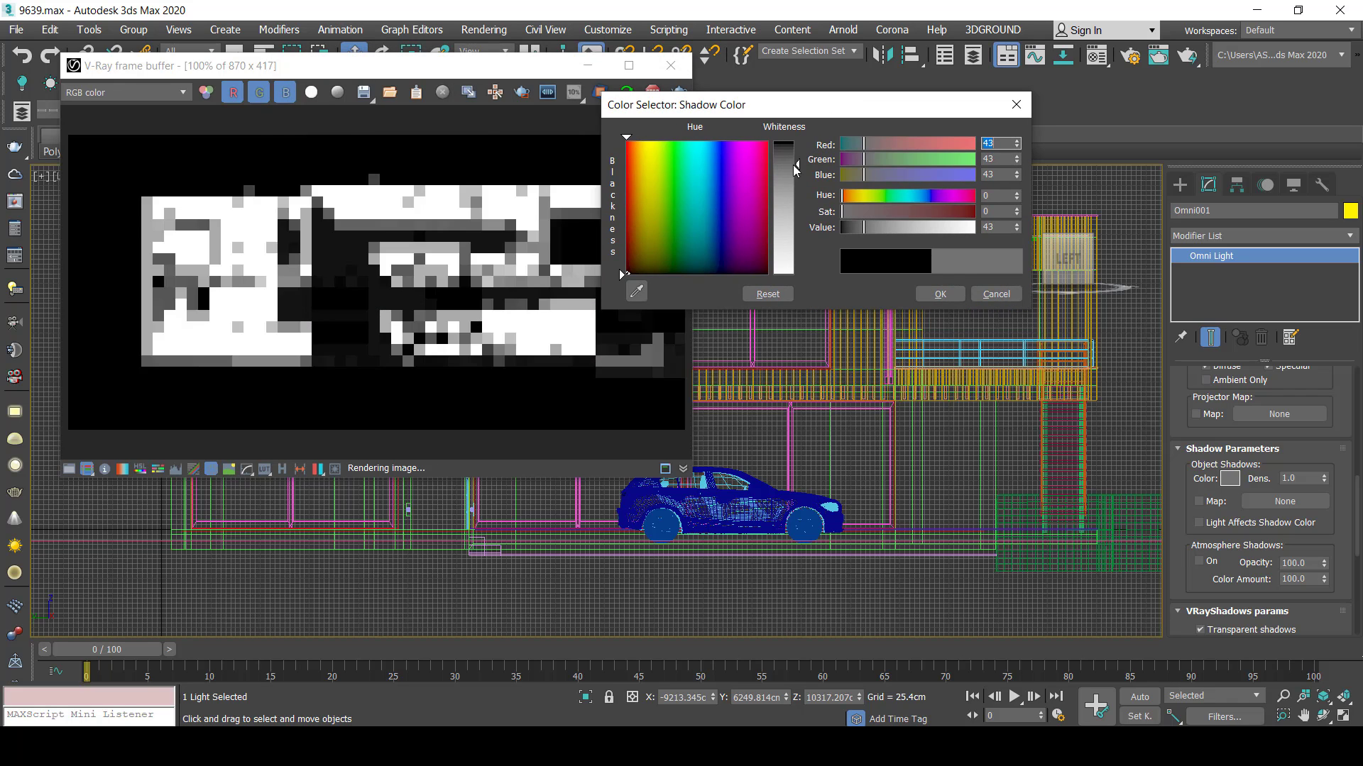
{"action": "left_click", "coordinate": [934, 296]}
Select the second light, Omni002.
{"action": "scroll", "coordinate": [862, 430], "scroll_direction": "down", "scroll_amount": 10}
{"action": "left_click", "coordinate": [1015, 311]}
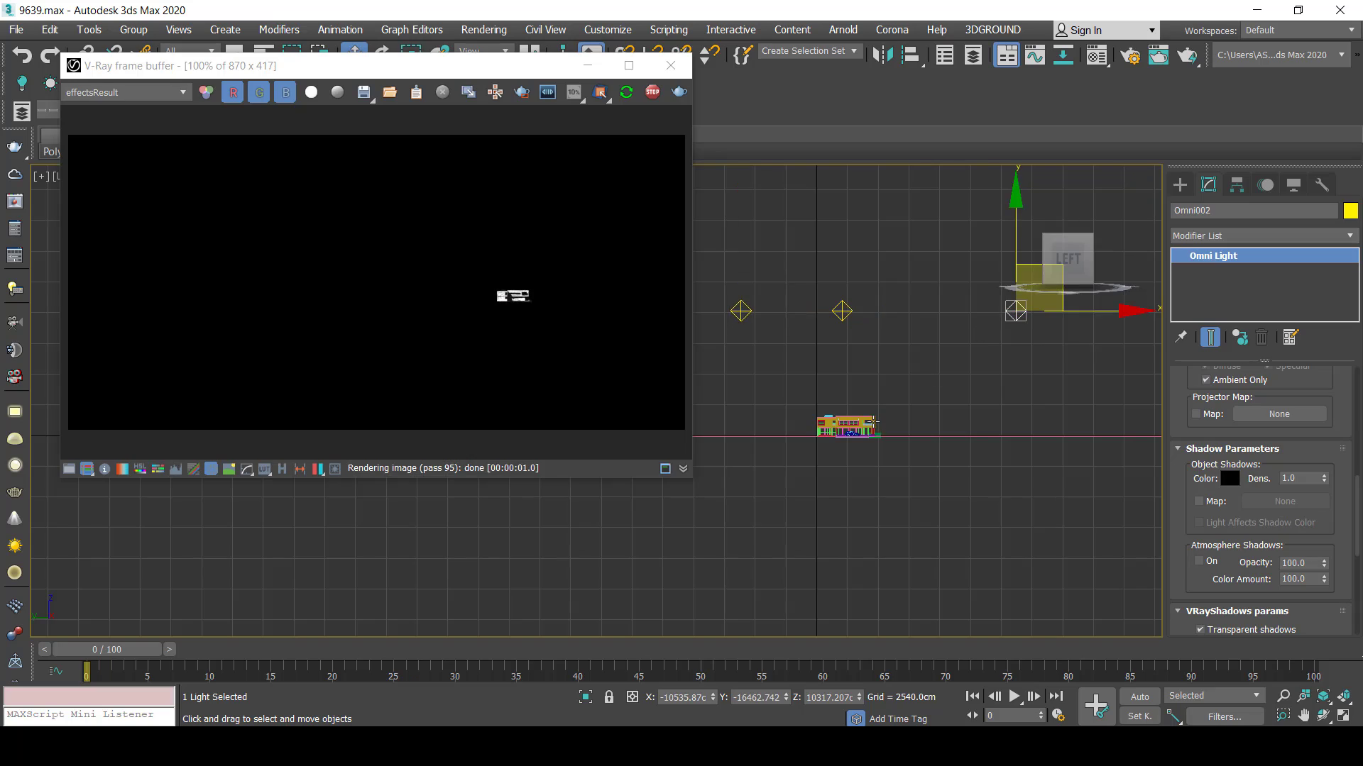
{"action": "scroll", "coordinate": [859, 427], "scroll_direction": "up", "scroll_amount": 5}
{"action": "scroll", "coordinate": [866, 440], "scroll_direction": "up", "scroll_amount": 2}
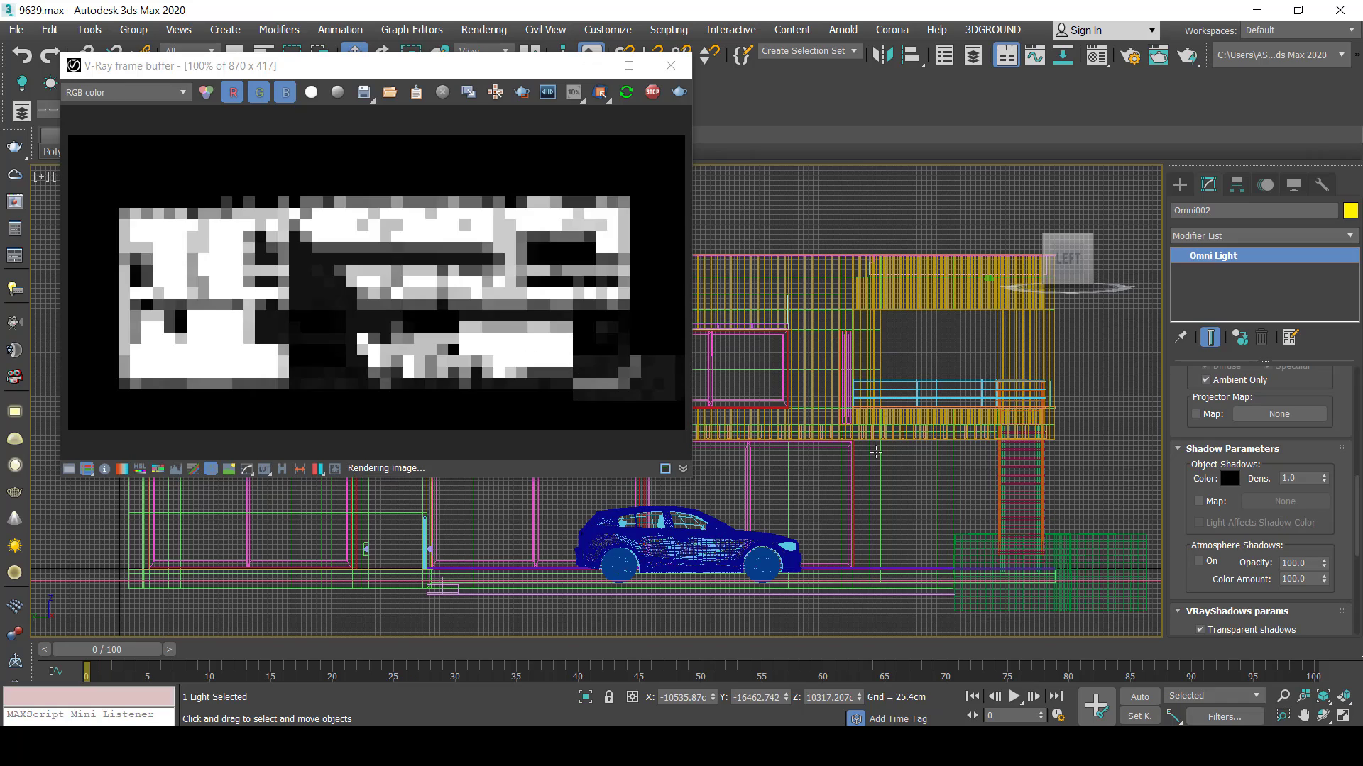
{"action": "scroll", "coordinate": [1222, 532], "scroll_direction": "up", "scroll_amount": 3}
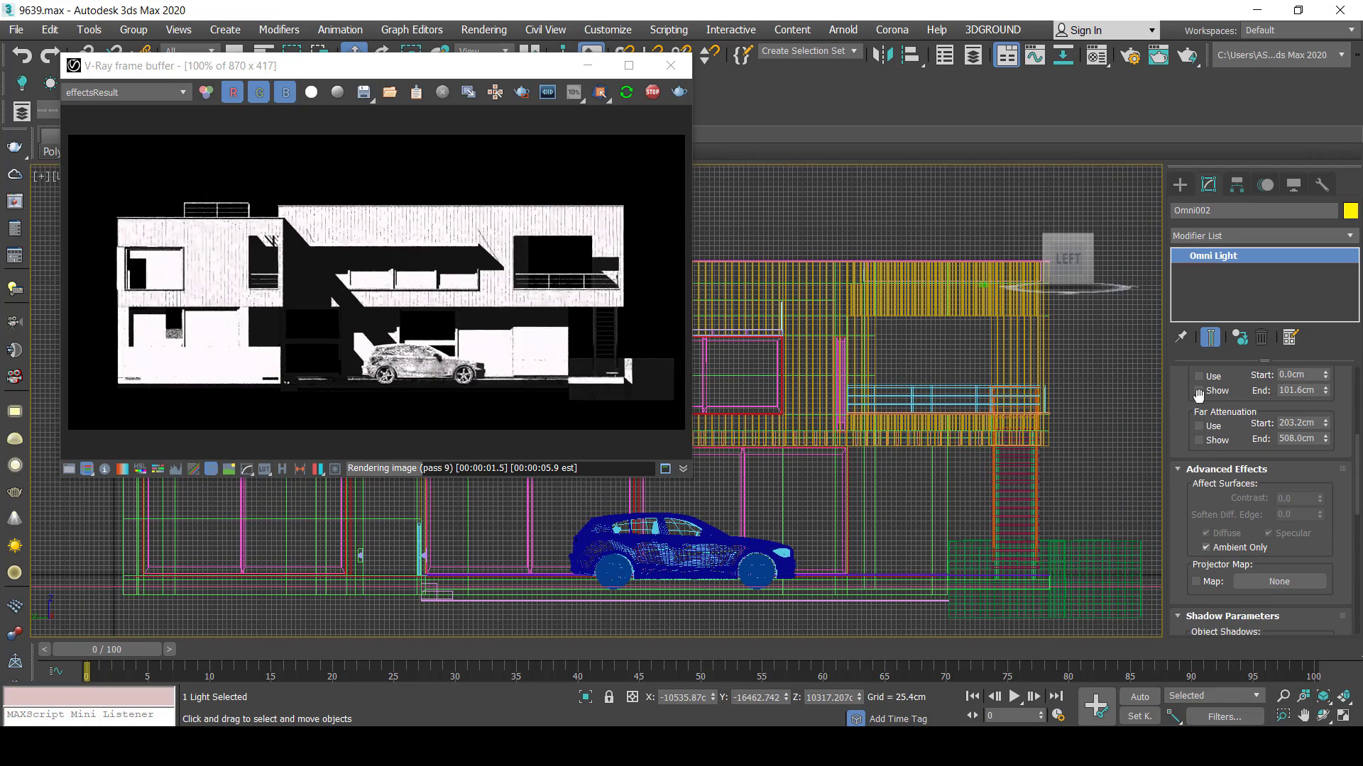
{"action": "scroll", "coordinate": [1231, 496], "scroll_direction": "up", "scroll_amount": 4}
{"action": "type", "text": "2"}
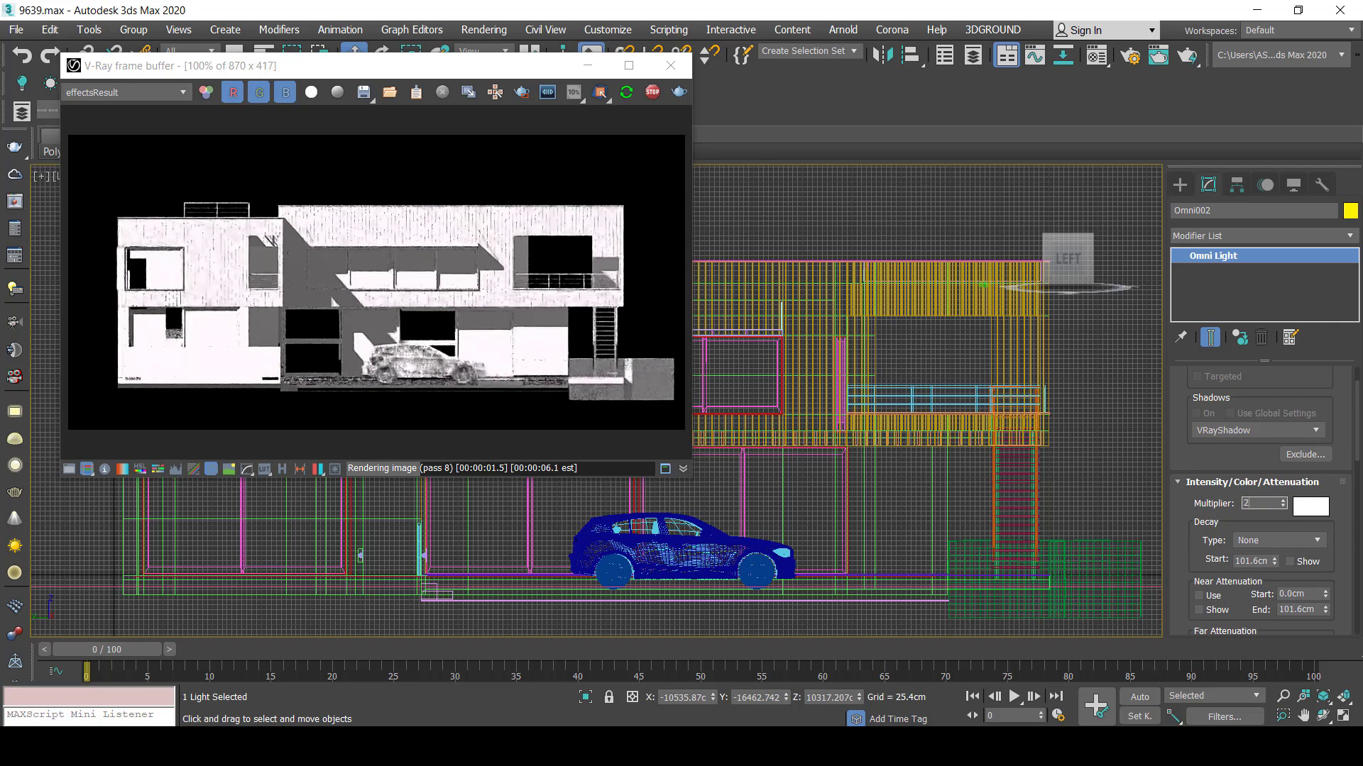
Set Omni002's multiplier to 1.5, trying 2.0 first.
{"action": "key", "text": "Return"}
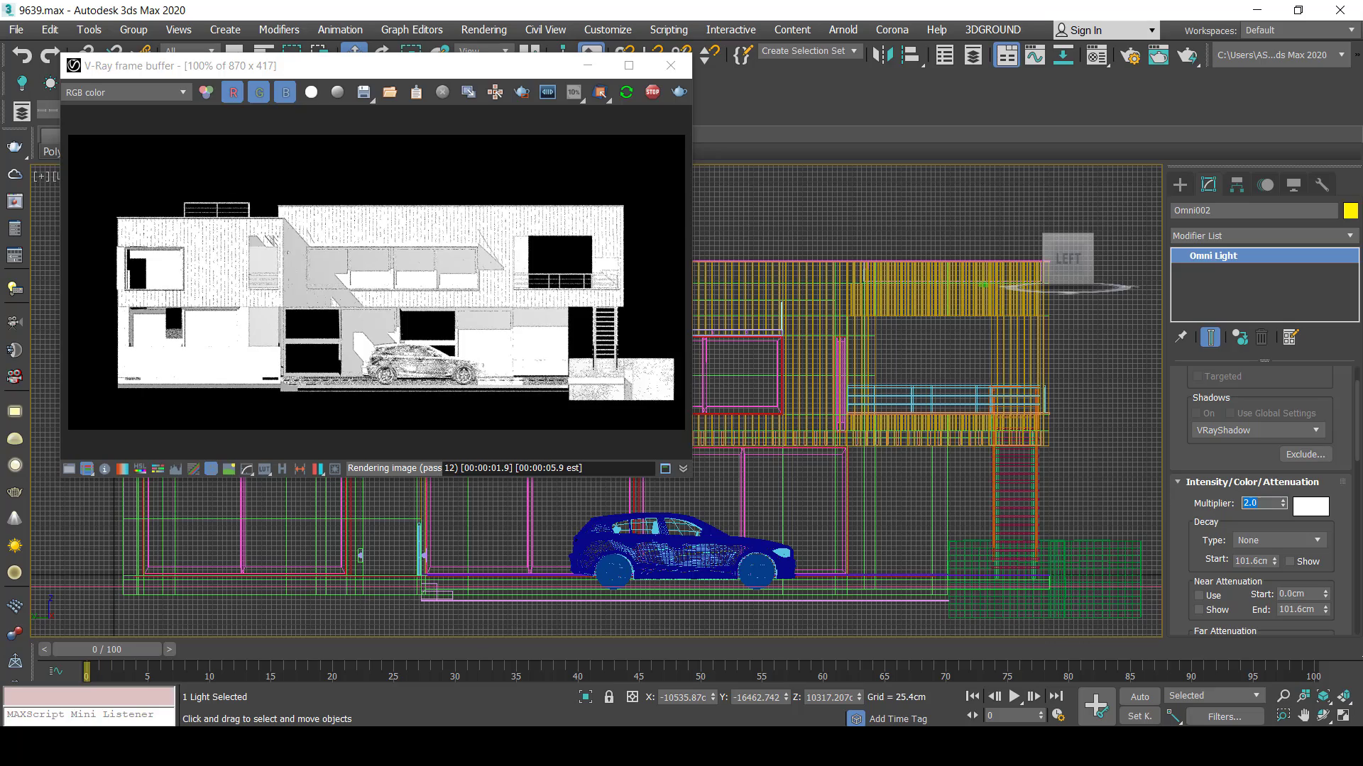
{"action": "middle_click_drag", "start_coordinate": [1044, 495], "coordinate": [1016, 484]}
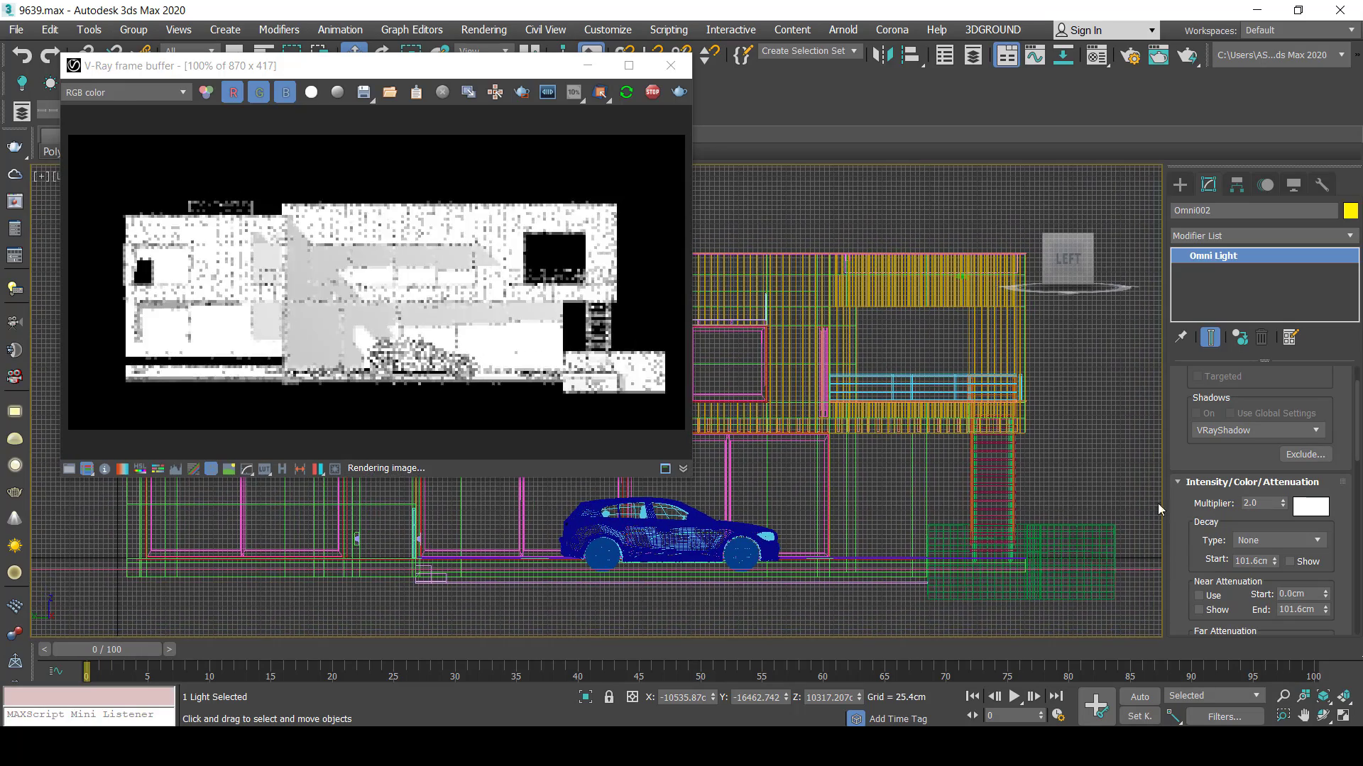
{"action": "type", "text": "5"}
{"action": "key", "text": "Return"}
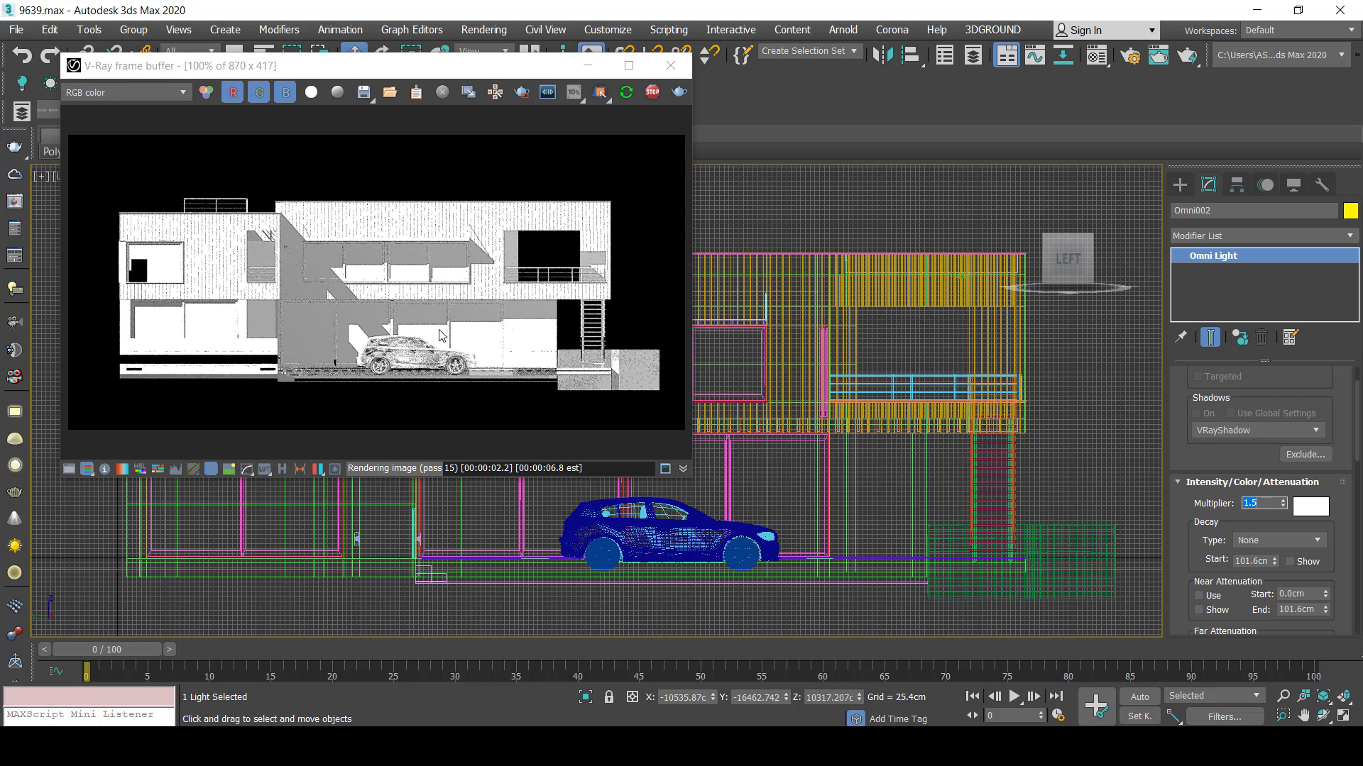
{"action": "scroll", "coordinate": [282, 245], "scroll_direction": "up", "scroll_amount": 2}
{"action": "scroll", "coordinate": [282, 242], "scroll_direction": "up", "scroll_amount": 1}
{"action": "scroll", "coordinate": [347, 257], "scroll_direction": "down", "scroll_amount": 1}
{"action": "scroll", "coordinate": [361, 265], "scroll_direction": "down", "scroll_amount": 2}
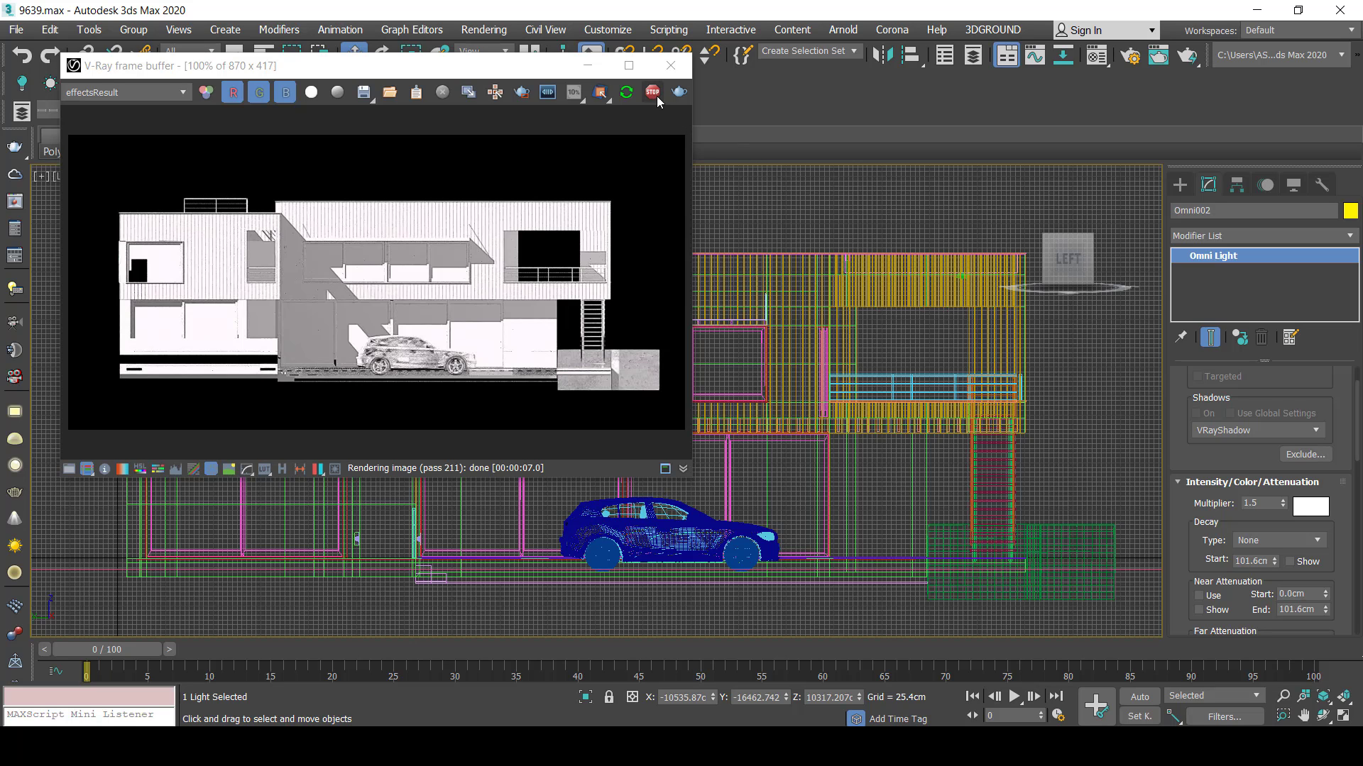
Close the V-Ray window, place an AEC Extended Blue Spruce pine beside the house, and move it right.
{"action": "left_click", "coordinate": [671, 65]}
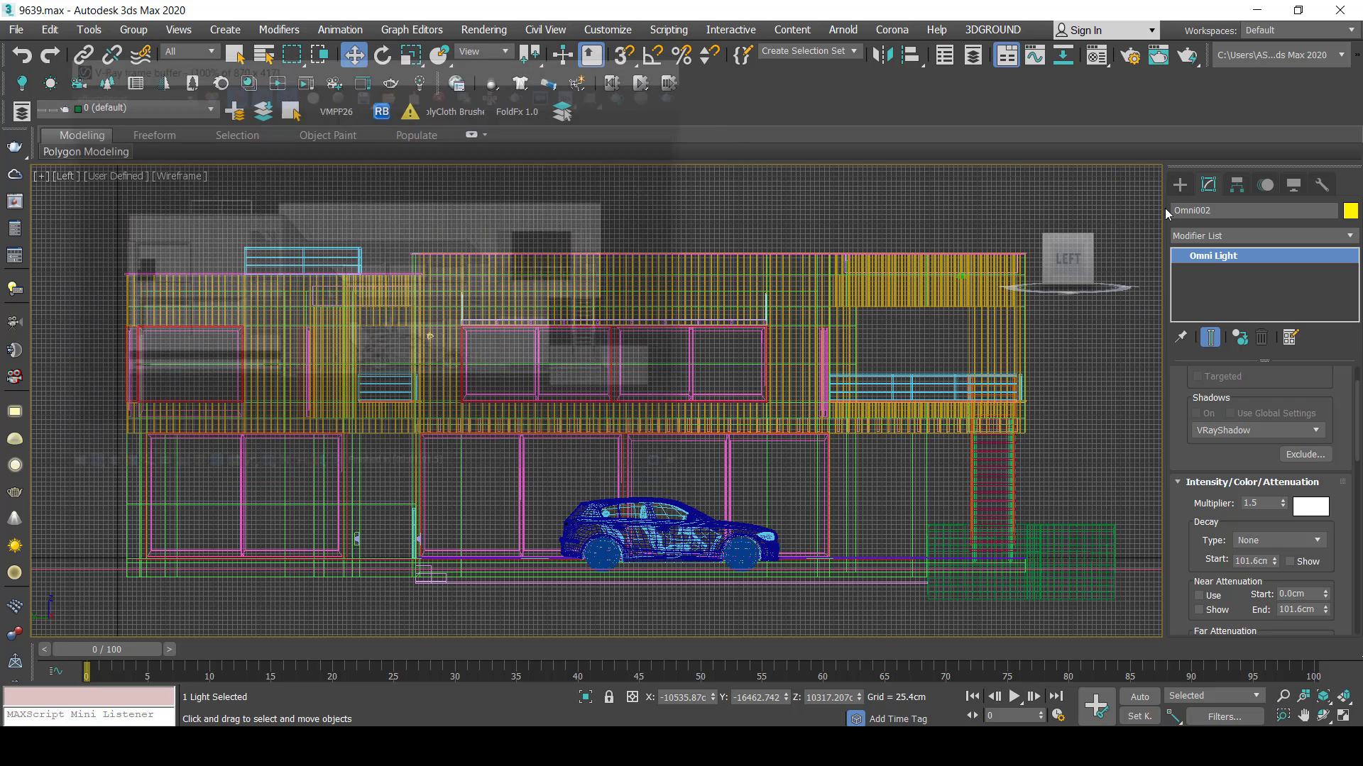
{"action": "left_click", "coordinate": [1180, 185]}
{"action": "left_click", "coordinate": [1179, 209]}
{"action": "left_click", "coordinate": [1221, 233]}
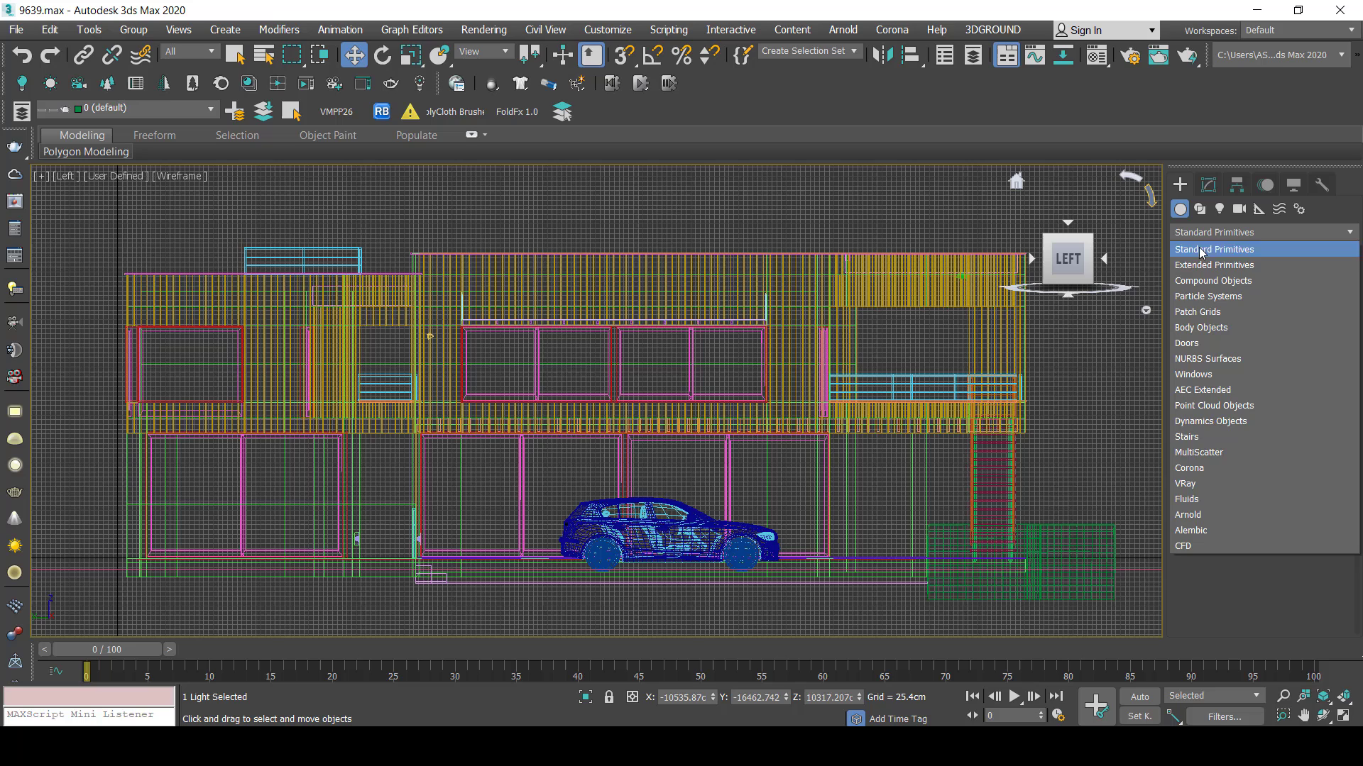
{"action": "left_click", "coordinate": [1210, 395]}
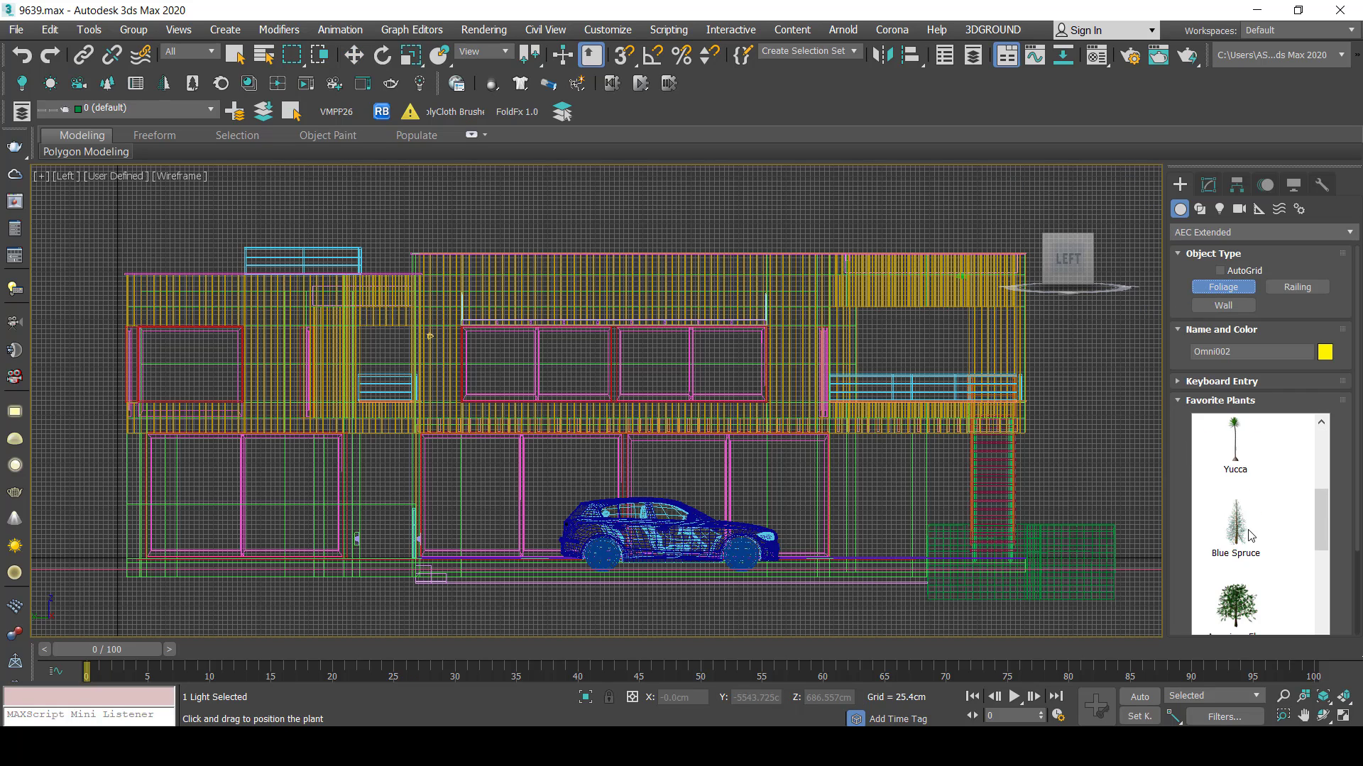
{"action": "mouse_move", "coordinate": [857, 473]}
{"action": "middle_mouse_down", "text": "alt"}
{"action": "mouse_move", "coordinate": [888, 532]}
{"action": "mouse_move", "coordinate": [644, 594]}
{"action": "mouse_move", "coordinate": [809, 426]}
{"action": "middle_mouse_up", "text": "alt"}
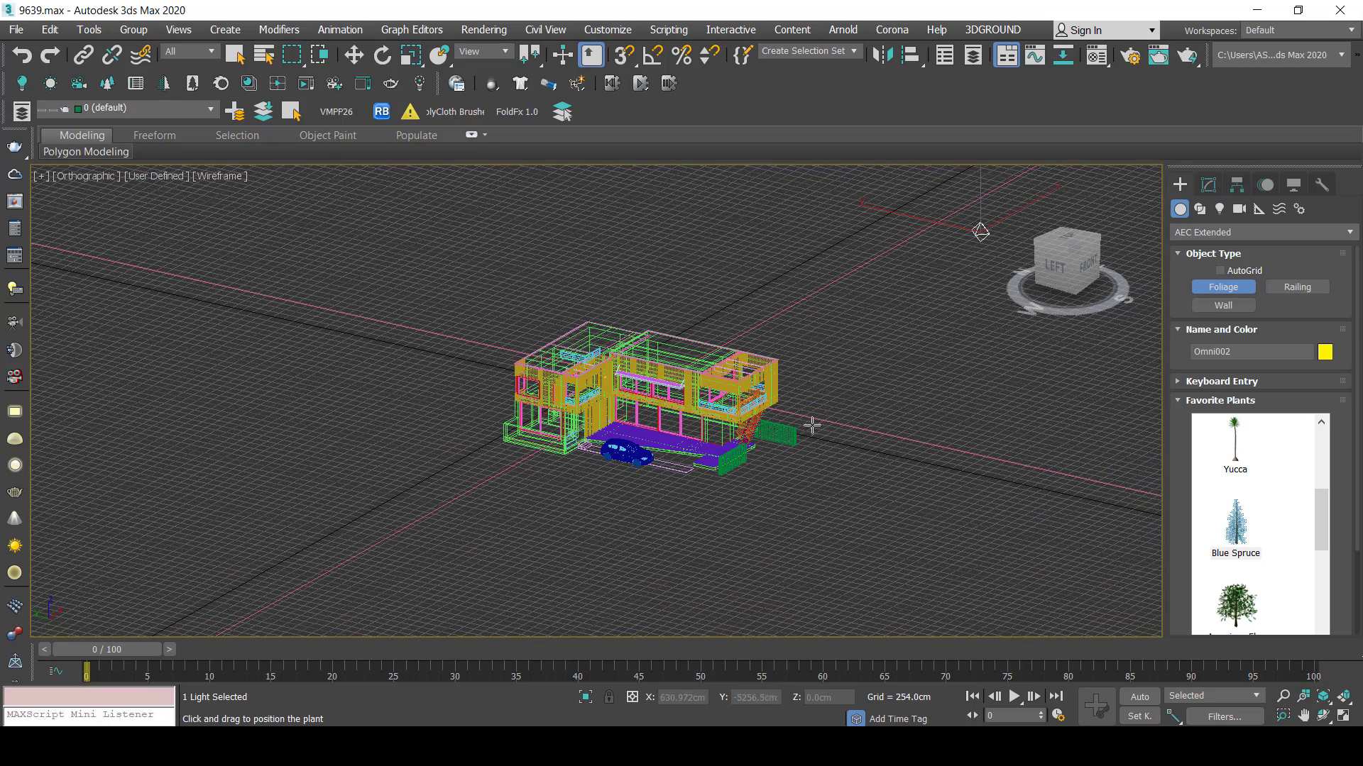
{"action": "left_click", "coordinate": [812, 436]}
{"action": "key", "text": "w"}
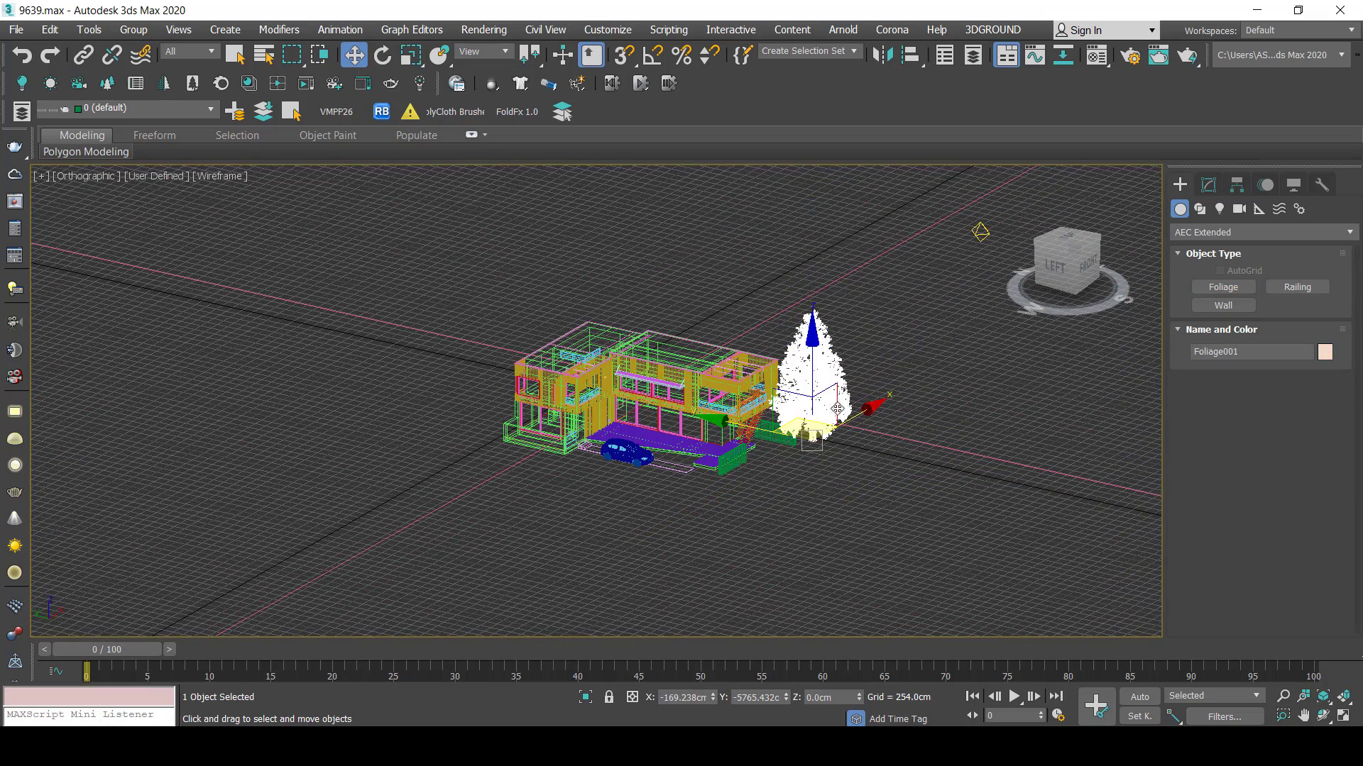
{"action": "left_click_drag", "start_coordinate": [821, 421], "coordinate": [902, 392]}
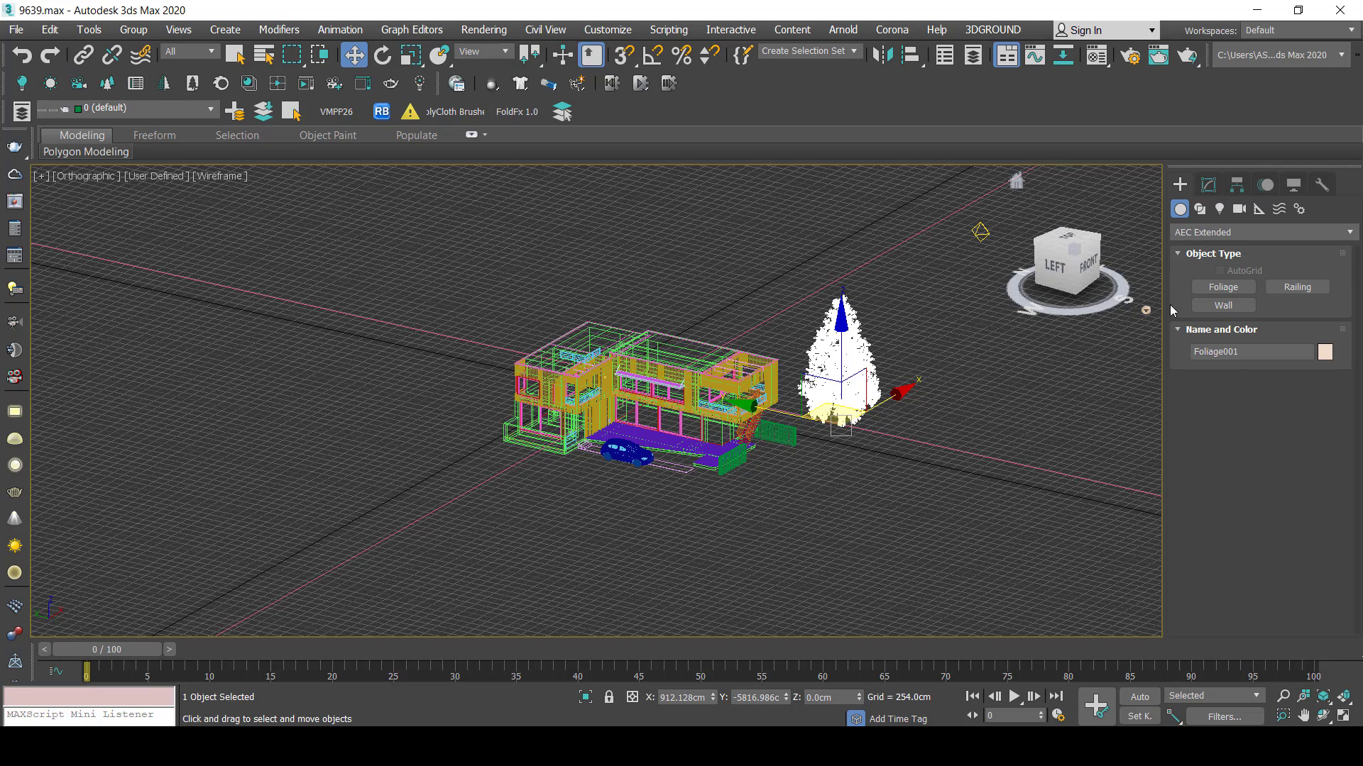
Place an American Elm tree near the pine and scale it up.
{"action": "left_click", "coordinate": [1223, 286]}
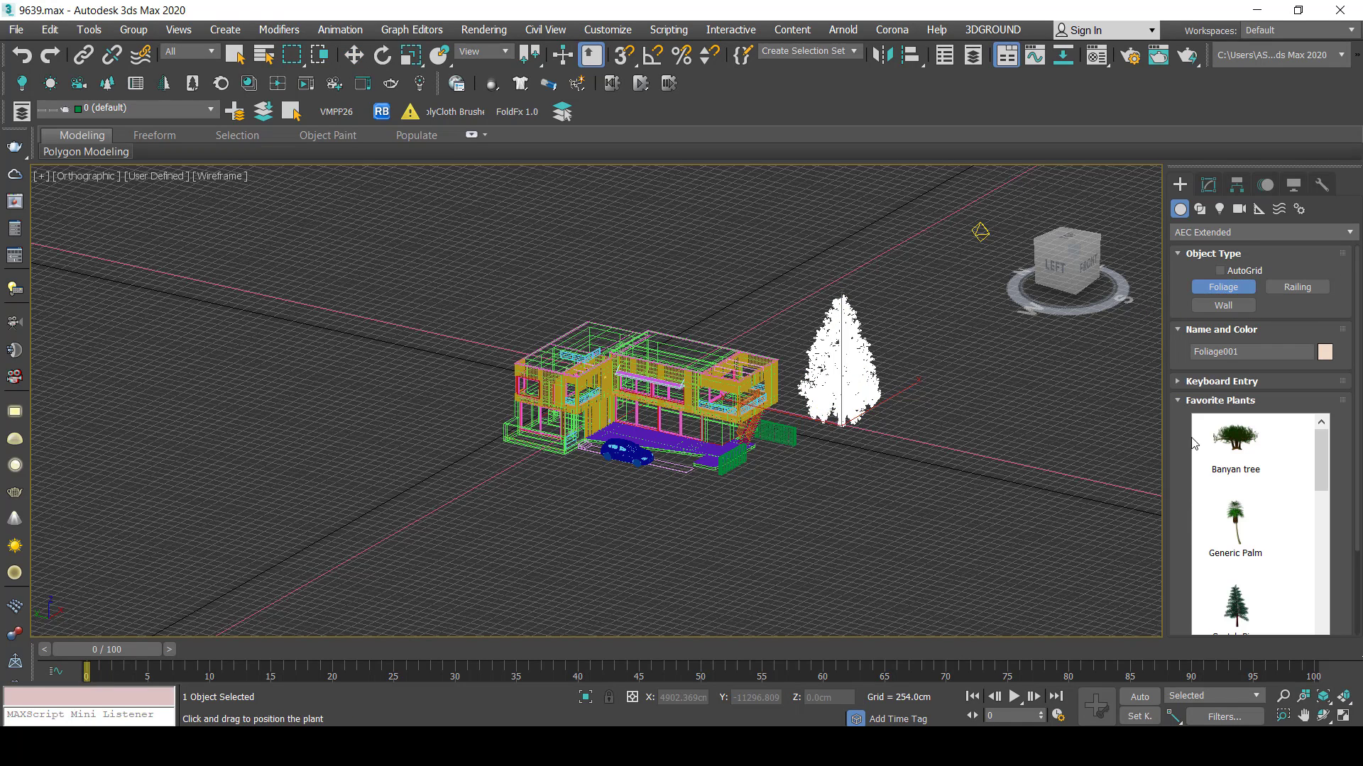
{"action": "left_click_drag", "start_coordinate": [1322, 495], "coordinate": [1322, 555]}
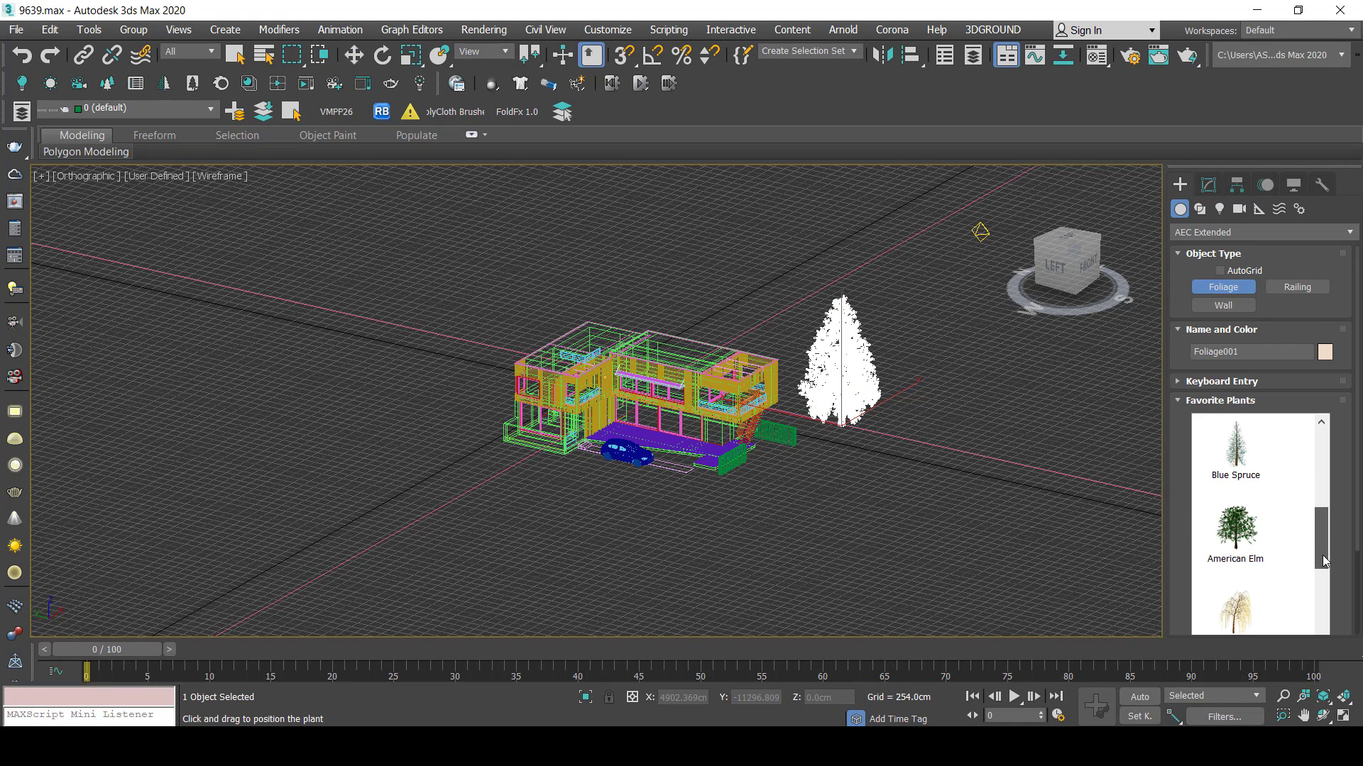
{"action": "left_click", "coordinate": [1236, 528]}
{"action": "left_click", "coordinate": [902, 431]}
{"action": "key", "text": "r"}
{"action": "left_click_drag", "start_coordinate": [905, 422], "coordinate": [880, 426]}
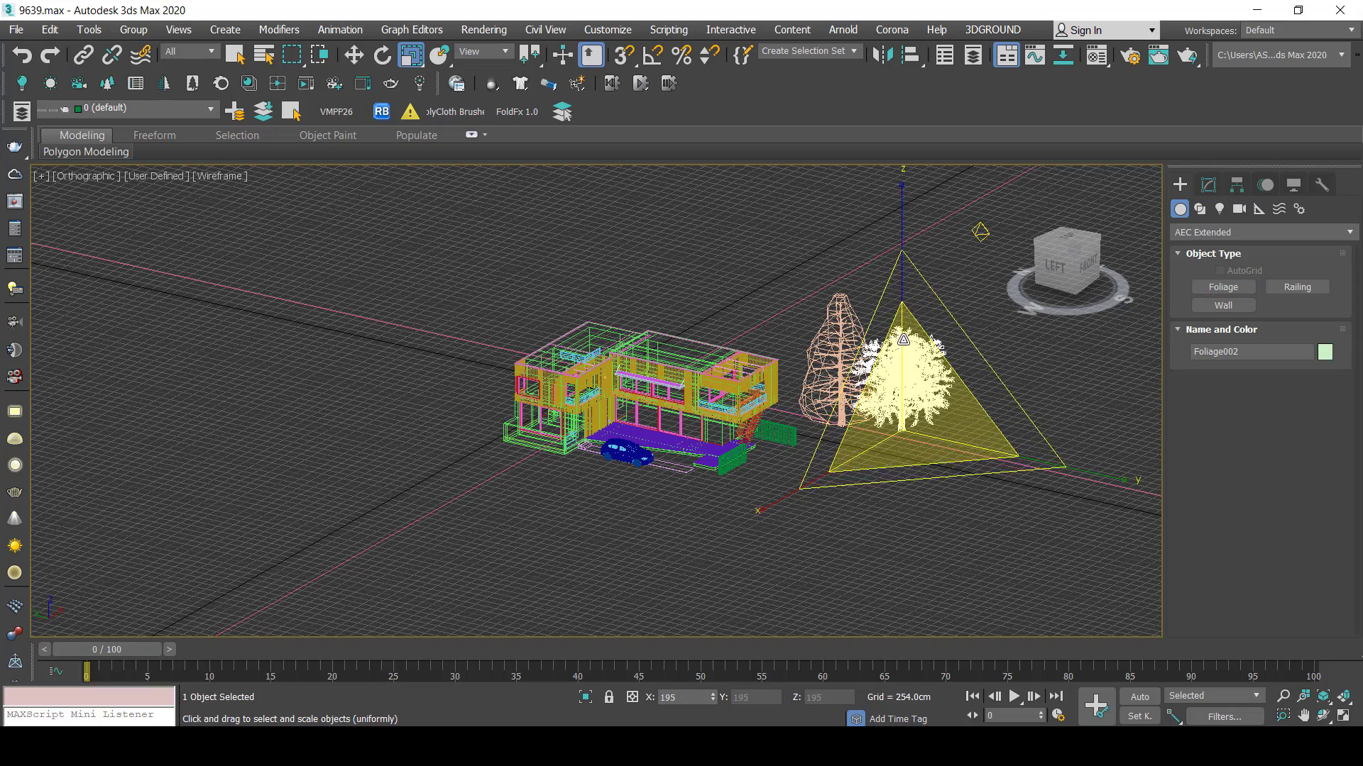
{"action": "middle_click_drag", "start_coordinate": [876, 426], "coordinate": [852, 411], "text": "alt"}
Shift-drag clone the pine up-left and again to the house's left side.
{"action": "left_click", "coordinate": [848, 408]}
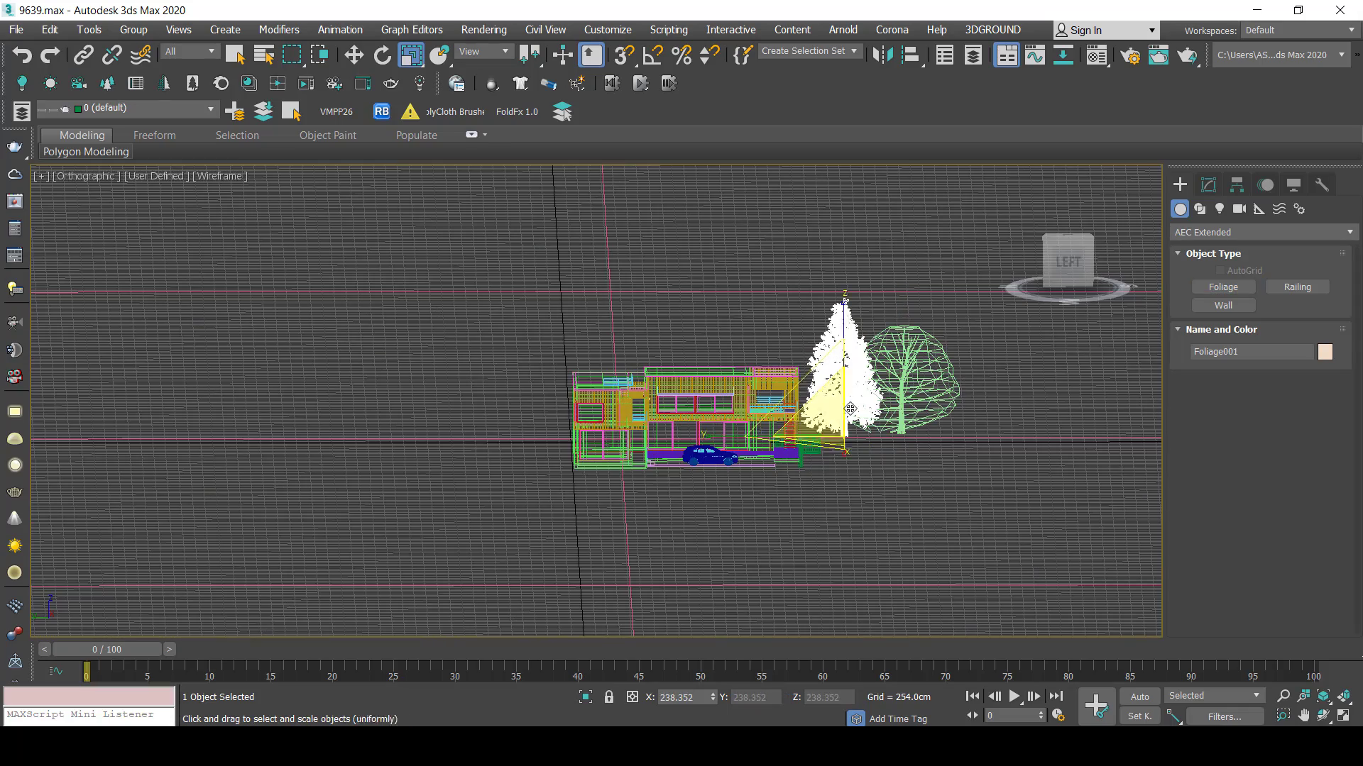
{"action": "key", "text": "w"}
{"action": "left_click_drag", "start_coordinate": [802, 424], "coordinate": [794, 432]}
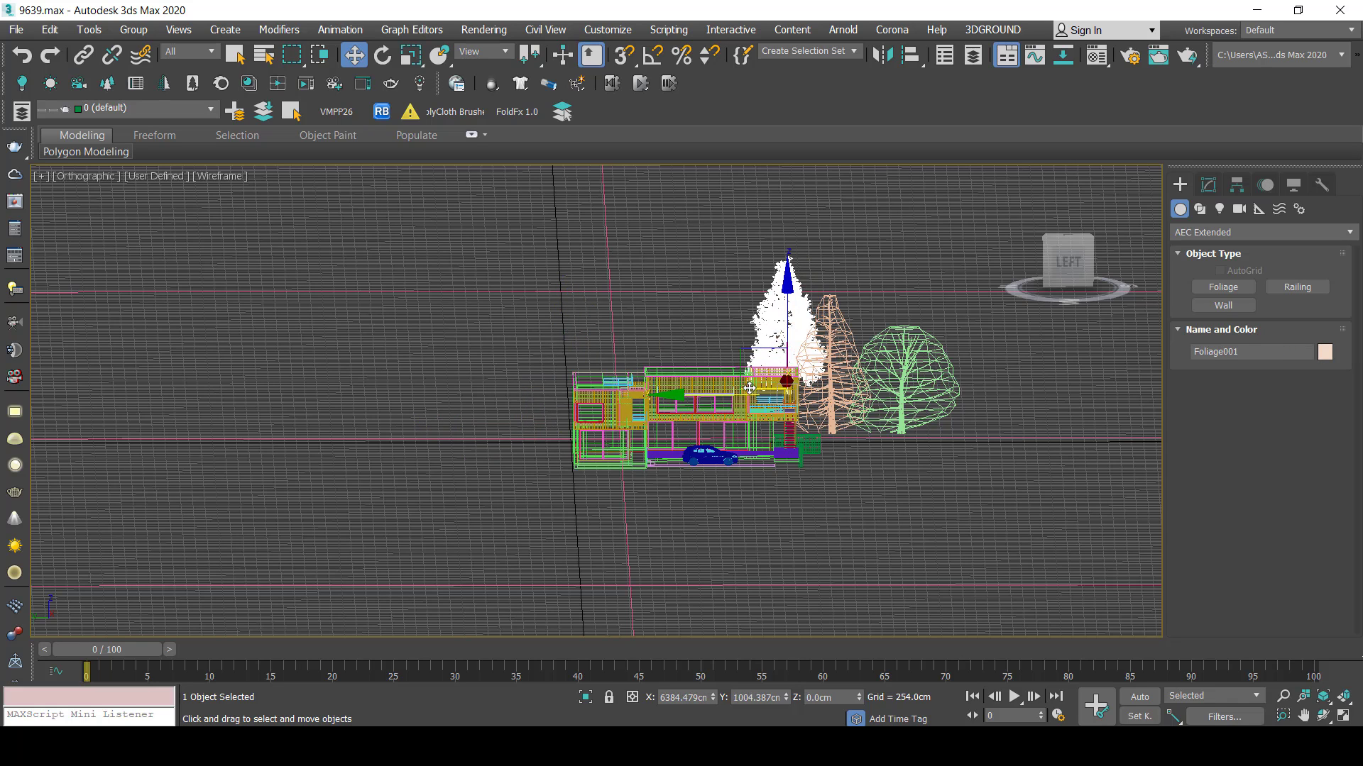
{"action": "left_click_drag", "start_coordinate": [800, 427], "coordinate": [745, 389], "text": "shift"}
{"action": "left_click", "coordinate": [684, 448]}
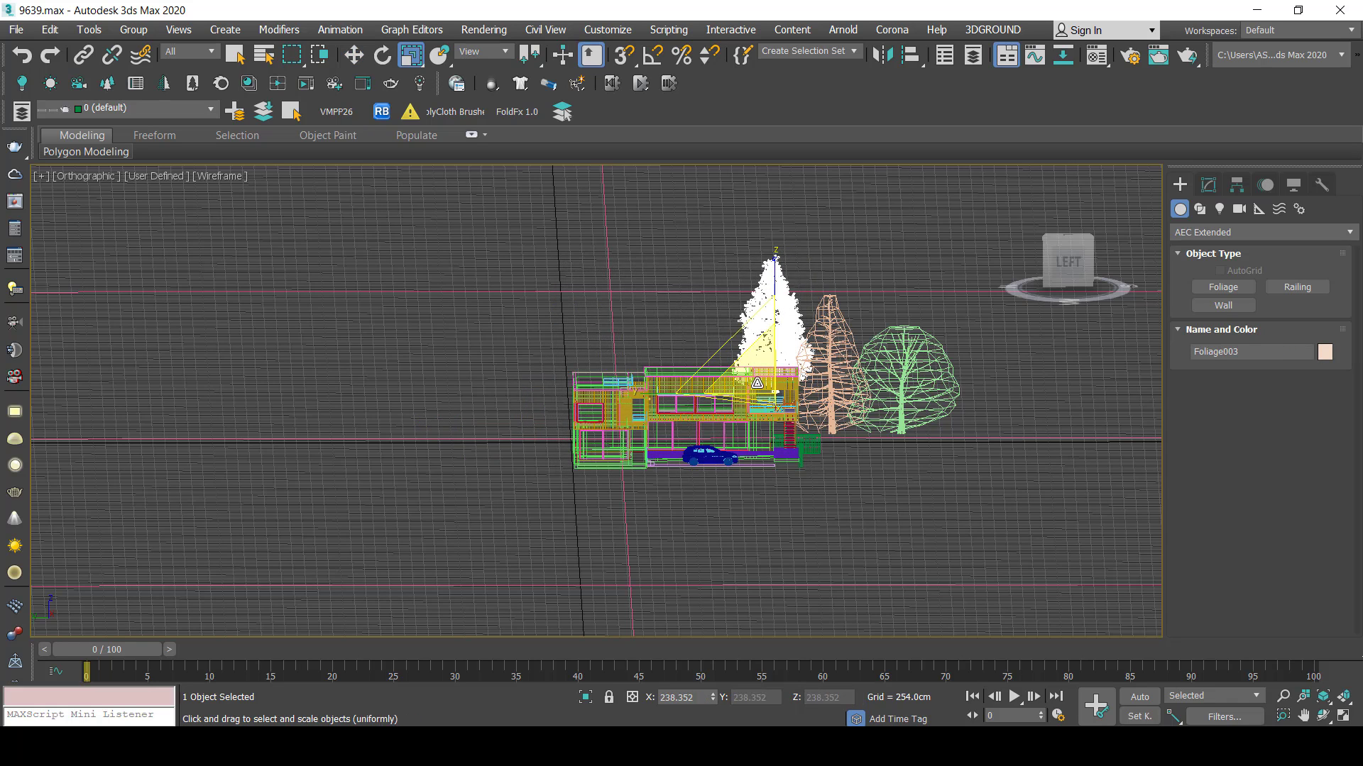
{"action": "left_click", "coordinate": [833, 352]}
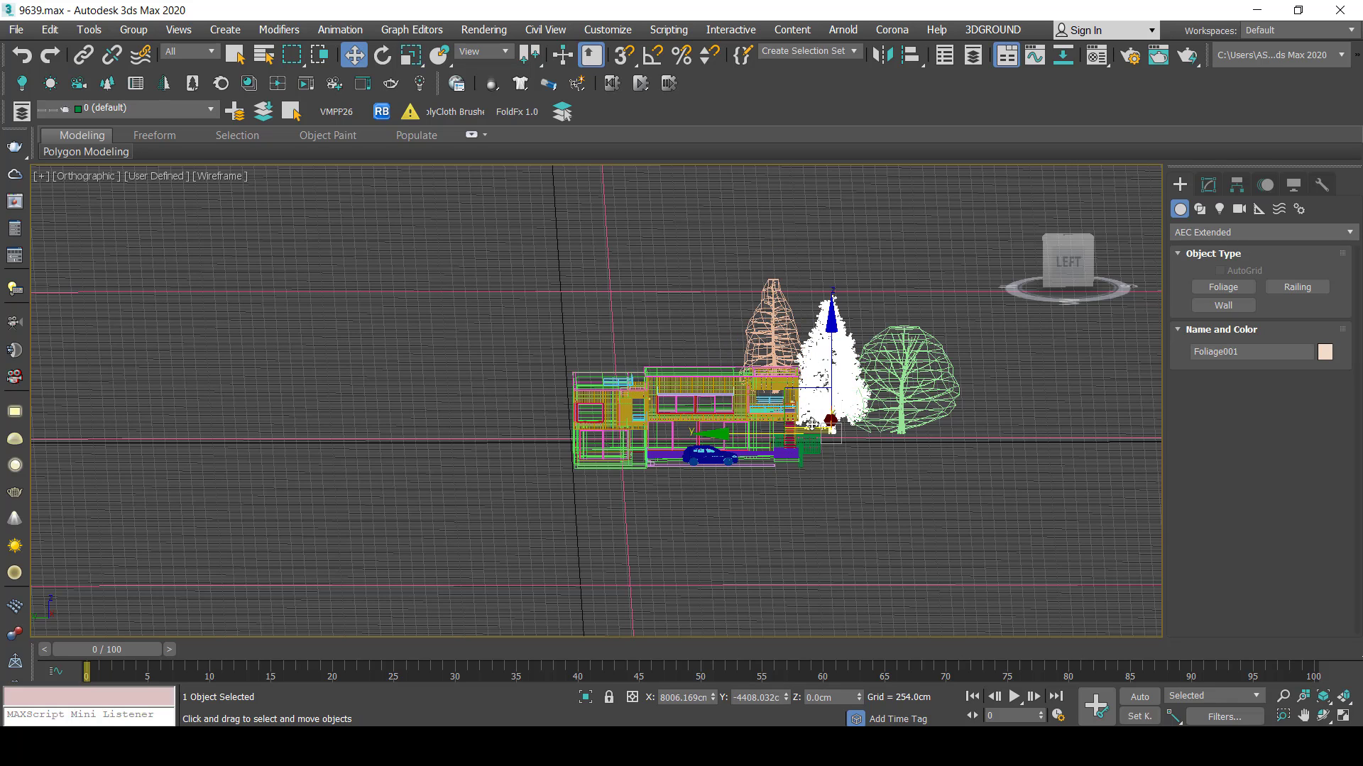
{"action": "left_click_drag", "start_coordinate": [804, 426], "coordinate": [542, 424], "text": "shift"}
{"action": "left_click", "coordinate": [684, 447]}
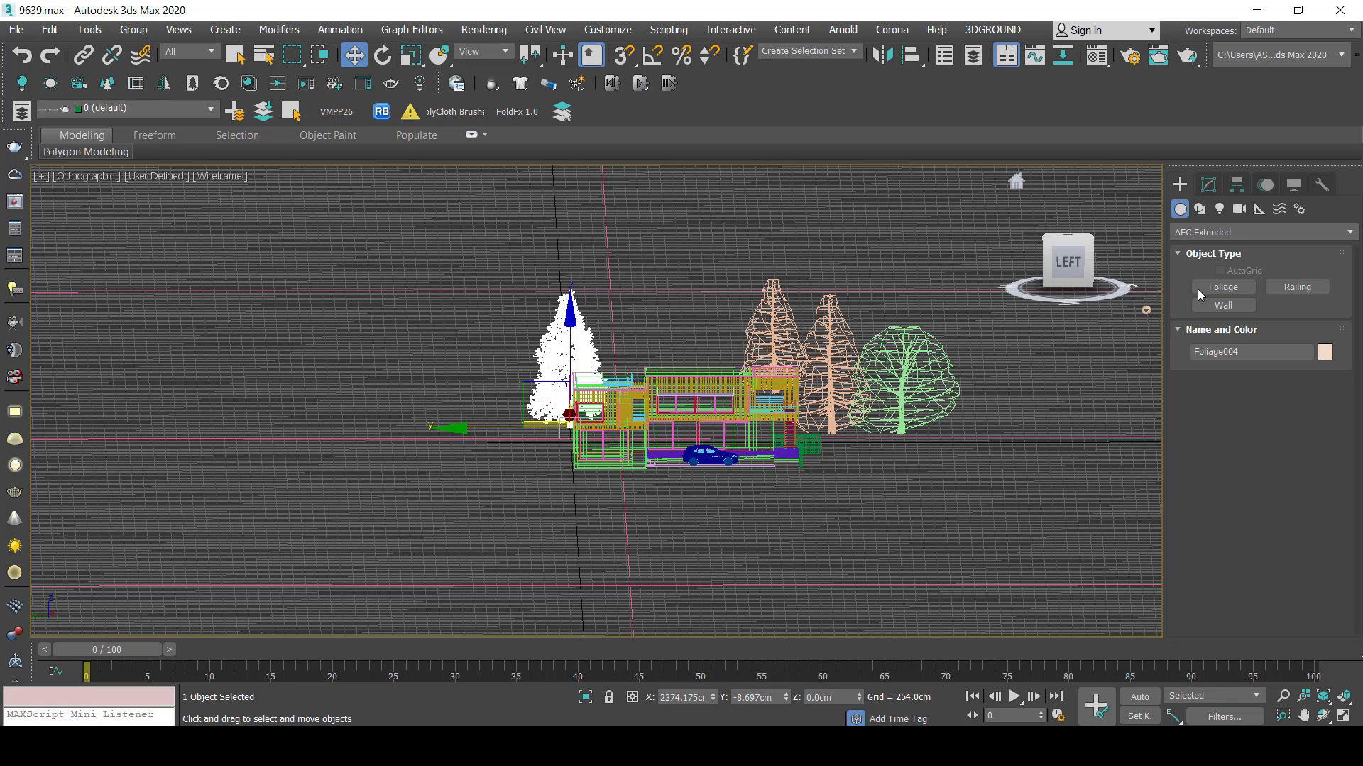
Add a small plant left of the house and enlarge it.
{"action": "left_click", "coordinate": [1223, 287]}
{"action": "scroll", "coordinate": [1176, 499], "scroll_direction": "down", "scroll_amount": 2}
{"action": "scroll", "coordinate": [1177, 499], "scroll_direction": "down", "scroll_amount": 1}
{"action": "scroll", "coordinate": [1177, 501], "scroll_direction": "up", "scroll_amount": 3}
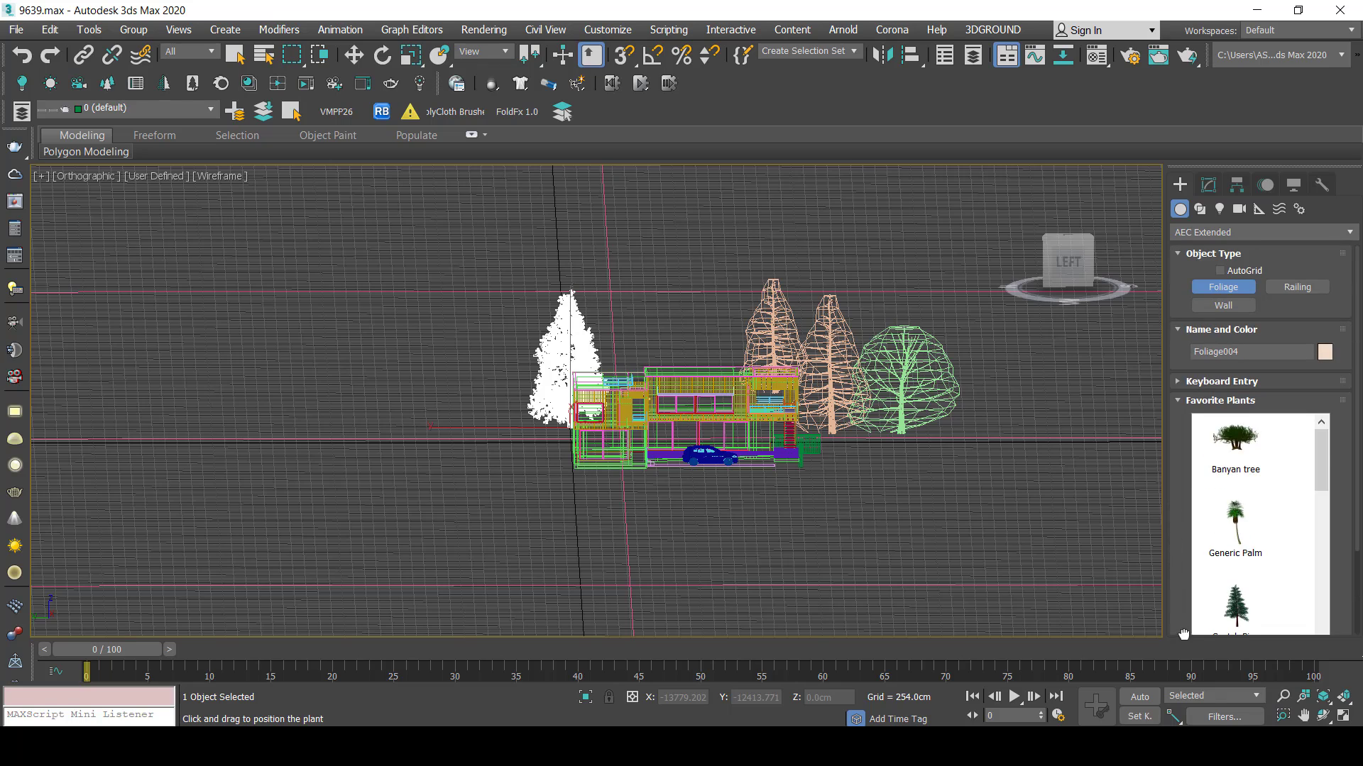
{"action": "scroll", "coordinate": [1319, 500], "scroll_direction": "down", "scroll_amount": 2}
{"action": "scroll", "coordinate": [1259, 524], "scroll_direction": "down", "scroll_amount": 1}
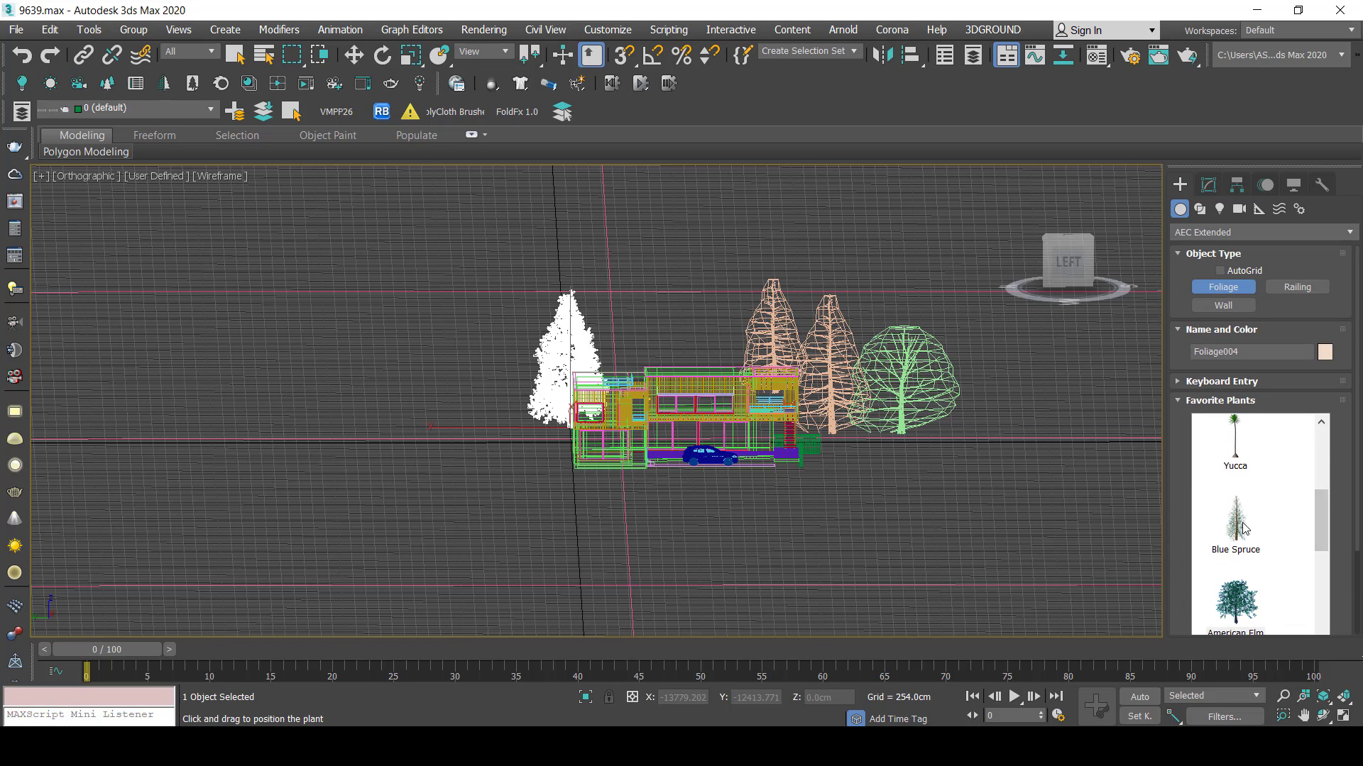
{"action": "left_click", "coordinate": [531, 451]}
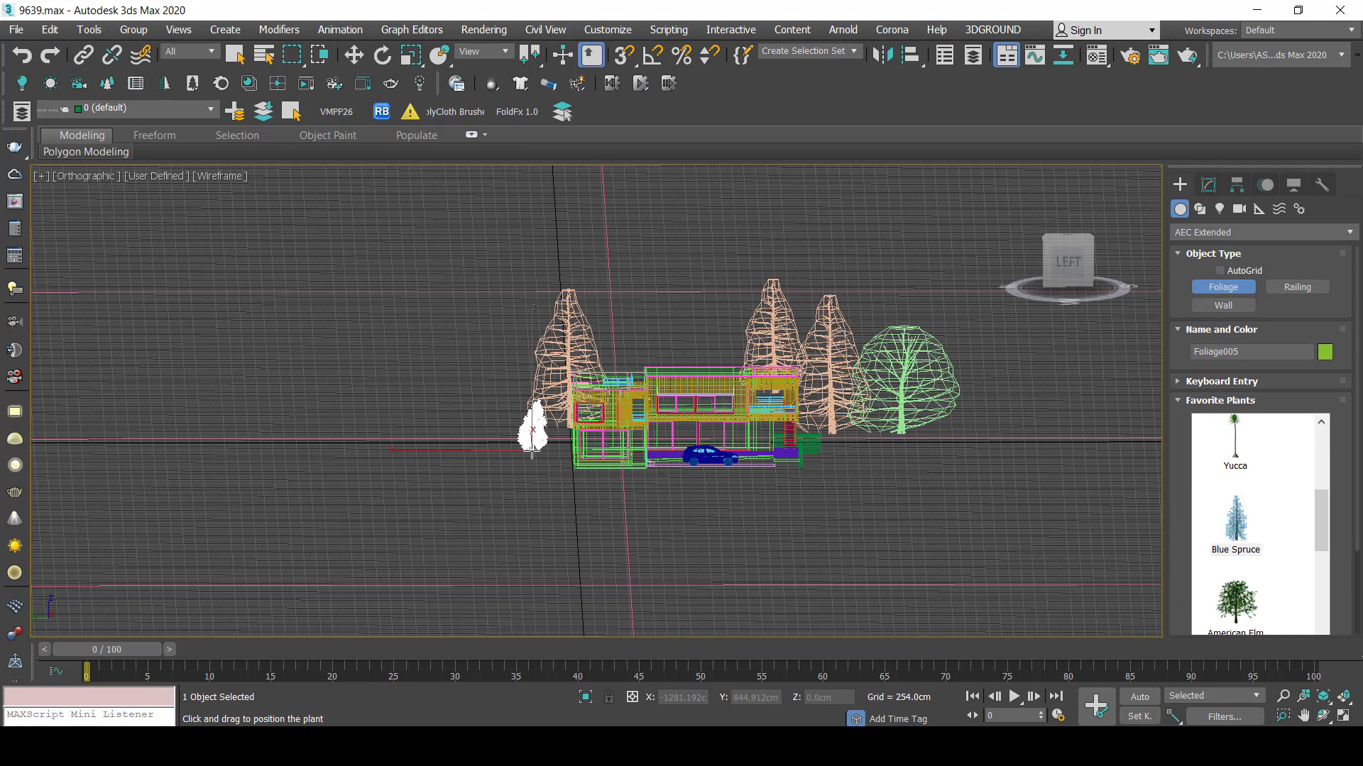
{"action": "key", "text": "r"}
{"action": "left_click_drag", "start_coordinate": [523, 383], "coordinate": [523, 326]}
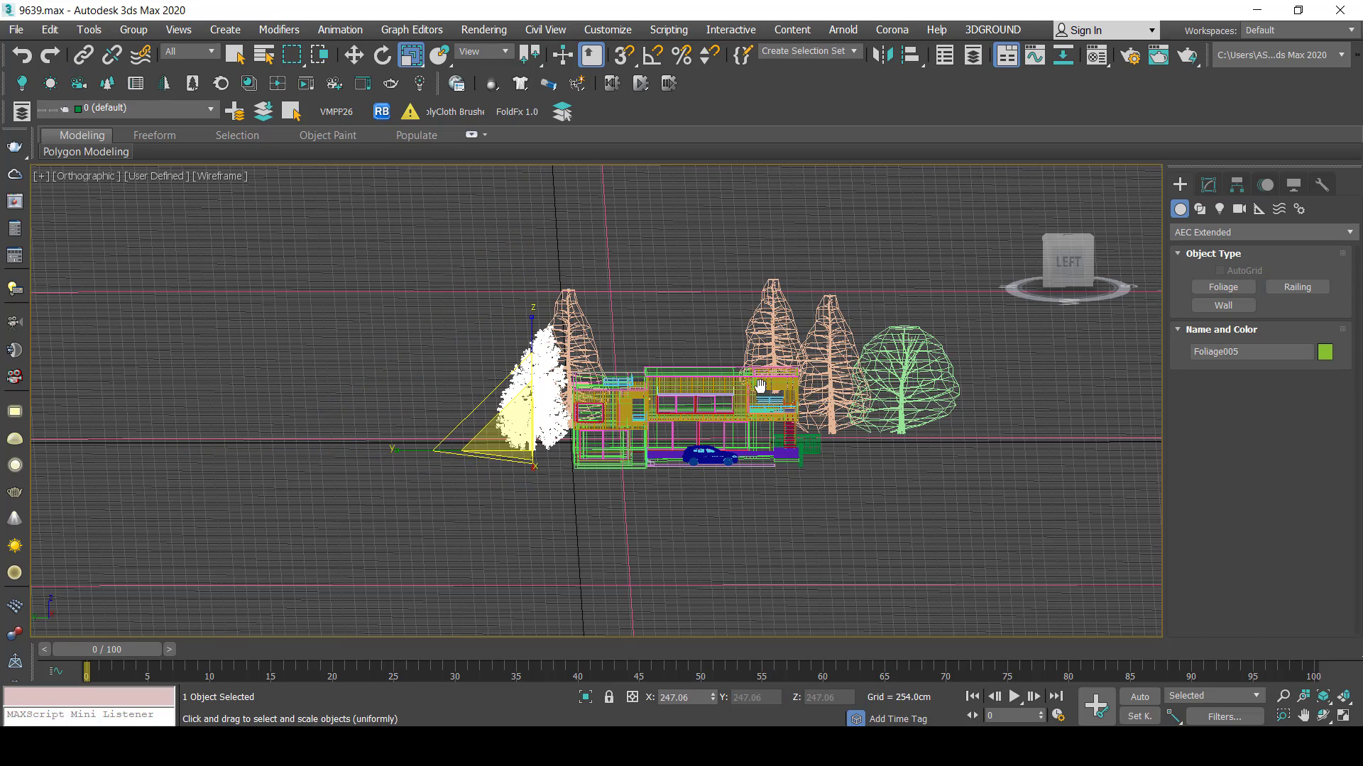
Show a shaded, fitted Left view and delete the selected plant.
{"action": "key", "text": "l"}
{"action": "key", "text": "z"}
{"action": "key", "text": "F3"}
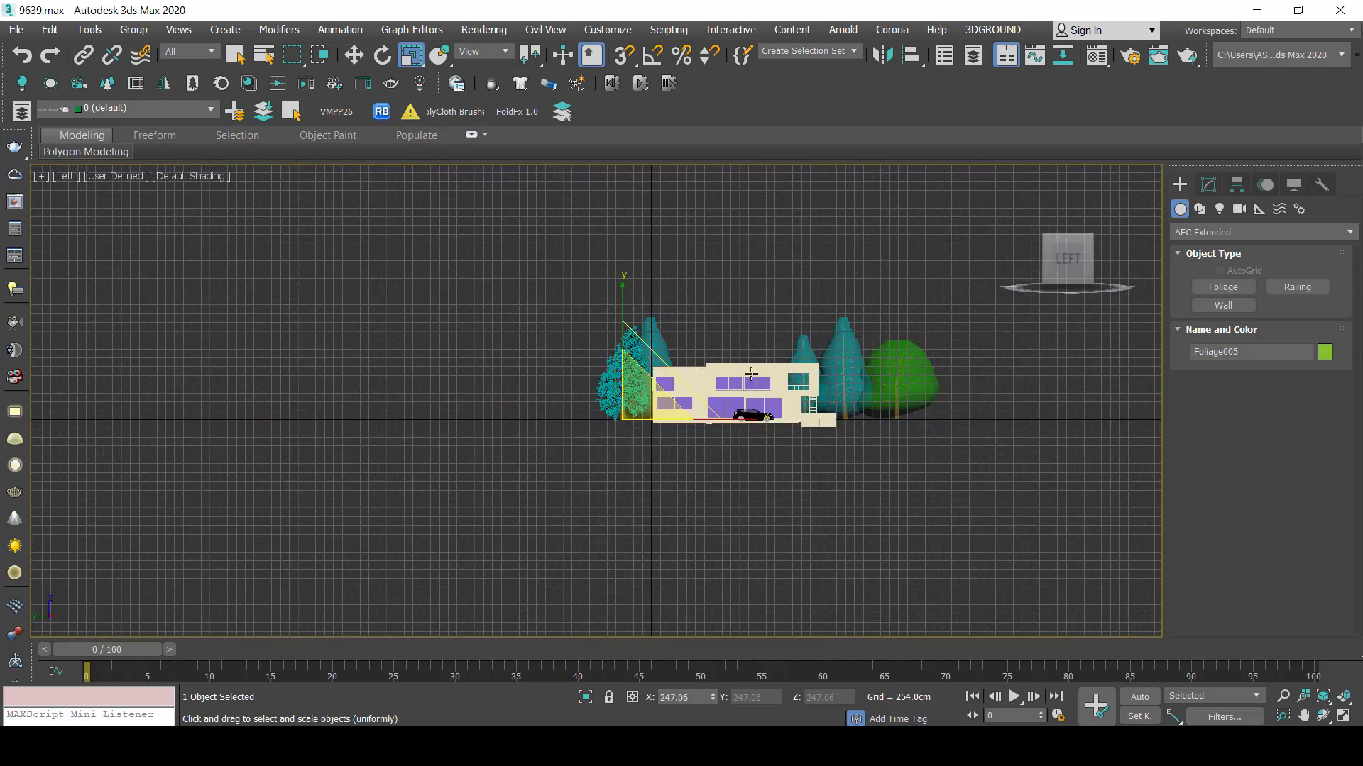
{"action": "scroll", "coordinate": [756, 374], "scroll_direction": "up", "scroll_amount": 3}
{"action": "scroll", "coordinate": [755, 374], "scroll_direction": "up", "scroll_amount": 2}
{"action": "scroll", "coordinate": [710, 379], "scroll_direction": "up", "scroll_amount": 1}
{"action": "scroll", "coordinate": [667, 383], "scroll_direction": "up", "scroll_amount": 2}
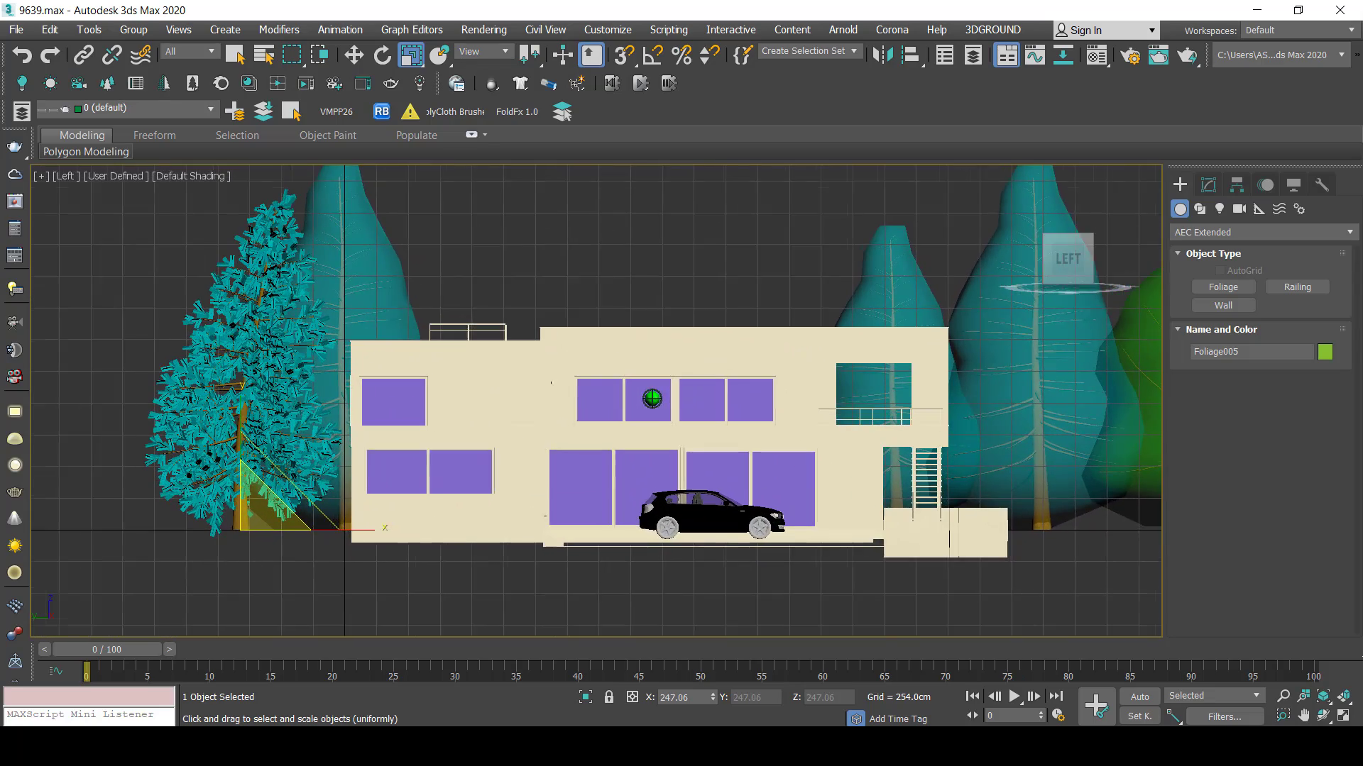
{"action": "scroll", "coordinate": [630, 390], "scroll_direction": "up", "scroll_amount": 2}
{"action": "scroll", "coordinate": [634, 257], "scroll_direction": "down", "scroll_amount": 1}
{"action": "key", "text": "Delete"}
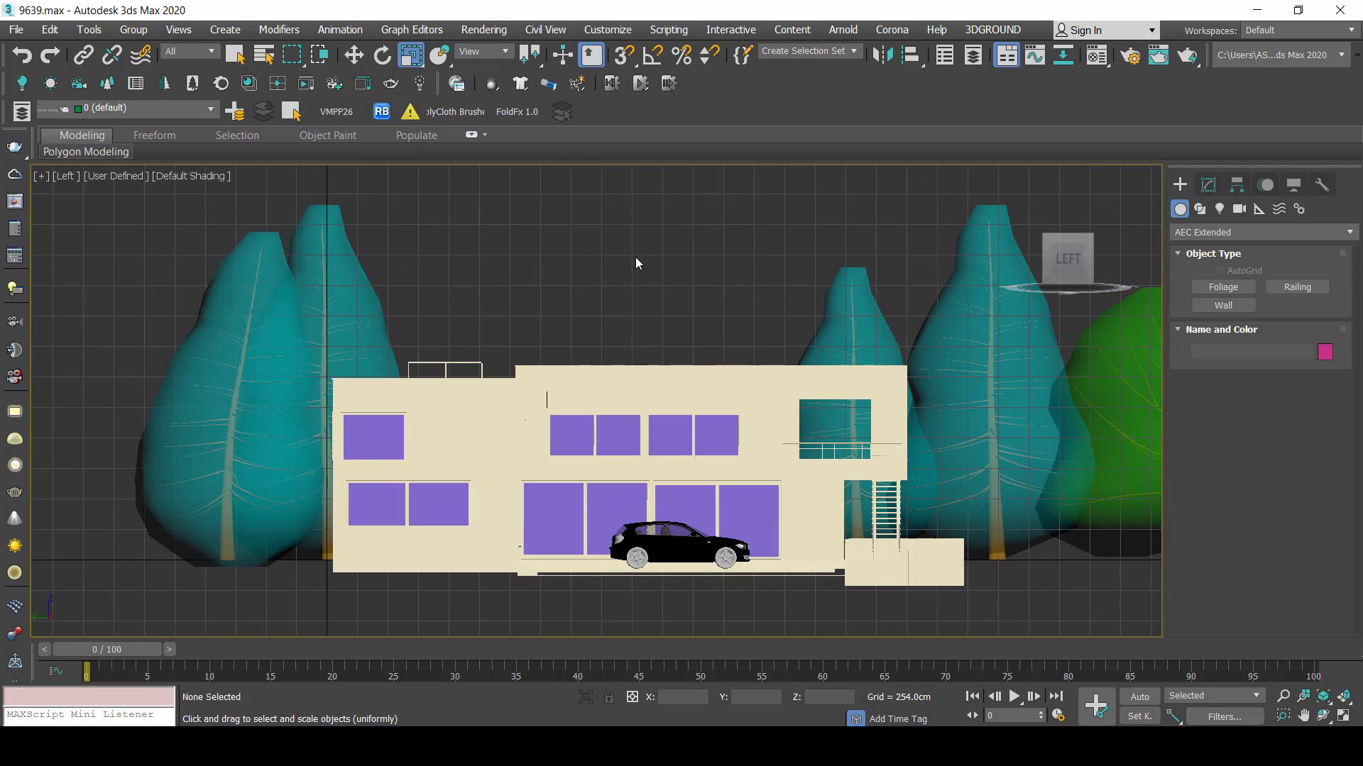
Set the environment background colour to white and re-render the scene.
{"action": "key", "text": "8"}
{"action": "left_click", "coordinate": [234, 137]}
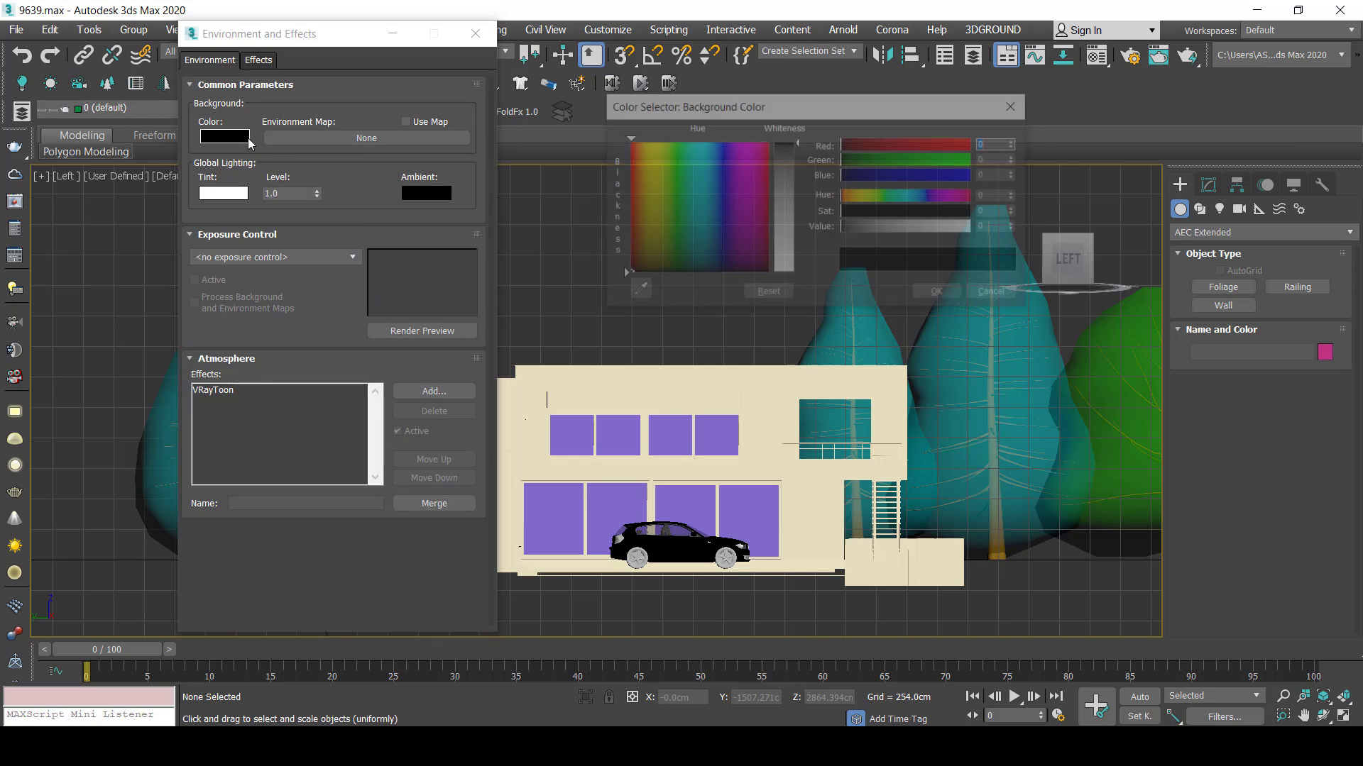
{"action": "left_click_drag", "start_coordinate": [845, 227], "coordinate": [975, 228]}
{"action": "left_click", "coordinate": [940, 294]}
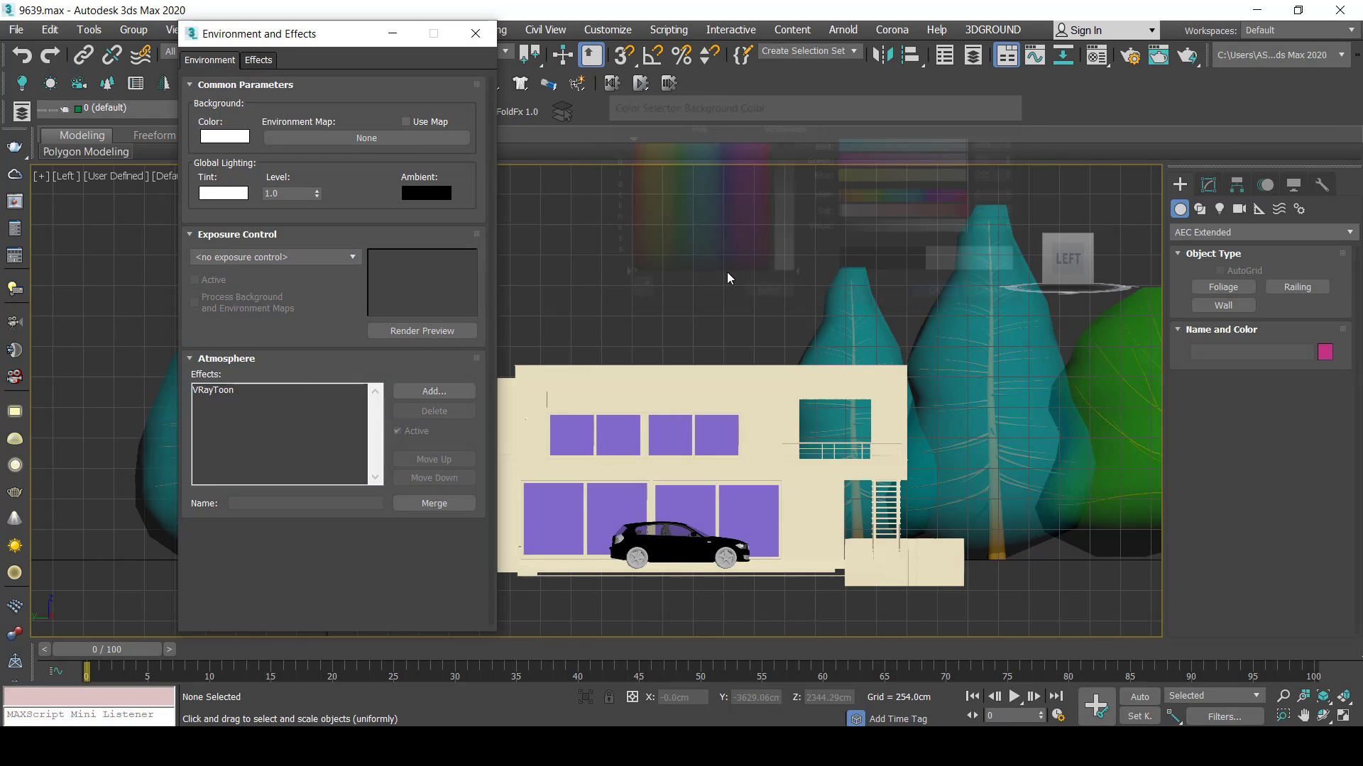
{"action": "left_click", "coordinate": [476, 33]}
{"action": "left_click", "coordinate": [19, 202]}
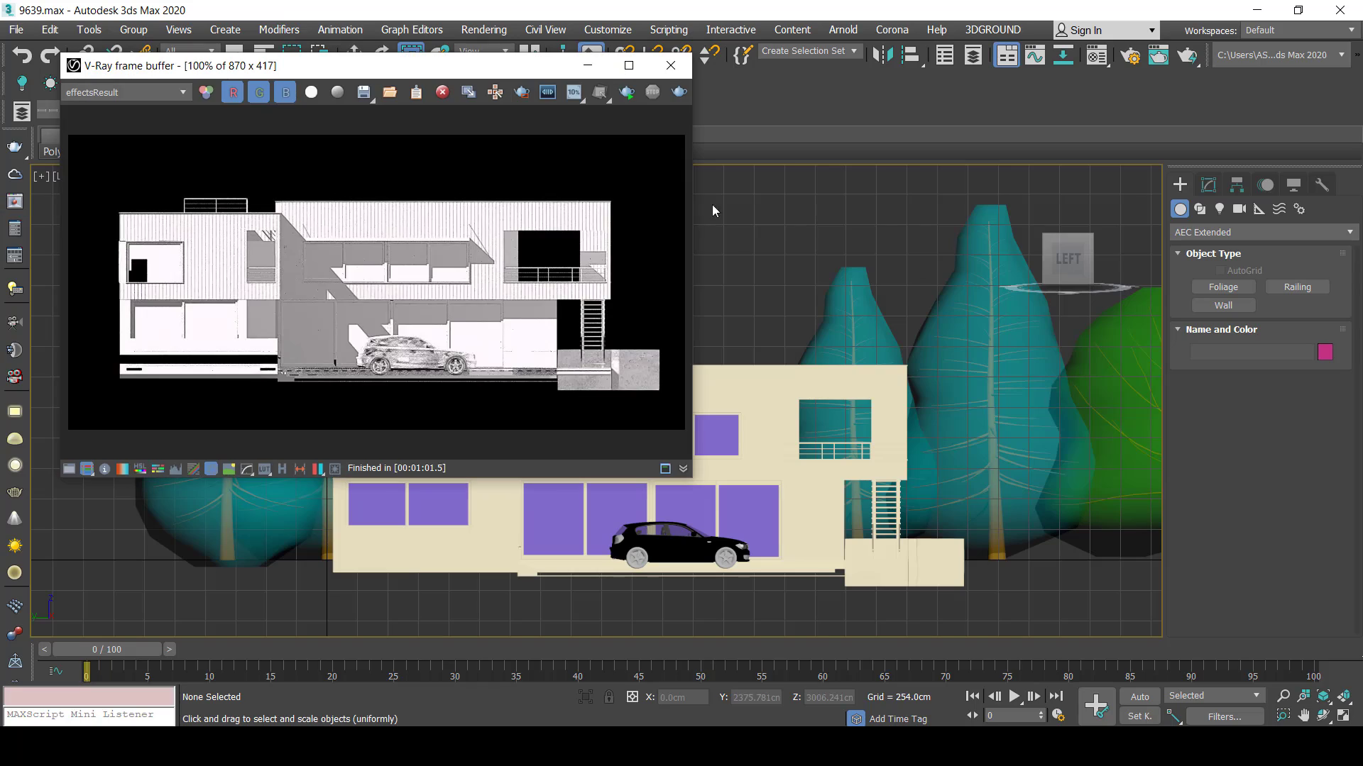
{"action": "left_click", "coordinate": [629, 94]}
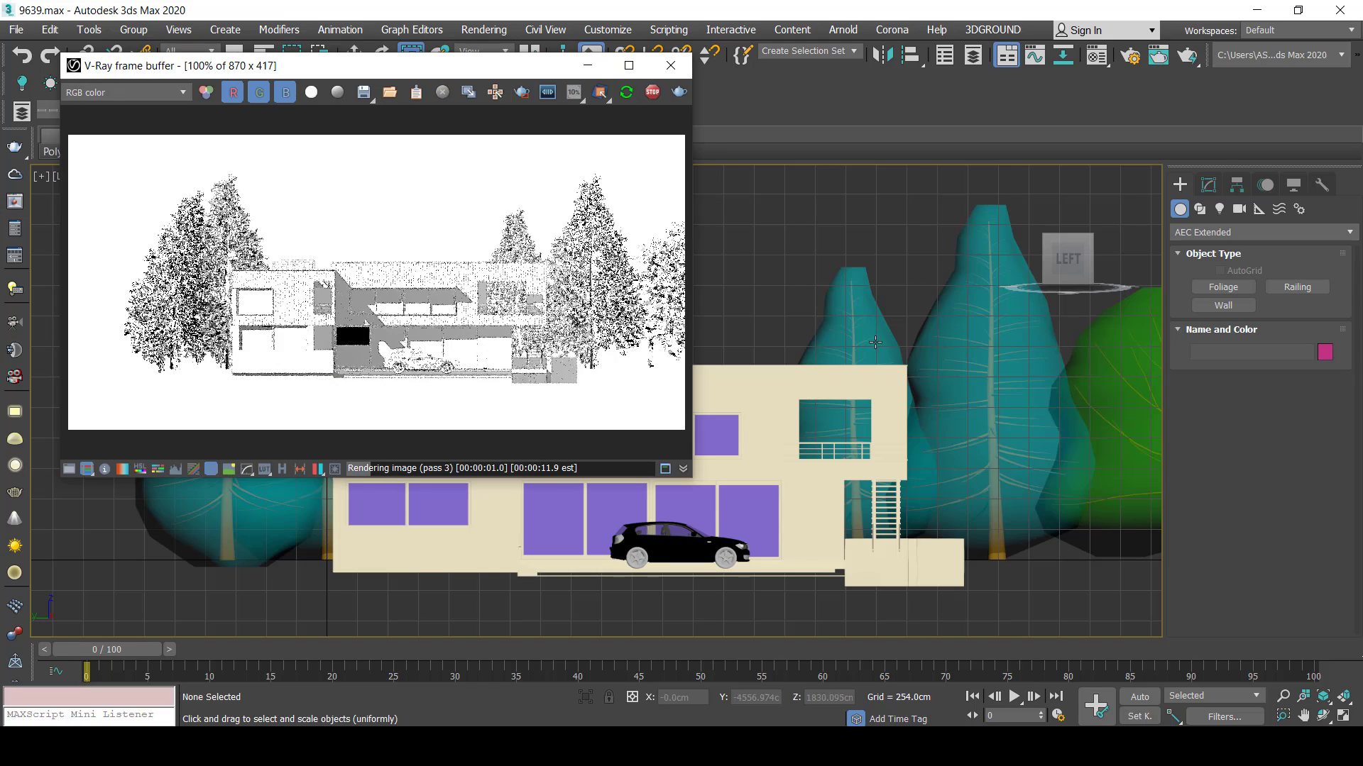
Move the green tree Foliage002 left so it overlaps the blue trees.
{"action": "middle_click_drag", "start_coordinate": [870, 344], "coordinate": [791, 360]}
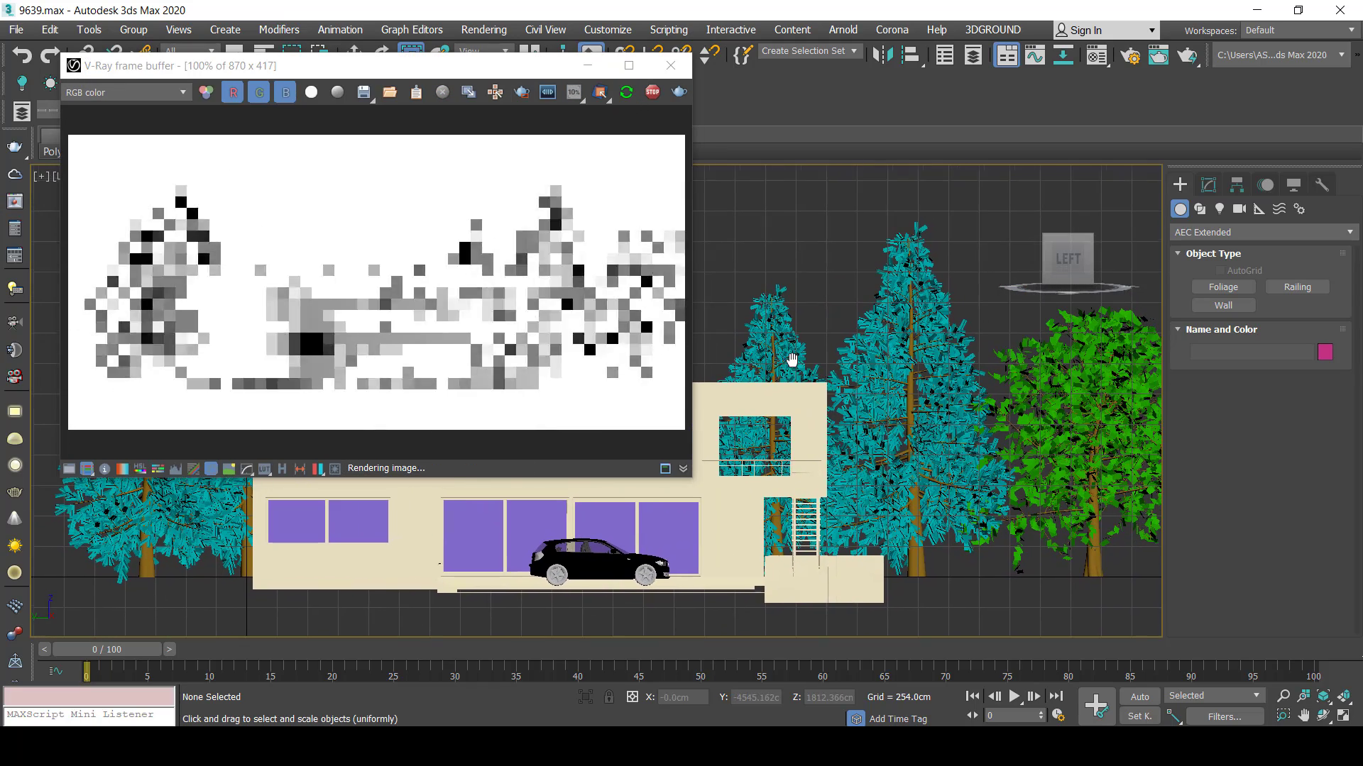
{"action": "left_click", "coordinate": [1110, 516]}
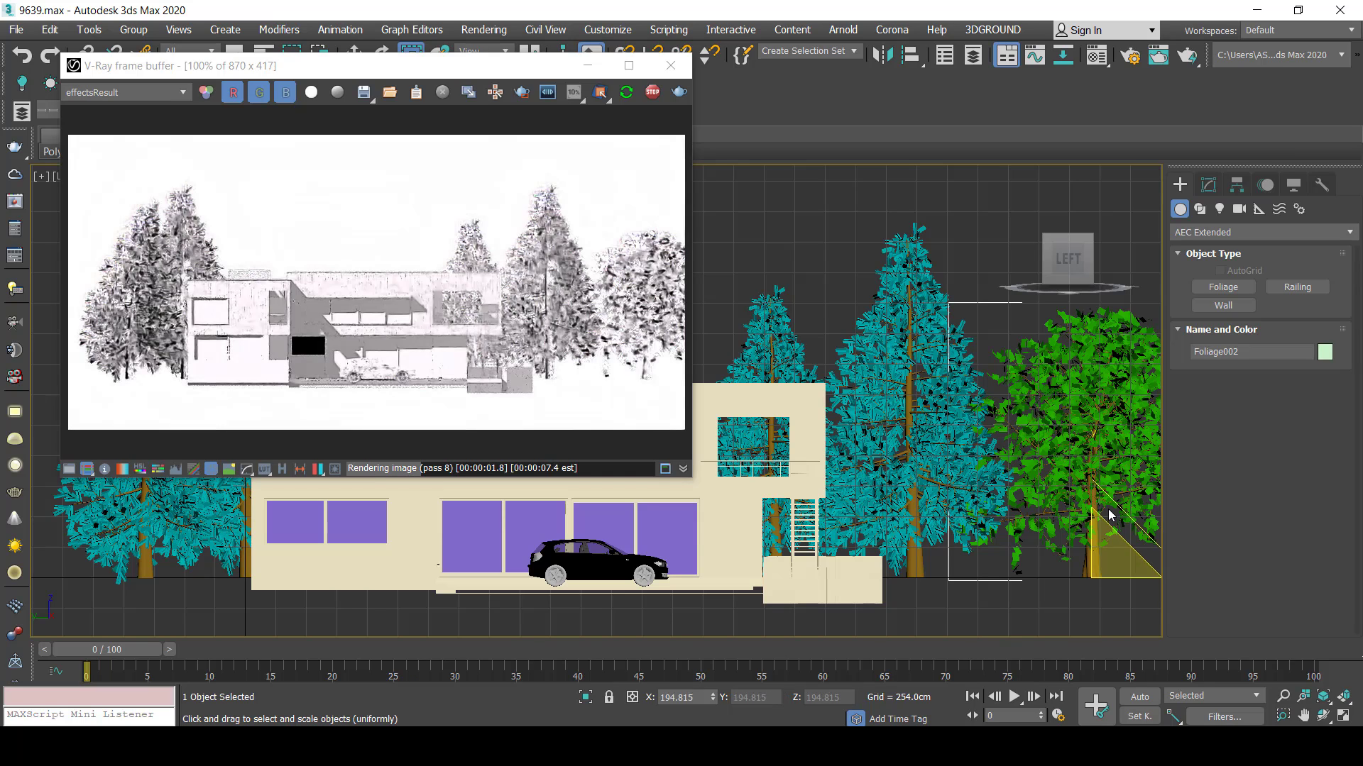
{"action": "key", "text": "w"}
{"action": "left_click_drag", "start_coordinate": [1146, 579], "coordinate": [1090, 579]}
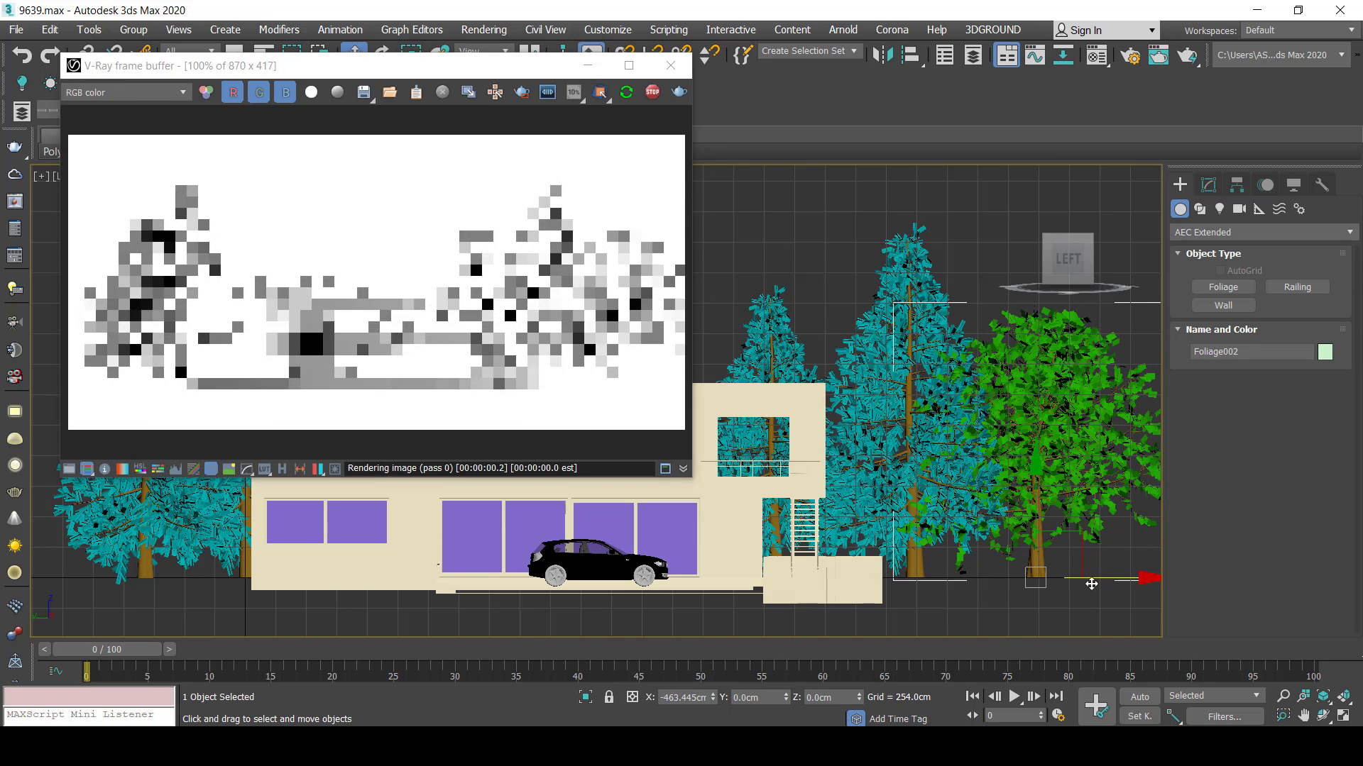
{"action": "mouse_move", "coordinate": [972, 555]}
{"action": "middle_mouse_down"}
{"action": "mouse_move", "coordinate": [983, 548]}
{"action": "mouse_move", "coordinate": [944, 540]}
{"action": "middle_mouse_up"}
{"action": "scroll", "coordinate": [979, 550], "scroll_direction": "down", "scroll_amount": 2}
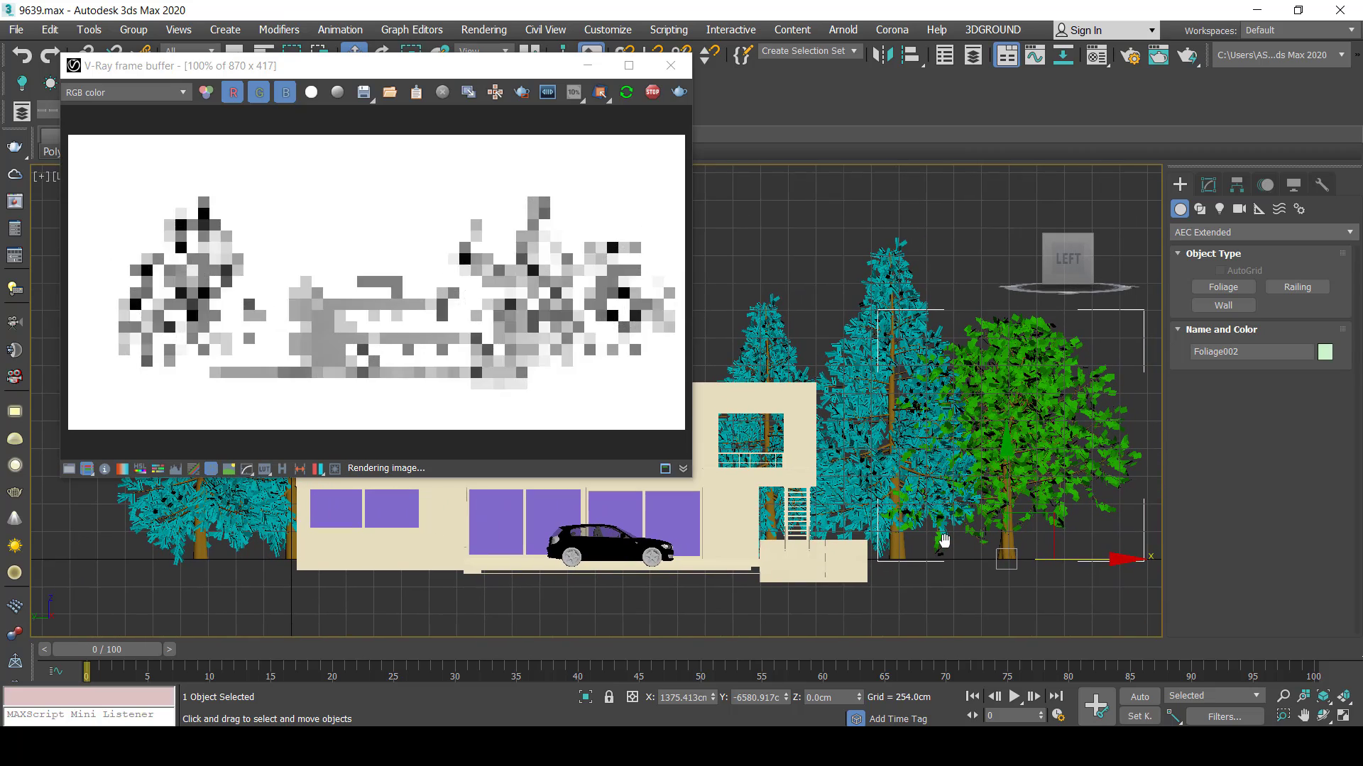
{"action": "left_click", "coordinate": [1023, 597]}
Draw a long flat Box ground strip beneath the house and nudge it left.
{"action": "left_click", "coordinate": [1187, 237]}
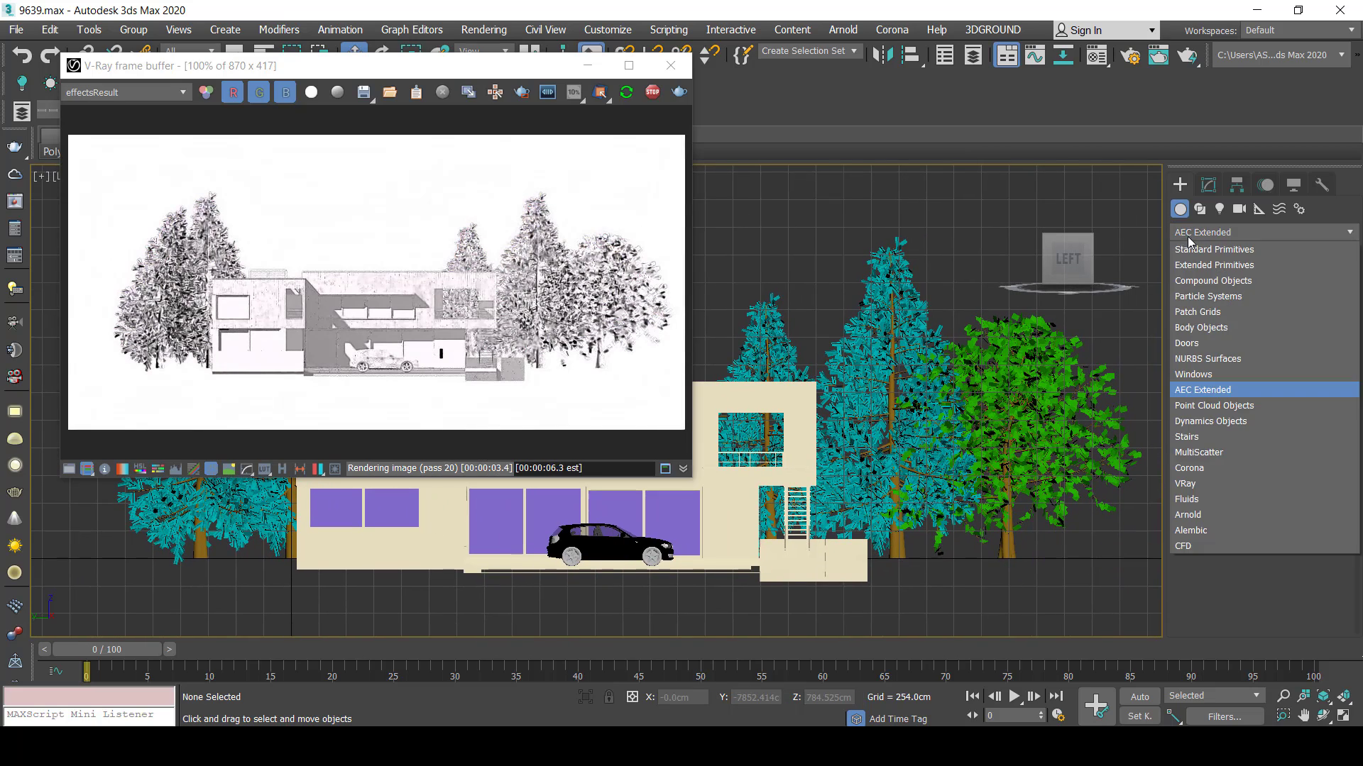
{"action": "left_click", "coordinate": [1224, 287]}
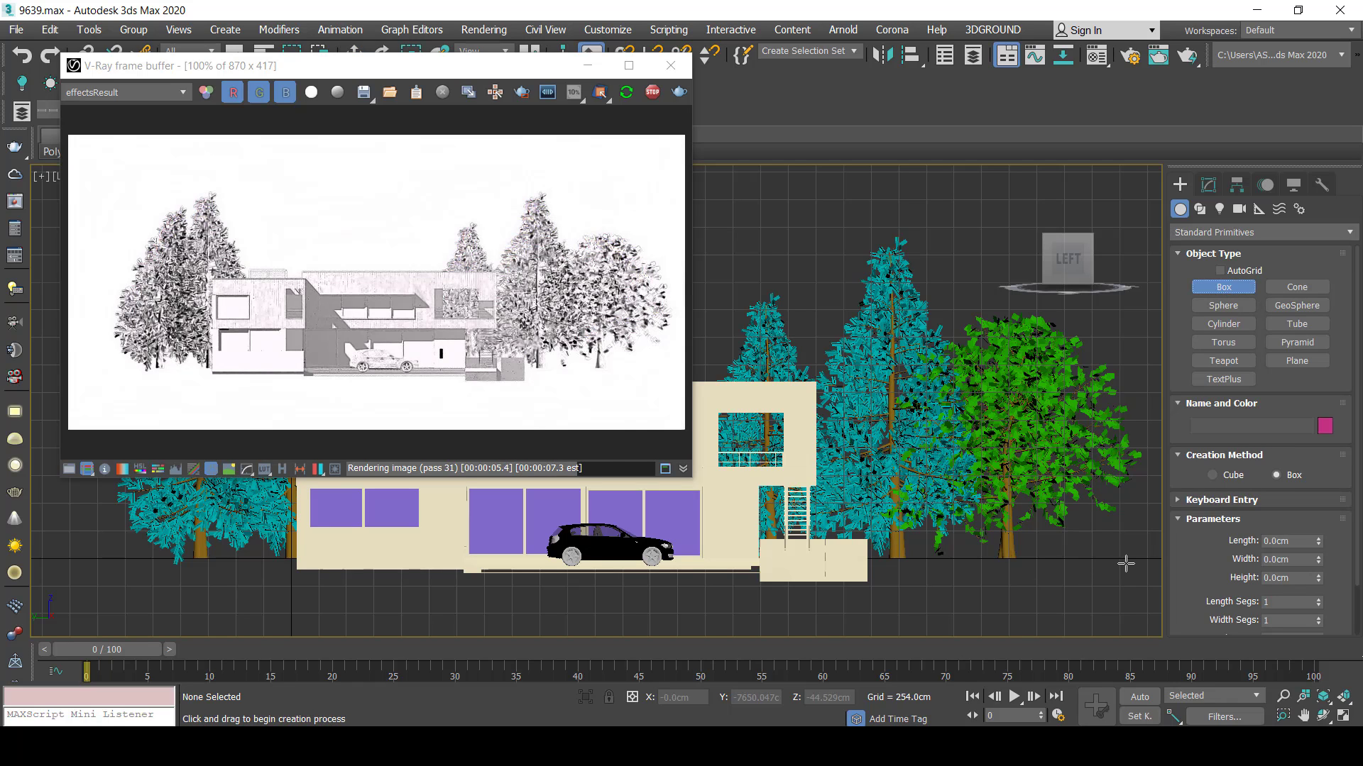
{"action": "left_click_drag", "start_coordinate": [1130, 560], "coordinate": [105, 581]}
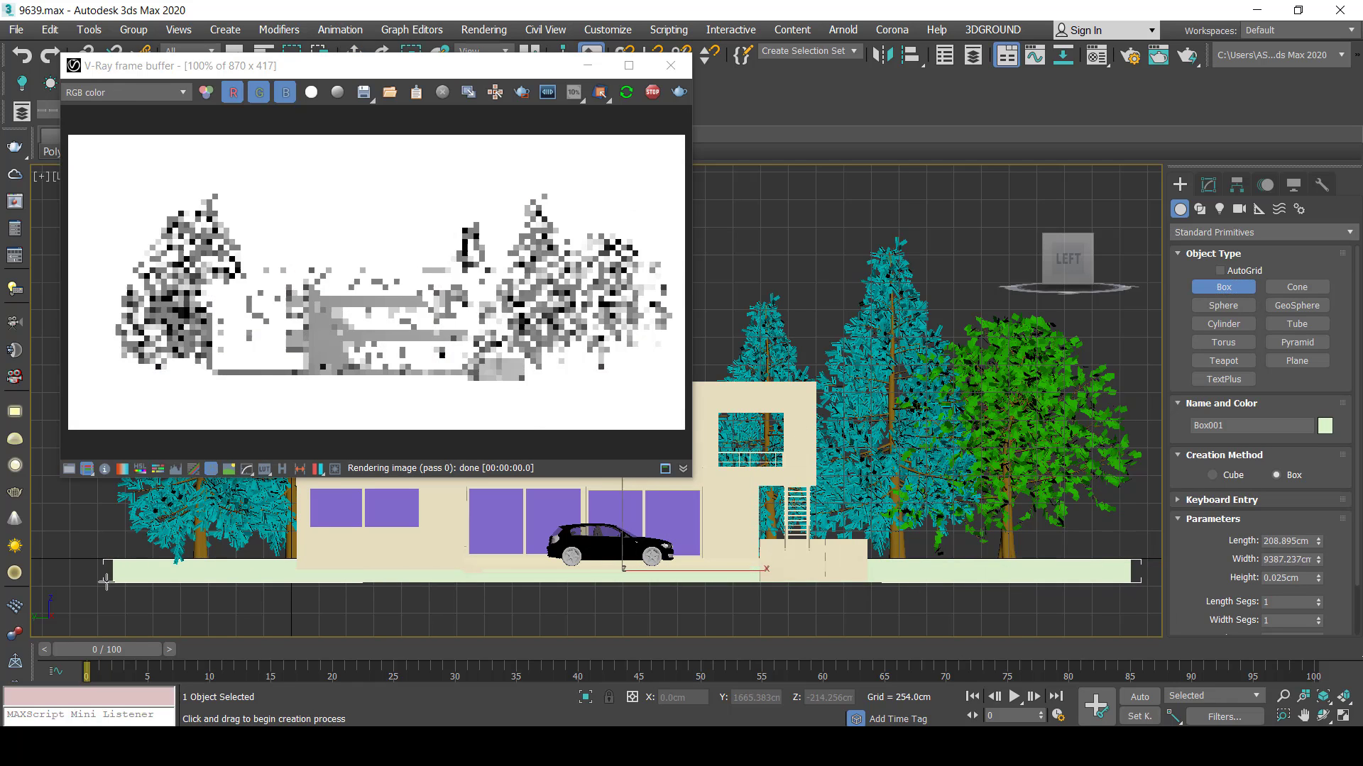
{"action": "right_click", "coordinate": [634, 609]}
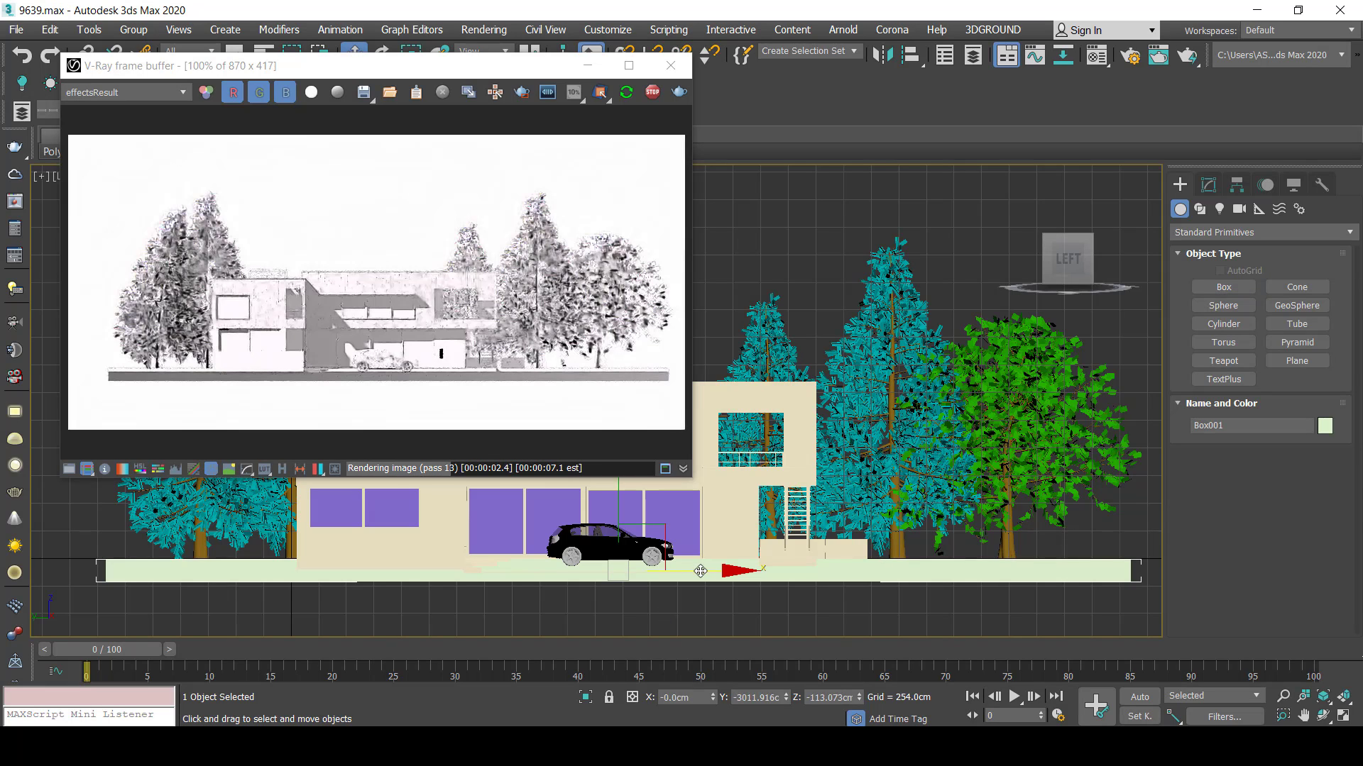
{"action": "left_click_drag", "start_coordinate": [701, 571], "coordinate": [741, 569]}
Drag out a huge flat cylinder, Cylinder001, over the house.
{"action": "key", "text": "r"}
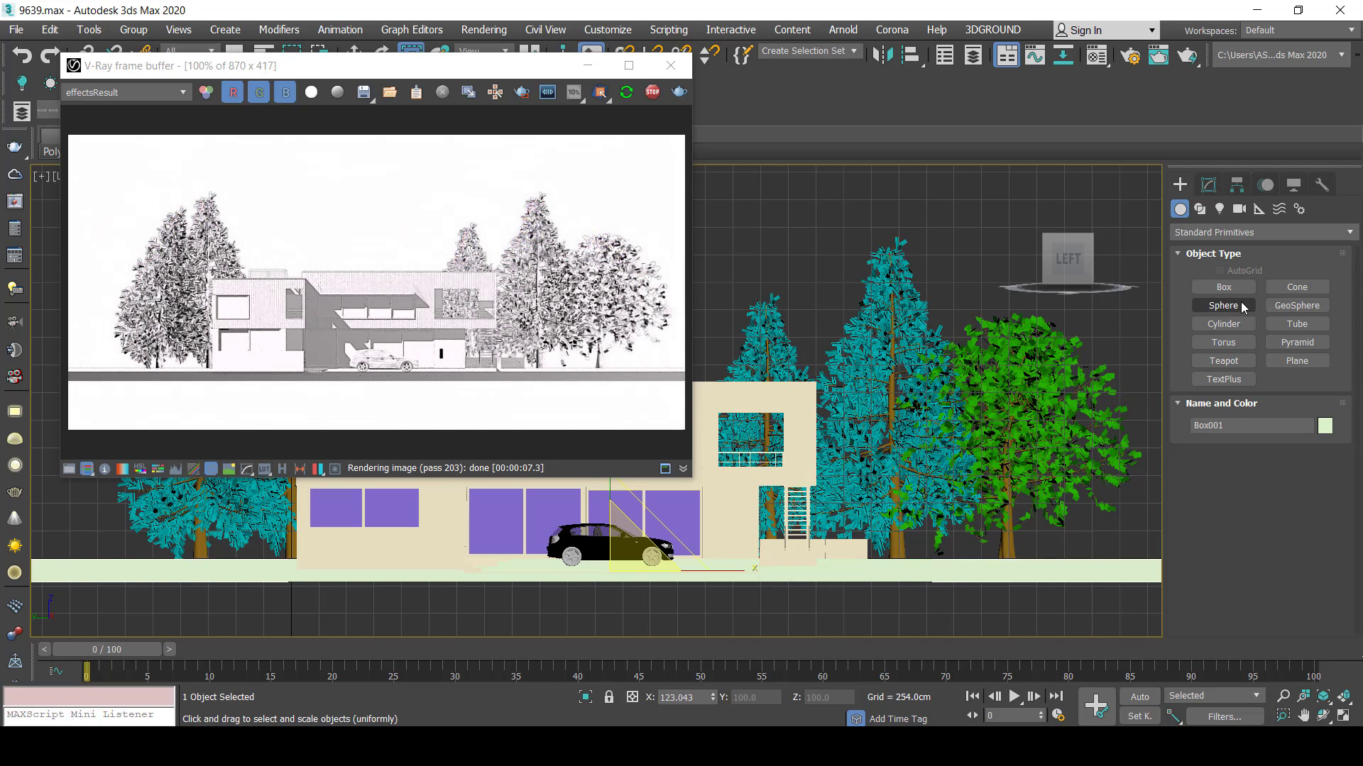
{"action": "left_click", "coordinate": [1225, 325]}
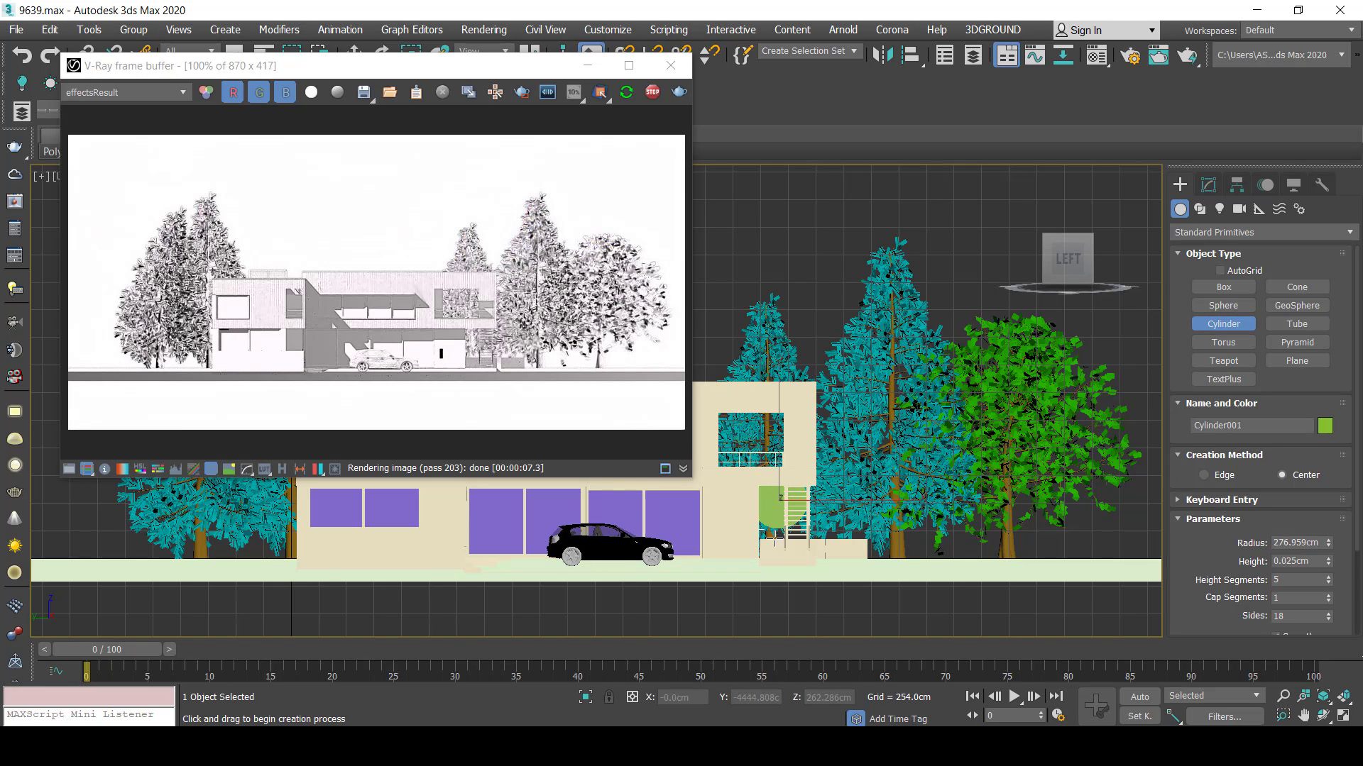
{"action": "left_click_drag", "start_coordinate": [776, 539], "coordinate": [660, 699]}
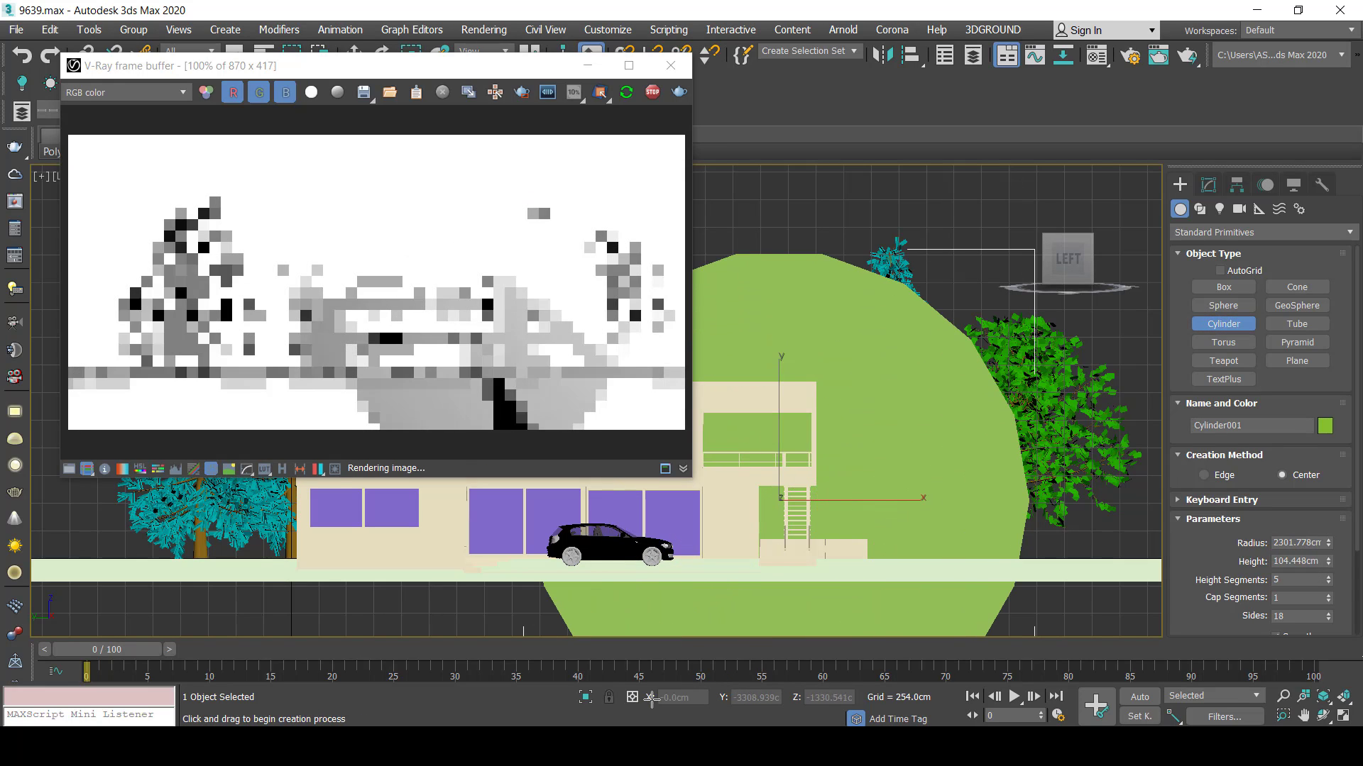
Shift Cylinder001 in depth using the Move Transform Type-In offset spinners.
{"action": "key", "text": "r"}
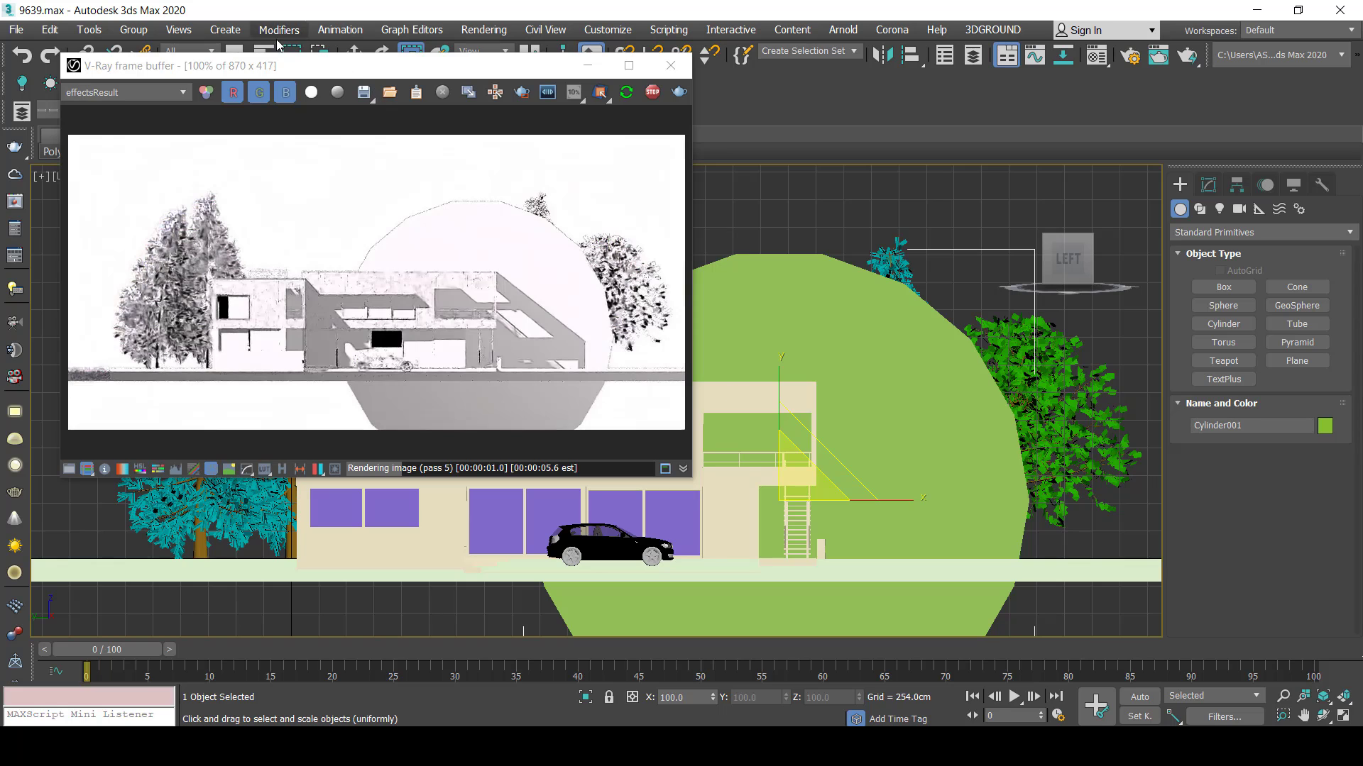
{"action": "key", "text": "w"}
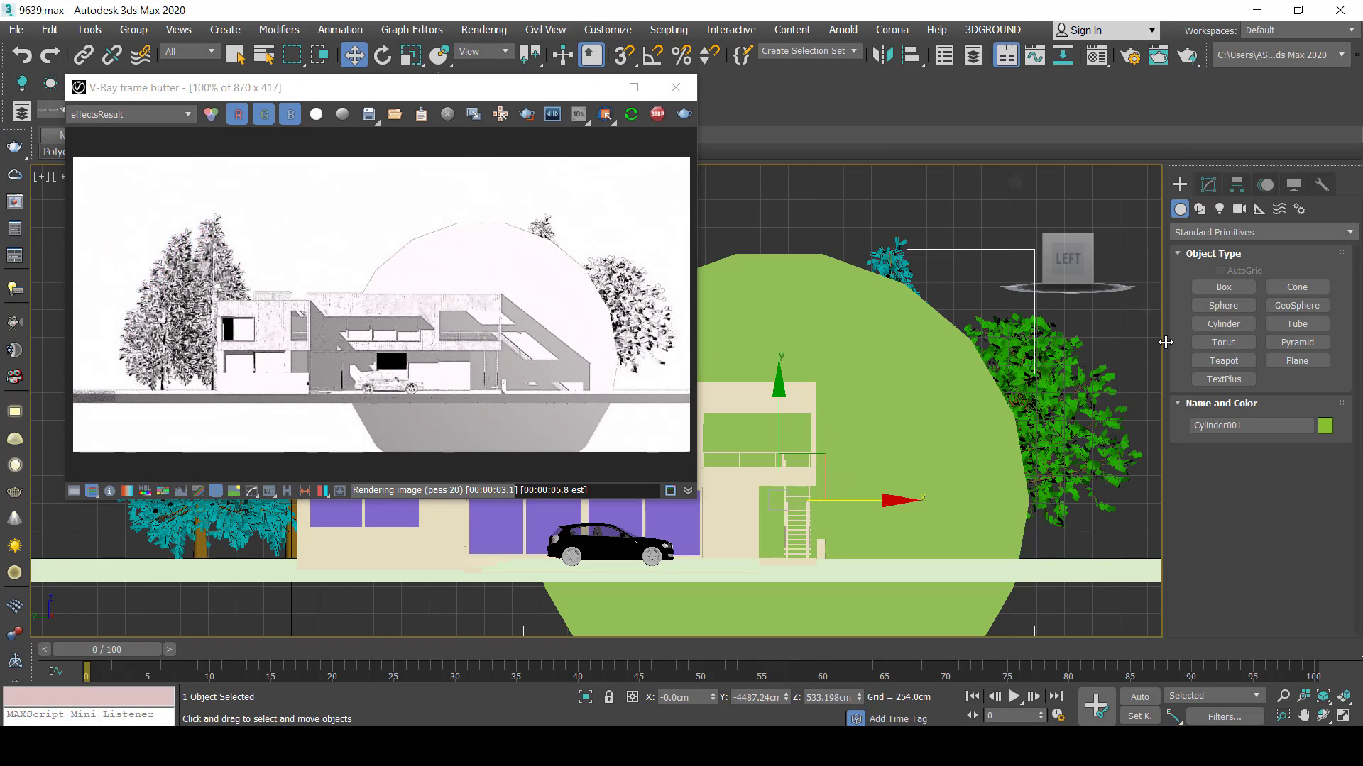
{"action": "right_click", "coordinate": [356, 56]}
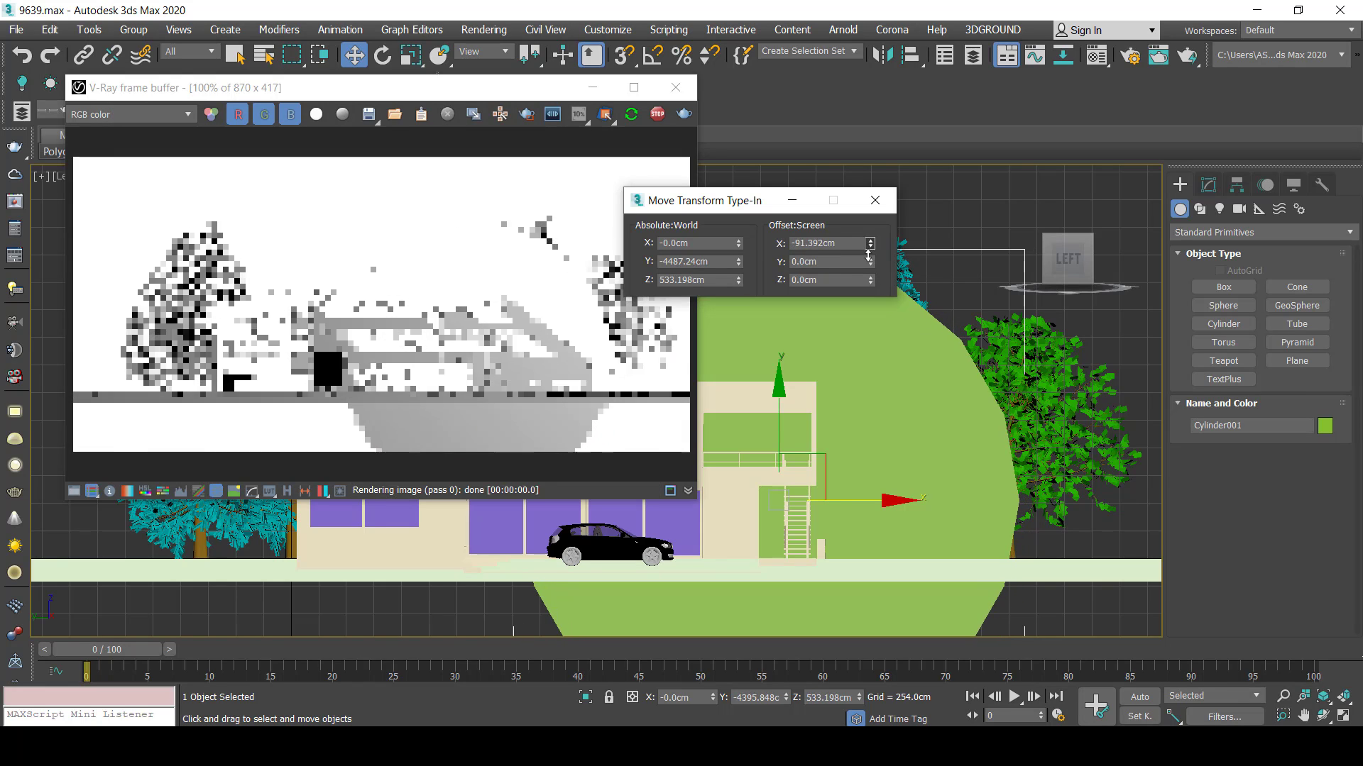
{"action": "left_click_drag", "start_coordinate": [871, 280], "coordinate": [909, 598]}
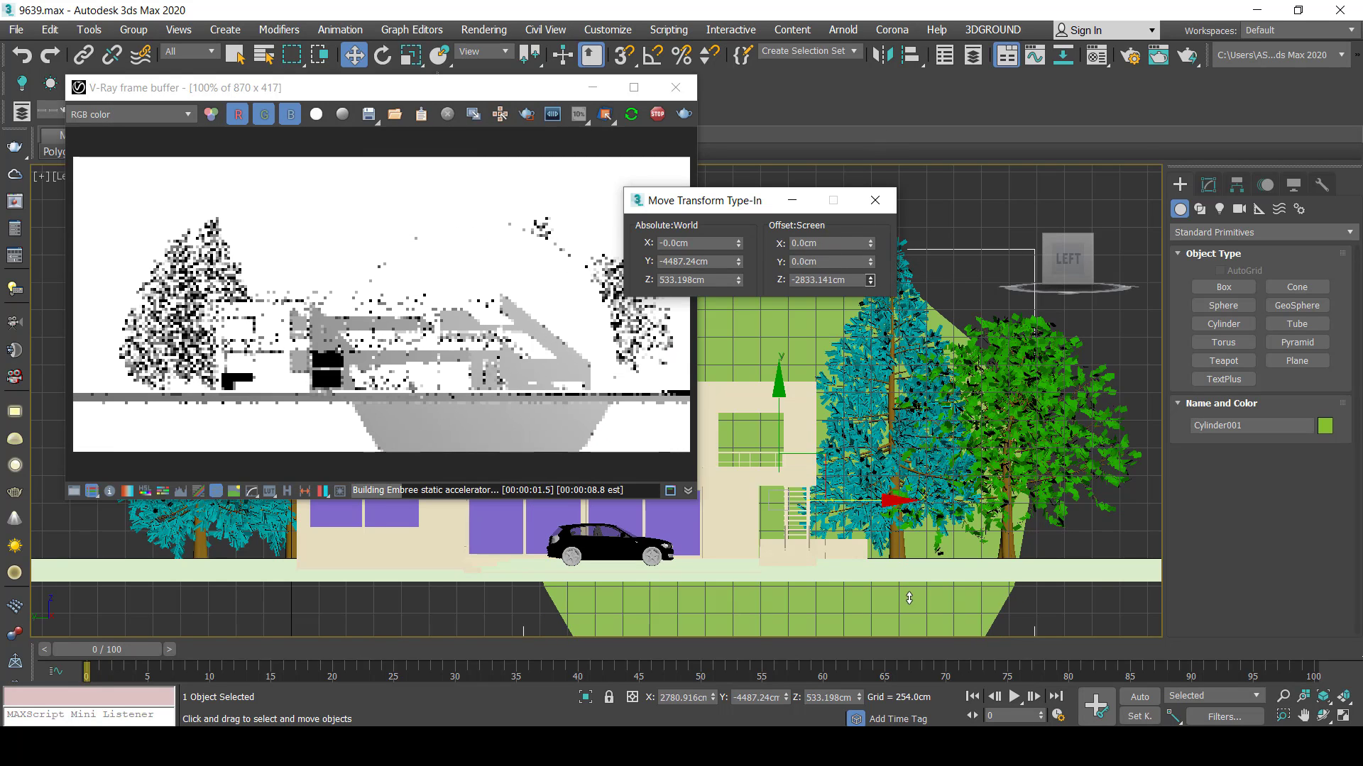
{"action": "left_click_drag", "start_coordinate": [898, 34], "coordinate": [905, 10]}
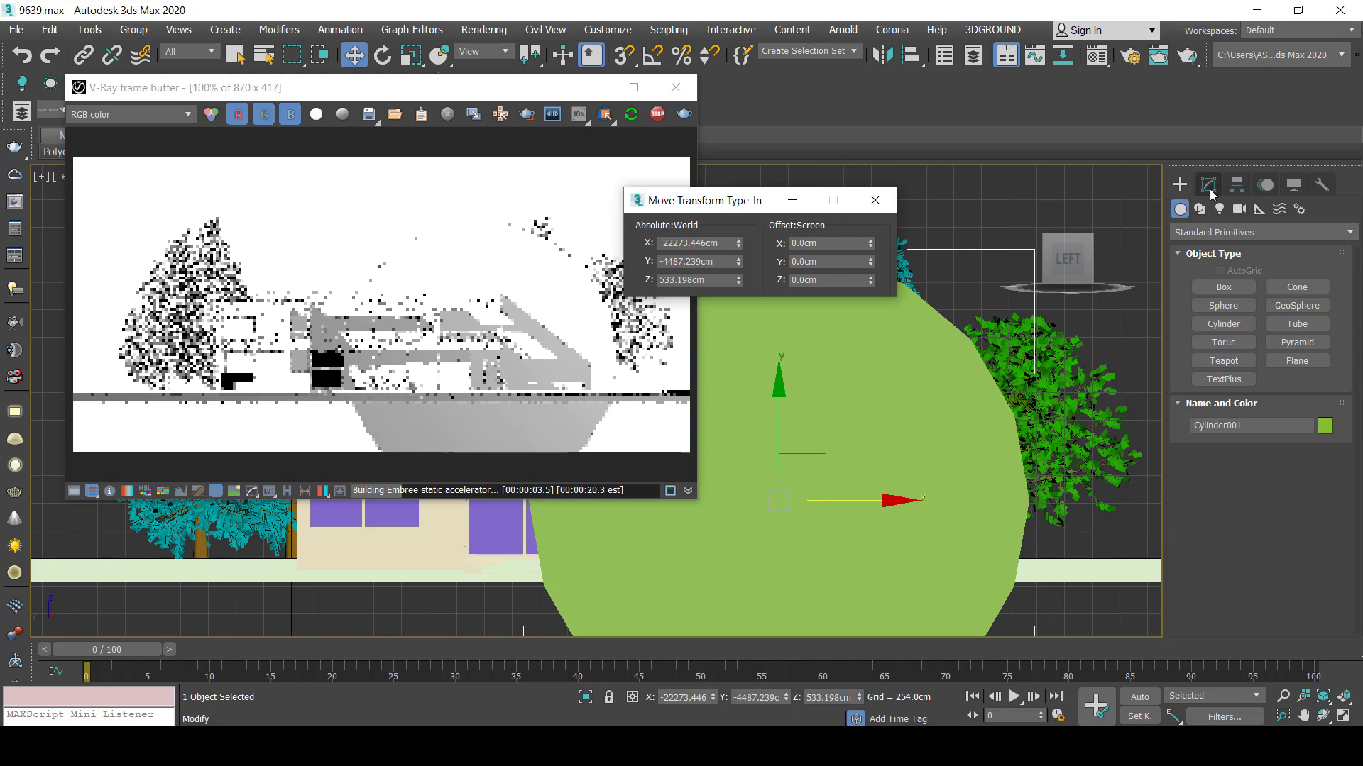
{"action": "left_click_drag", "start_coordinate": [870, 281], "coordinate": [867, 315]}
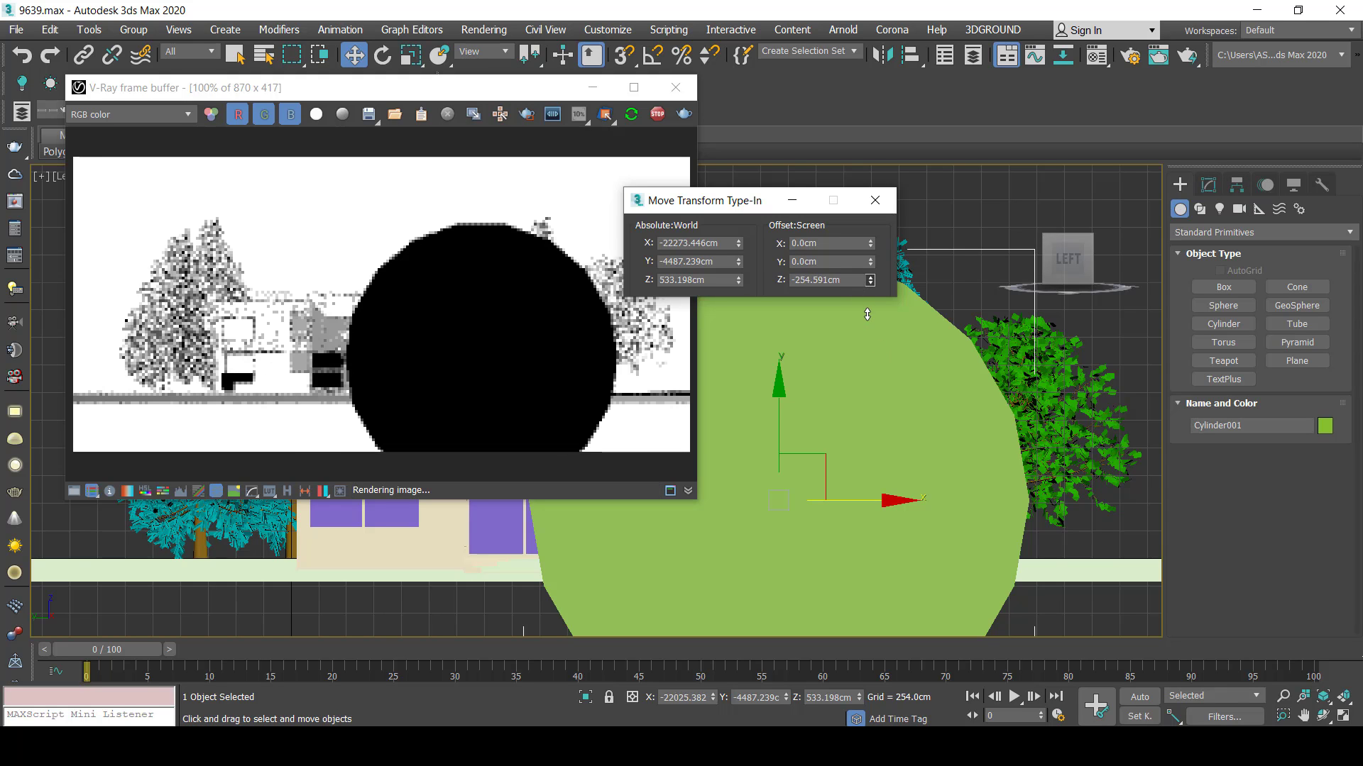
Fine-tune the cylinder's height and depth, then check it in Perspective view.
{"action": "left_click_drag", "start_coordinate": [867, 676], "coordinate": [870, 280]}
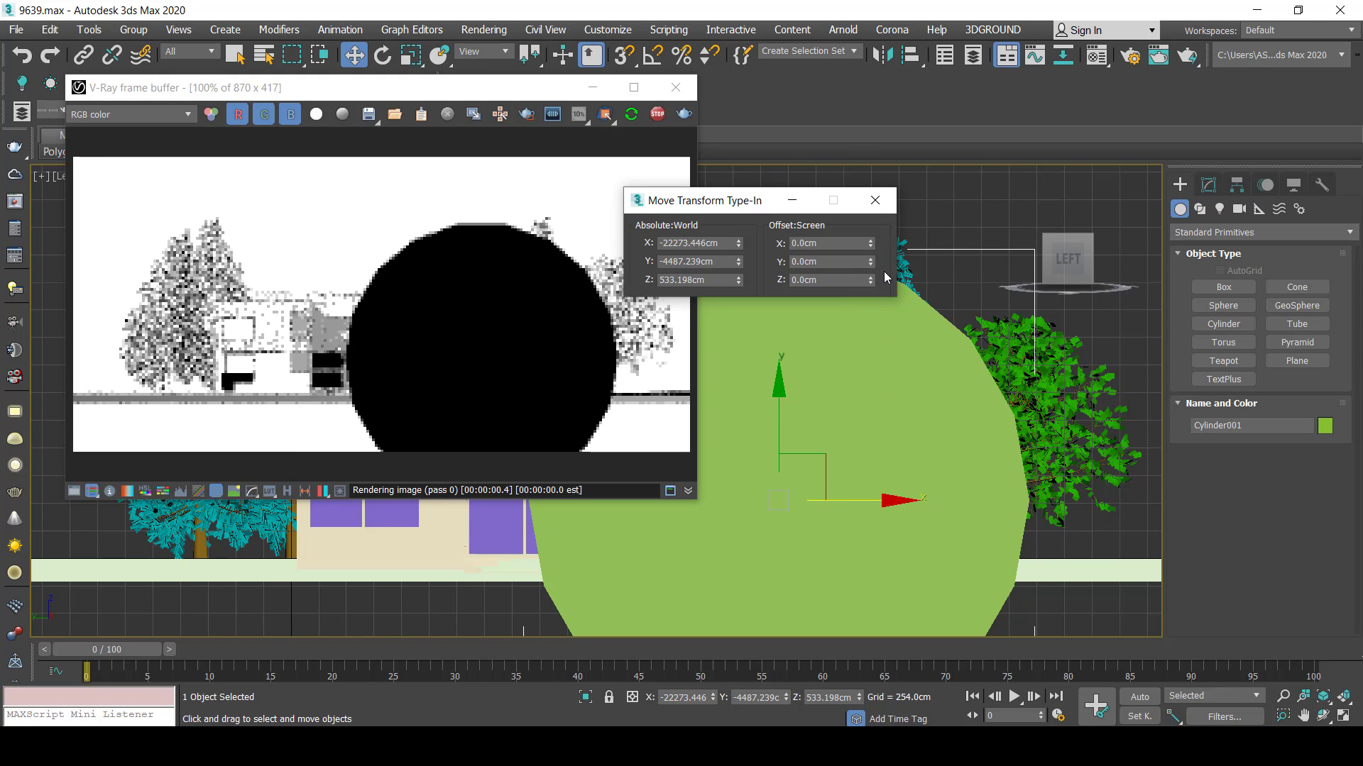
{"action": "left_click_drag", "start_coordinate": [738, 261], "coordinate": [769, 449]}
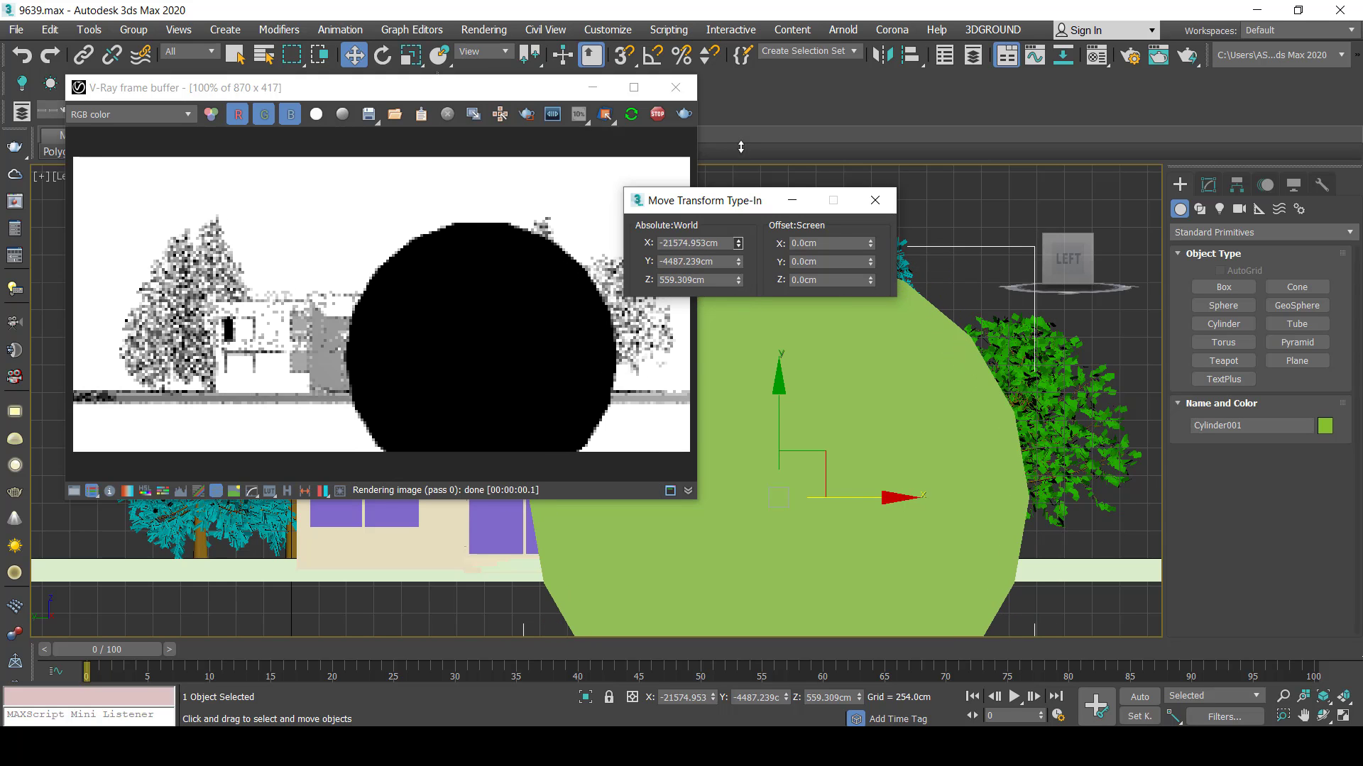
{"action": "left_click_drag", "start_coordinate": [768, 449], "coordinate": [824, 495]}
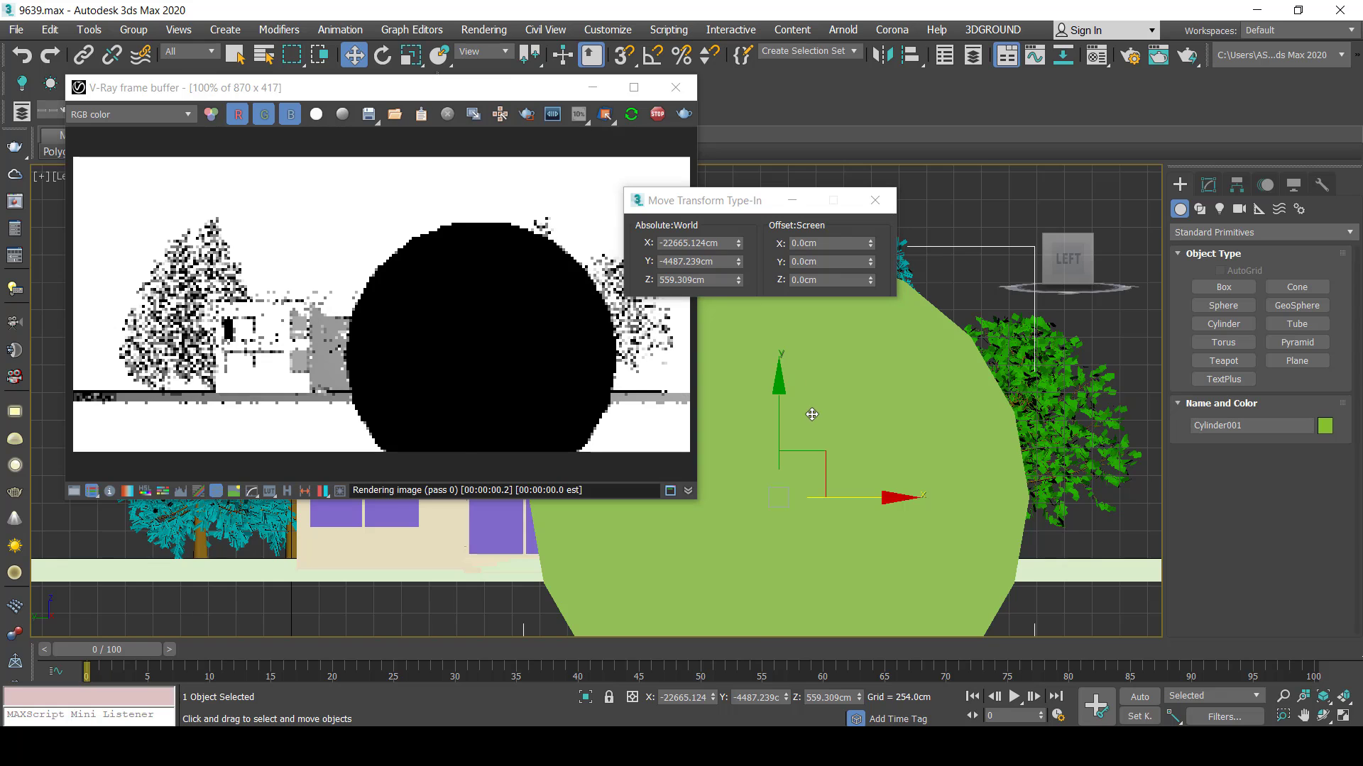
{"action": "key", "text": "p"}
{"action": "scroll", "coordinate": [824, 495], "scroll_direction": "down", "scroll_amount": 5}
{"action": "scroll", "coordinate": [816, 511], "scroll_direction": "down", "scroll_amount": 5}
{"action": "scroll", "coordinate": [802, 540], "scroll_direction": "down", "scroll_amount": 3}
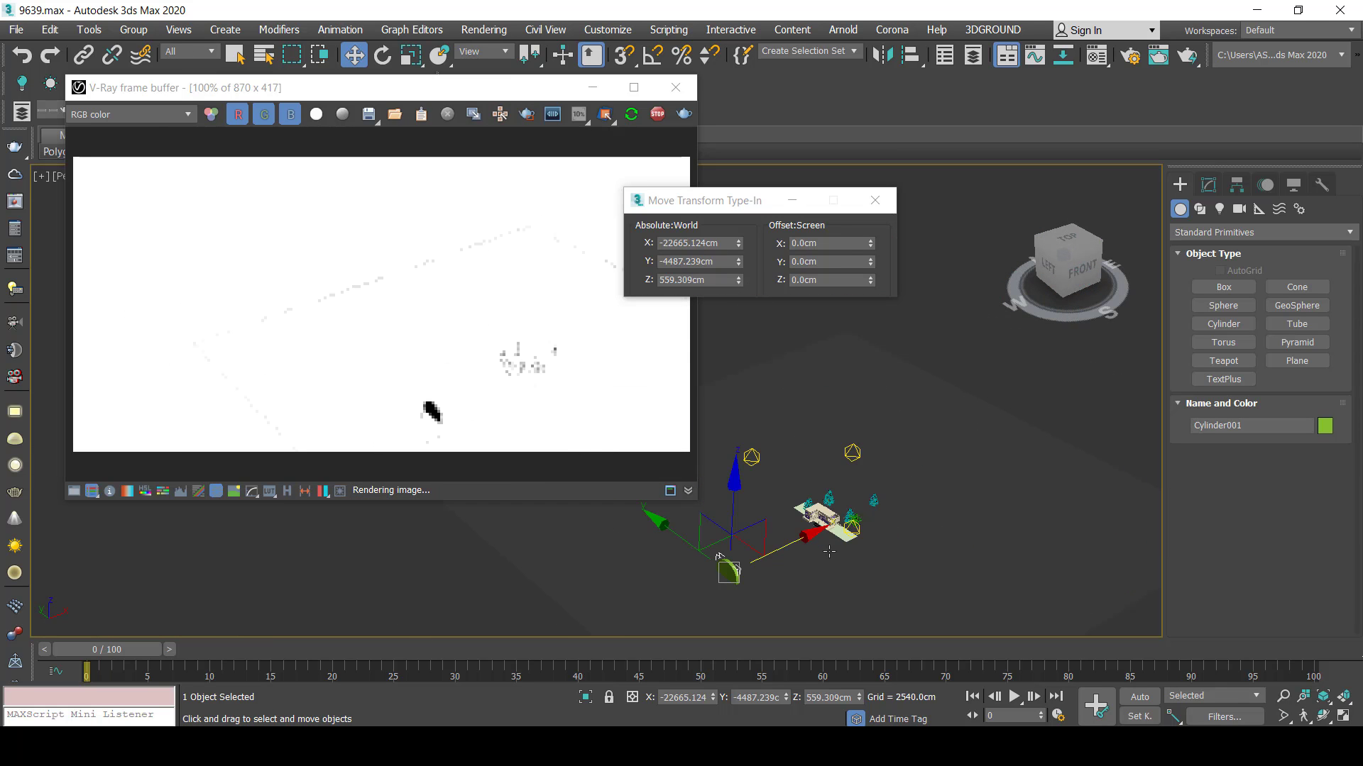
Move Cylinder001 behind the house and raise its Sides from 18 to 56.
{"action": "left_click_drag", "start_coordinate": [799, 548], "coordinate": [893, 477]}
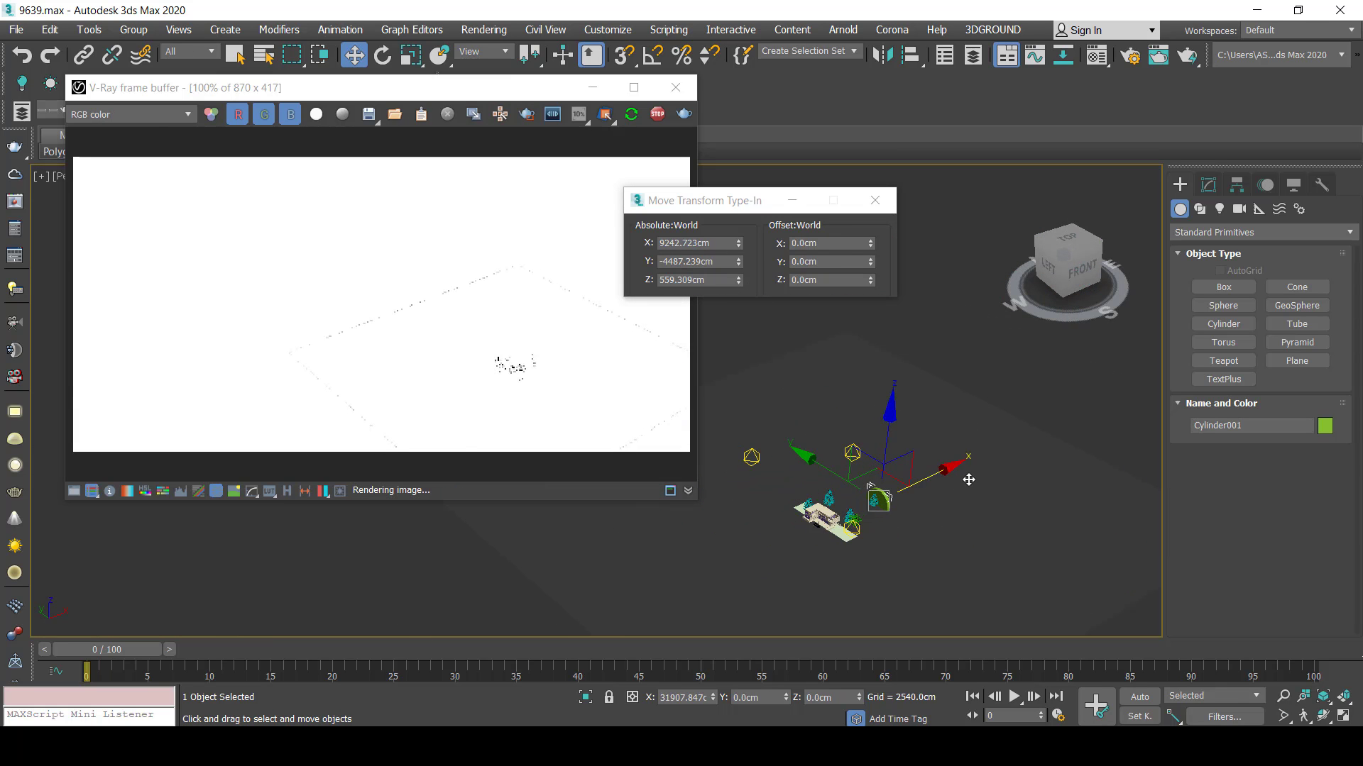
{"action": "key", "text": "l"}
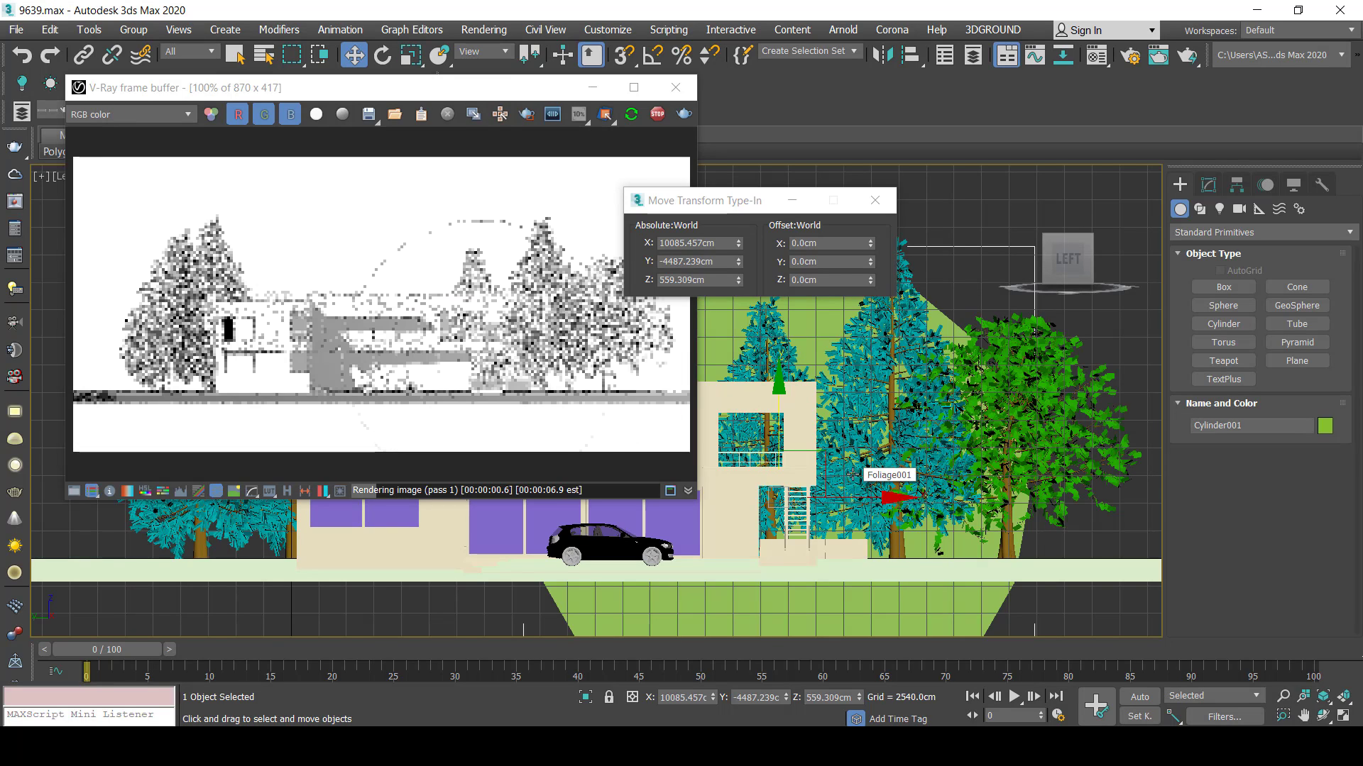
{"action": "left_click", "coordinate": [1208, 184]}
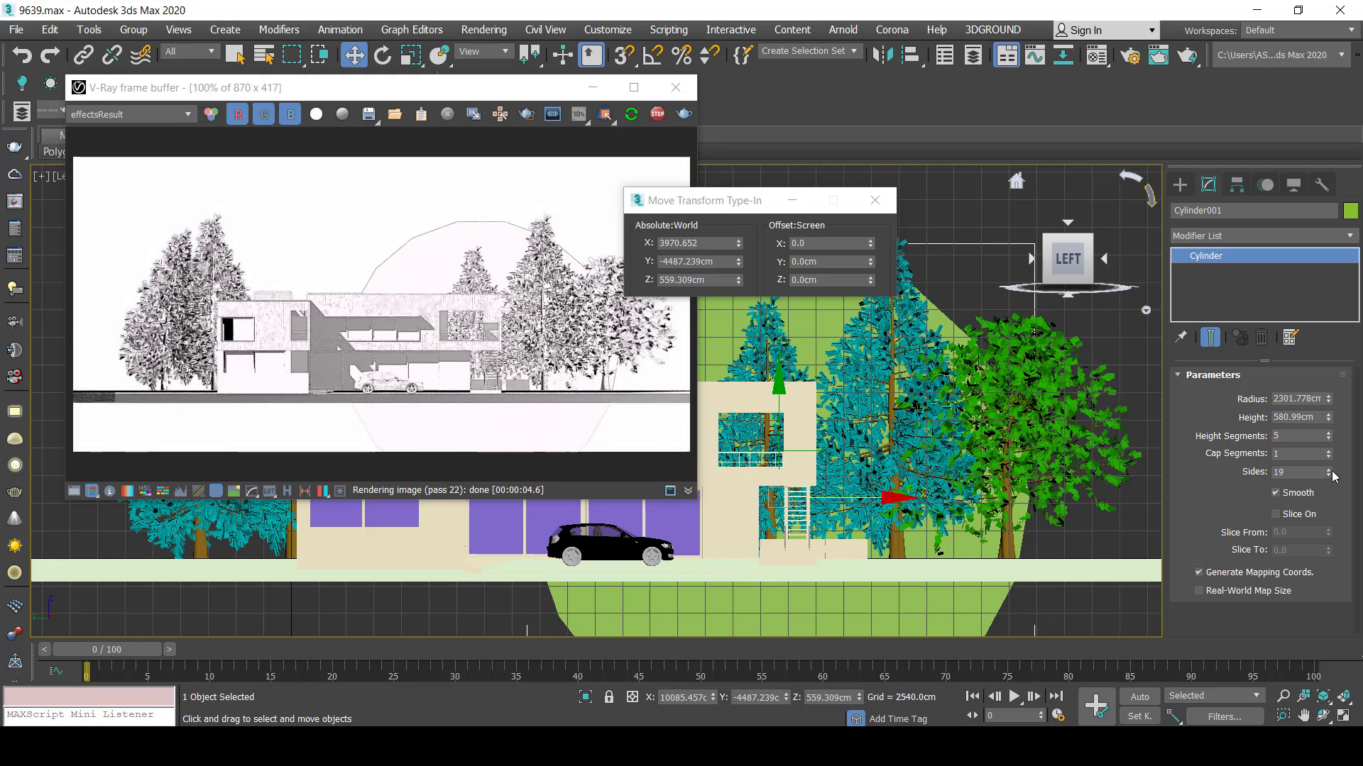
{"action": "left_click_drag", "start_coordinate": [1328, 470], "coordinate": [1328, 426]}
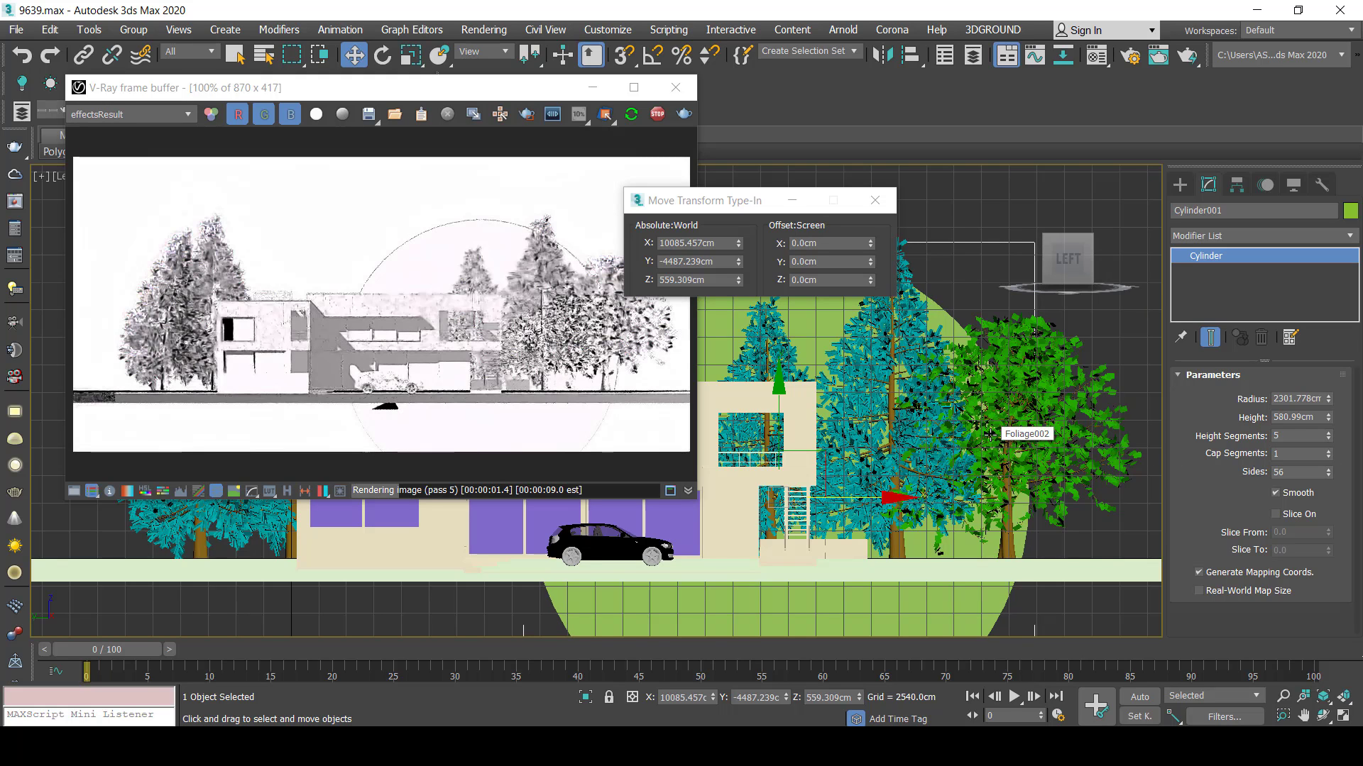
{"action": "left_click", "coordinate": [876, 201]}
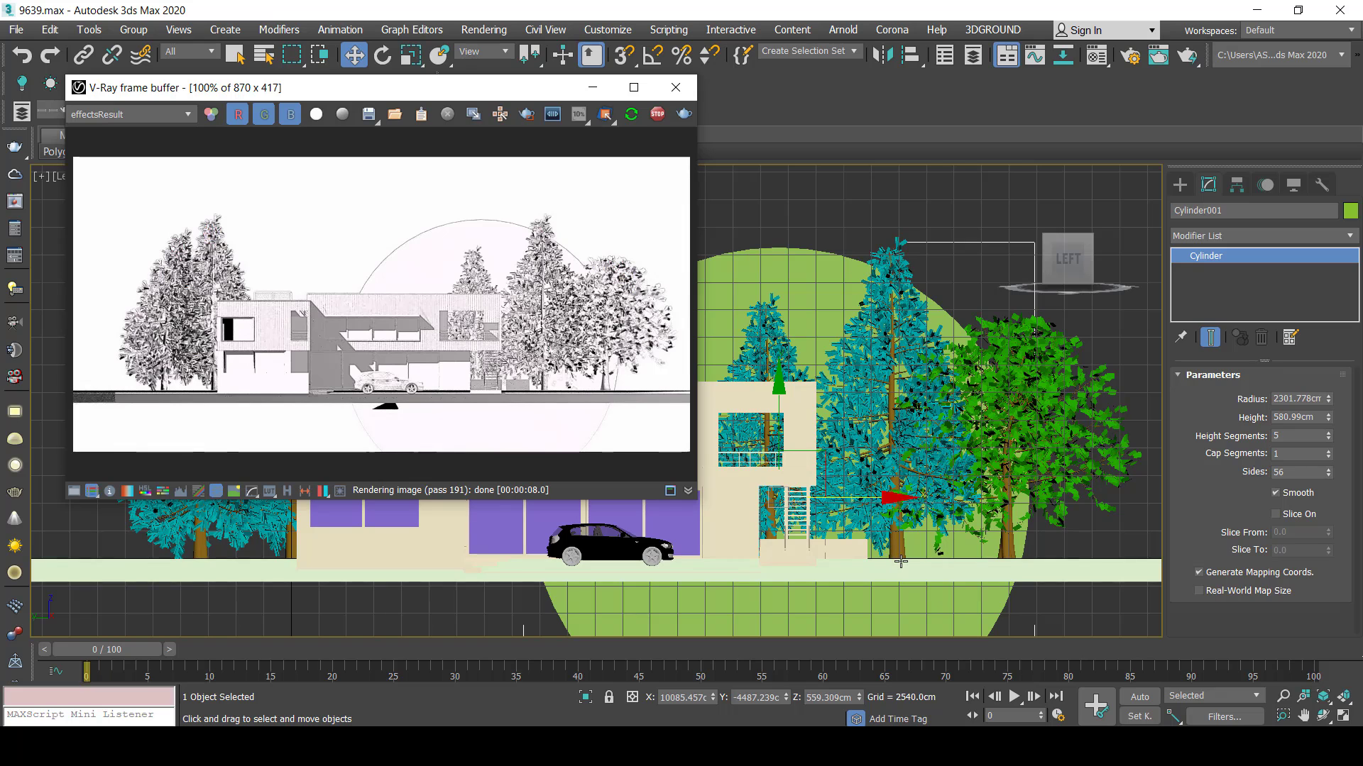
Select the ground strip box and edit its length value.
{"action": "left_click", "coordinate": [1035, 565]}
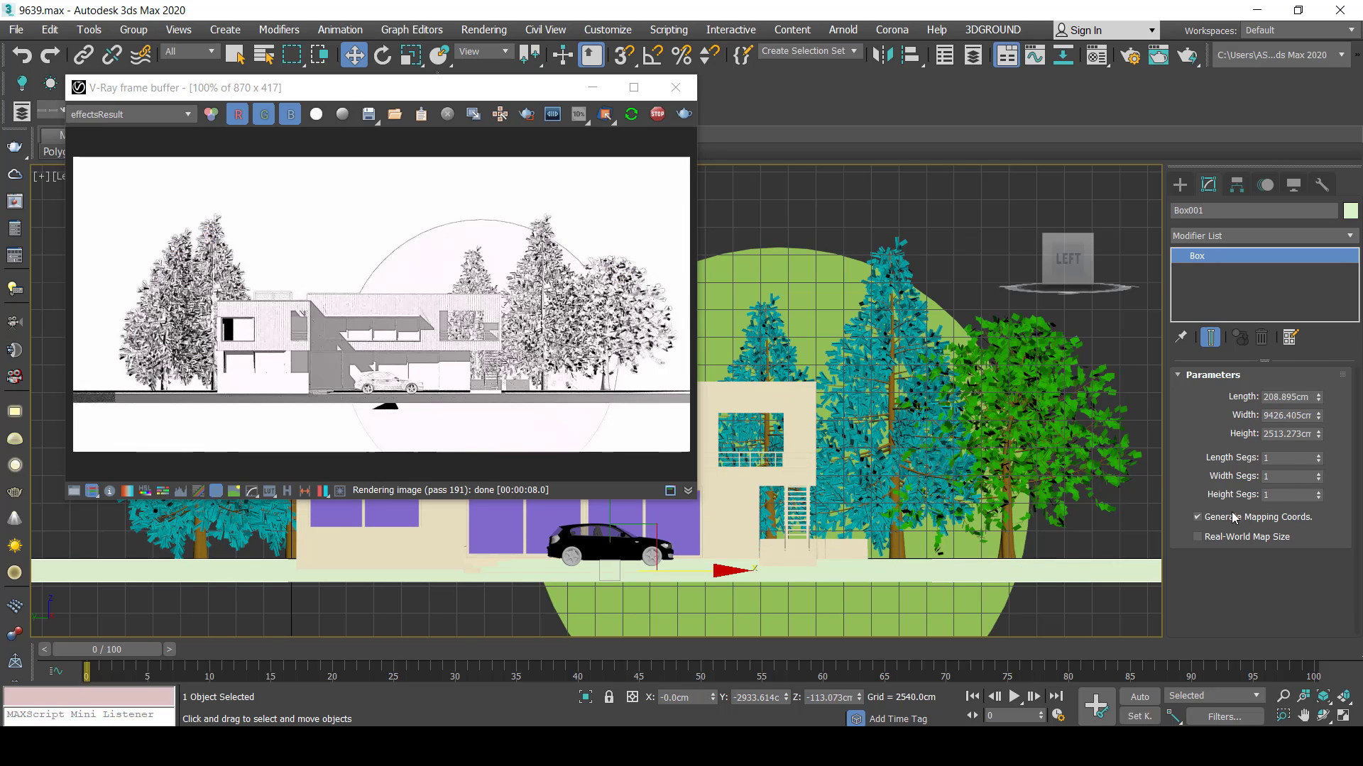
{"action": "left_click", "coordinate": [1319, 419]}
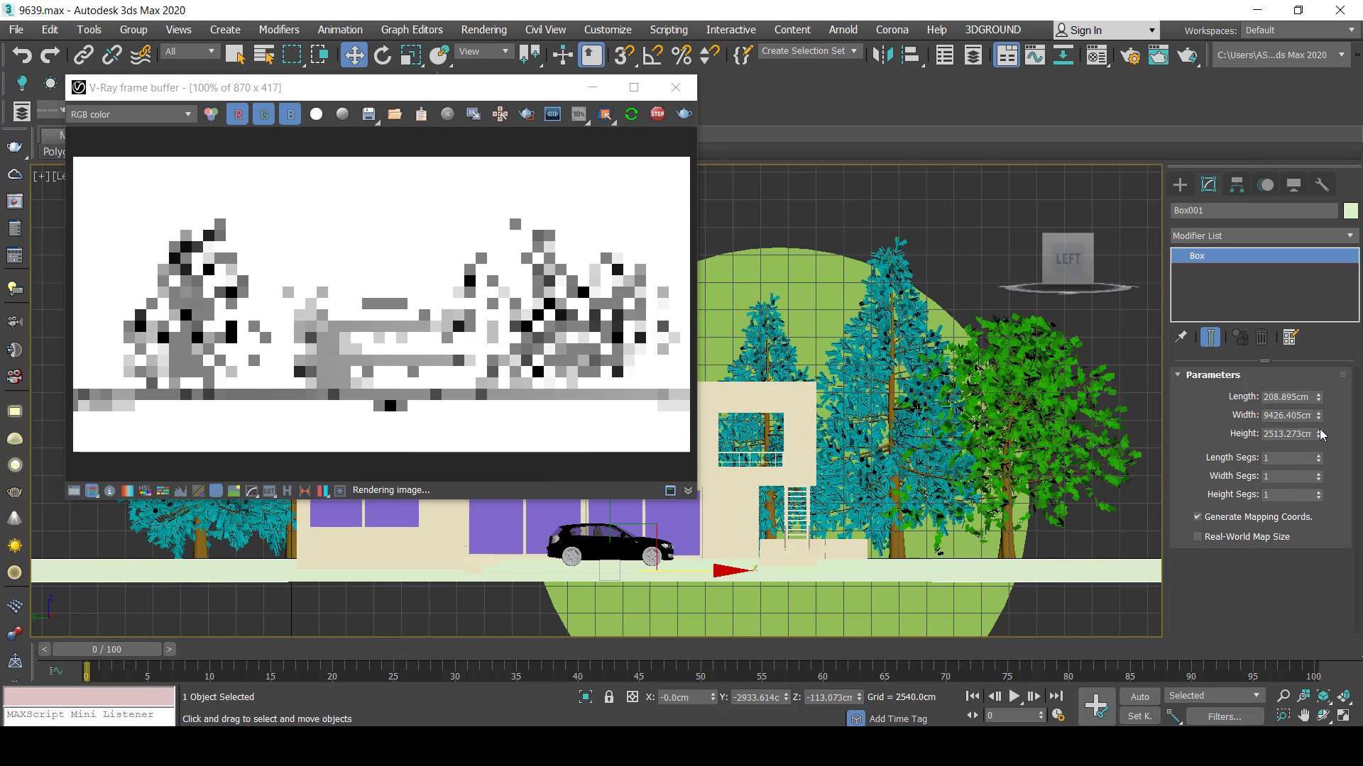
{"action": "left_click", "coordinate": [1311, 396]}
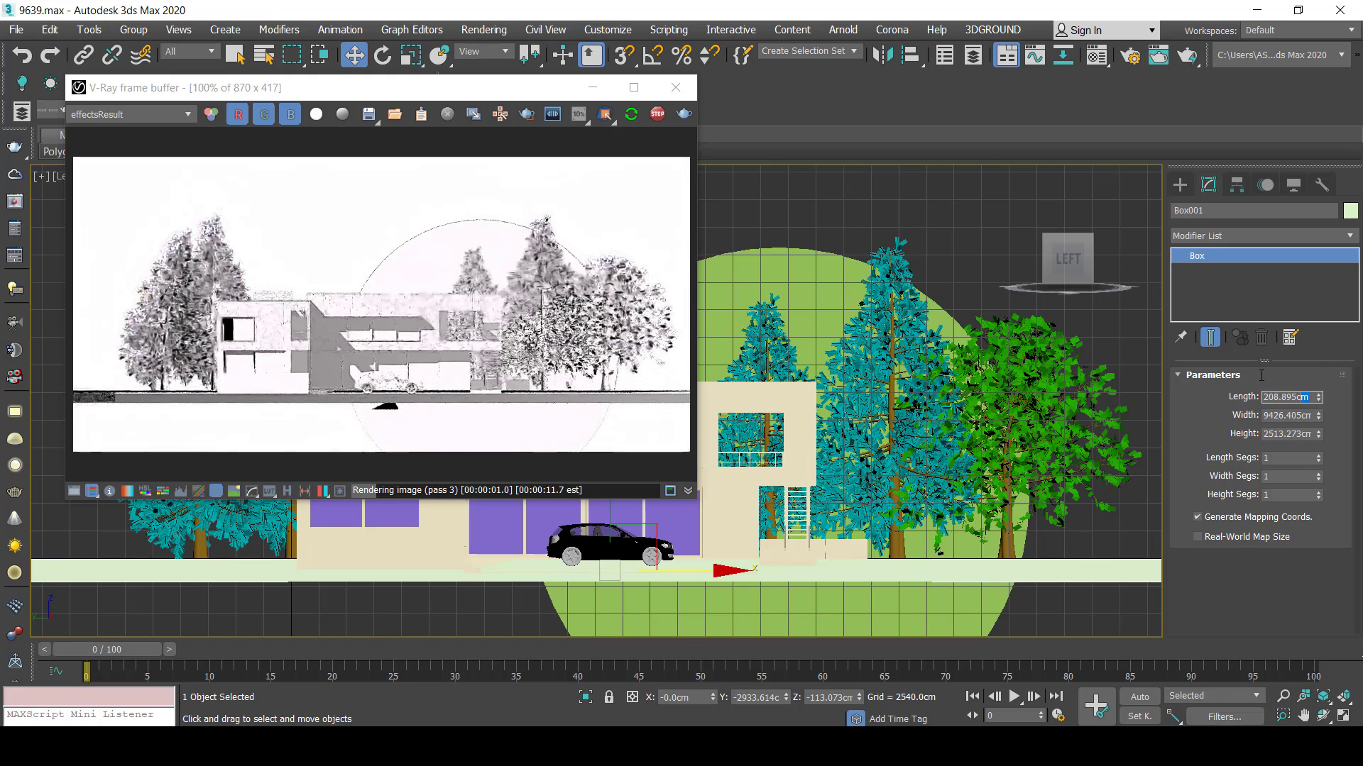
{"action": "left_click", "coordinate": [1319, 438]}
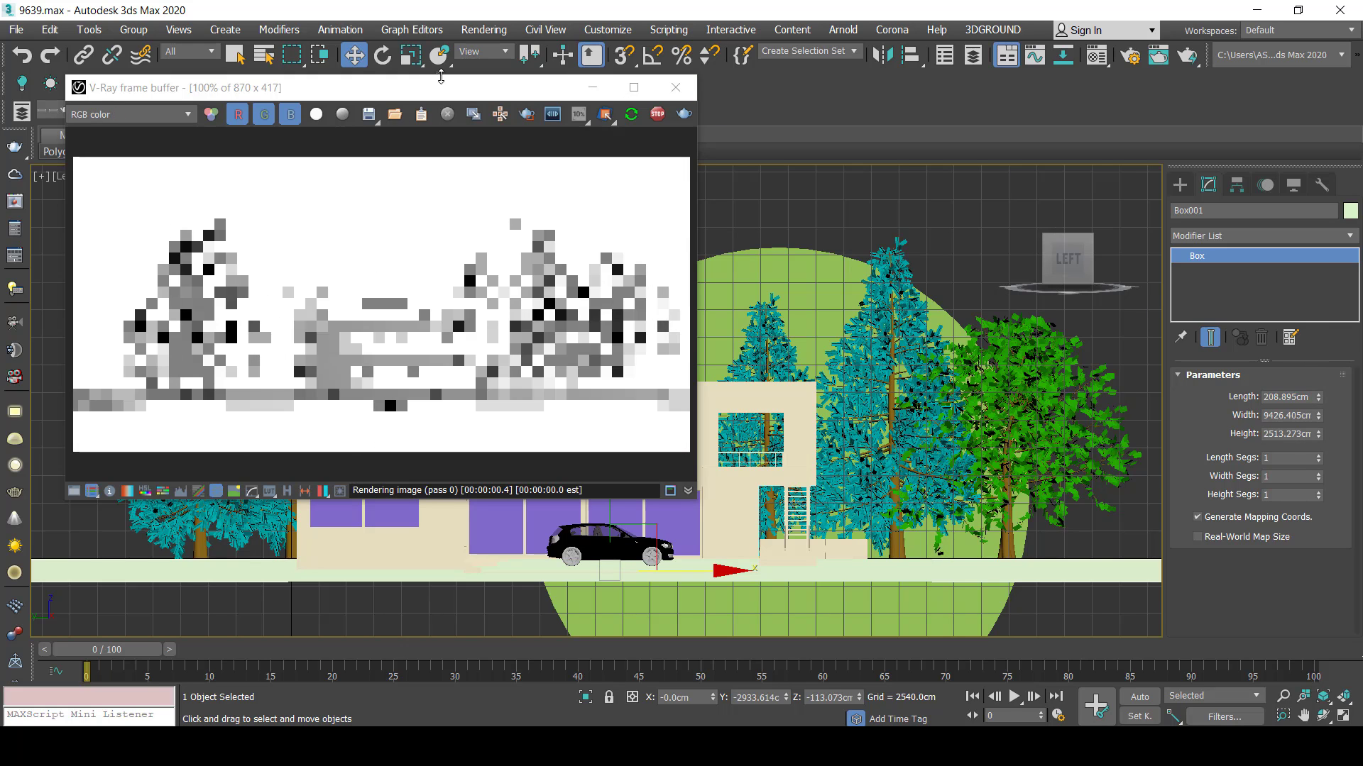
Scale the ground box taller, lower it beneath the house, and close the render preview.
{"action": "key", "text": "r"}
{"action": "left_click_drag", "start_coordinate": [441, 84], "coordinate": [1019, 59]}
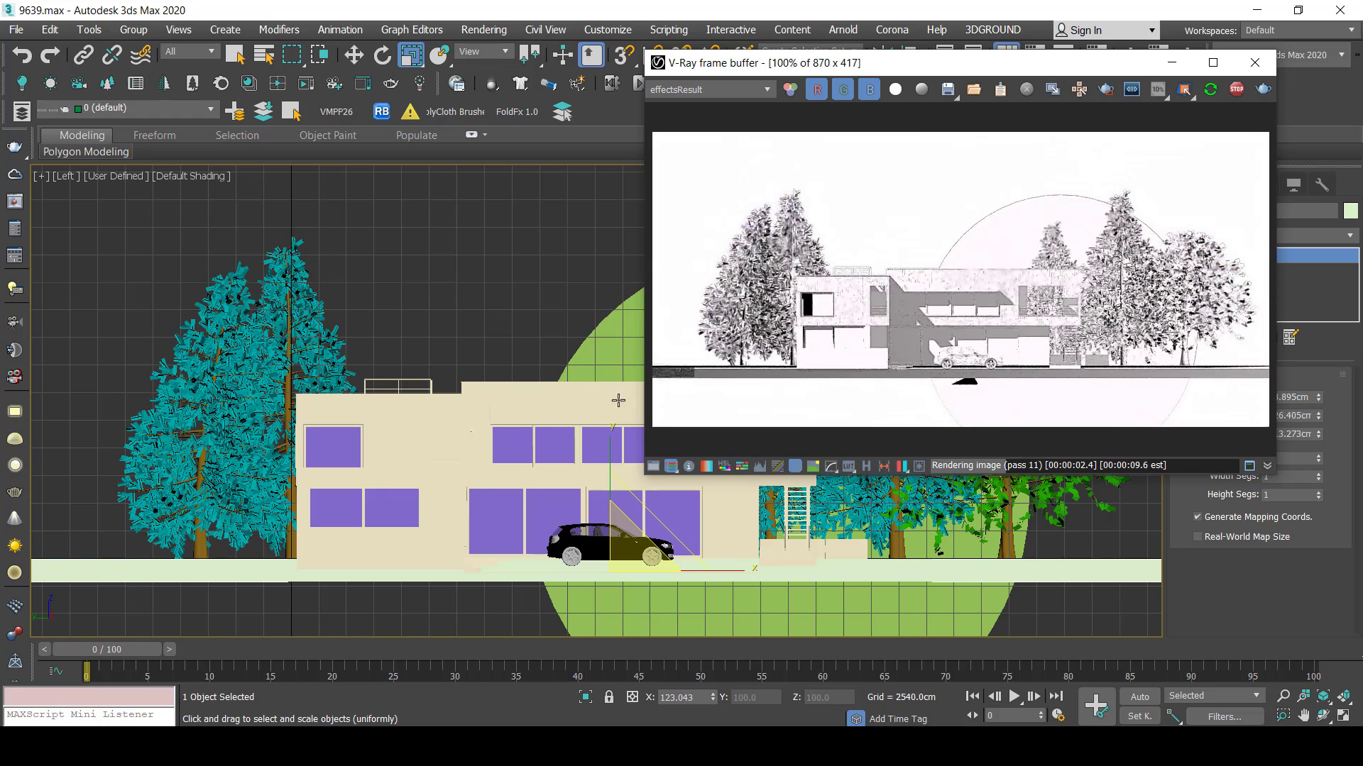
{"action": "left_click_drag", "start_coordinate": [612, 440], "coordinate": [406, 43]}
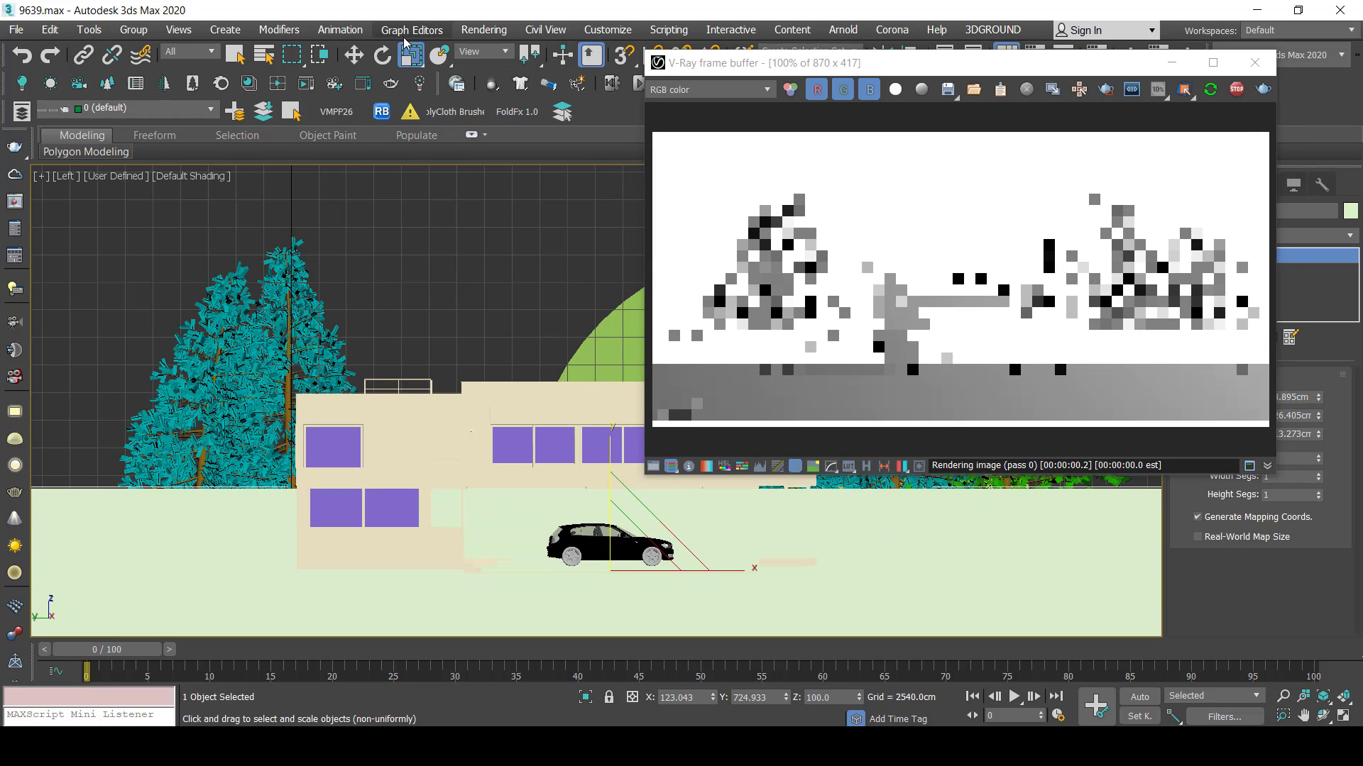
{"action": "key", "text": "w"}
{"action": "left_click_drag", "start_coordinate": [612, 470], "coordinate": [612, 525]}
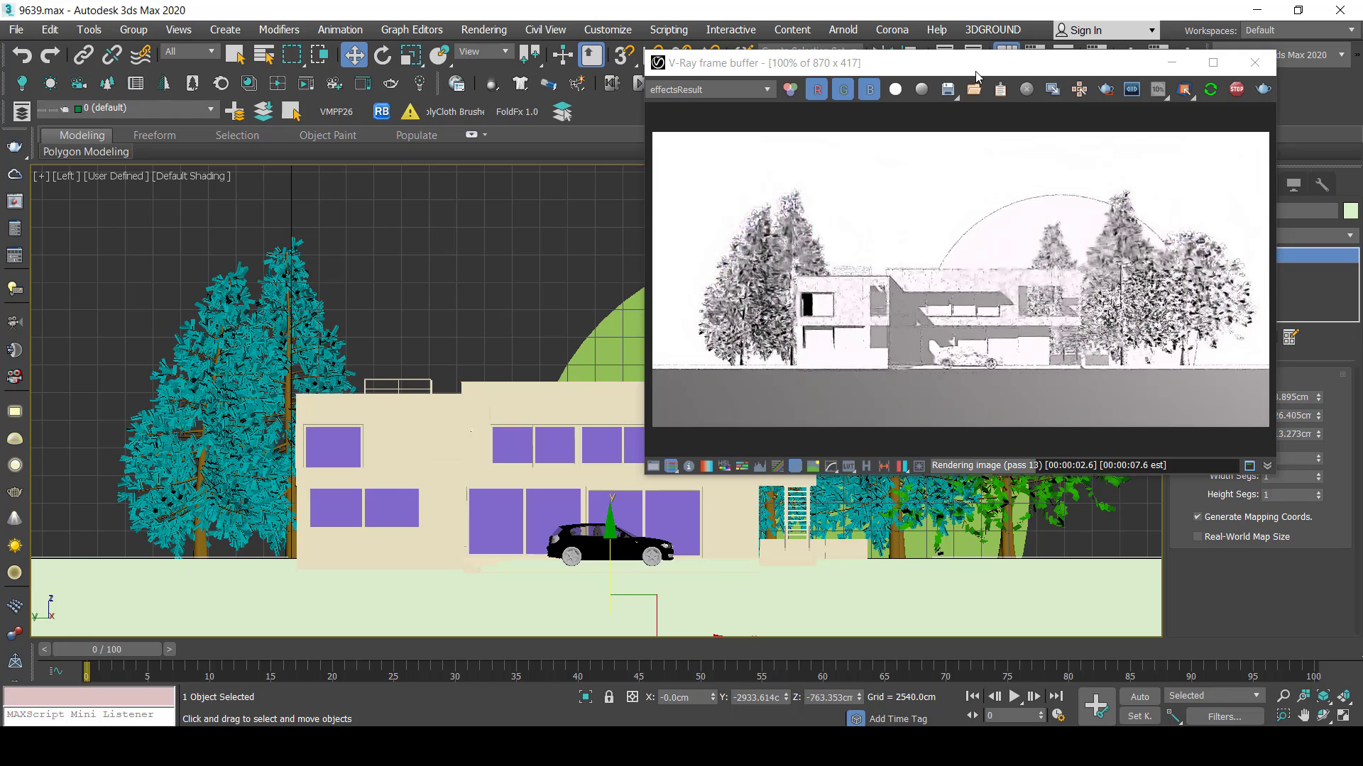
{"action": "left_click_drag", "start_coordinate": [976, 76], "coordinate": [685, 97]}
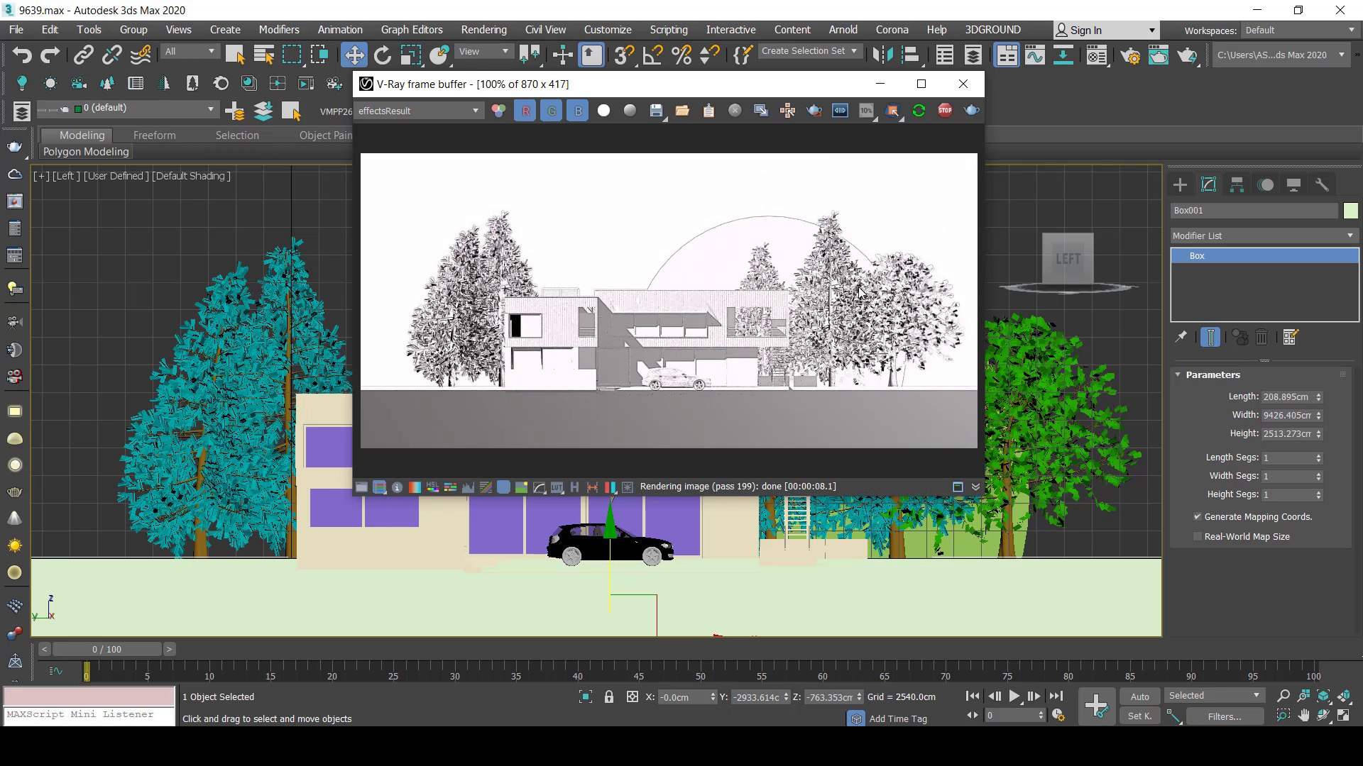
{"action": "left_click", "coordinate": [961, 83]}
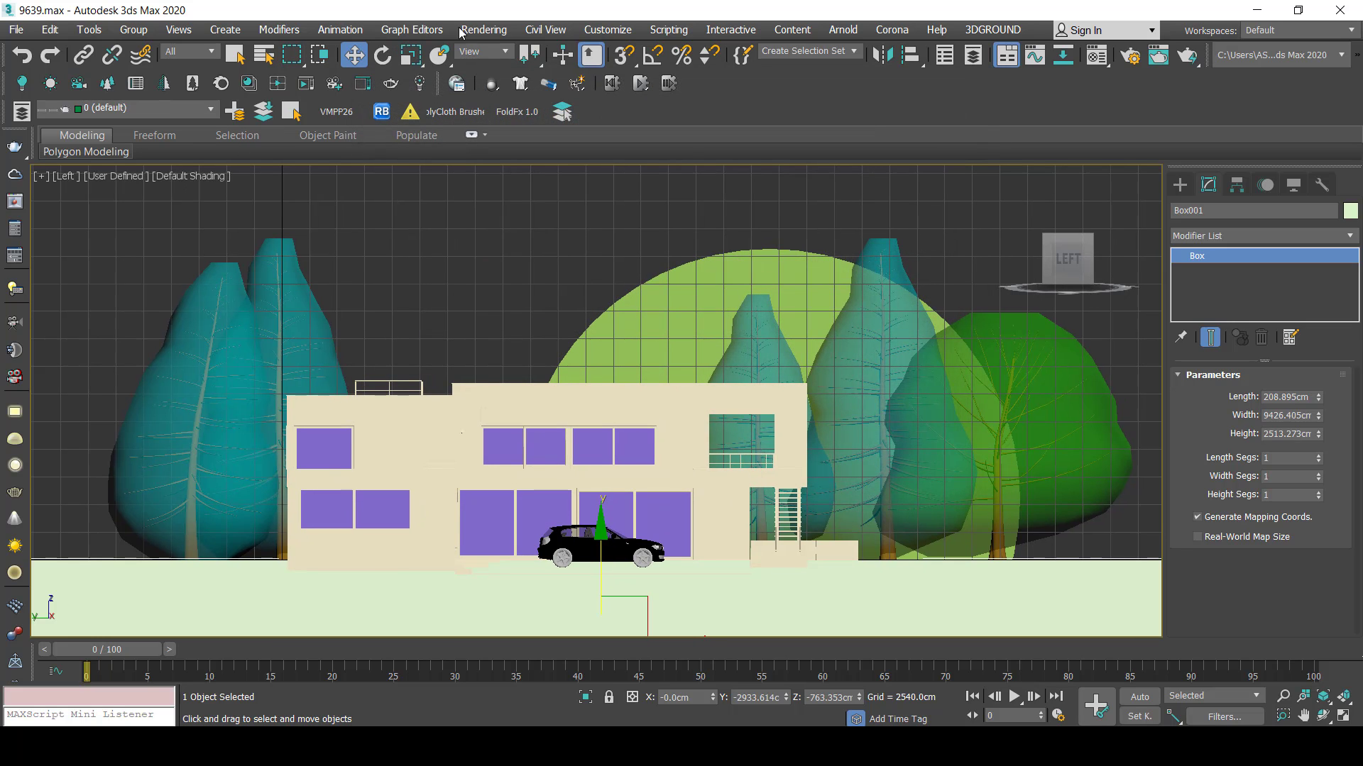
Inspect the VRayToon effect settings in Environment and Effects, then bring up Render Setup (F10).
{"action": "left_click", "coordinate": [483, 29]}
{"action": "left_click", "coordinate": [511, 221]}
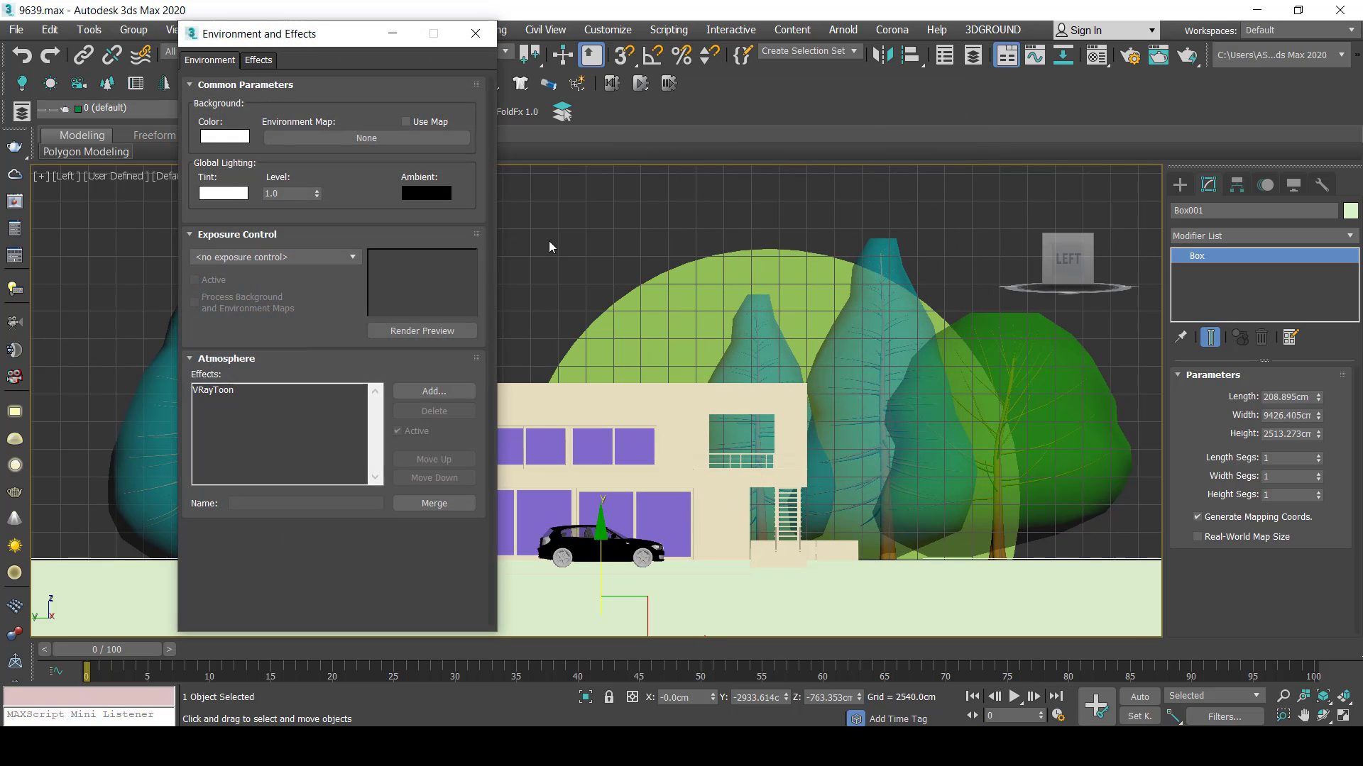
{"action": "left_click", "coordinate": [239, 389]}
{"action": "scroll", "coordinate": [287, 396], "scroll_direction": "down", "scroll_amount": 3}
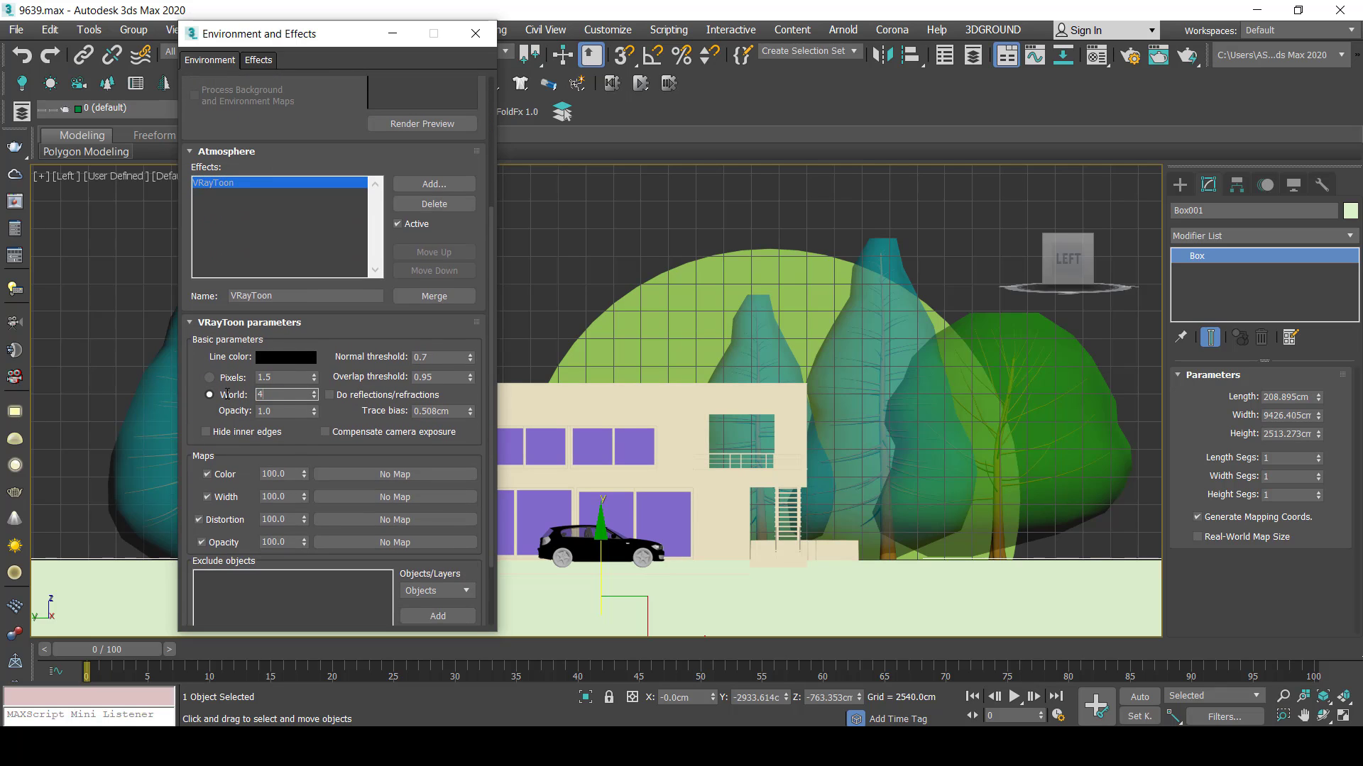
{"action": "left_click", "coordinate": [477, 44]}
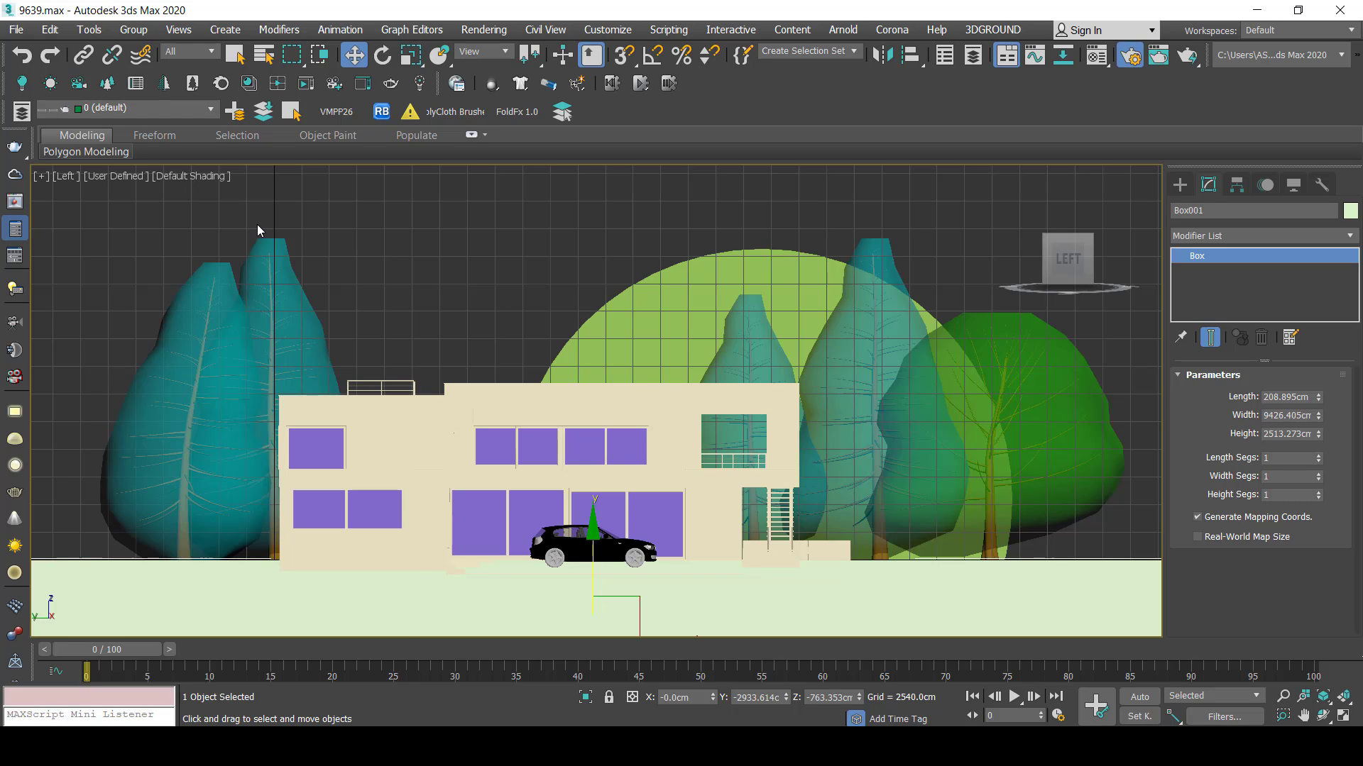
{"action": "key", "text": "F10"}
Show the safe frame border and set the Common output size to 1600 × 768.
{"action": "key", "text": "shift+f"}
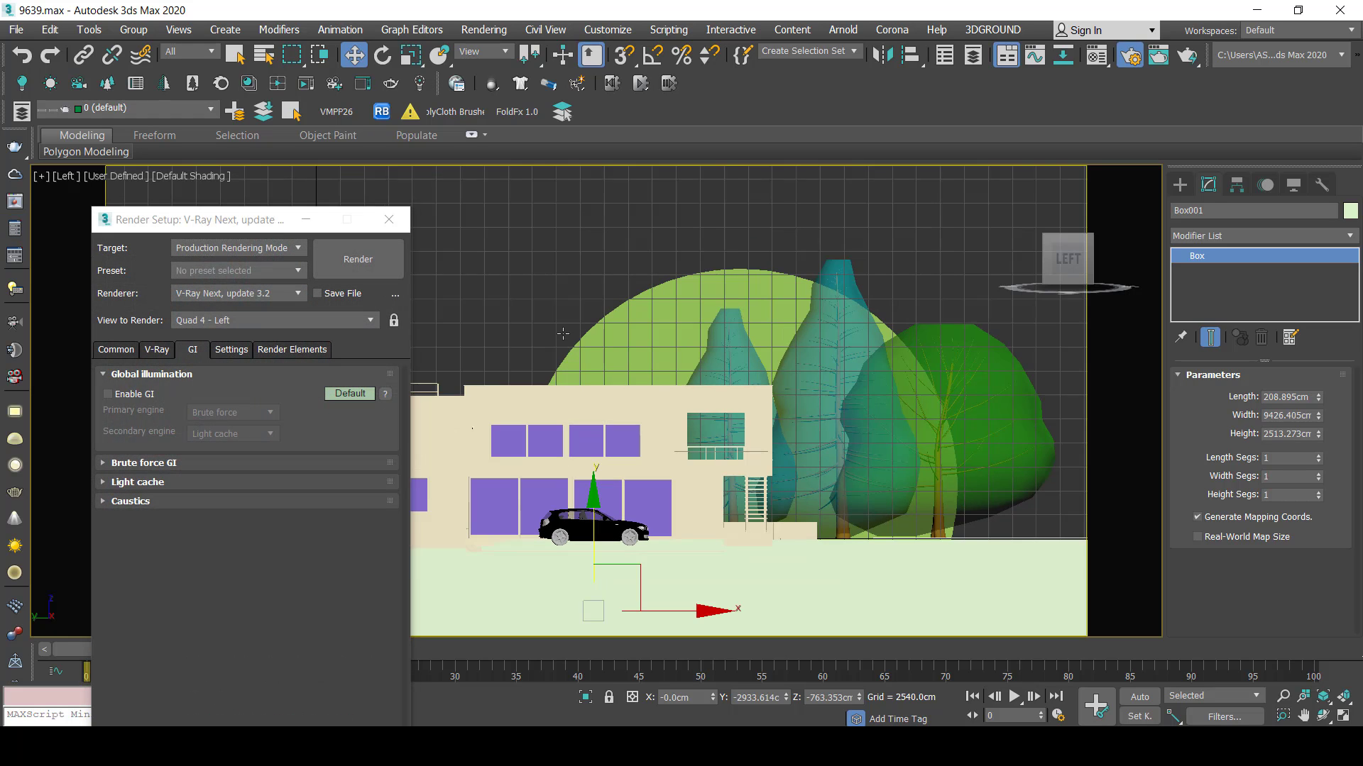
{"action": "left_click", "coordinate": [110, 357]}
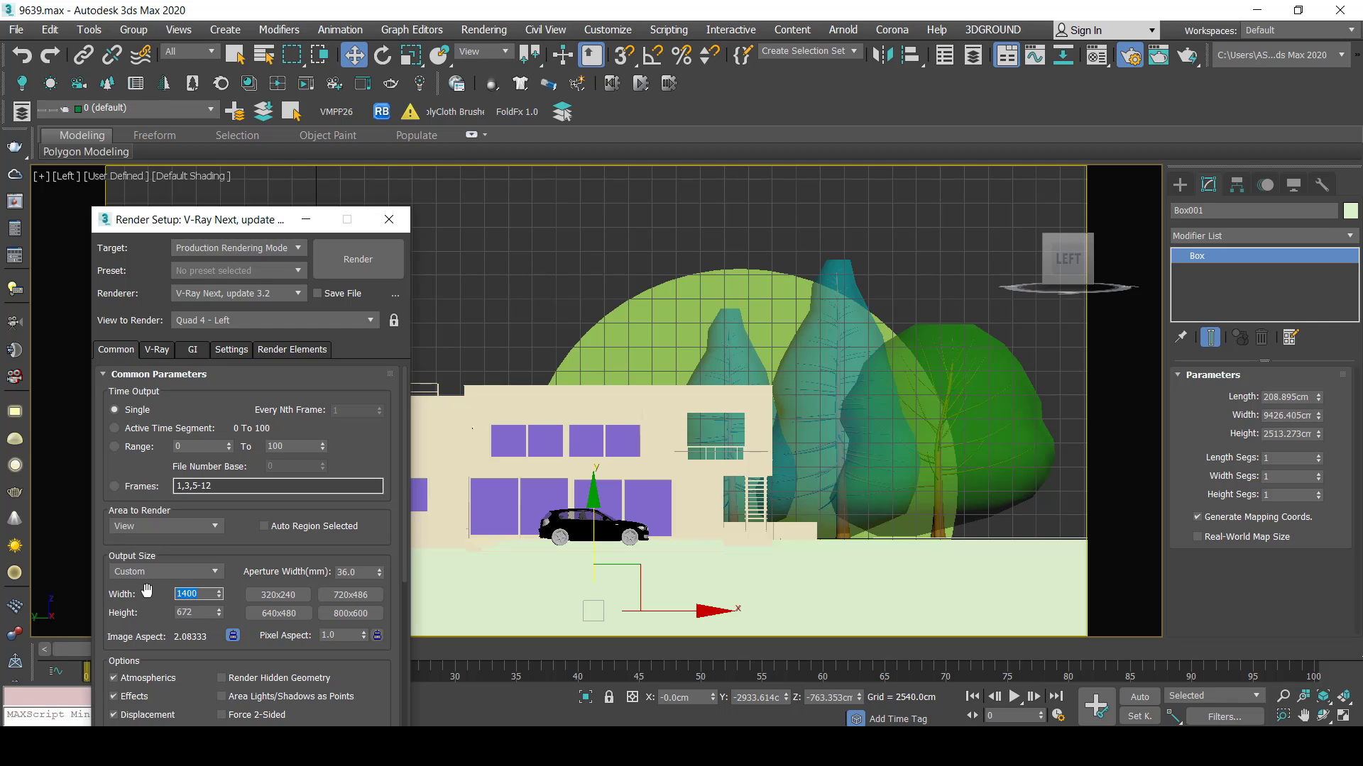
{"action": "left_click_drag", "start_coordinate": [257, 220], "coordinate": [305, 58]}
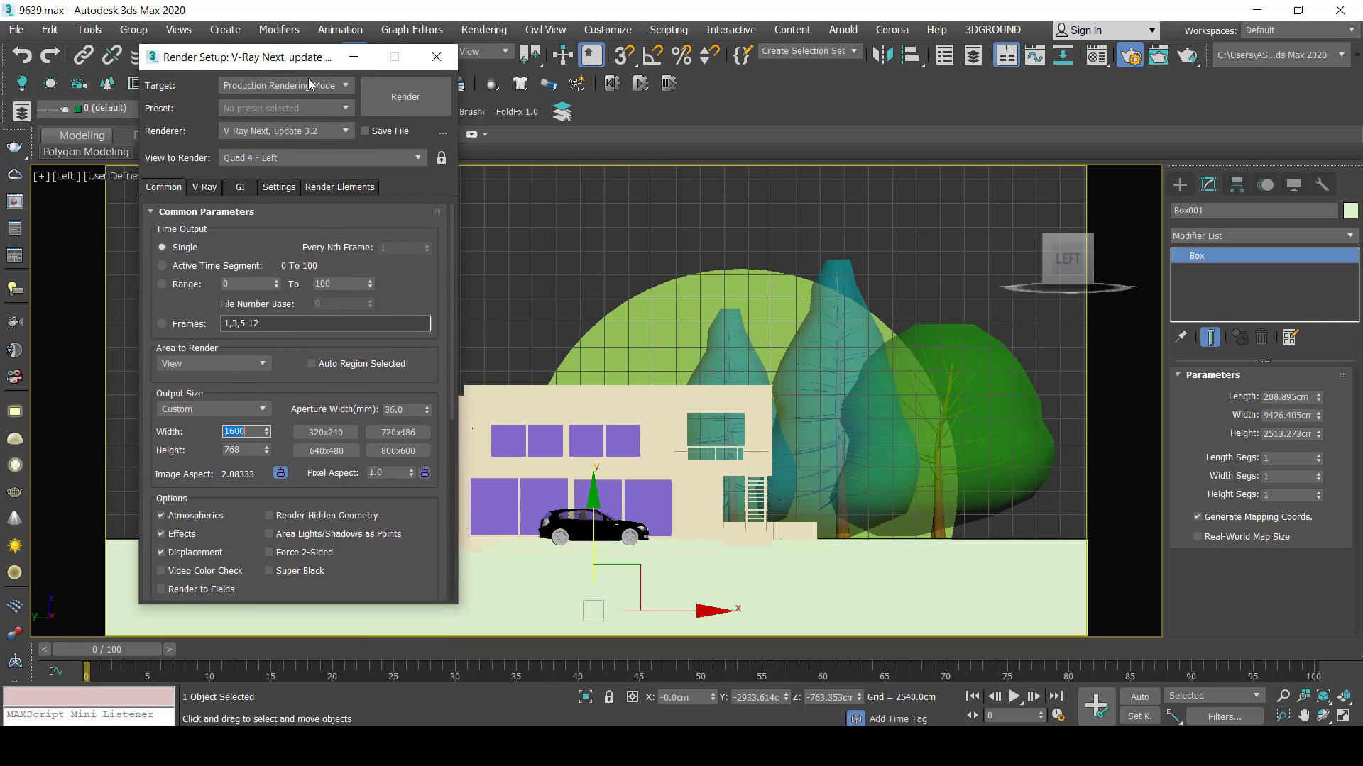
Render the full elevation at 1600 × 768, inspect it, and close Render Setup.
{"action": "left_click", "coordinate": [365, 96]}
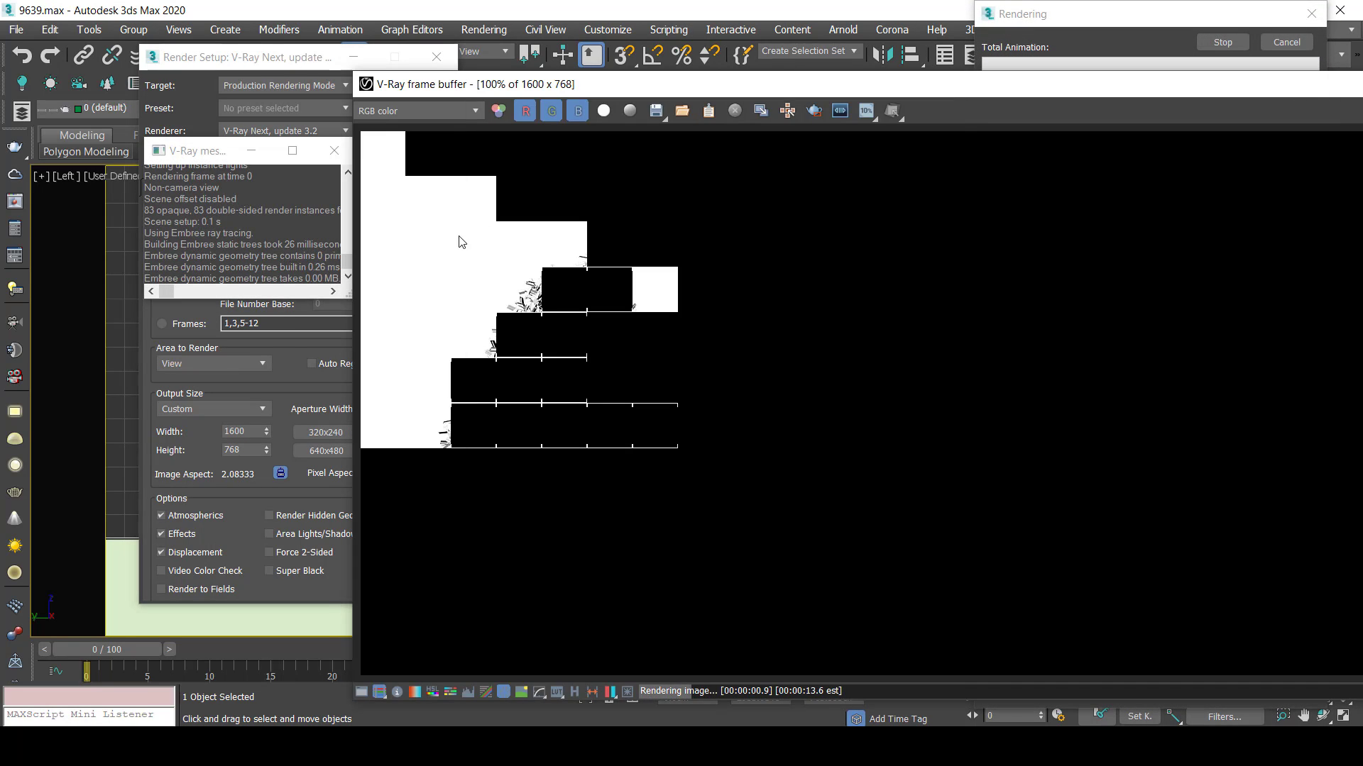
{"action": "left_click", "coordinate": [342, 163]}
{"action": "left_click_drag", "start_coordinate": [568, 84], "coordinate": [348, 53]}
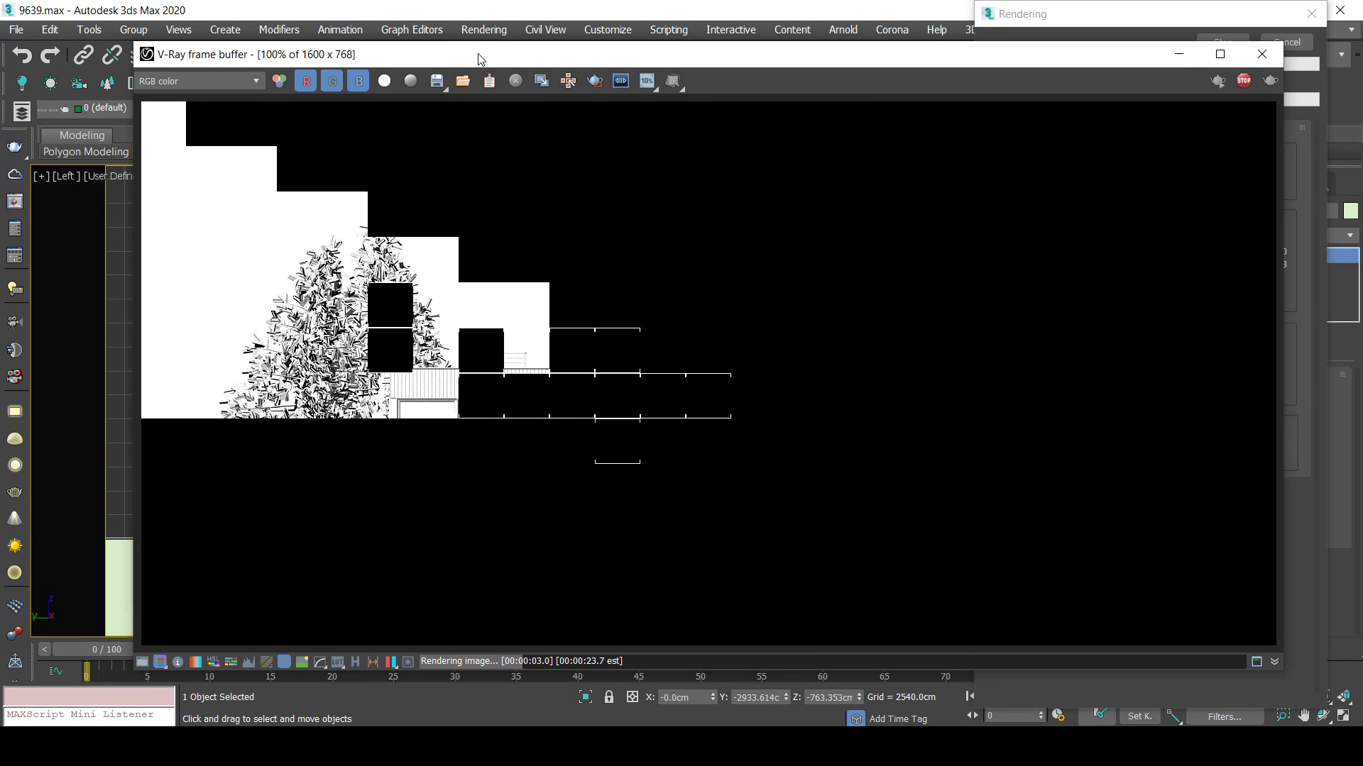
{"action": "scroll", "coordinate": [525, 385], "scroll_direction": "up", "scroll_amount": 1}
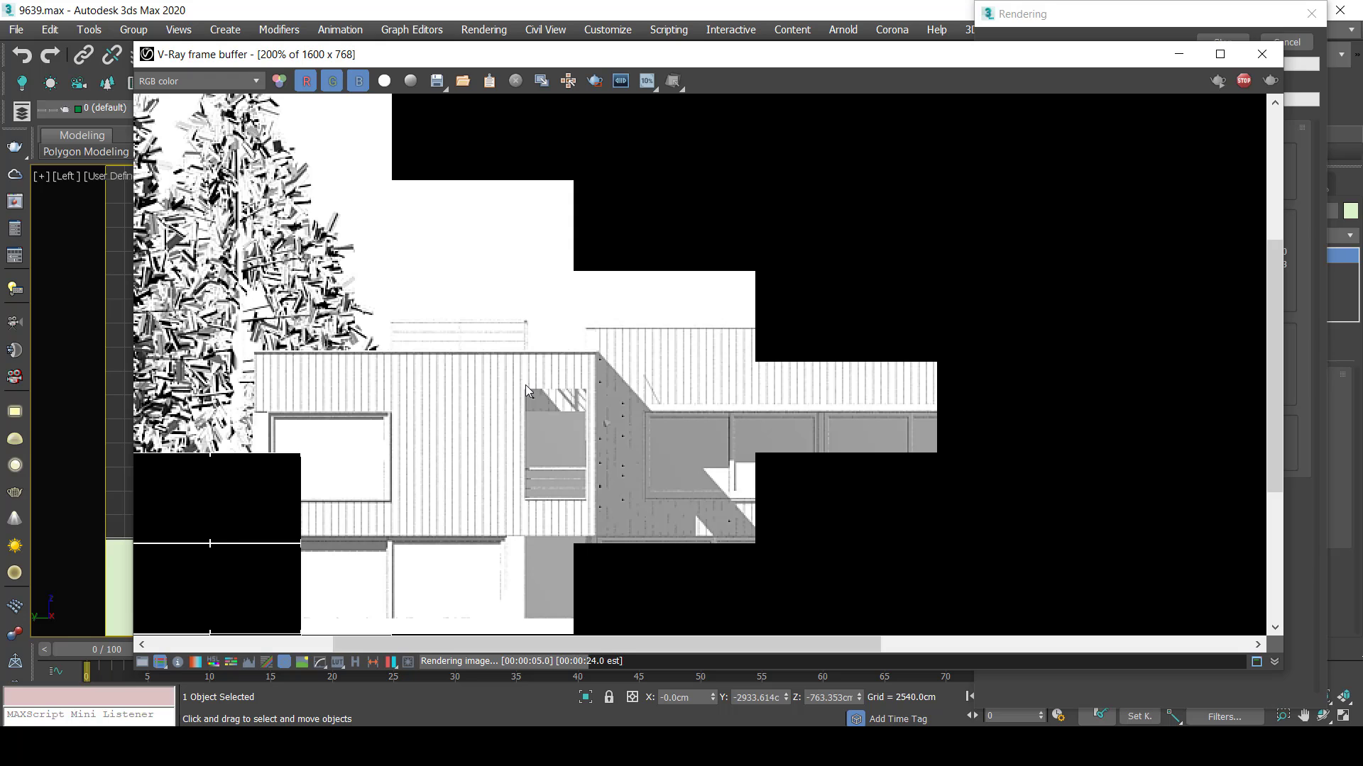
{"action": "scroll", "coordinate": [526, 385], "scroll_direction": "down", "scroll_amount": 1}
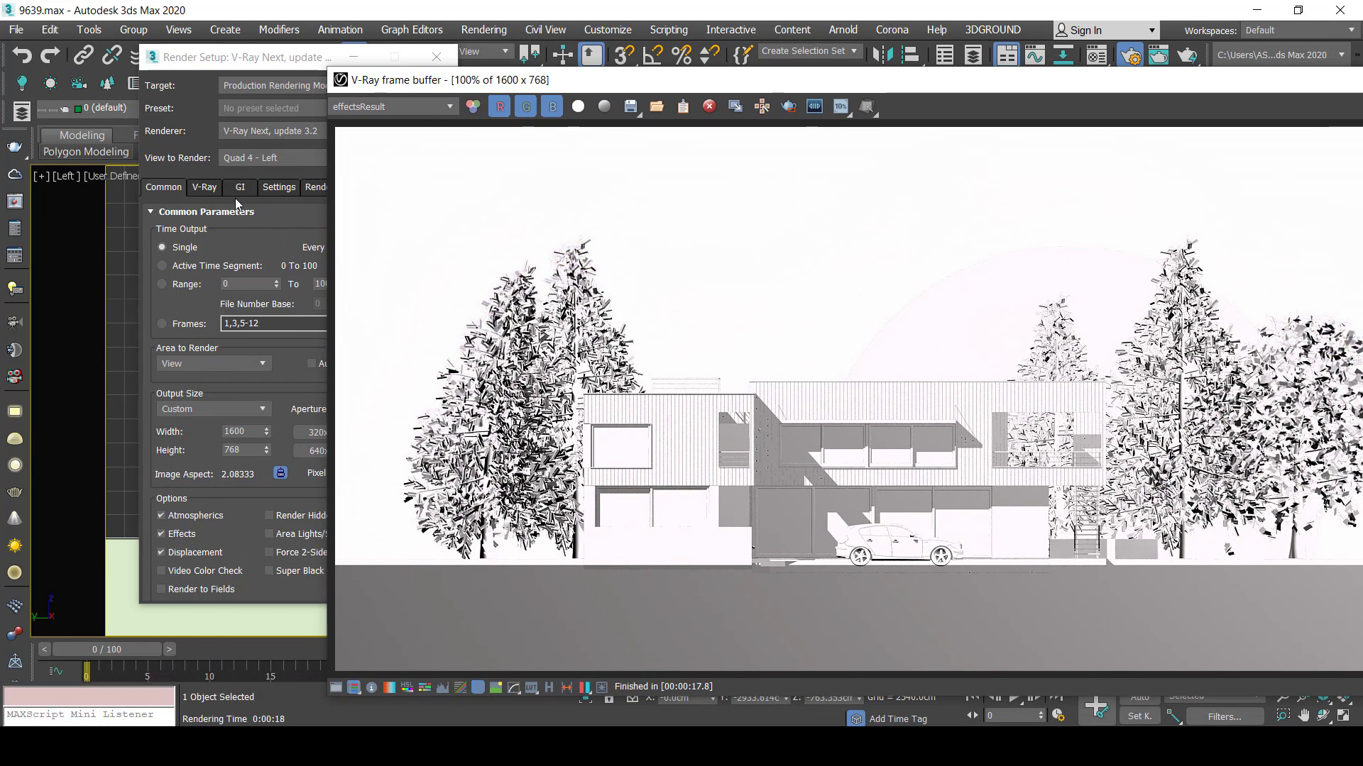
{"action": "left_click", "coordinate": [447, 62]}
{"action": "left_click", "coordinate": [483, 29]}
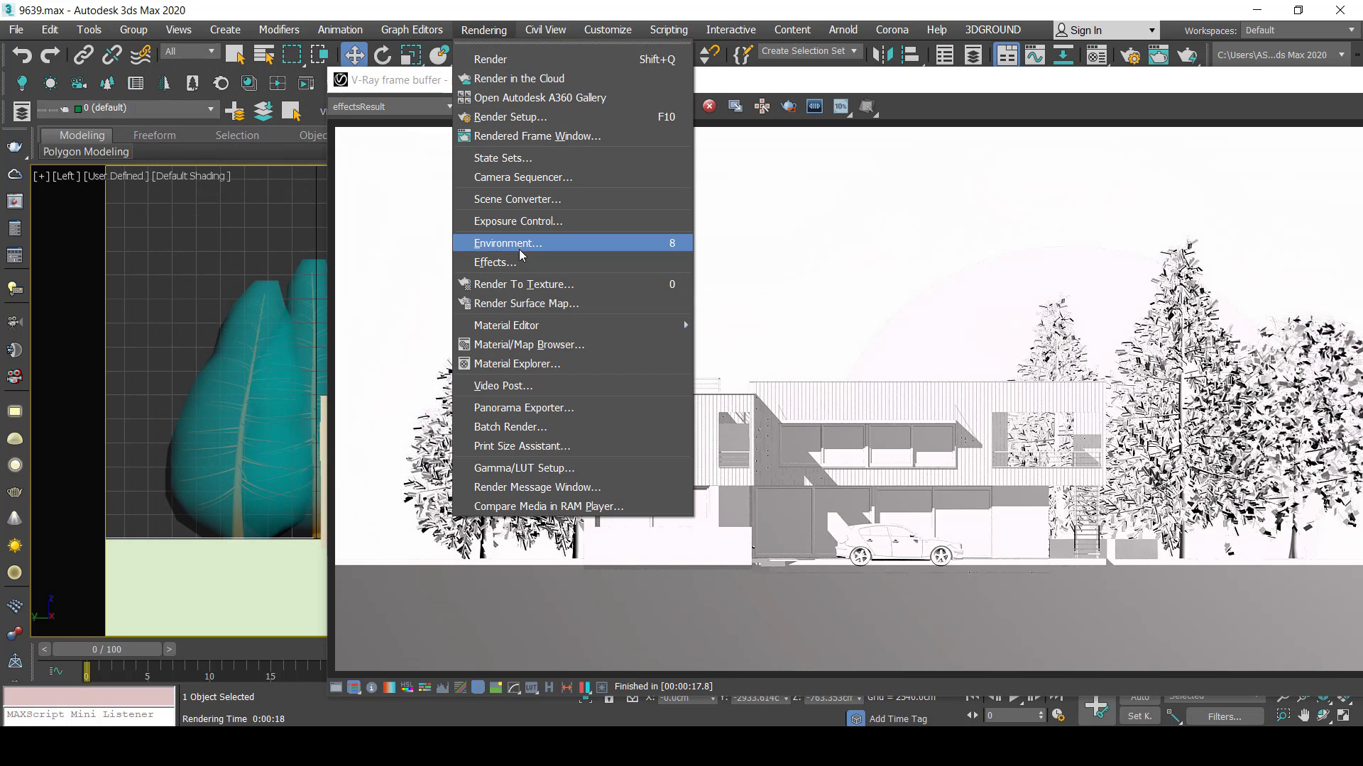
Set the VRayToon outline width to 3.0 pixels in Environment and Effects.
{"action": "left_click", "coordinate": [535, 262]}
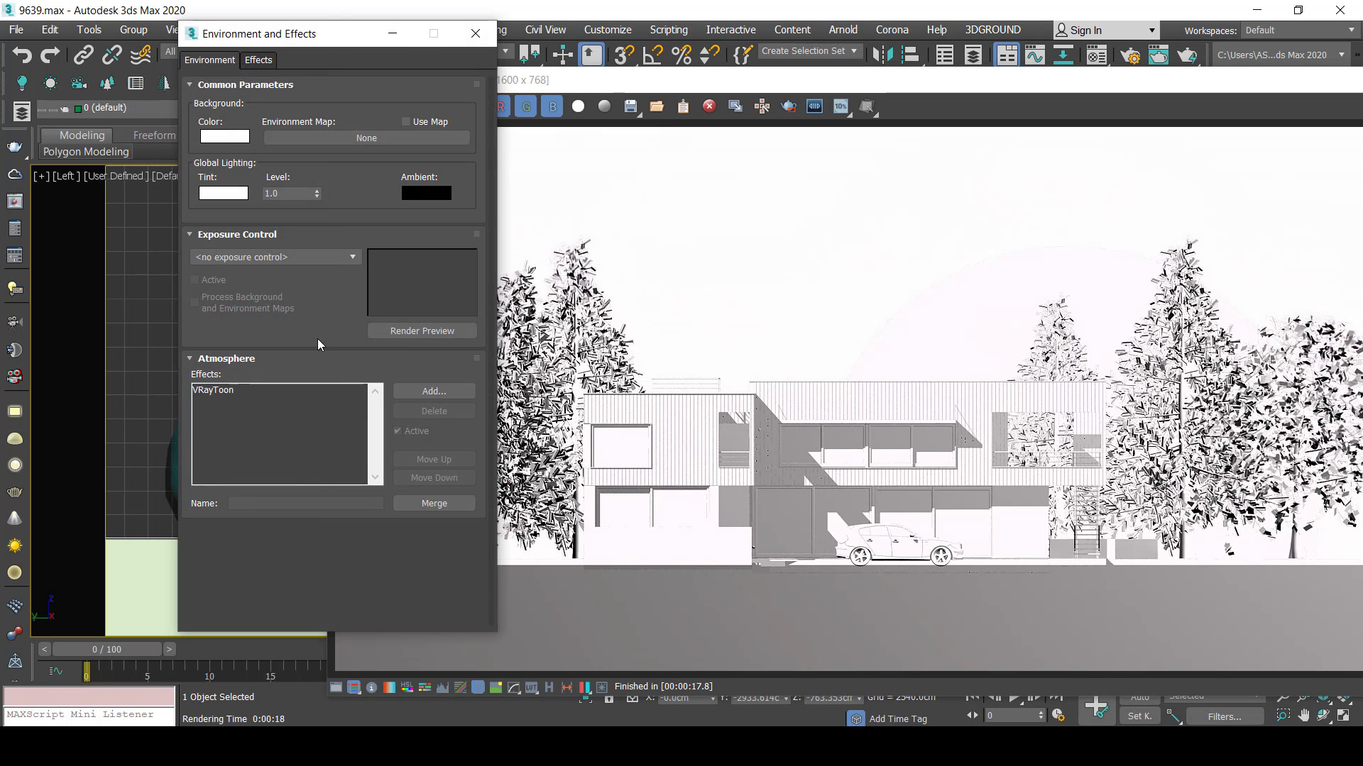
{"action": "left_click", "coordinate": [234, 390]}
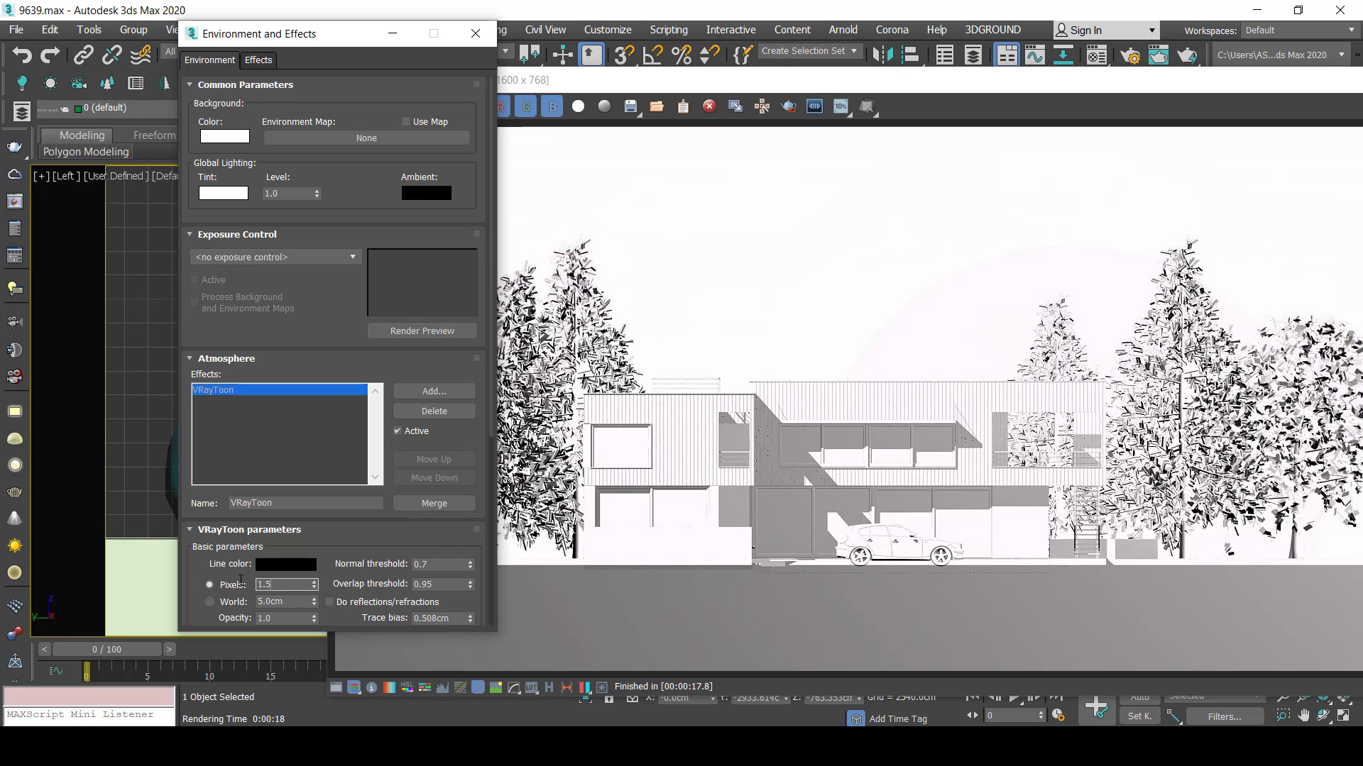
{"action": "left_click", "coordinate": [1061, 116]}
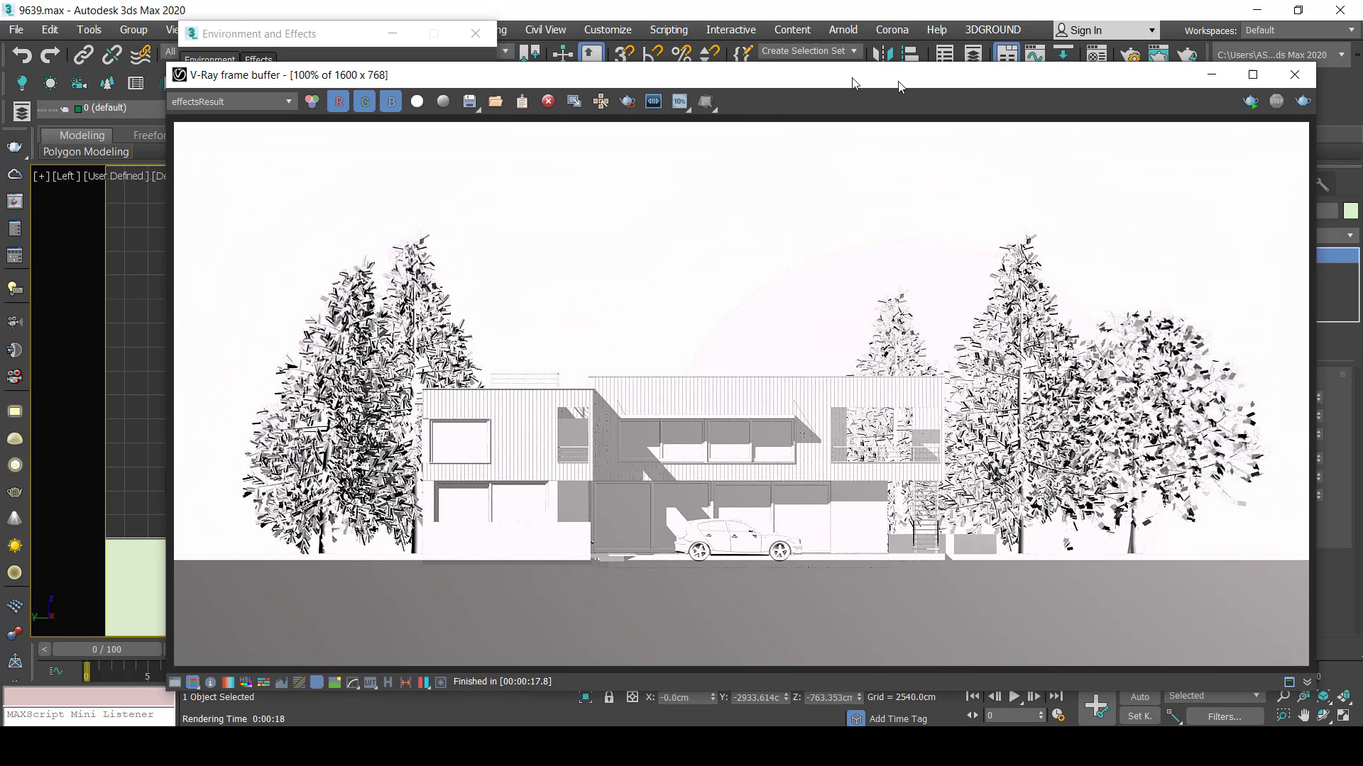
Re-render the elevation with the 3-pixel outlines and inspect the result.
{"action": "left_click", "coordinate": [1256, 102]}
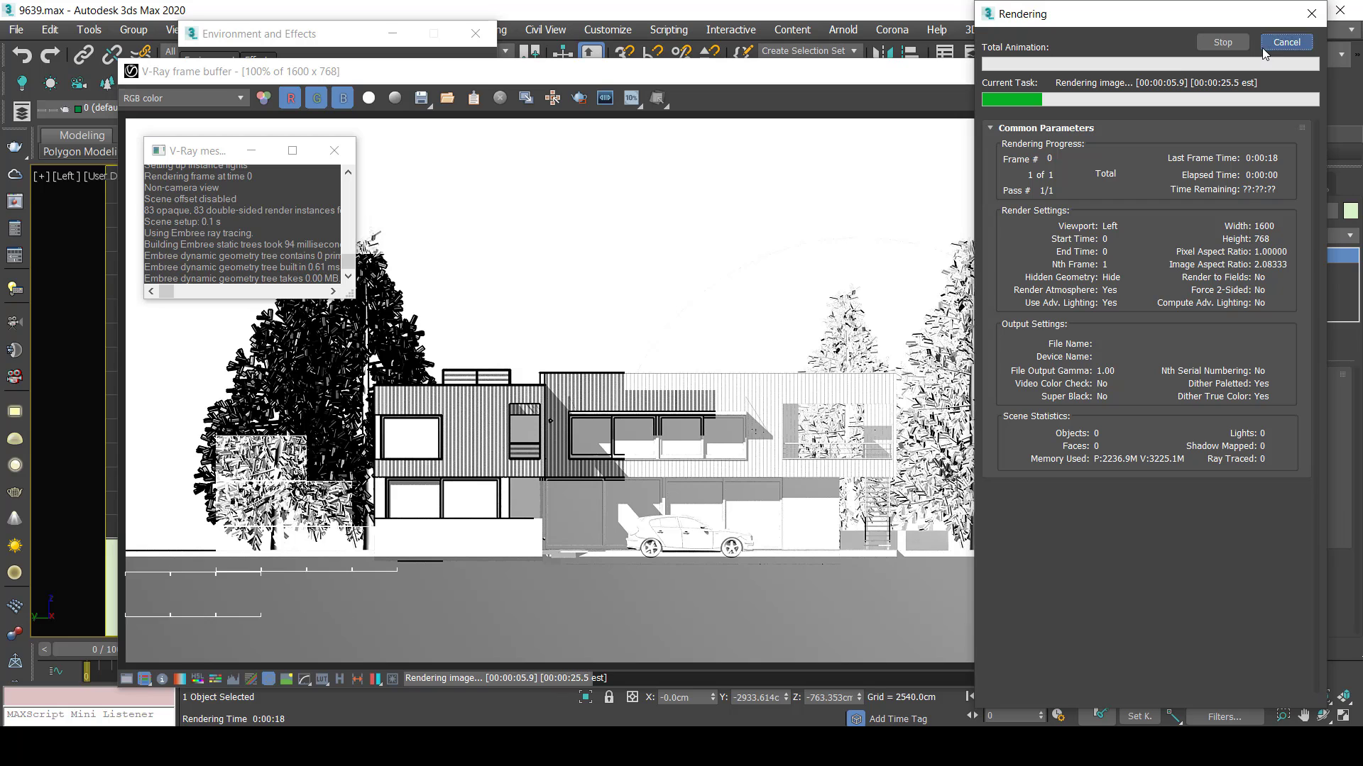
{"action": "left_click", "coordinate": [333, 150]}
{"action": "left_click_drag", "start_coordinate": [326, 71], "coordinate": [600, 67]}
{"action": "left_click", "coordinate": [295, 353]}
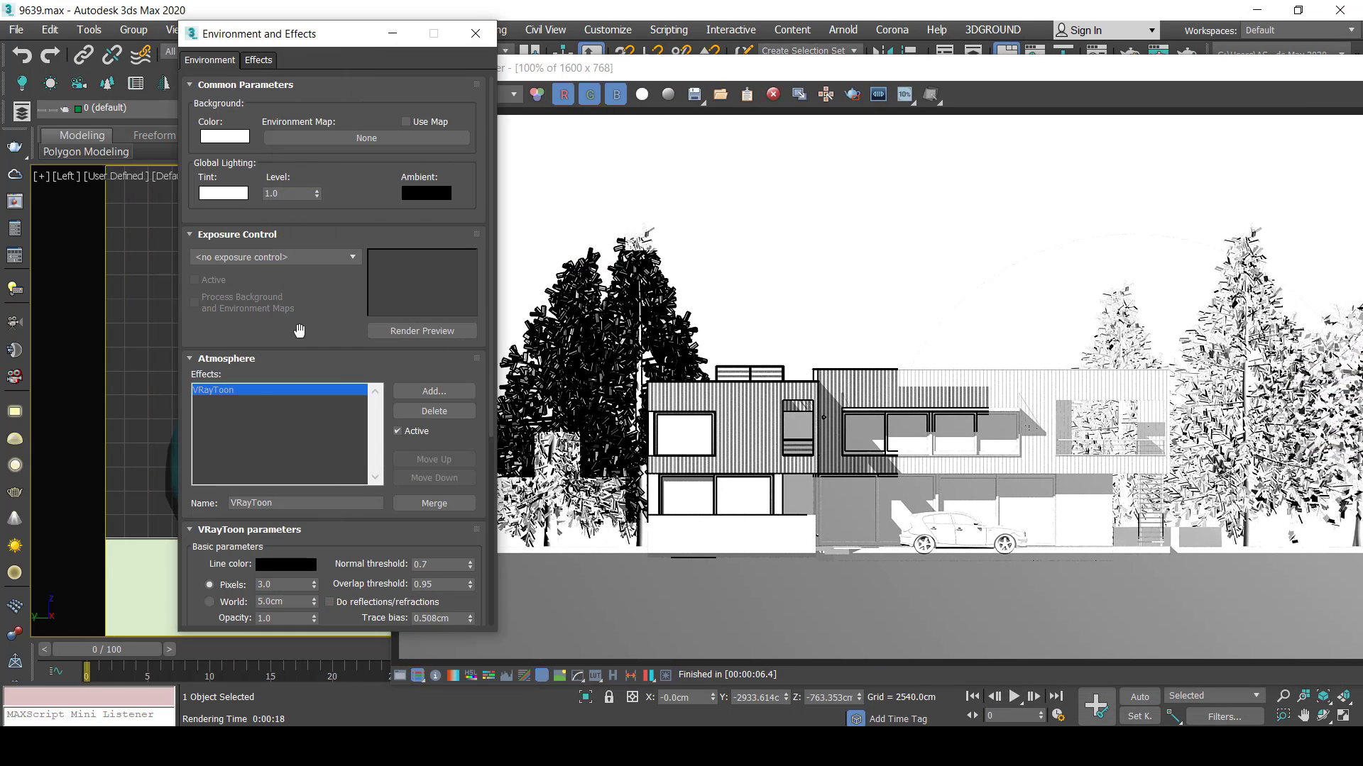
{"action": "scroll", "coordinate": [281, 498], "scroll_direction": "down", "scroll_amount": 2}
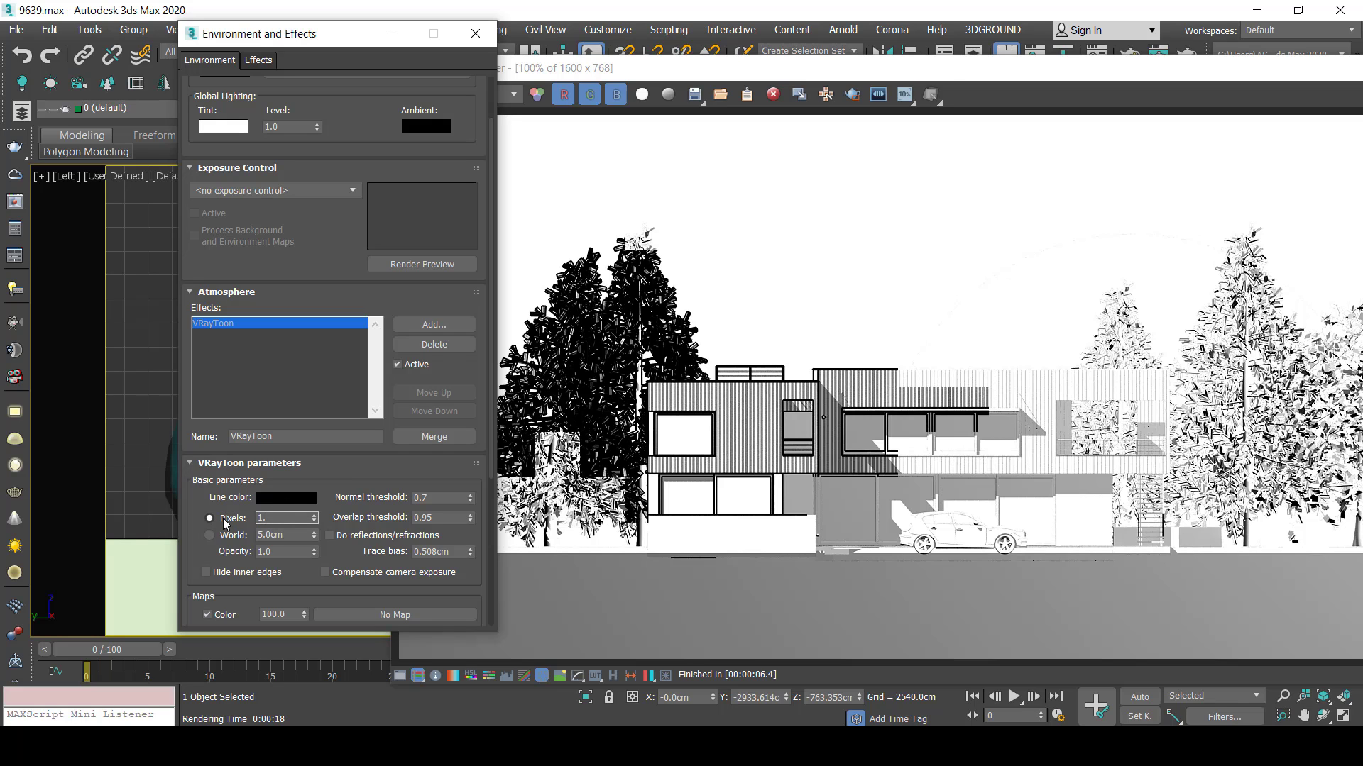
{"action": "left_click_drag", "start_coordinate": [1037, 79], "coordinate": [772, 97]}
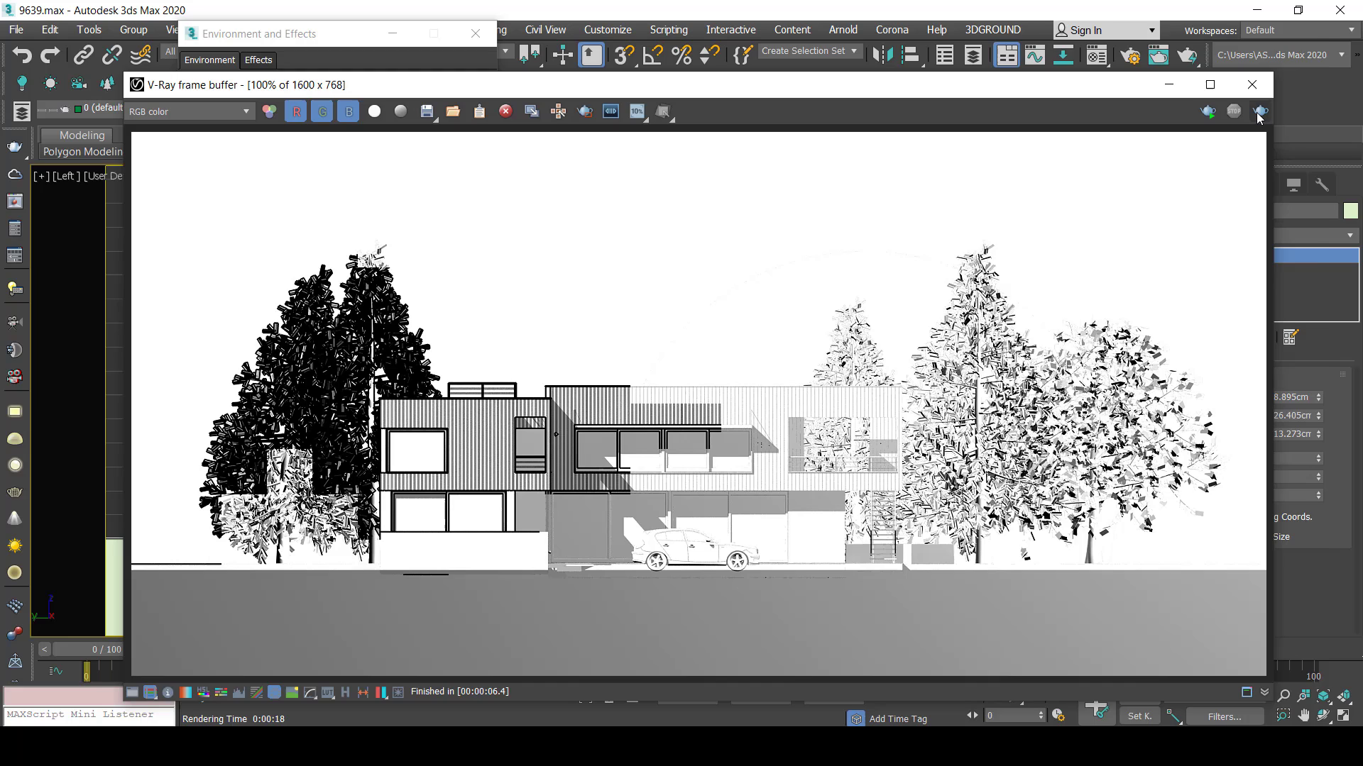
Re-render the elevation with the adjusted outline width and bring the frame buffer forward.
{"action": "left_click", "coordinate": [1259, 114]}
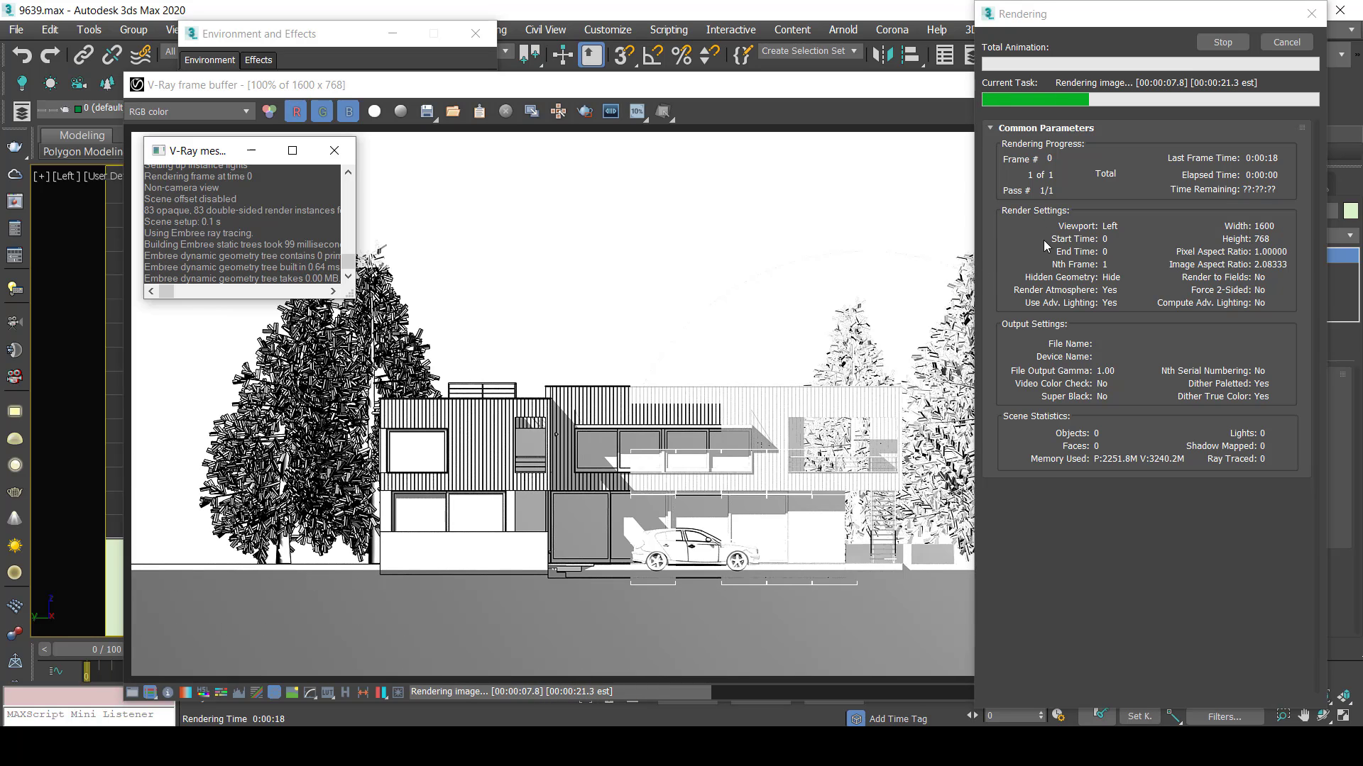
{"action": "left_click", "coordinate": [675, 547]}
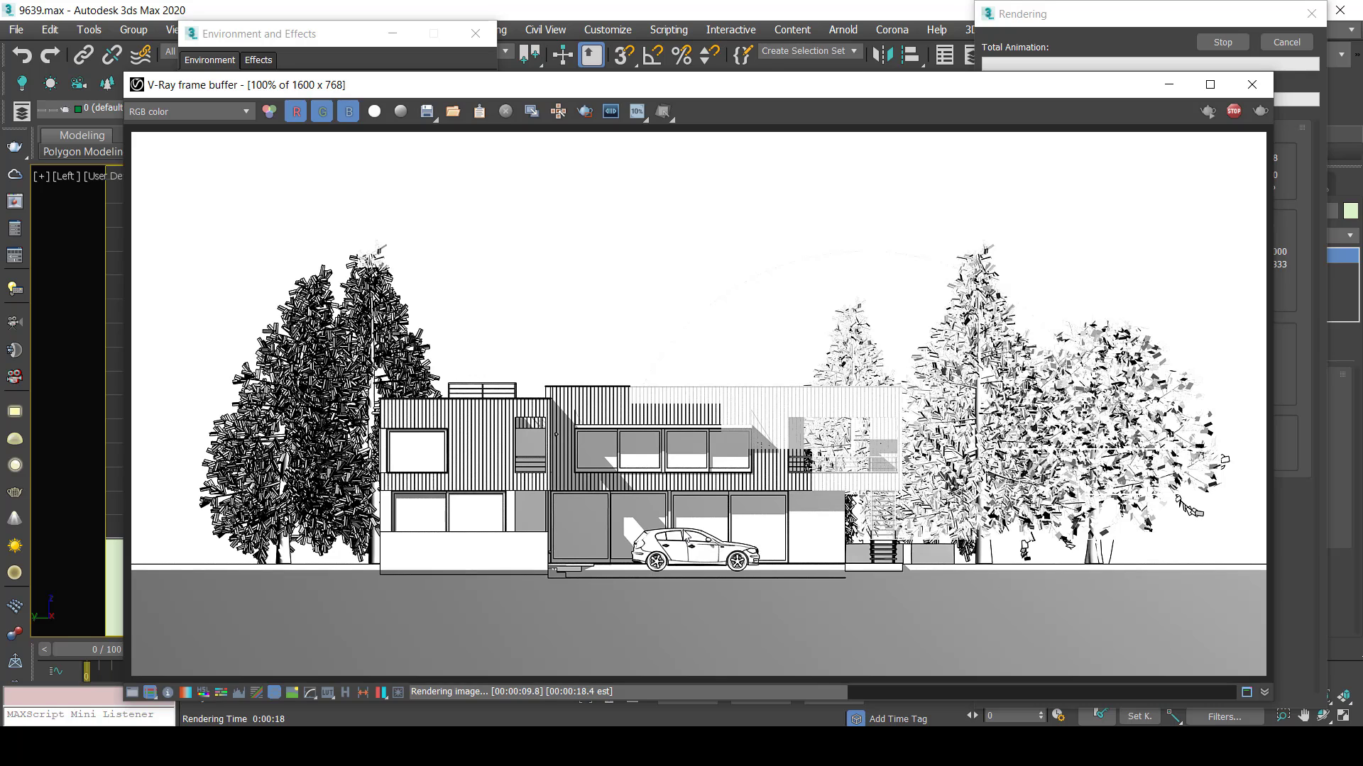
{"action": "left_click_drag", "start_coordinate": [679, 90], "coordinate": [674, 81]}
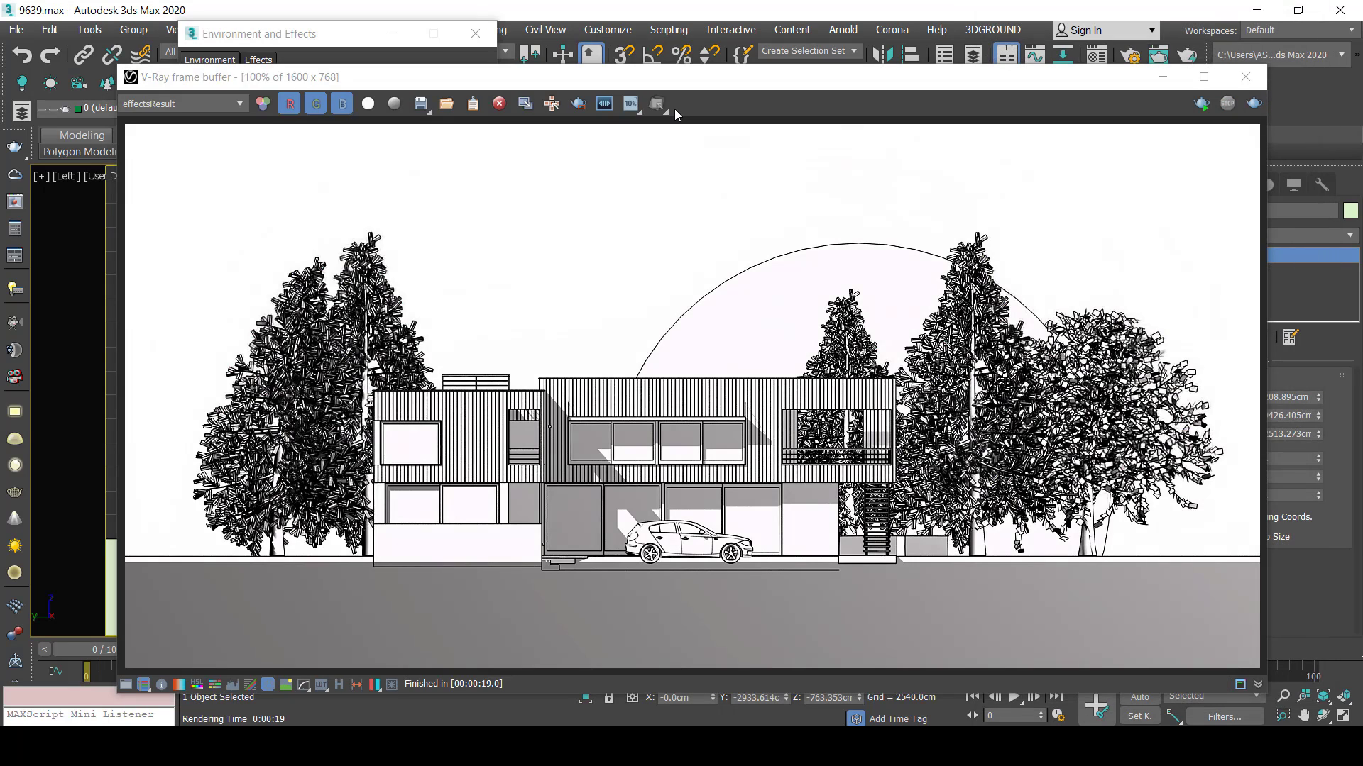
Check the diffuseFilter and alpha channels, show effectsResult, and start saving the image.
{"action": "left_click", "coordinate": [210, 105]}
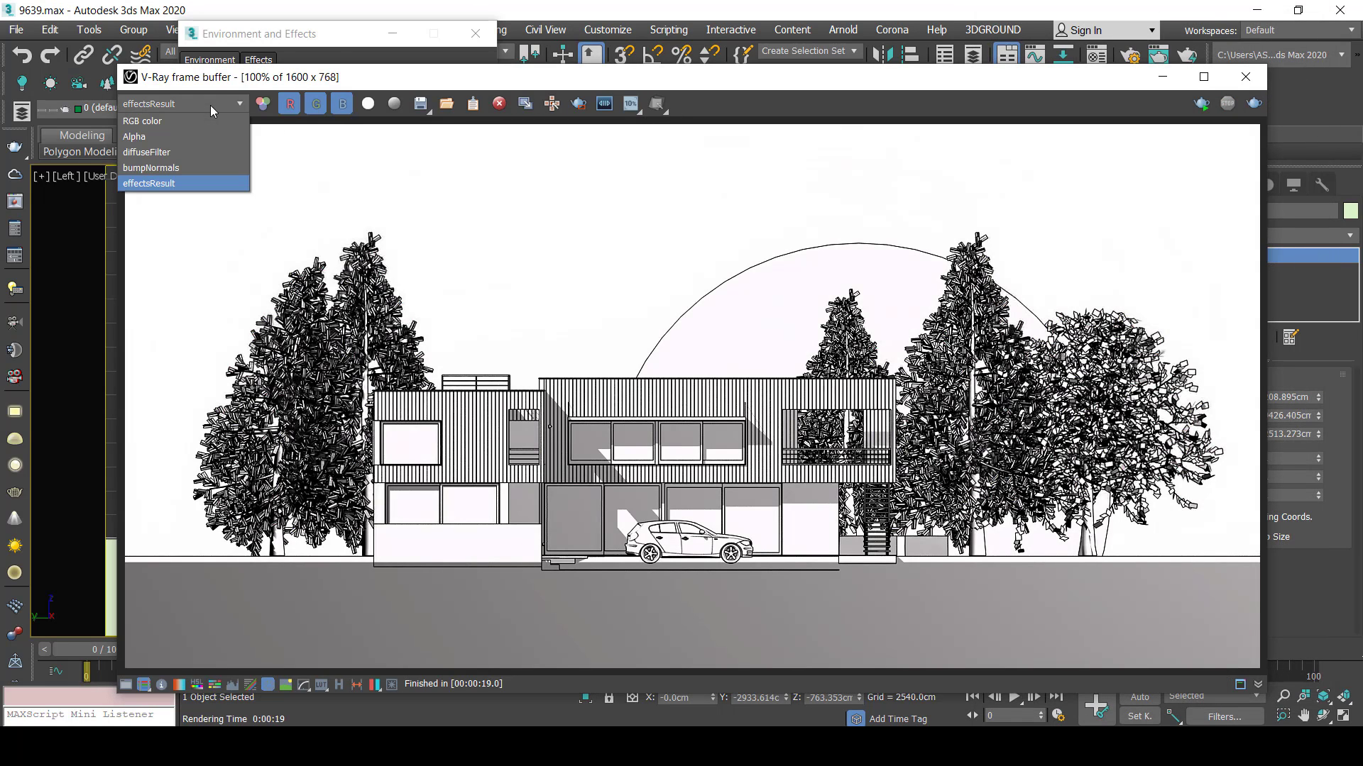
{"action": "left_click", "coordinate": [173, 150]}
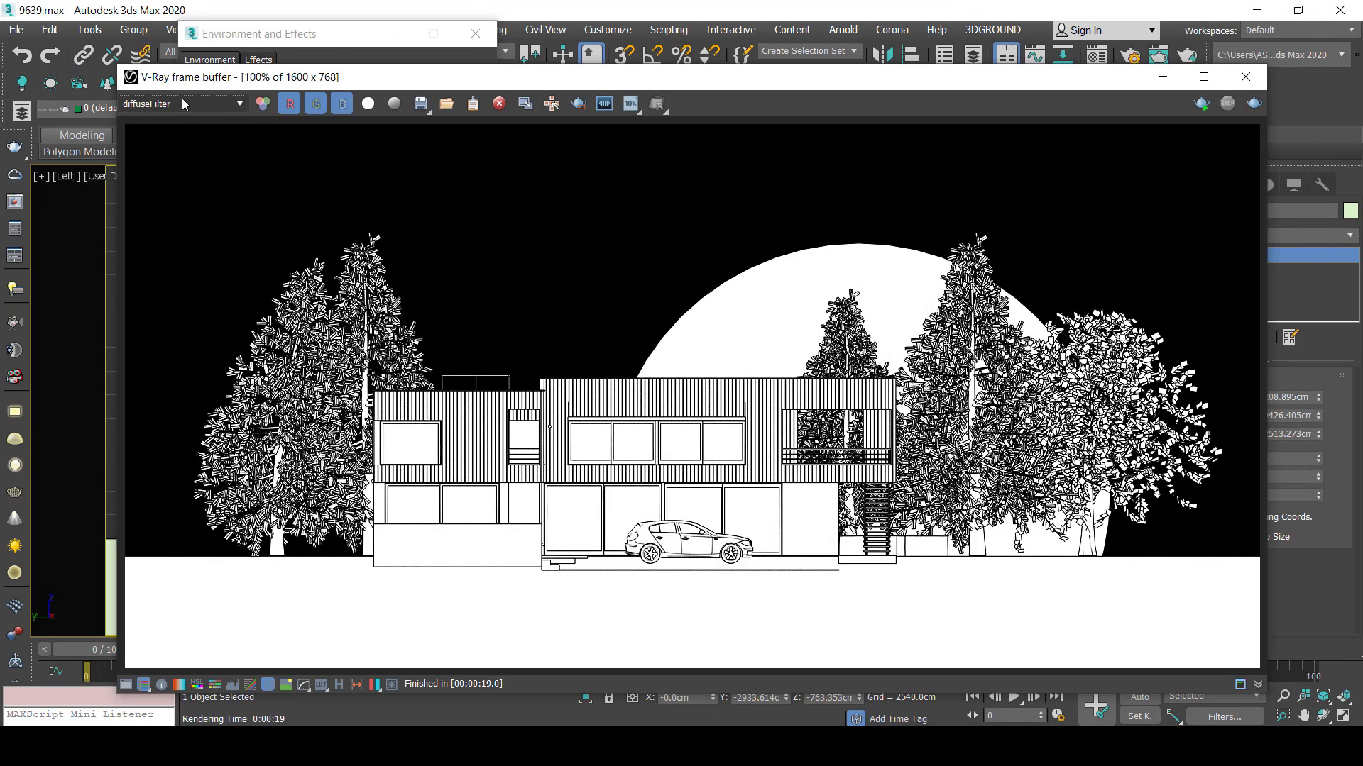
{"action": "left_click", "coordinate": [182, 100]}
{"action": "left_click", "coordinate": [170, 137]}
{"action": "left_click", "coordinate": [185, 101]}
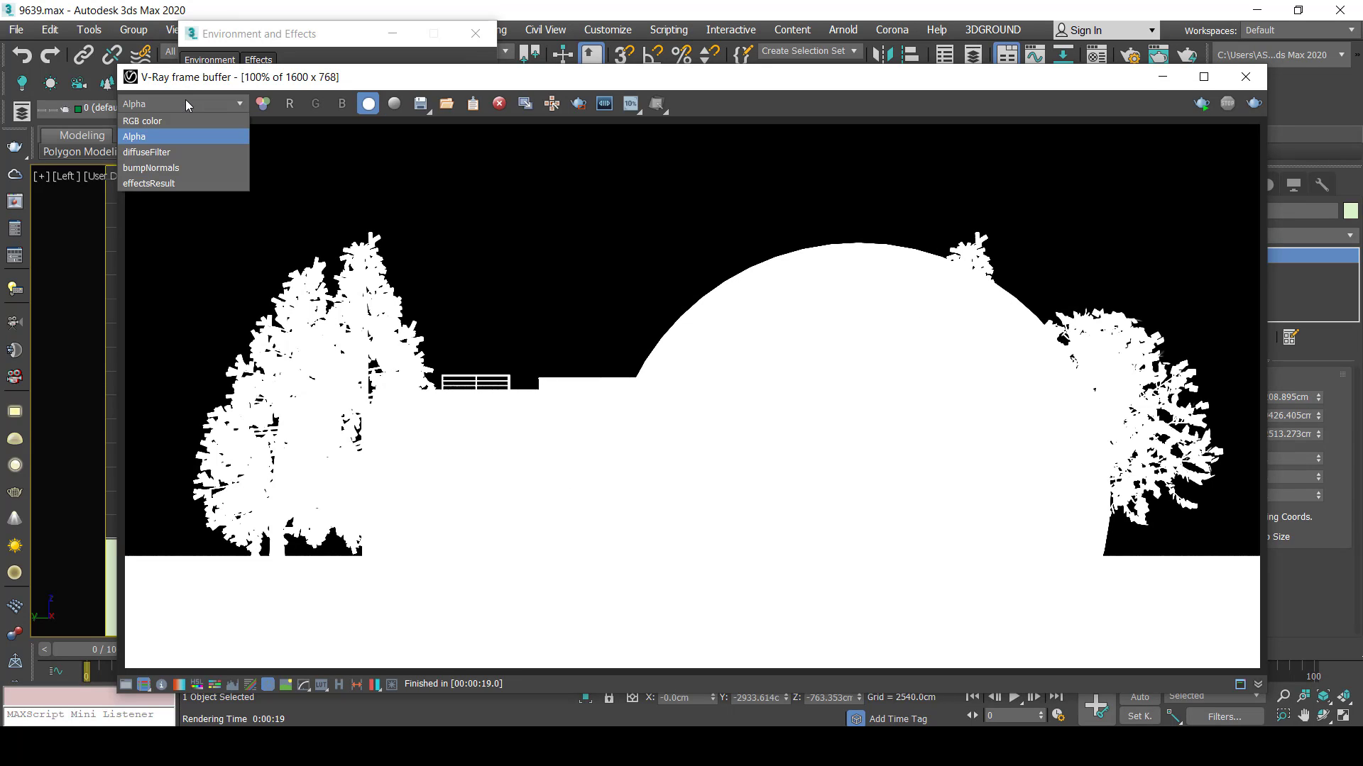
{"action": "left_click", "coordinate": [164, 183]}
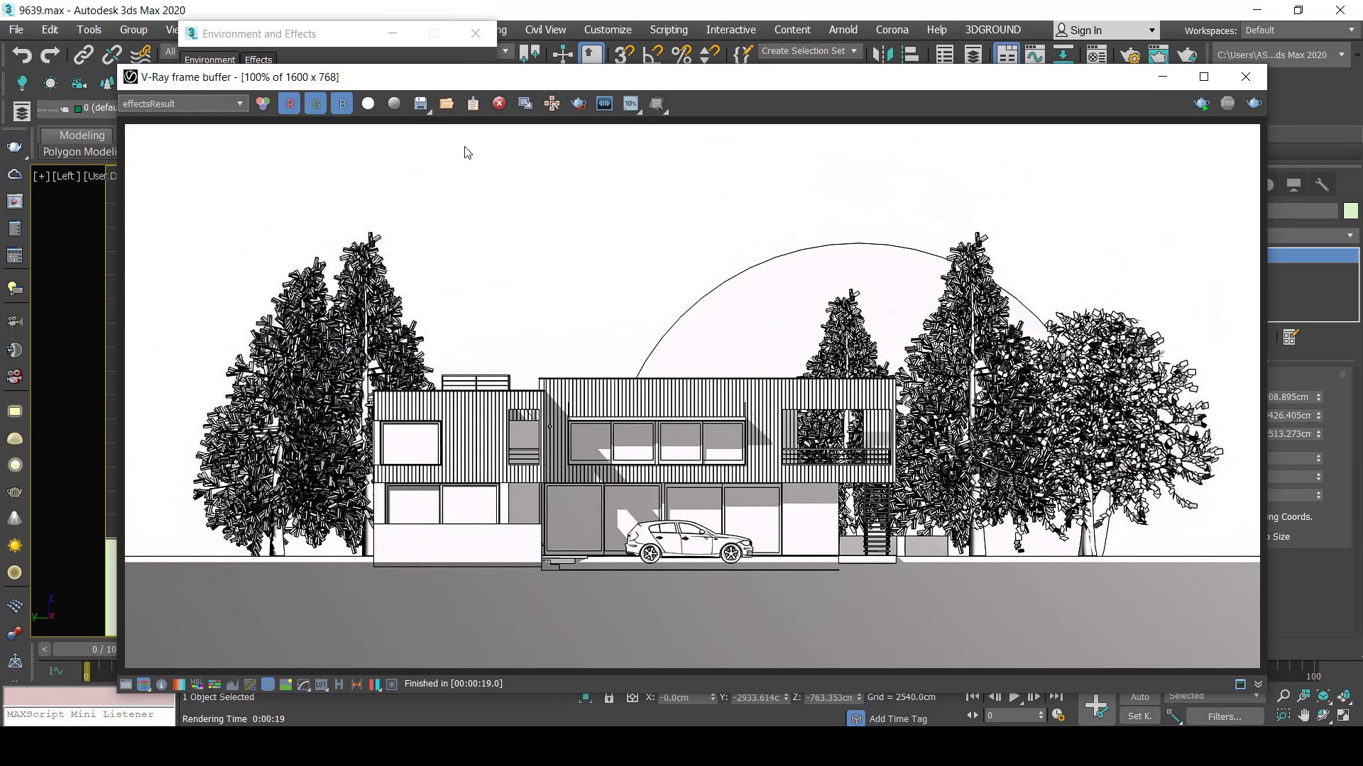
{"action": "left_click", "coordinate": [420, 104]}
Save to the Desktop as PNG file 'finsl', confirming PNG settings with alpha channel kept.
{"action": "left_click", "coordinate": [64, 163]}
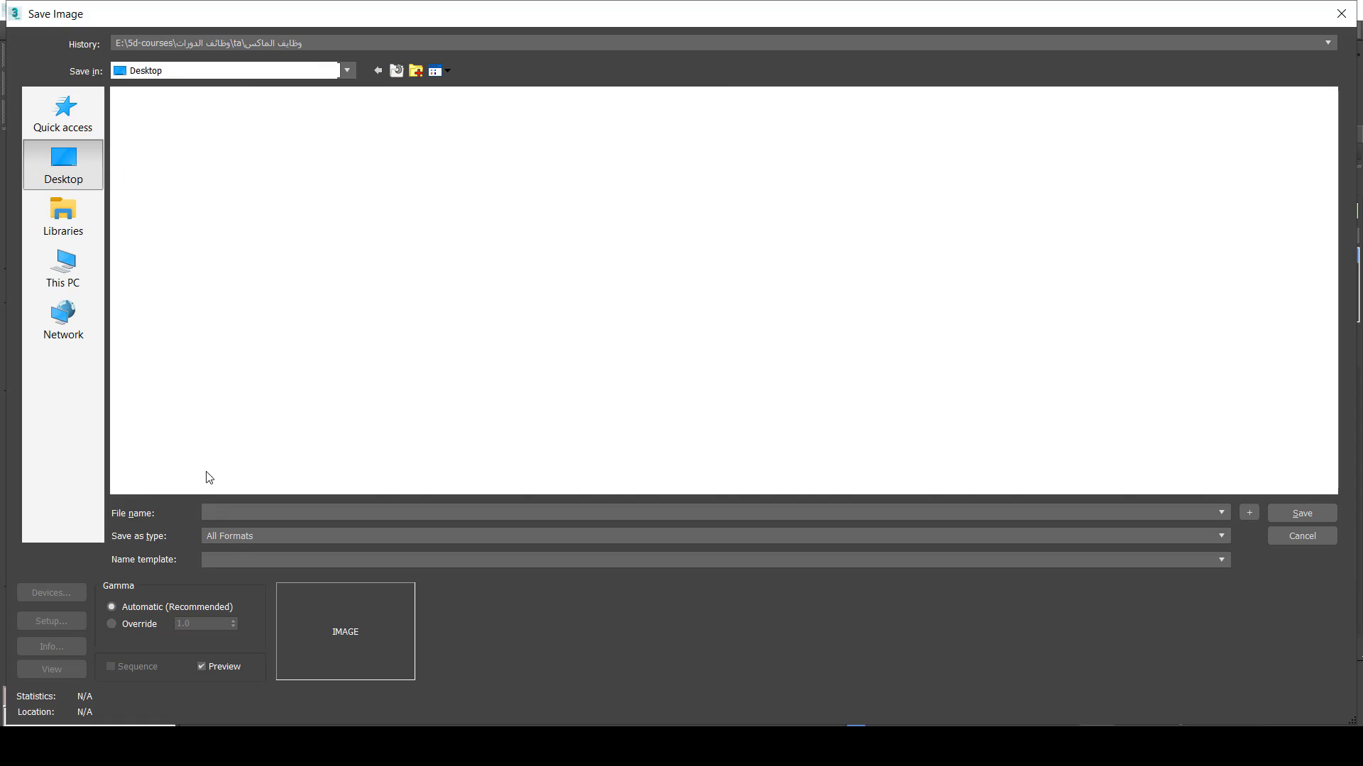
{"action": "left_click", "coordinate": [231, 539]}
{"action": "left_click", "coordinate": [244, 426]}
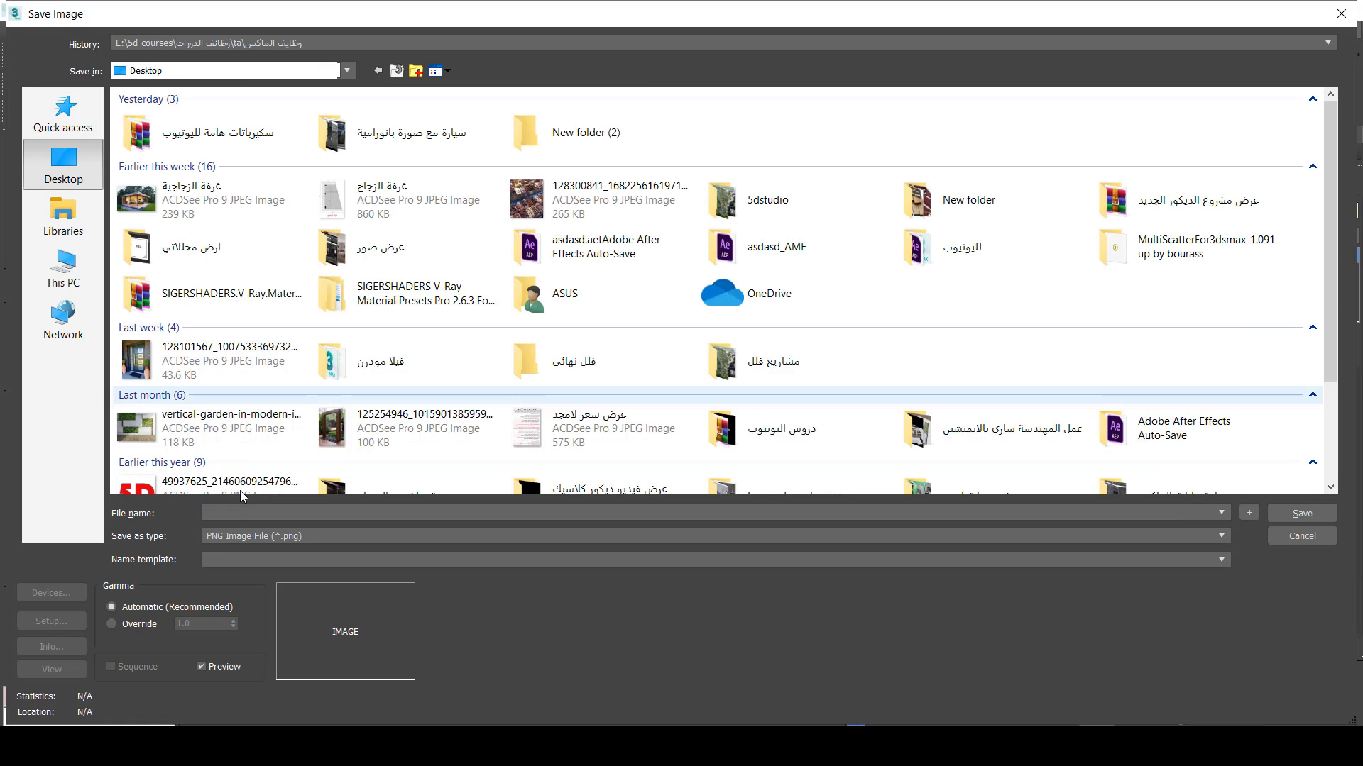
{"action": "left_click", "coordinate": [243, 508]}
{"action": "type", "text": "fo"}
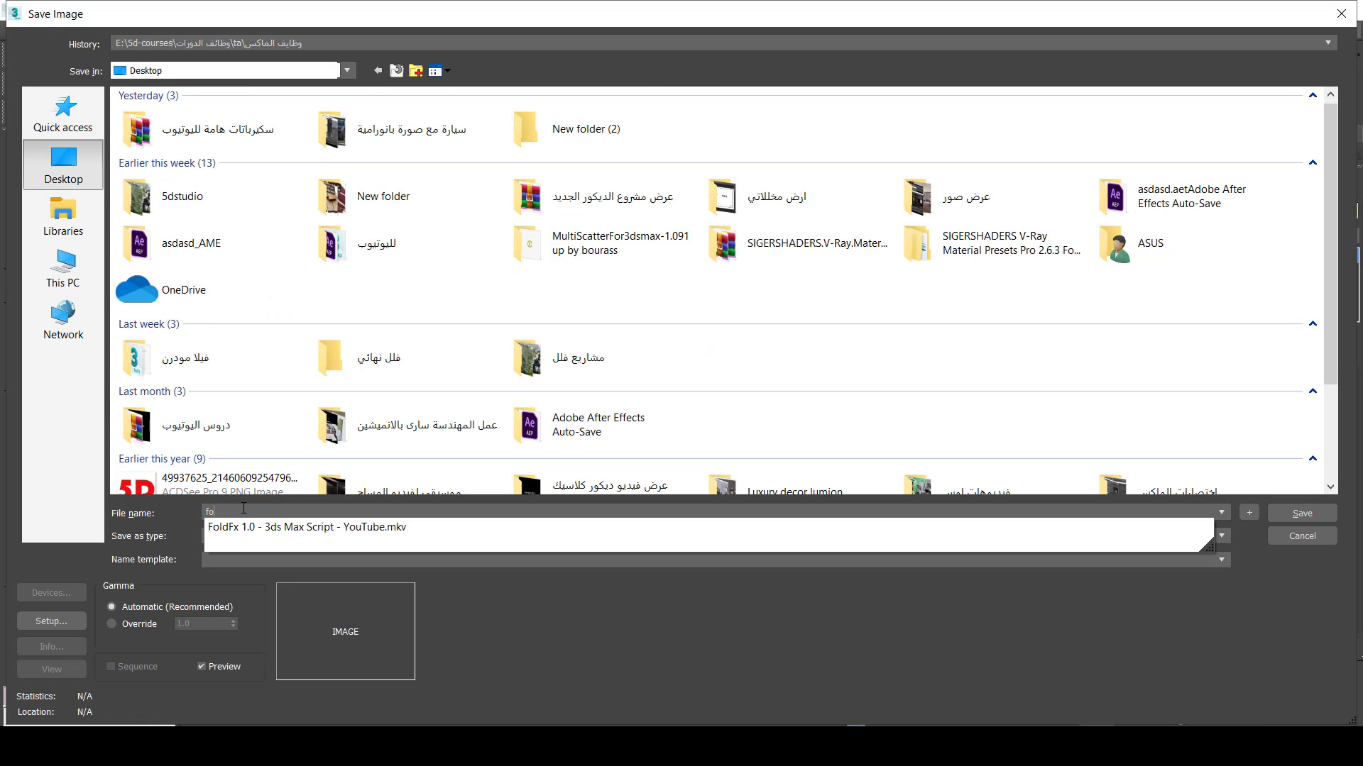
{"action": "key", "text": "BackSpace"}
{"action": "type", "text": "insl"}
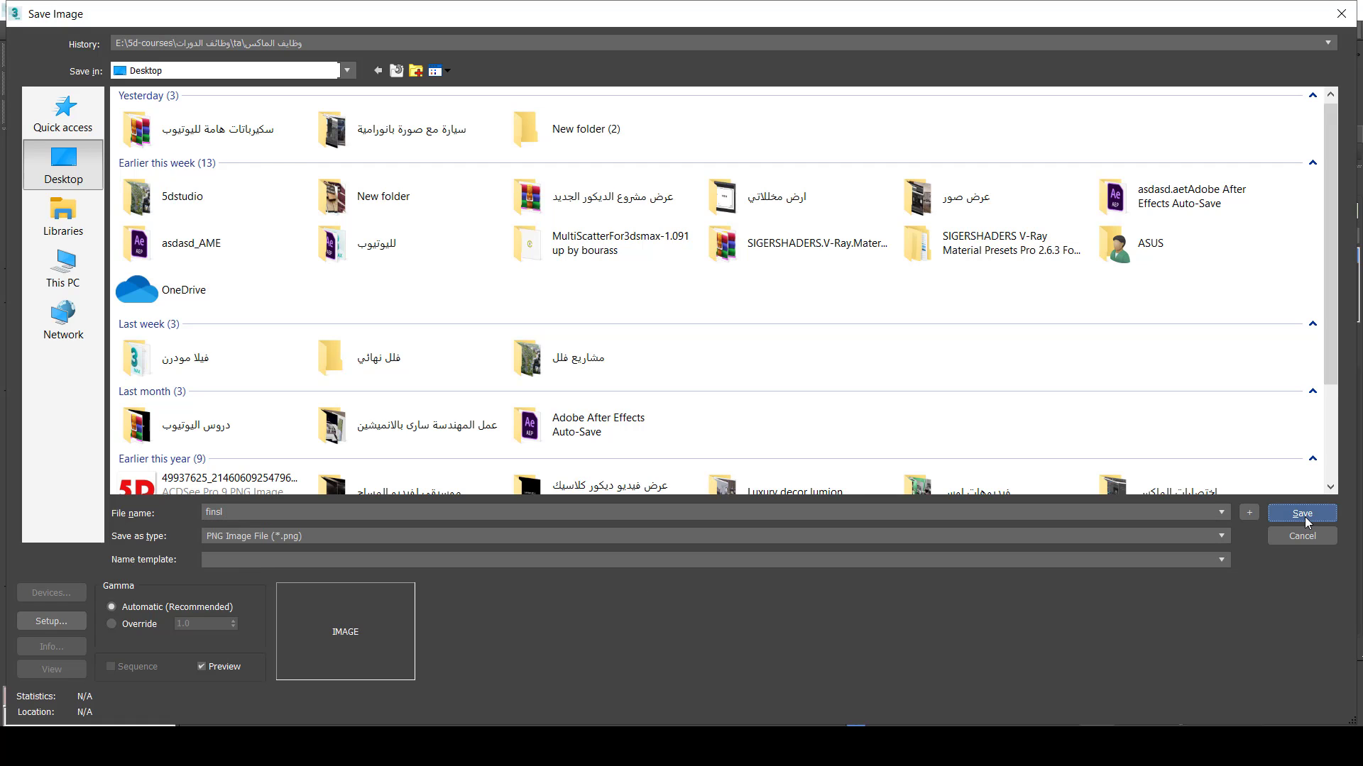
{"action": "left_click", "coordinate": [1303, 514]}
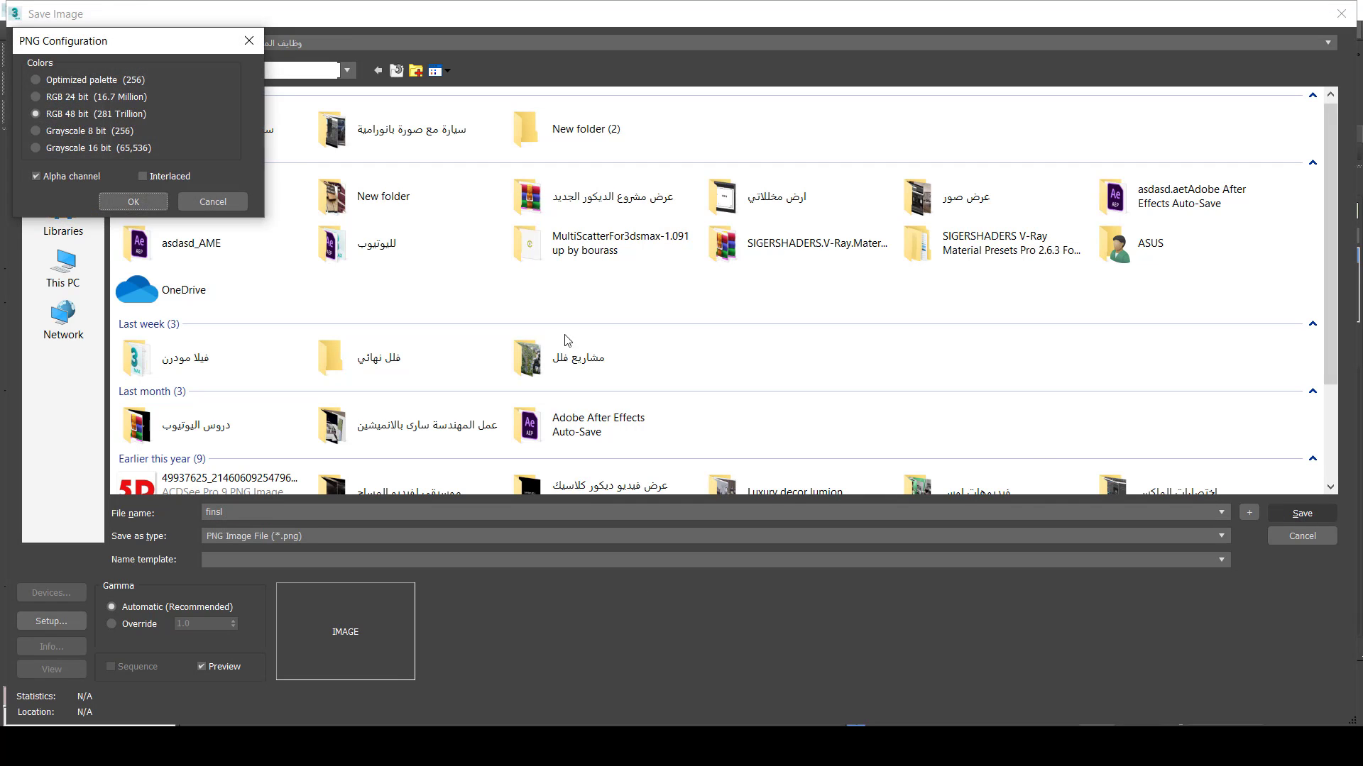
{"action": "left_click", "coordinate": [102, 203]}
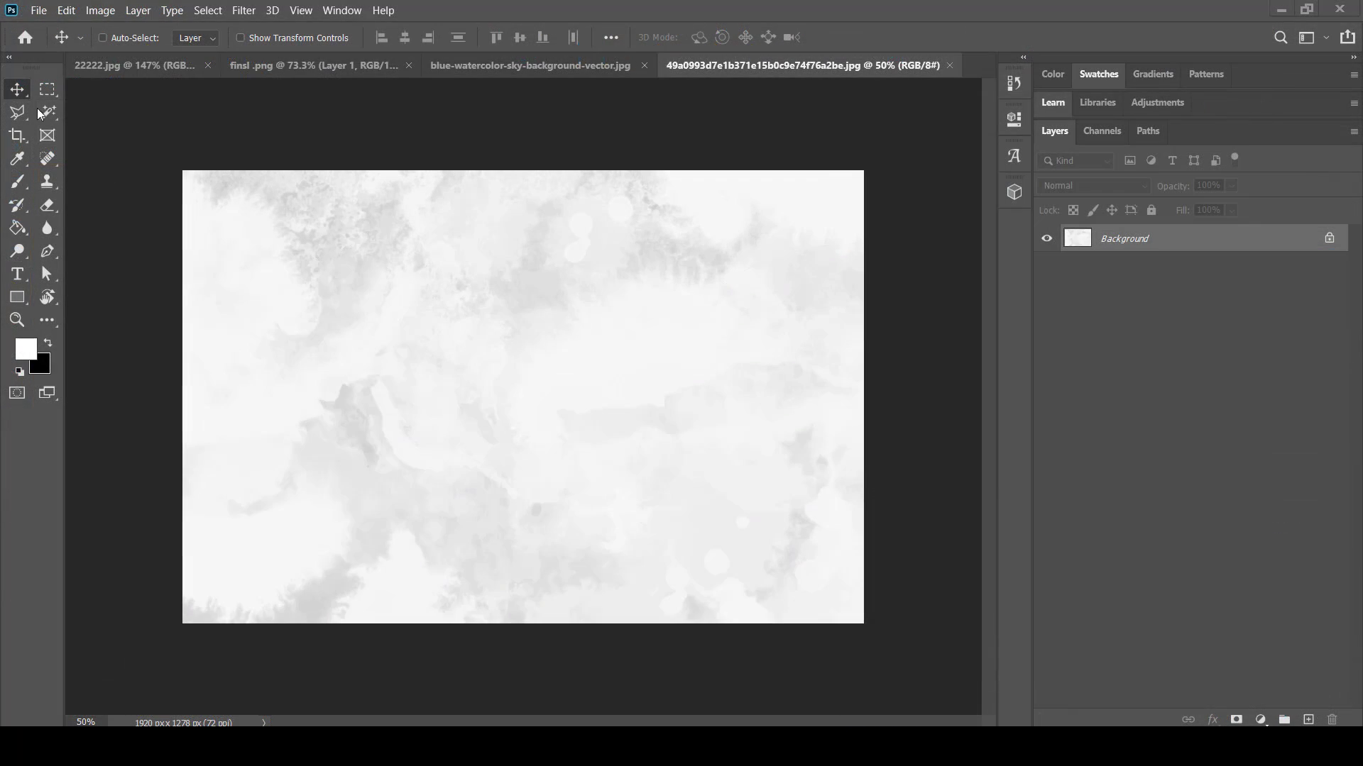
Float the grey, blue sky and 22222.jpg watercolour documents into separate windows.
{"action": "left_click", "coordinate": [237, 67]}
{"action": "left_click", "coordinate": [132, 70]}
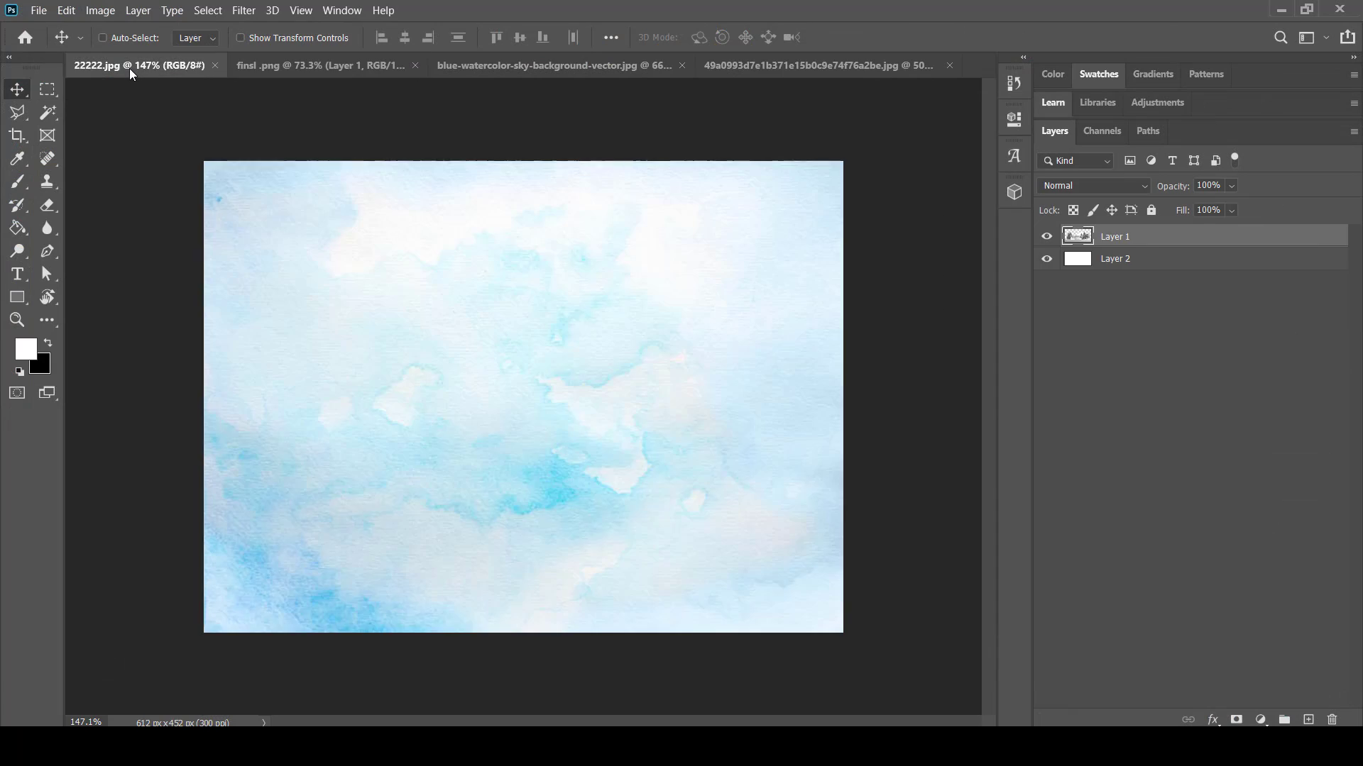
{"action": "left_click", "coordinate": [483, 65]}
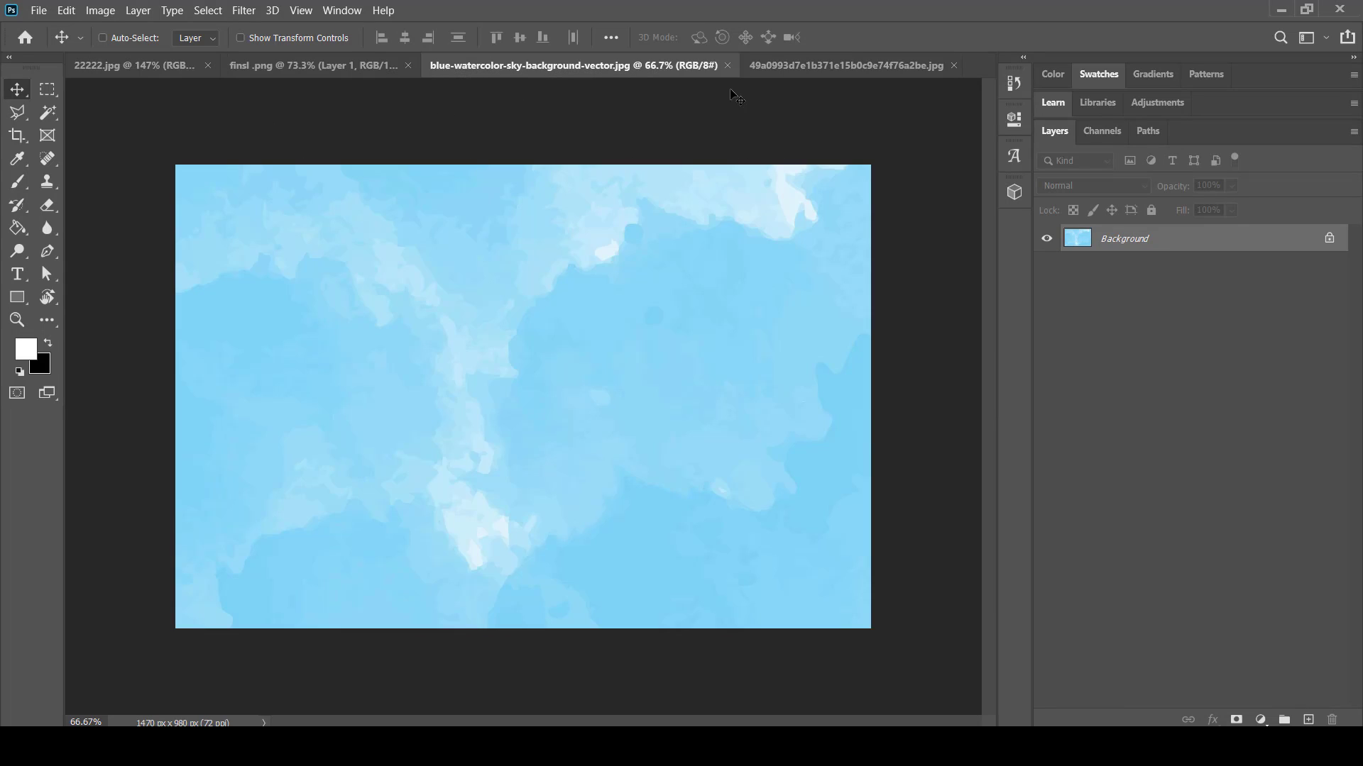
{"action": "left_click", "coordinate": [763, 65]}
{"action": "left_click_drag", "start_coordinate": [772, 68], "coordinate": [816, 225]}
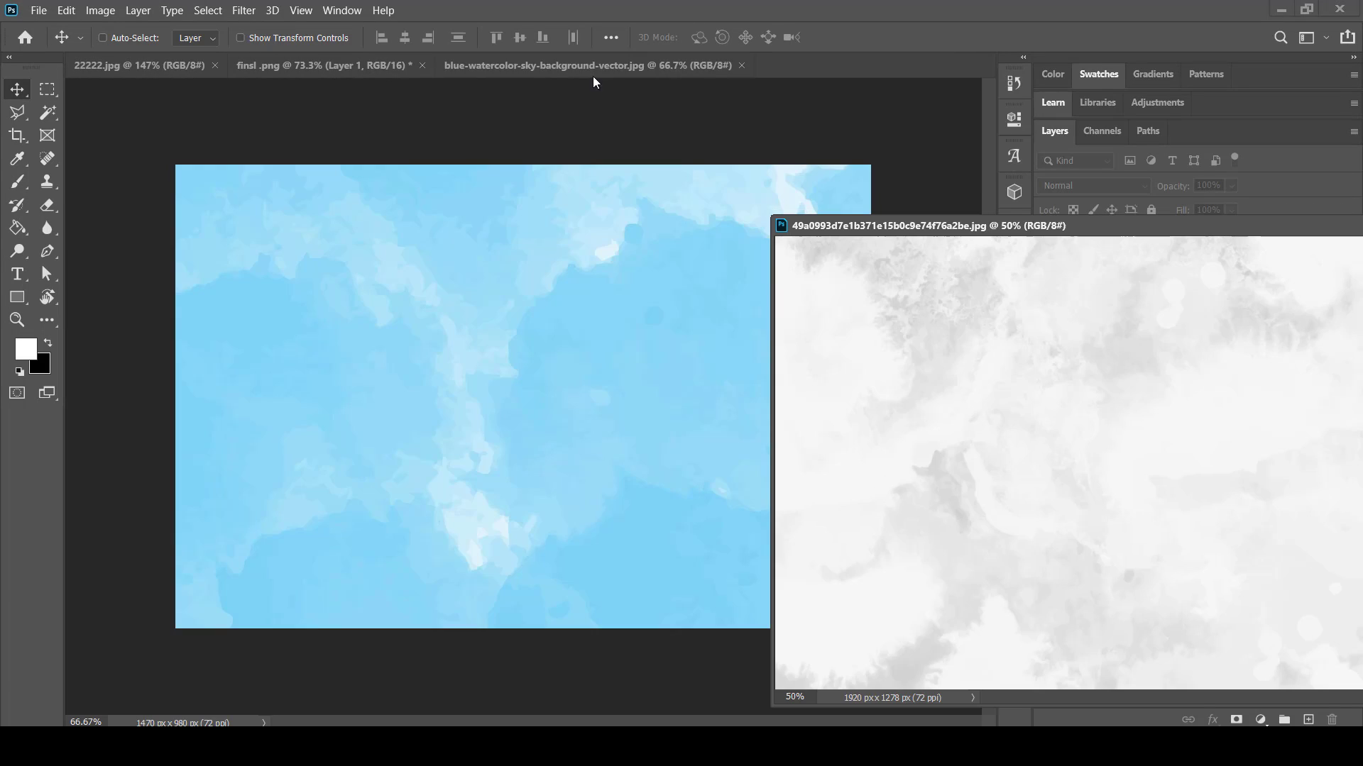
{"action": "left_click_drag", "start_coordinate": [594, 82], "coordinate": [710, 327]}
{"action": "mouse_move", "coordinate": [183, 71]}
{"action": "left_mouse_down"}
{"action": "mouse_move", "coordinate": [304, 274]}
{"action": "mouse_move", "coordinate": [813, 463]}
{"action": "left_mouse_up"}
Drag the light blue 22222.jpg watercolour into finsl.png and regroup the floating windows.
{"action": "left_click_drag", "start_coordinate": [923, 445], "coordinate": [852, 357]}
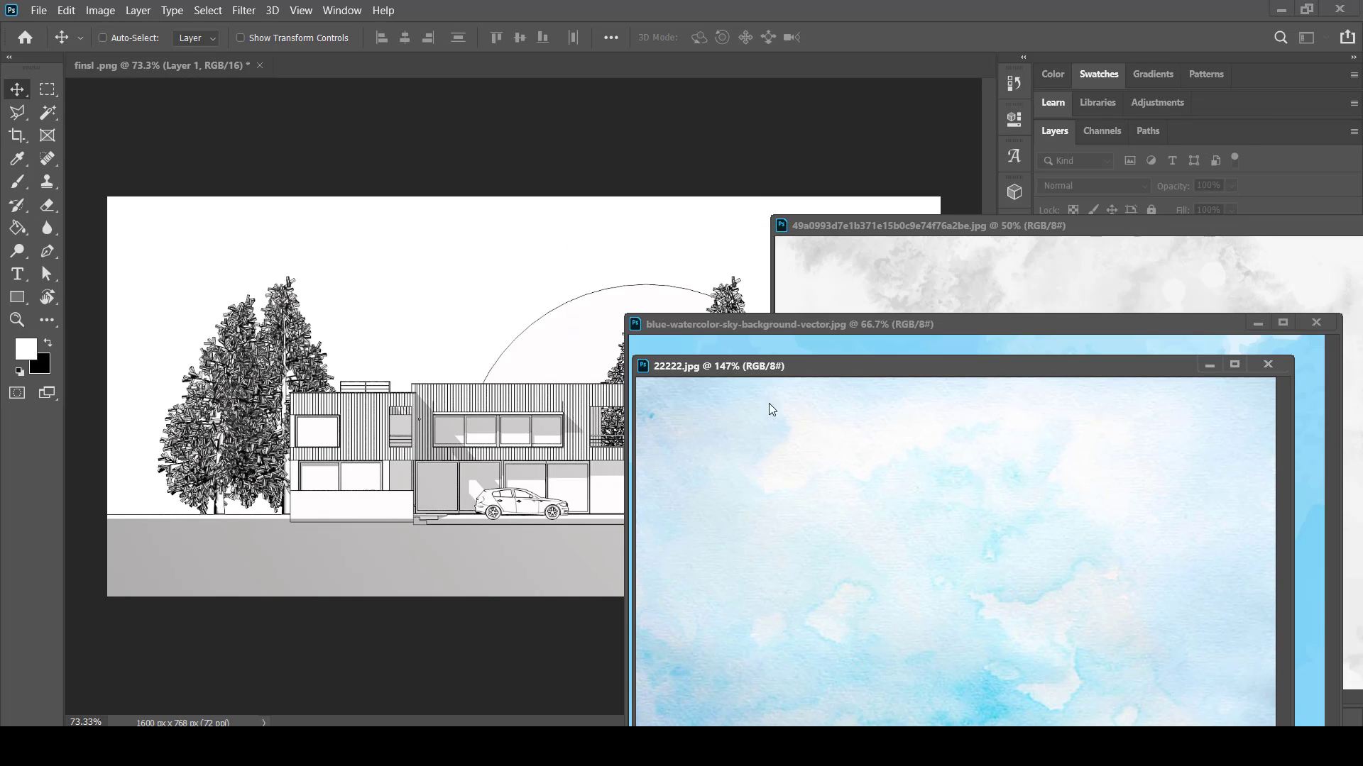
{"action": "mouse_move", "coordinate": [688, 436]}
{"action": "left_mouse_down"}
{"action": "mouse_move", "coordinate": [407, 343]}
{"action": "mouse_move", "coordinate": [417, 366]}
{"action": "left_mouse_up"}
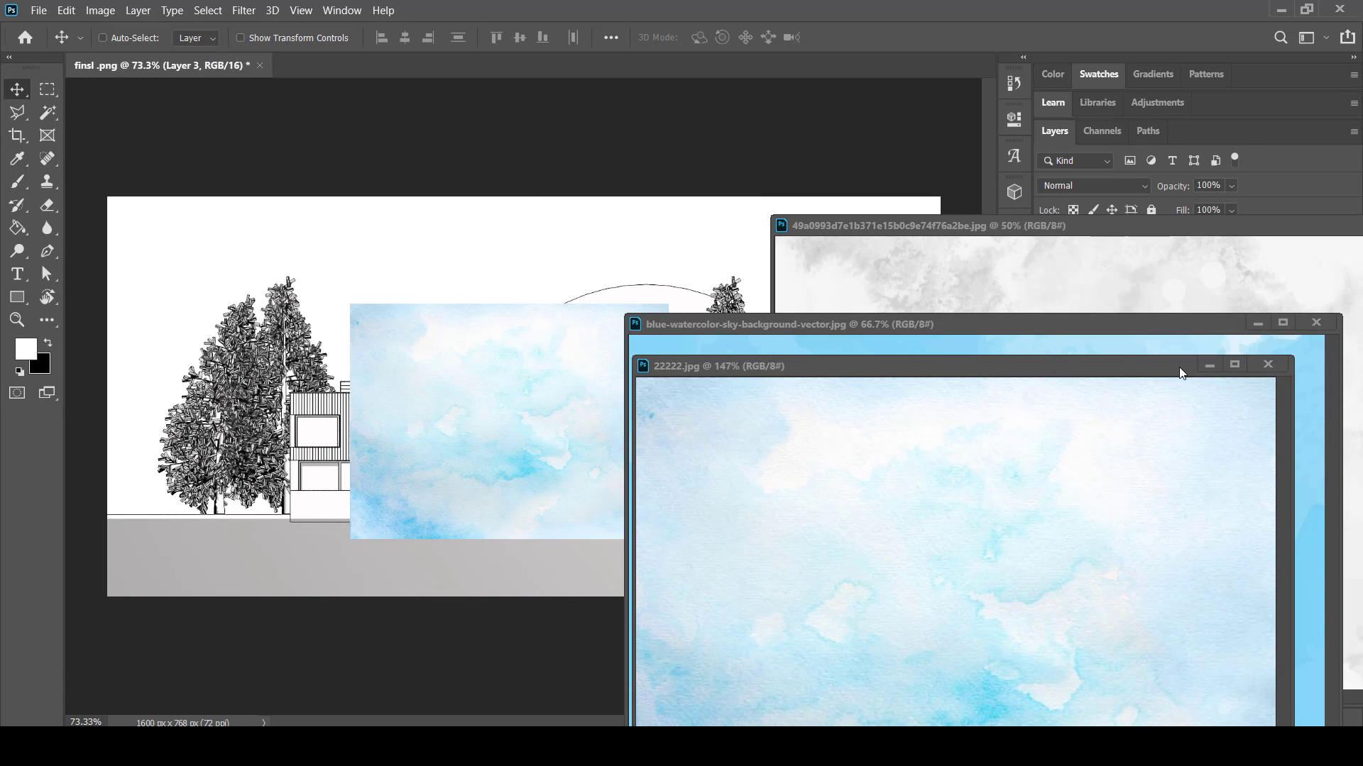
{"action": "left_click_drag", "start_coordinate": [1210, 369], "coordinate": [1183, 334]}
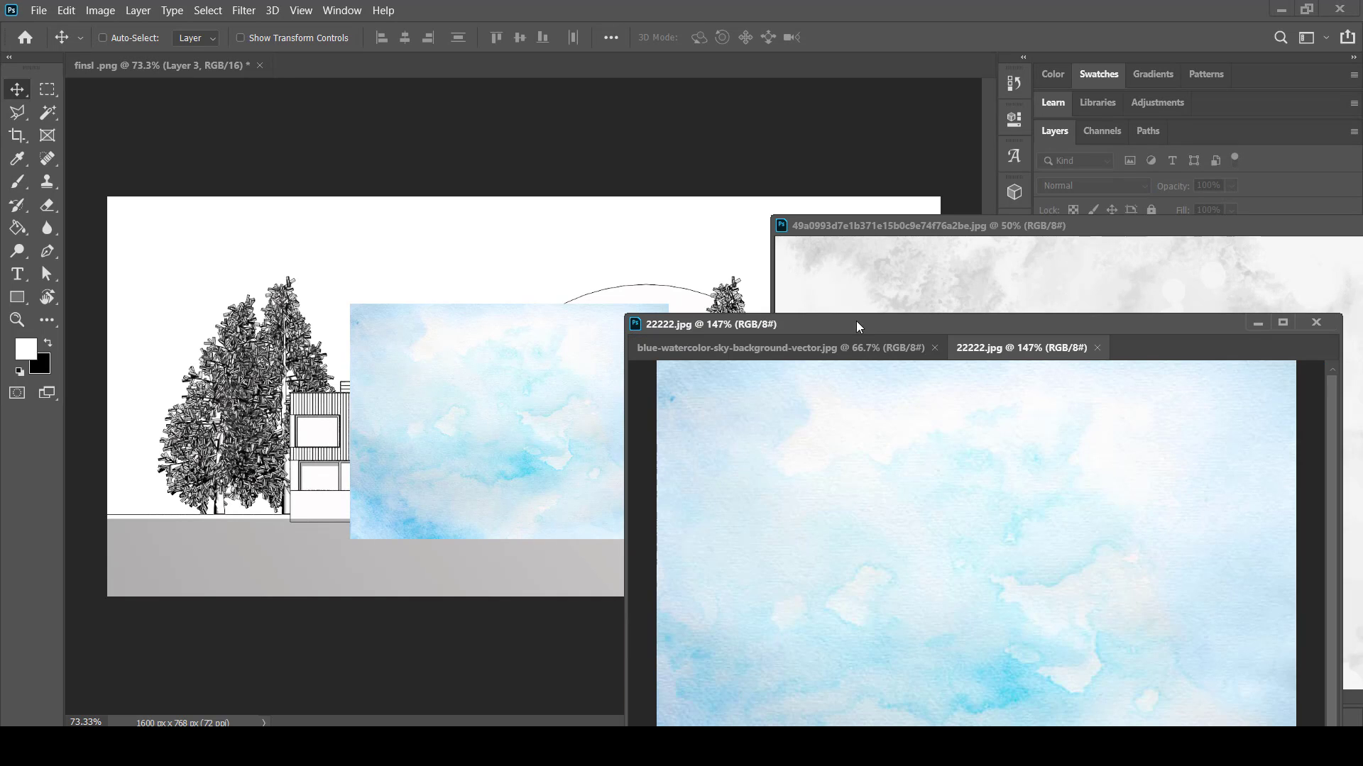
{"action": "mouse_move", "coordinate": [834, 320]}
{"action": "left_mouse_down"}
{"action": "mouse_move", "coordinate": [948, 255]}
{"action": "mouse_move", "coordinate": [923, 234]}
{"action": "mouse_move", "coordinate": [659, 632]}
{"action": "left_mouse_up"}
Move the watercolour layer to the bottom-left and scale it to the canvas's full height.
{"action": "left_click", "coordinate": [519, 373]}
{"action": "left_click_drag", "start_coordinate": [567, 341], "coordinate": [315, 410], "text": "ctrl"}
{"action": "key", "text": "ctrl+t"}
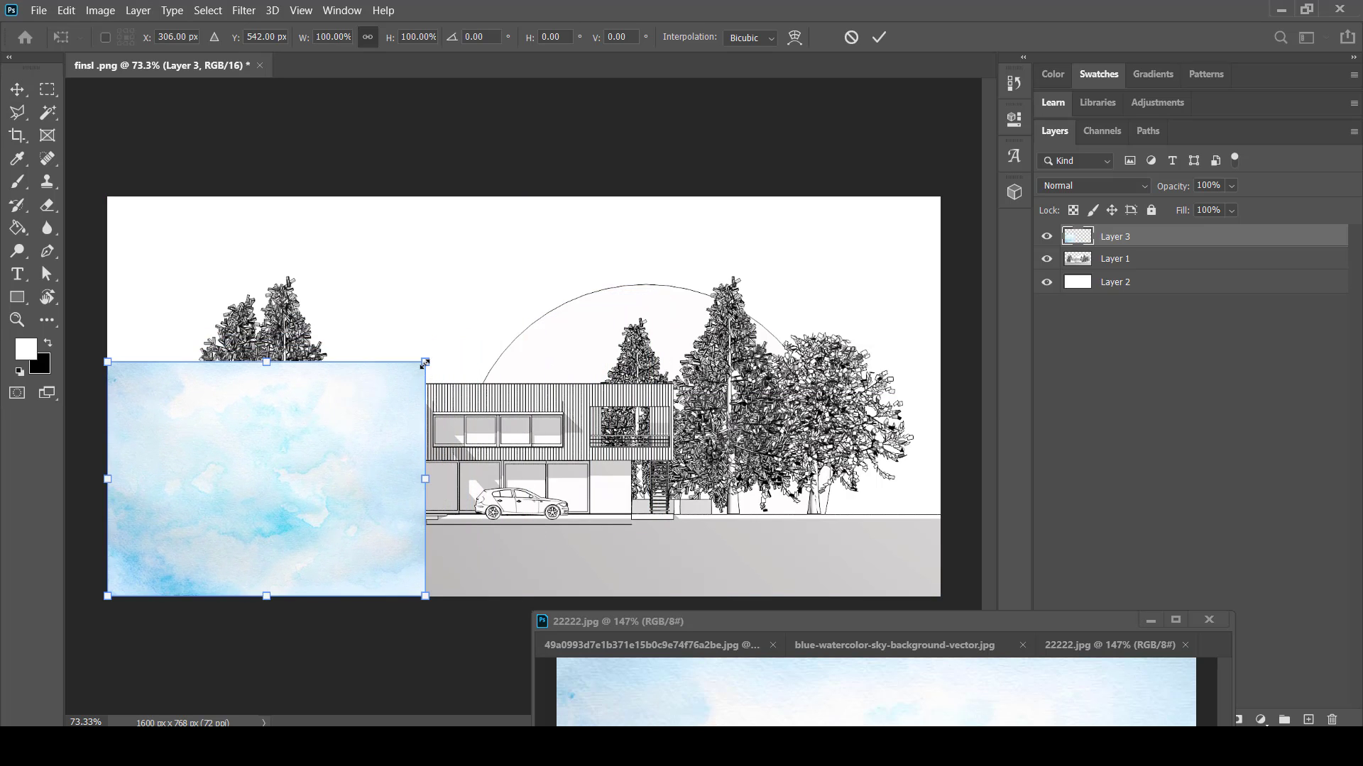
{"action": "left_click_drag", "start_coordinate": [425, 362], "coordinate": [668, 241]}
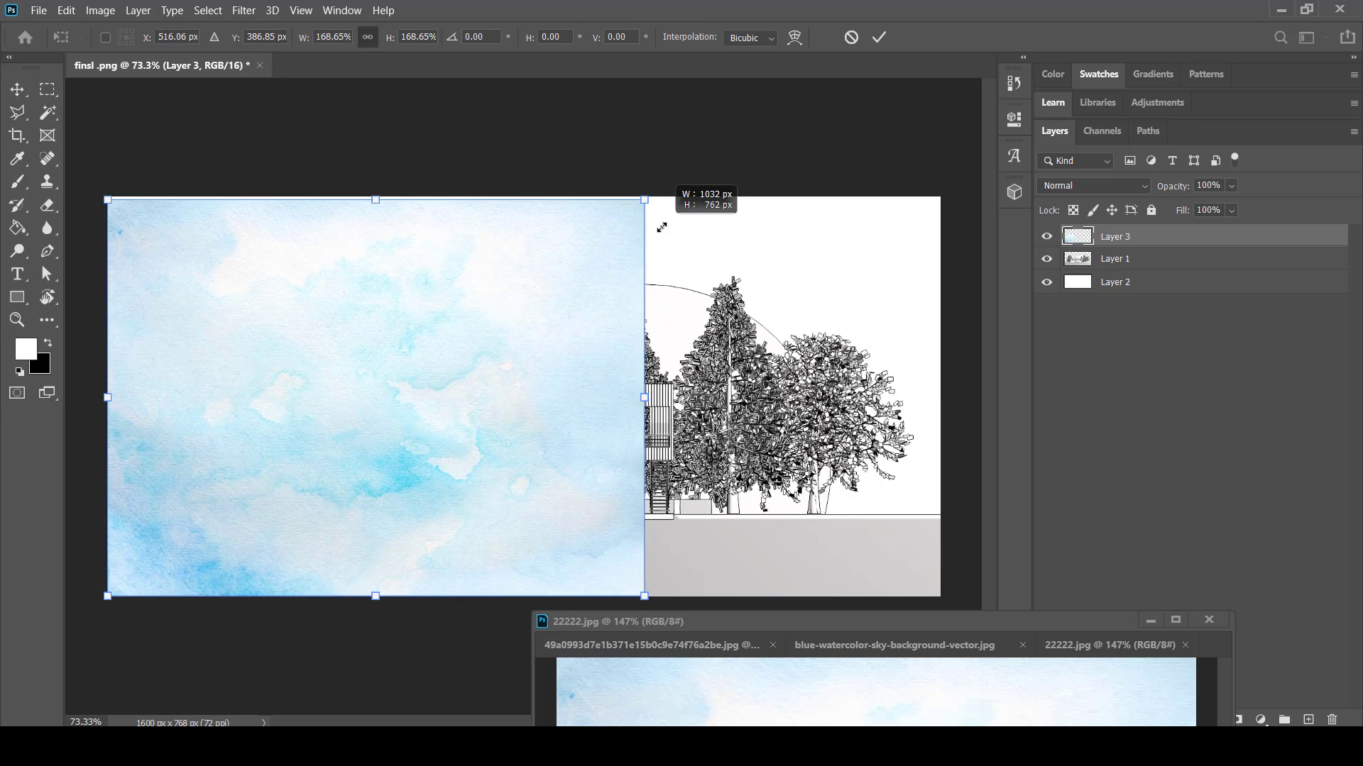
{"action": "key", "text": "Return"}
Duplicate the watercolour to cover the right side and erase the seam between copies.
{"action": "left_click_drag", "start_coordinate": [429, 390], "coordinate": [754, 392], "text": "alt"}
{"action": "key", "text": "e"}
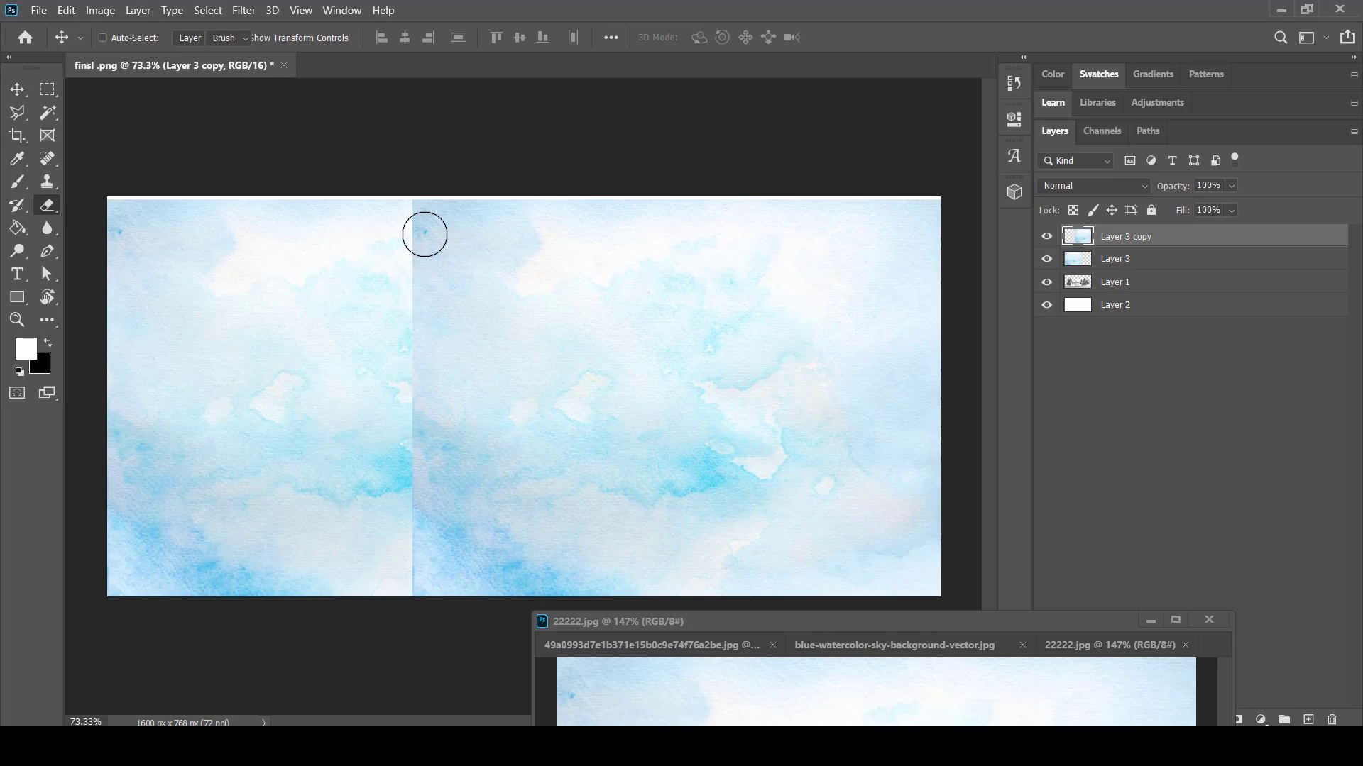
{"action": "mouse_move", "coordinate": [426, 232]}
{"action": "left_mouse_down"}
{"action": "mouse_move", "coordinate": [412, 274]}
{"action": "mouse_move", "coordinate": [403, 556]}
{"action": "left_mouse_up"}
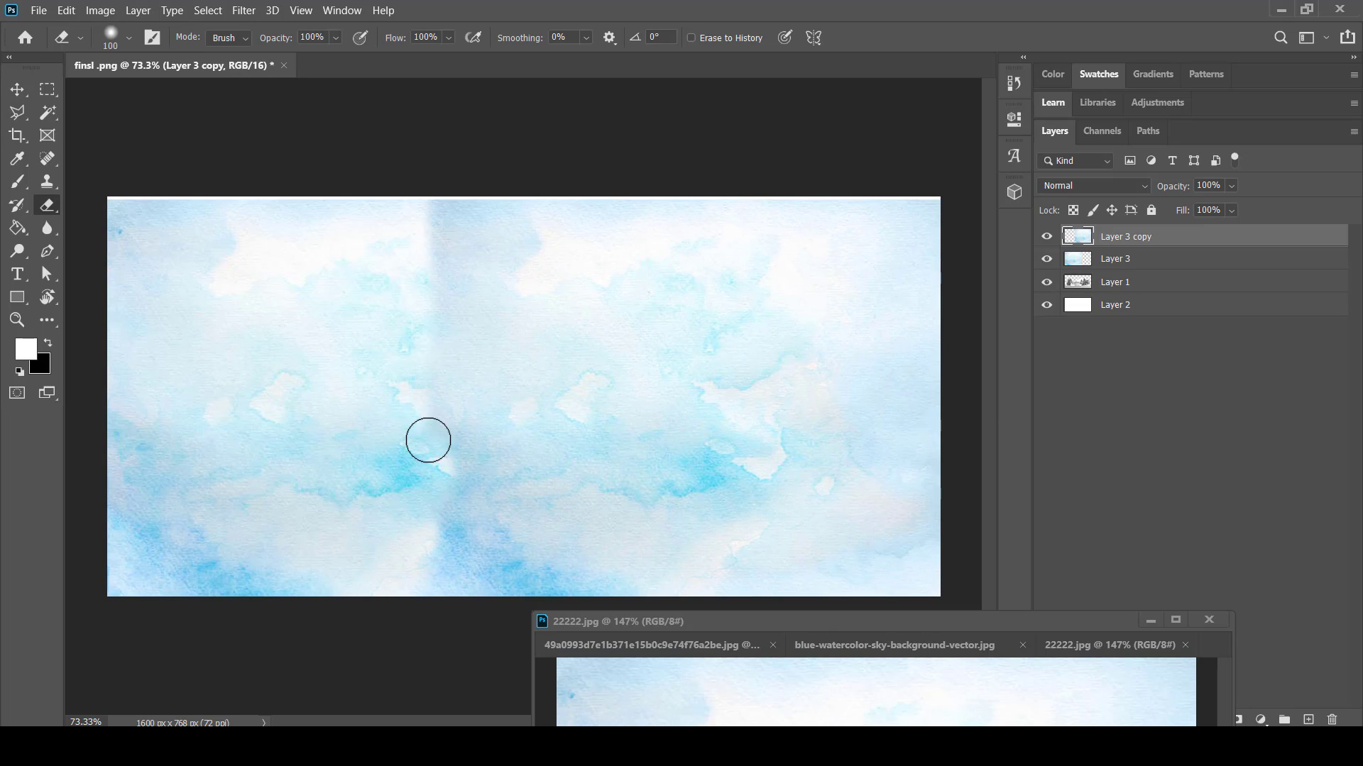
{"action": "left_click_drag", "start_coordinate": [428, 440], "coordinate": [442, 226]}
{"action": "mouse_move", "coordinate": [441, 354]}
{"action": "left_mouse_down"}
{"action": "mouse_move", "coordinate": [483, 577]}
{"action": "mouse_move", "coordinate": [472, 589]}
{"action": "left_mouse_up"}
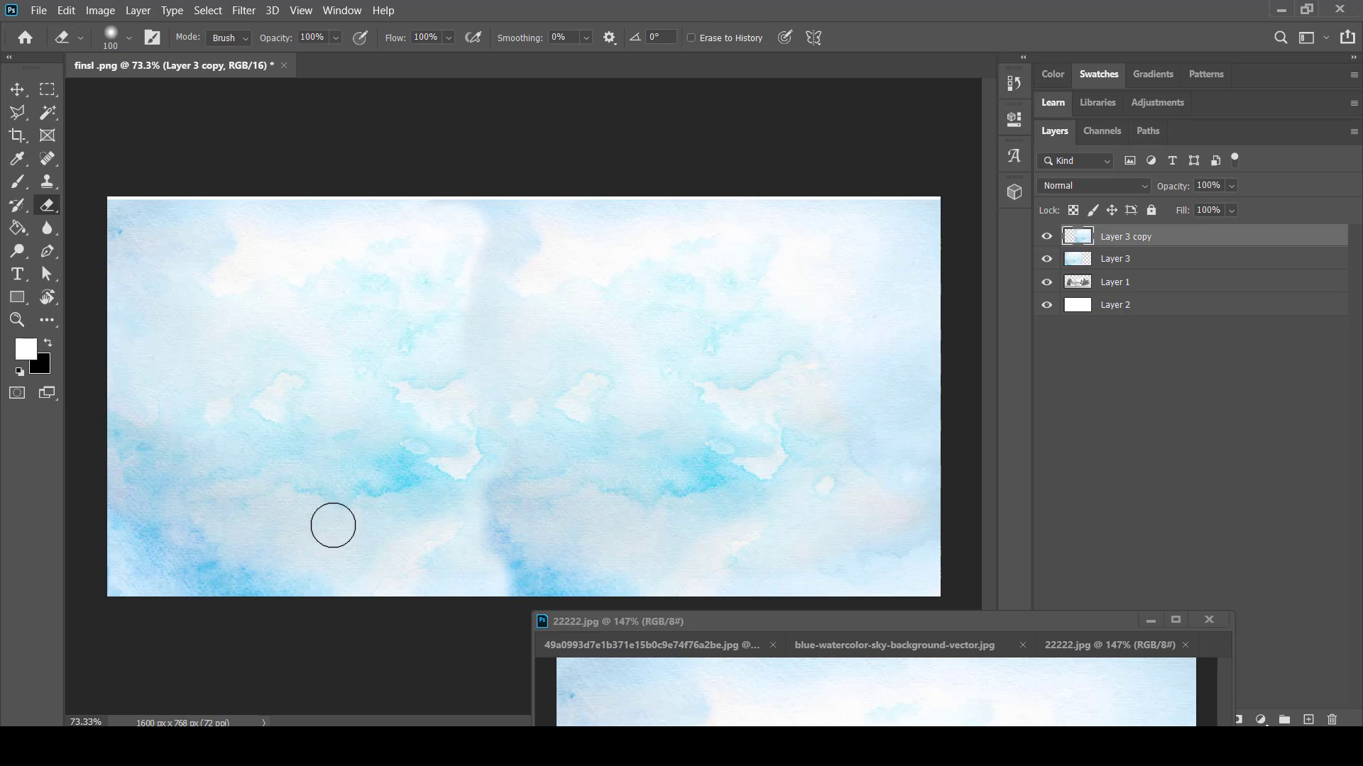
Merge the two watercolour layers with Ctrl+E and desaturate the result to grey.
{"action": "left_click", "coordinate": [1123, 262], "text": "shift"}
{"action": "key", "text": "ctrl+e"}
{"action": "key", "text": "ctrl+shift+u"}
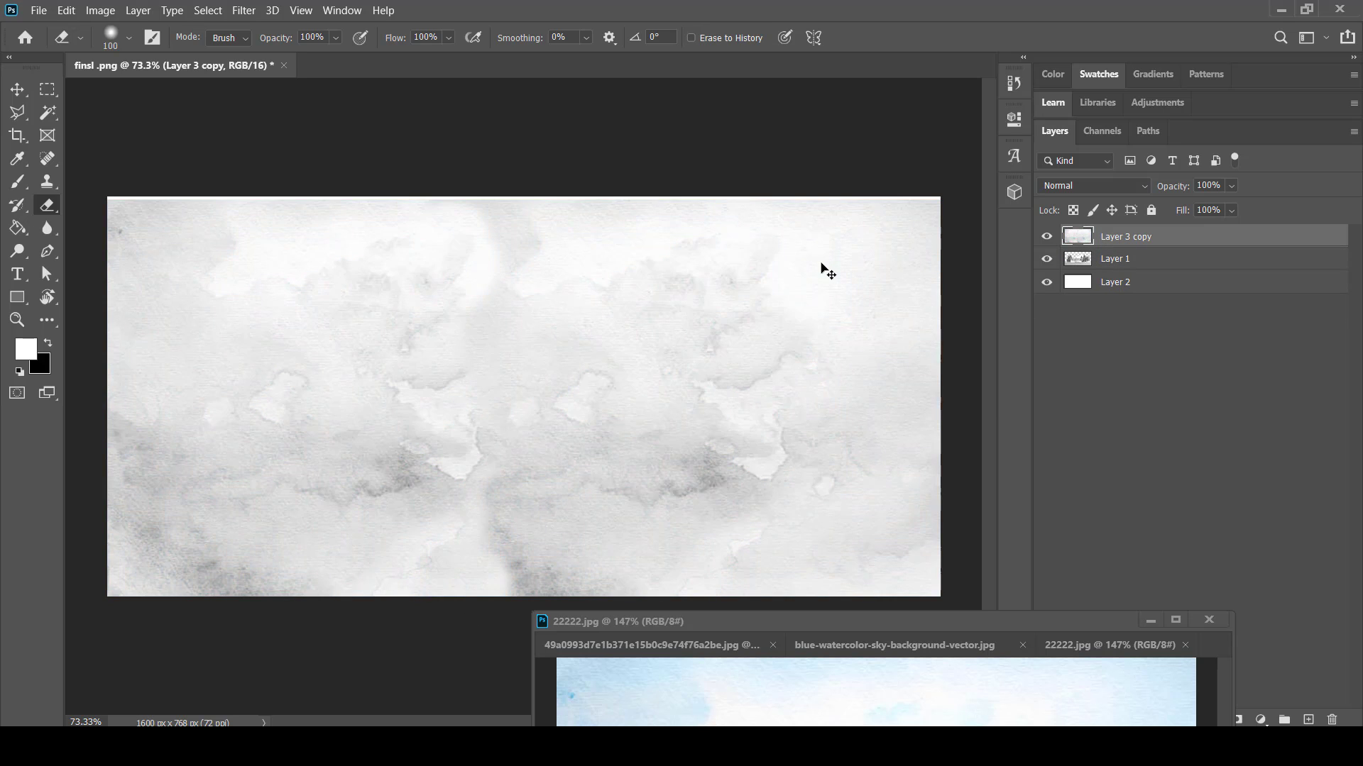
{"action": "left_click", "coordinate": [1075, 186]}
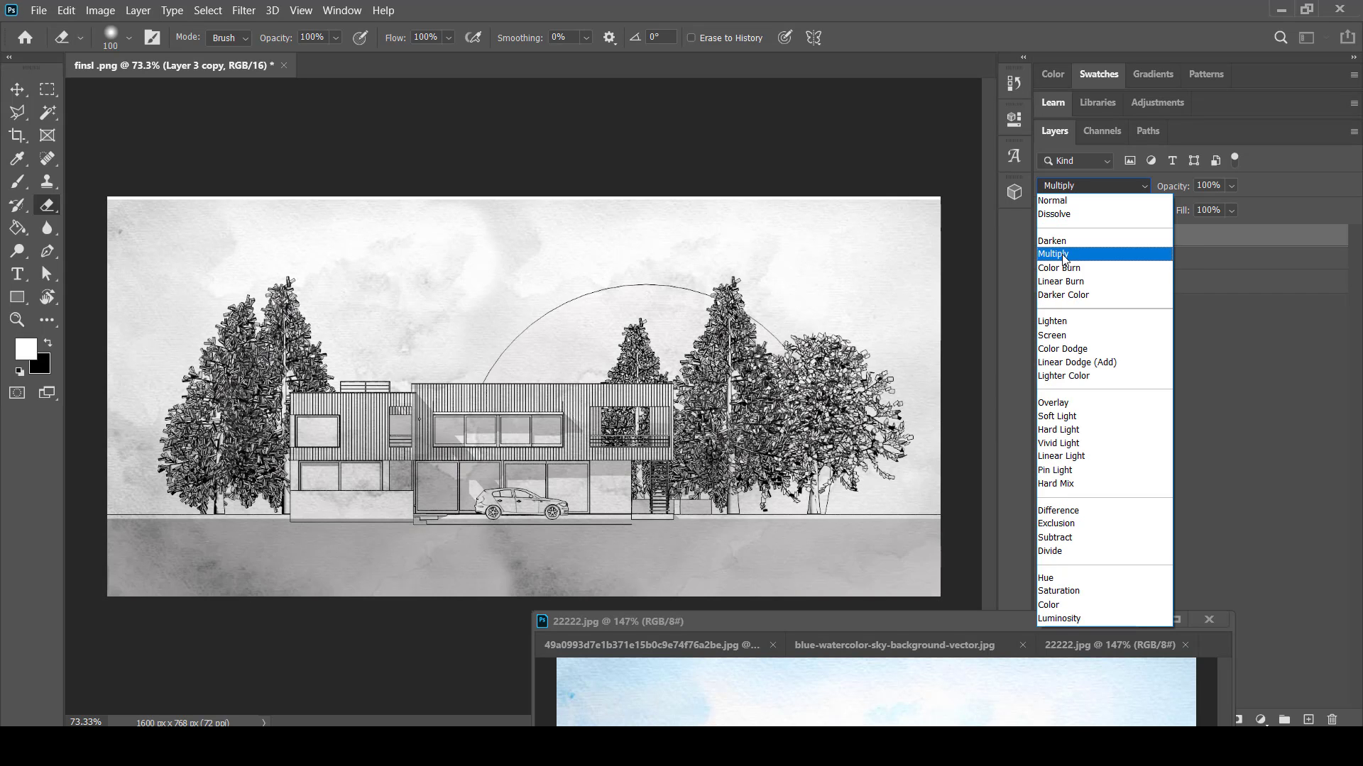
Set the grey wash to Multiply and erase facade shading with a 59% eraser.
{"action": "left_click", "coordinate": [1064, 255]}
{"action": "left_click_drag", "start_coordinate": [445, 426], "coordinate": [401, 451]}
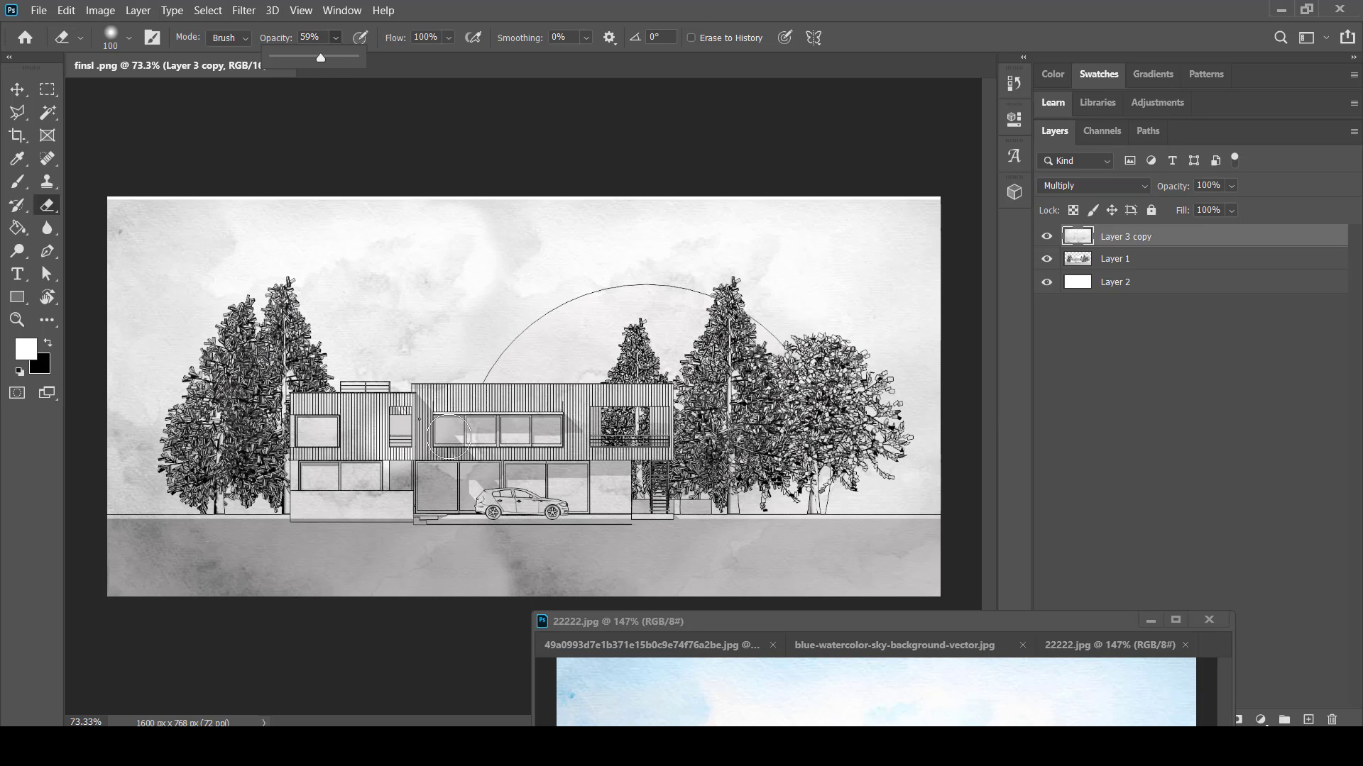
{"action": "left_click", "coordinate": [449, 437]}
{"action": "left_click_drag", "start_coordinate": [345, 462], "coordinate": [468, 458]}
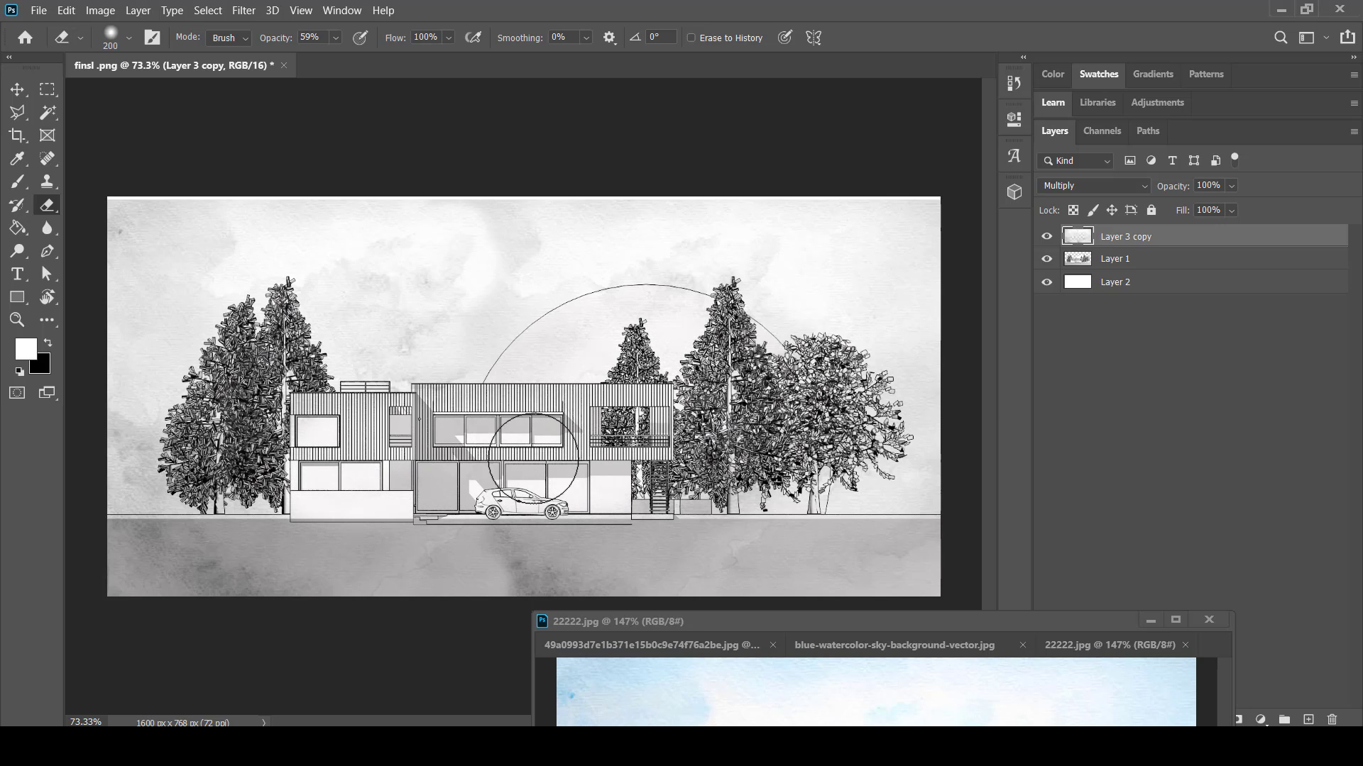
{"action": "left_click", "coordinate": [18, 89]}
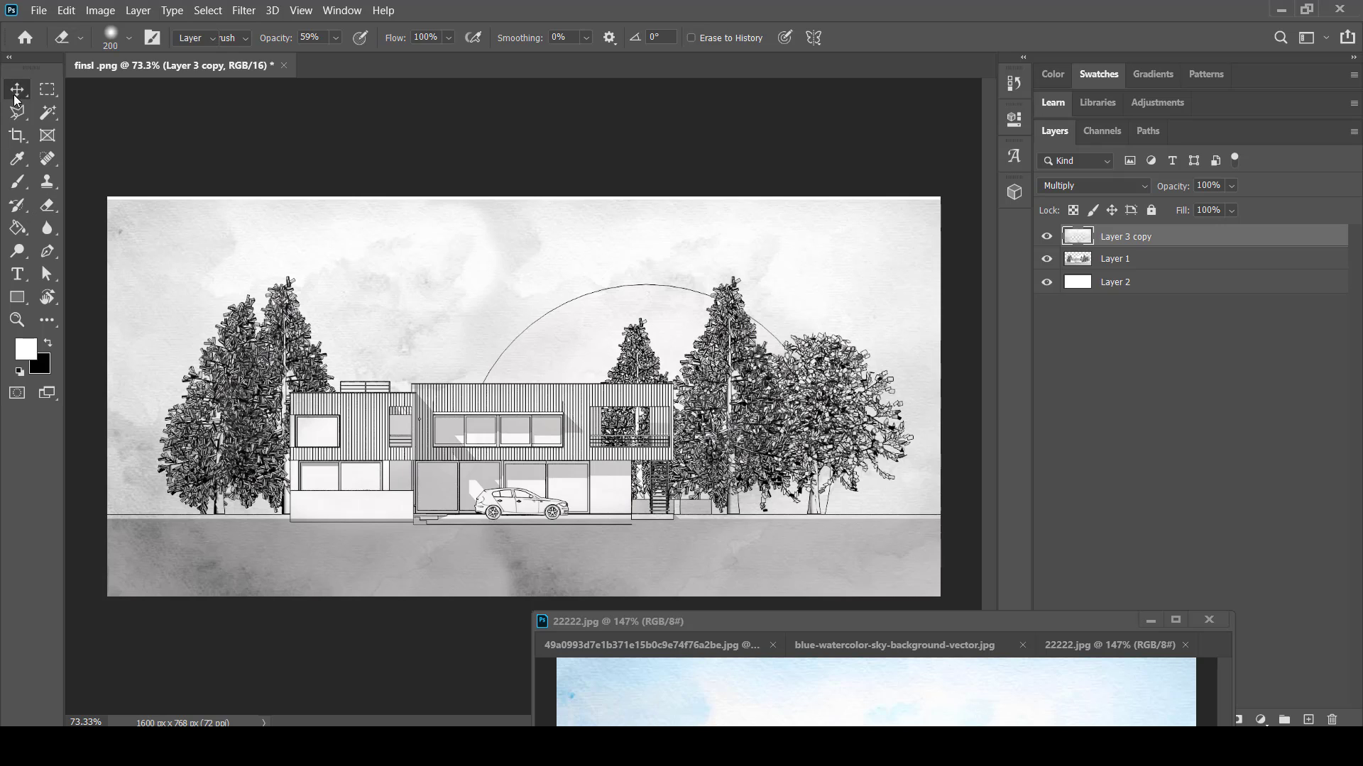
{"action": "mouse_move", "coordinate": [836, 621]}
{"action": "left_mouse_down"}
{"action": "mouse_move", "coordinate": [785, 364]}
{"action": "mouse_move", "coordinate": [802, 335]}
{"action": "left_mouse_up"}
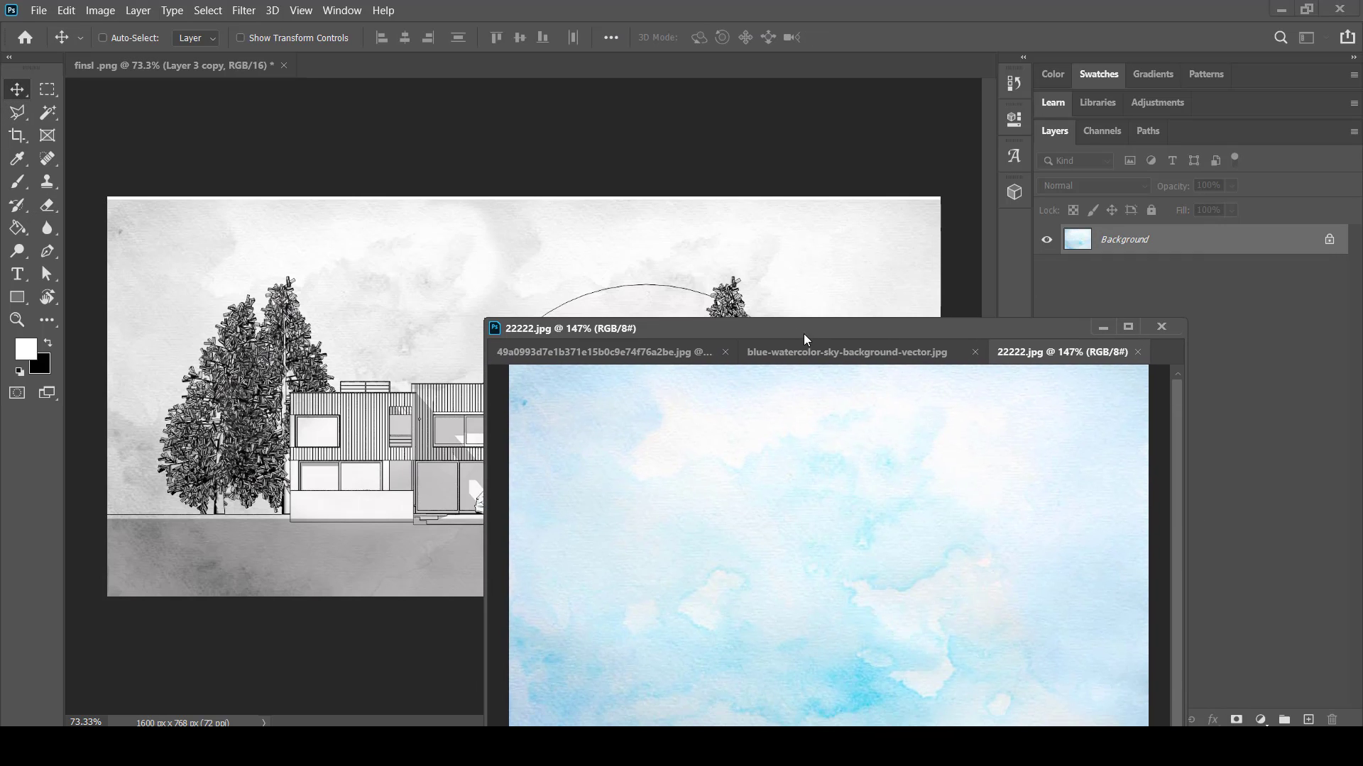
Copy the blue watercolour sky into the house drawing and move it toward the top-left.
{"action": "left_click", "coordinate": [799, 351]}
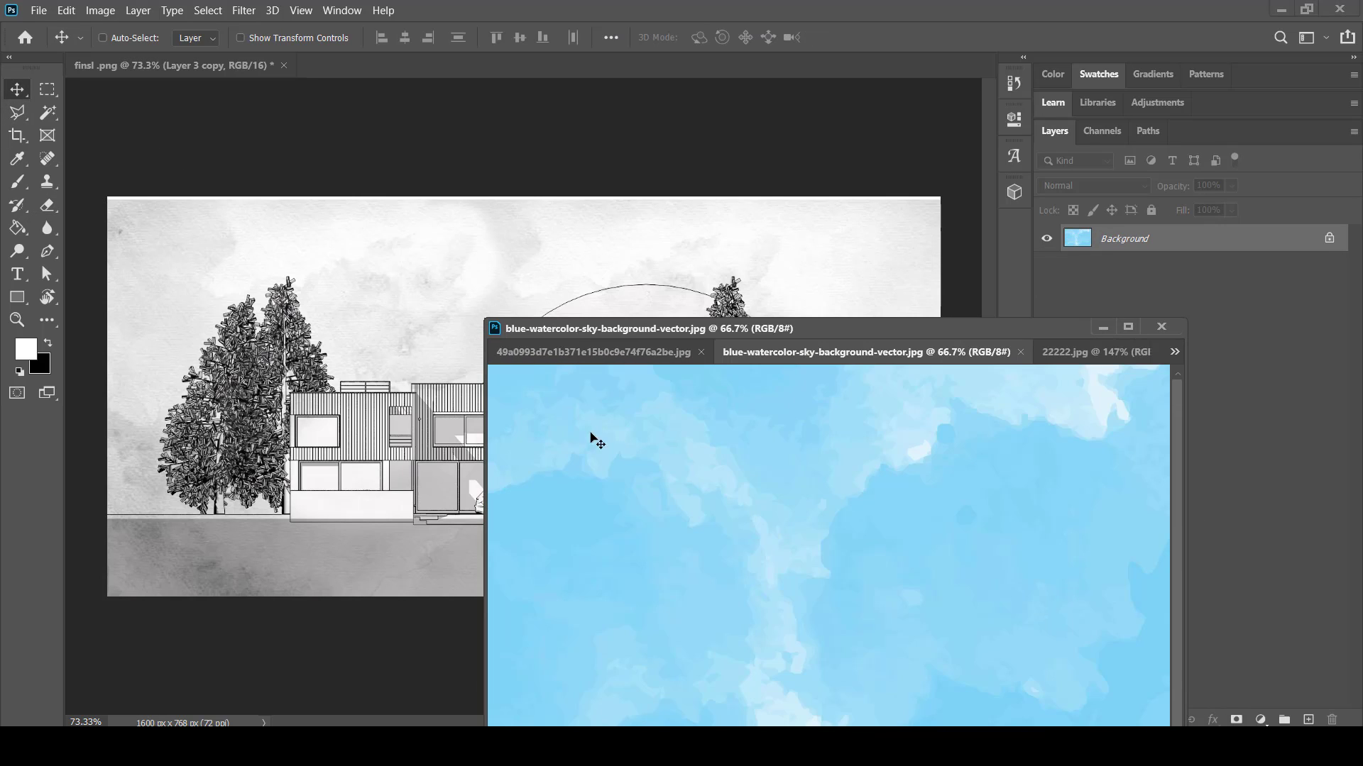
{"action": "left_click_drag", "start_coordinate": [423, 343], "coordinate": [384, 323]}
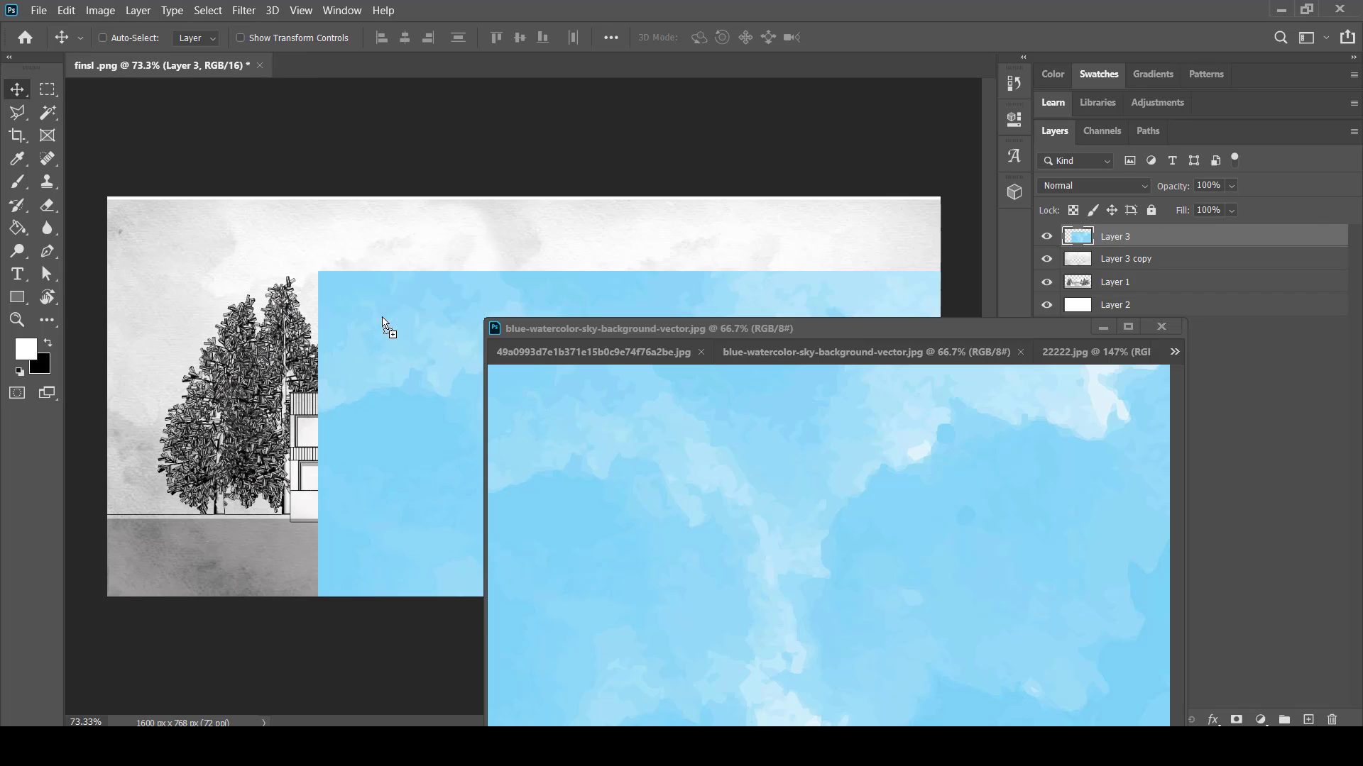
{"action": "left_click", "coordinate": [1103, 327]}
{"action": "mouse_move", "coordinate": [745, 539]}
{"action": "left_mouse_down"}
{"action": "mouse_move", "coordinate": [572, 405]}
{"action": "mouse_move", "coordinate": [582, 338]}
{"action": "mouse_move", "coordinate": [581, 396]}
{"action": "mouse_move", "coordinate": [672, 407]}
{"action": "left_mouse_up"}
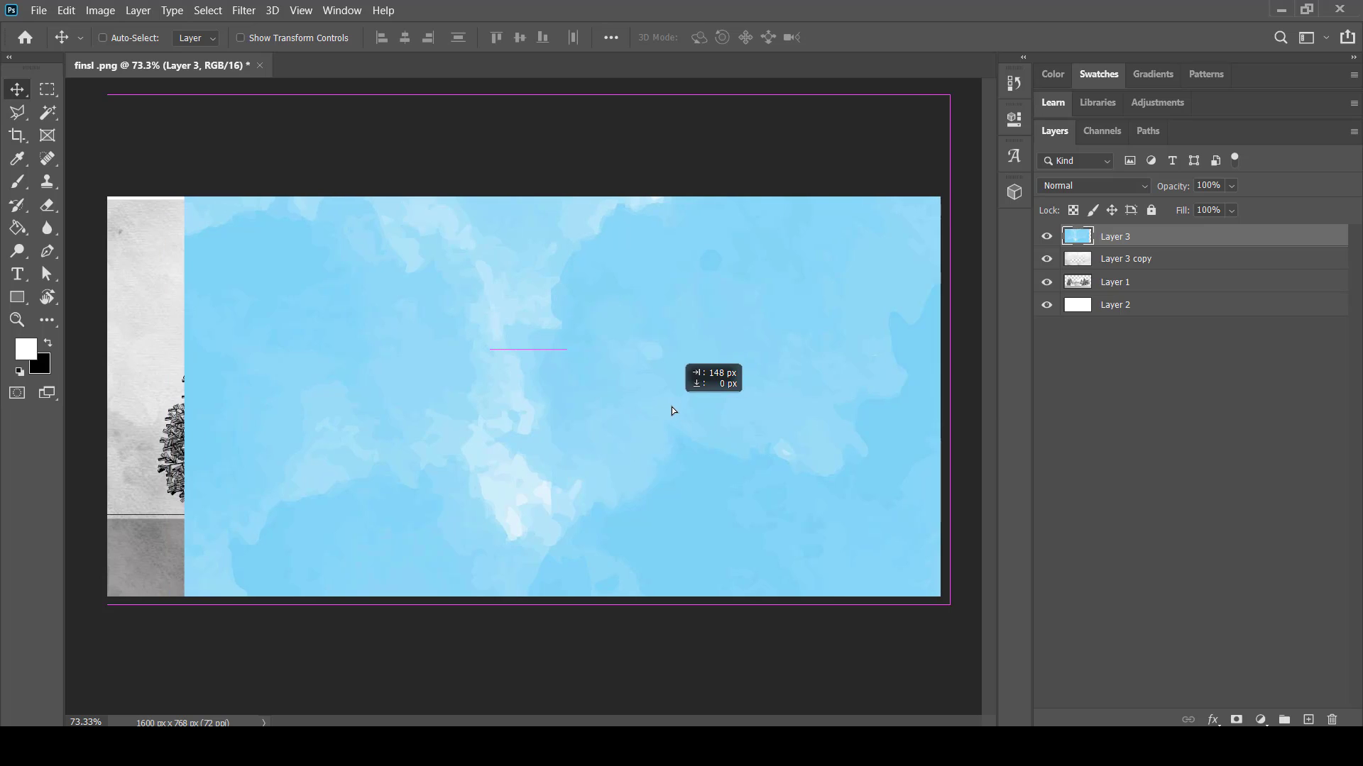
Stretch the blue sky layer across the full canvas and set it to Multiply.
{"action": "key", "text": "ctrl+t"}
{"action": "mouse_move", "coordinate": [492, 450]}
{"action": "left_mouse_down"}
{"action": "mouse_move", "coordinate": [207, 376]}
{"action": "mouse_move", "coordinate": [499, 517]}
{"action": "mouse_move", "coordinate": [450, 502]}
{"action": "left_mouse_up"}
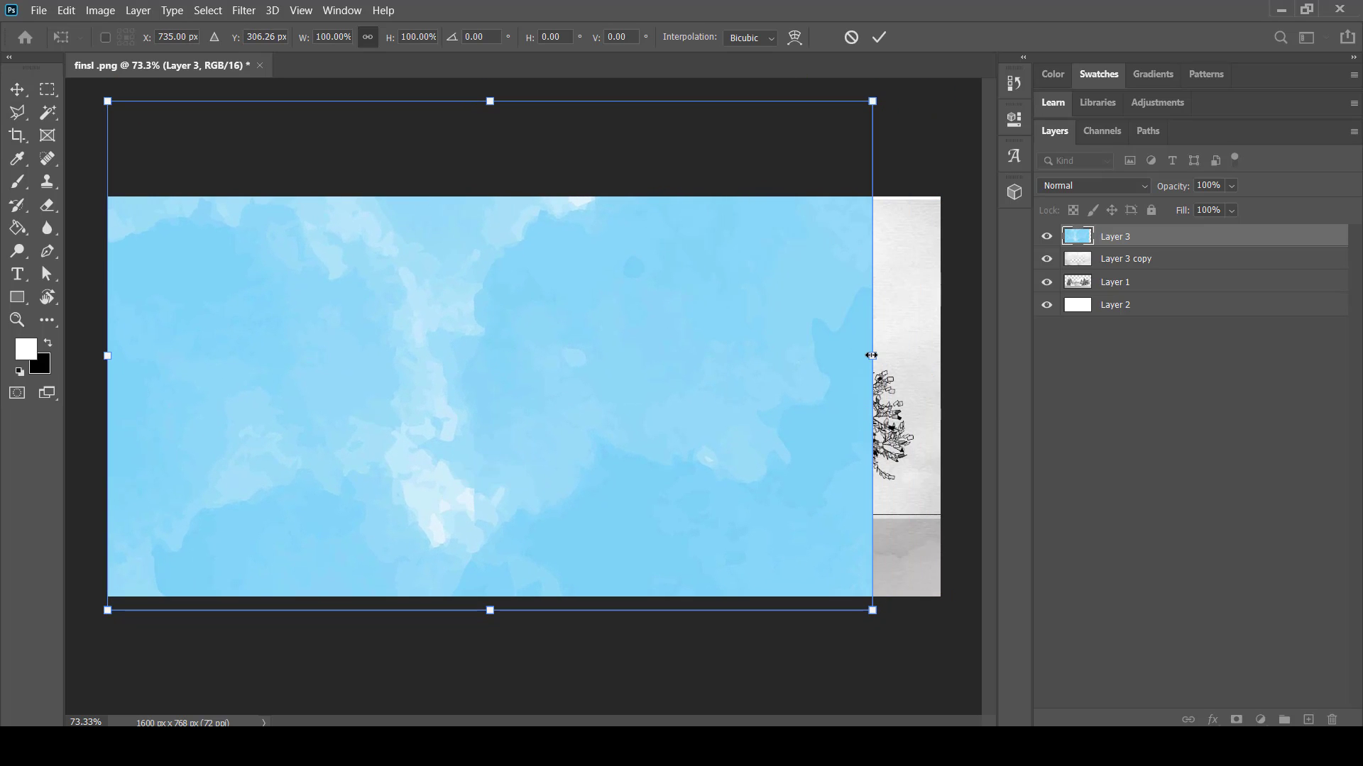
{"action": "left_click_drag", "start_coordinate": [885, 357], "coordinate": [953, 357]}
{"action": "key", "text": "Return"}
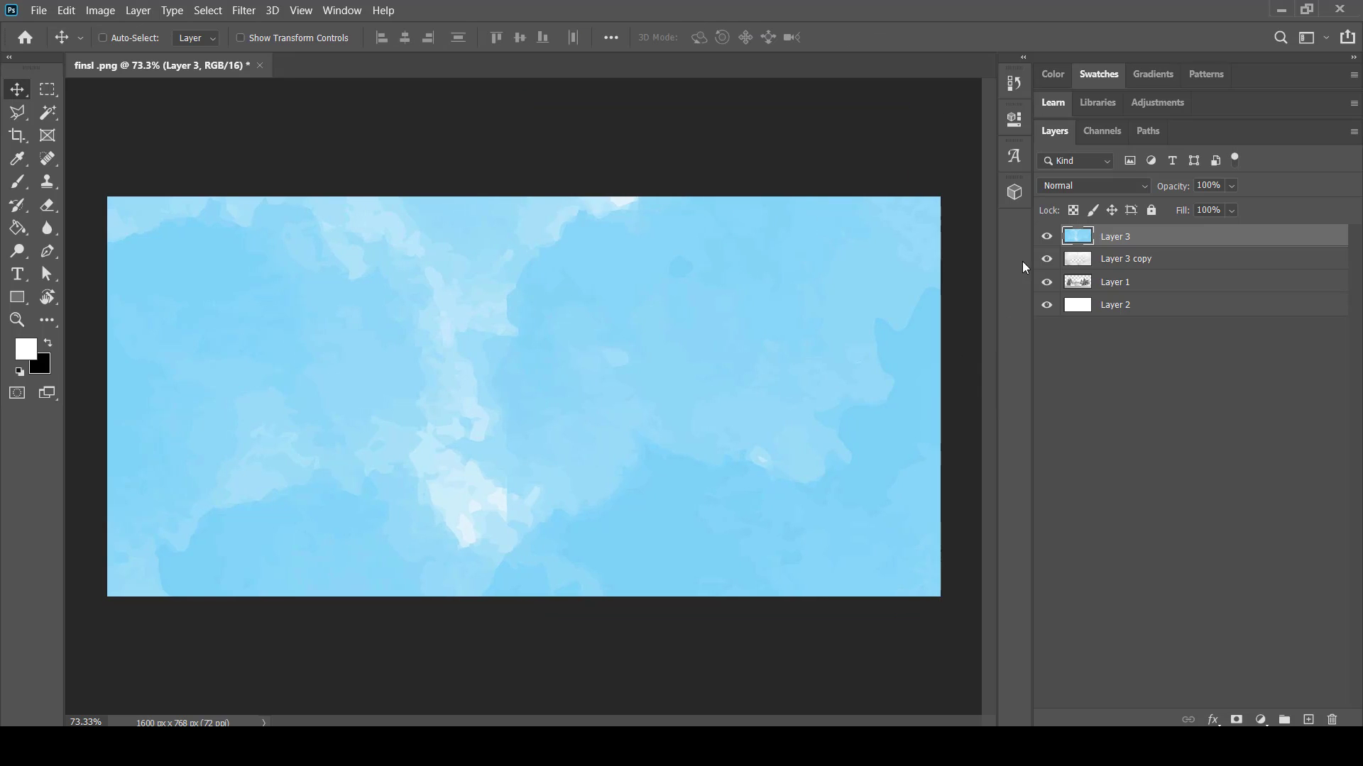
{"action": "left_click", "coordinate": [1068, 187]}
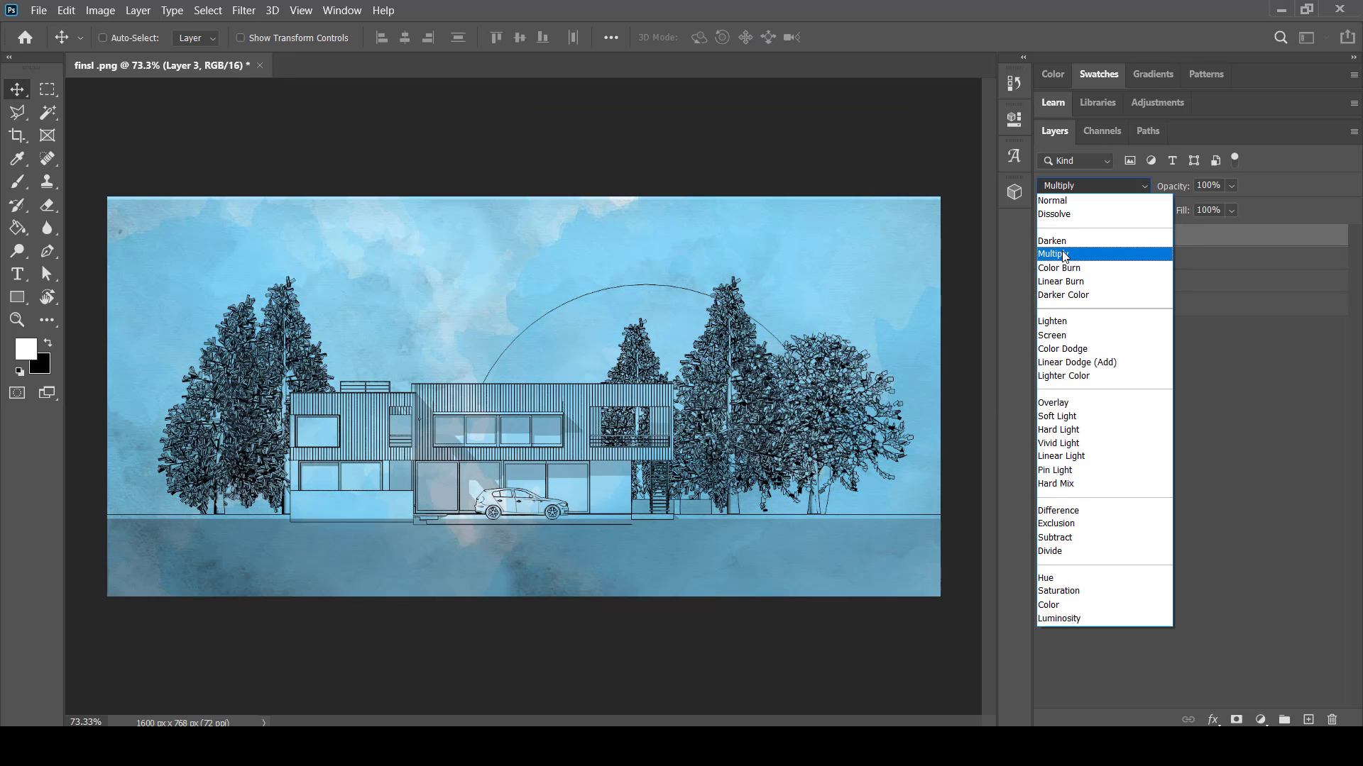
{"action": "left_click", "coordinate": [1064, 255]}
Erase Layer 3's blue tint over the trees, house and ground, and bring up the watercolor sky images.
{"action": "left_click", "coordinate": [47, 207]}
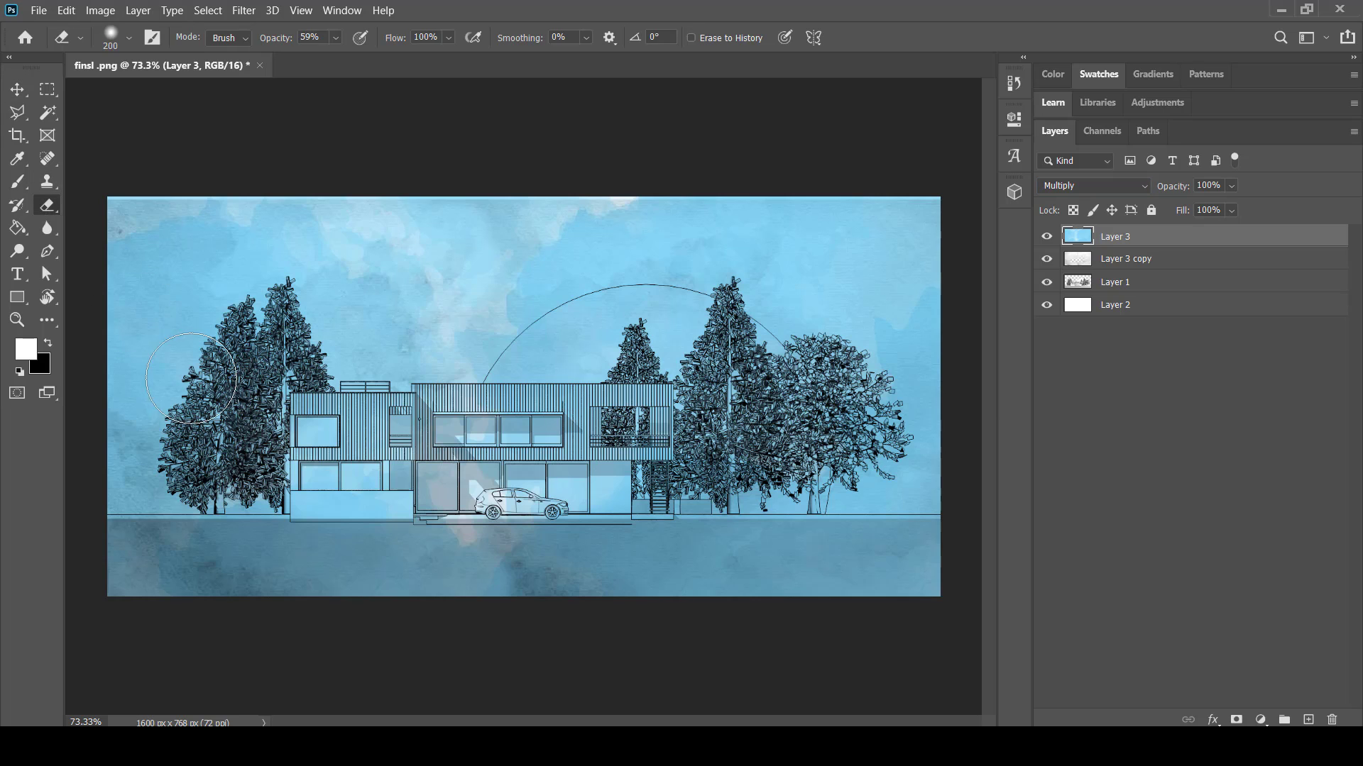
{"action": "left_click_drag", "start_coordinate": [199, 404], "coordinate": [250, 544]}
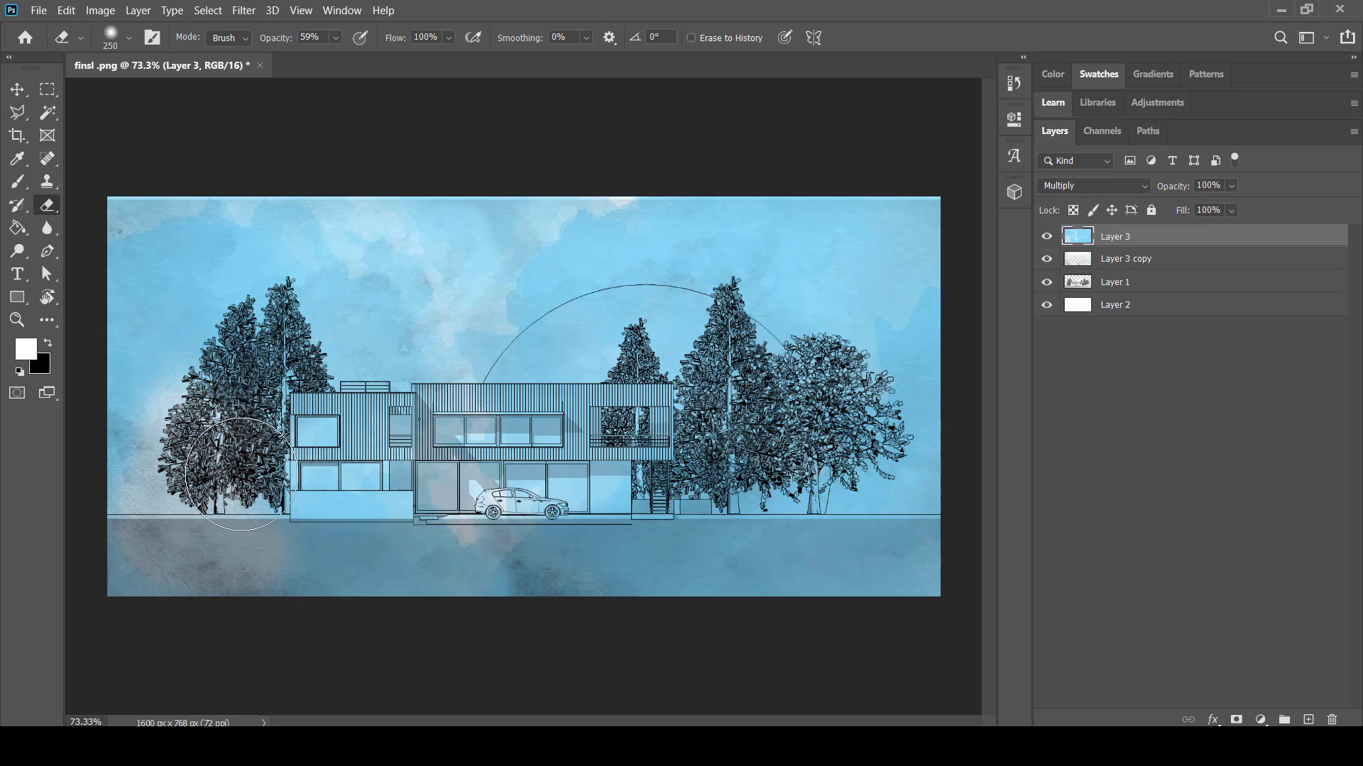
{"action": "key", "text": "bracketright"}
{"action": "key", "text": "bracketright"}
{"action": "key", "text": "bracketright"}
{"action": "mouse_move", "coordinate": [227, 369]}
{"action": "left_mouse_down"}
{"action": "mouse_move", "coordinate": [752, 426]}
{"action": "mouse_move", "coordinate": [660, 496]}
{"action": "mouse_move", "coordinate": [887, 529]}
{"action": "mouse_move", "coordinate": [448, 631]}
{"action": "left_mouse_up"}
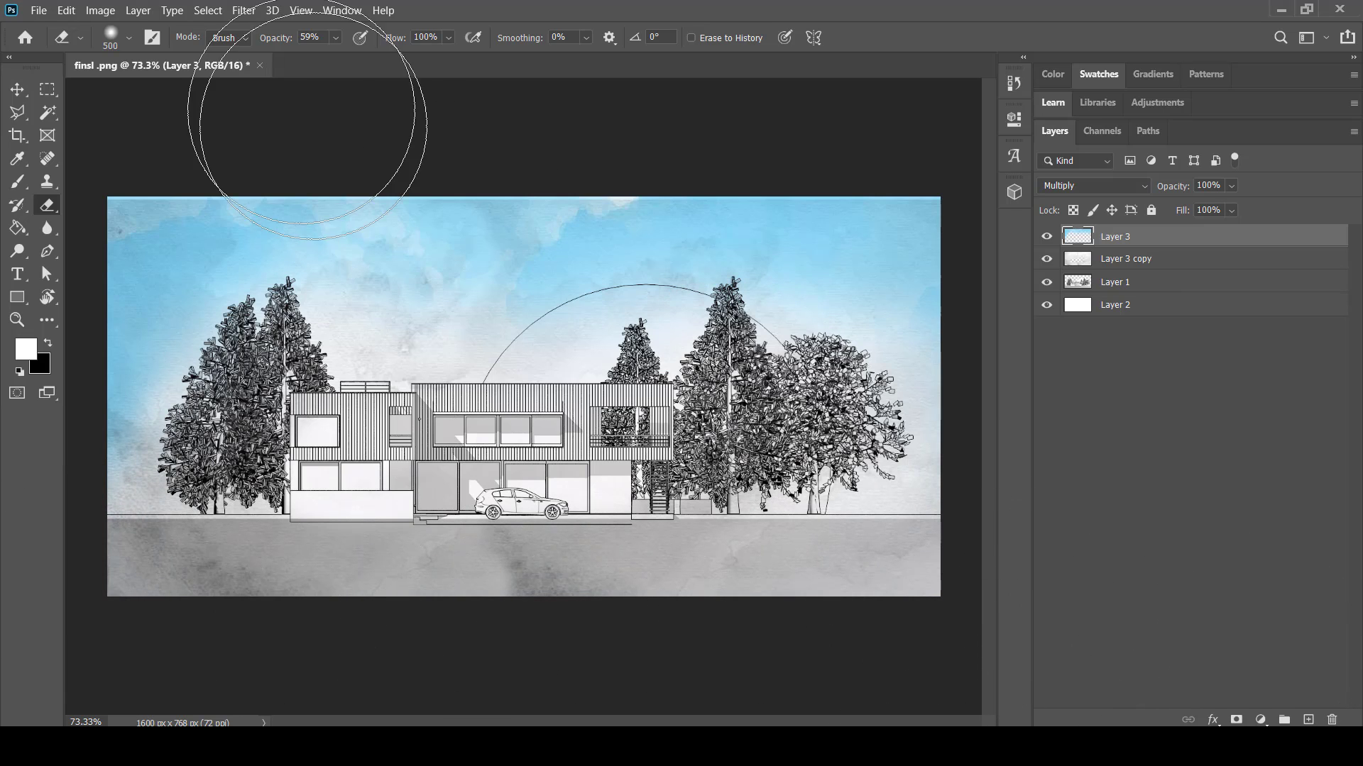
{"action": "key", "text": "ctrl+Tab"}
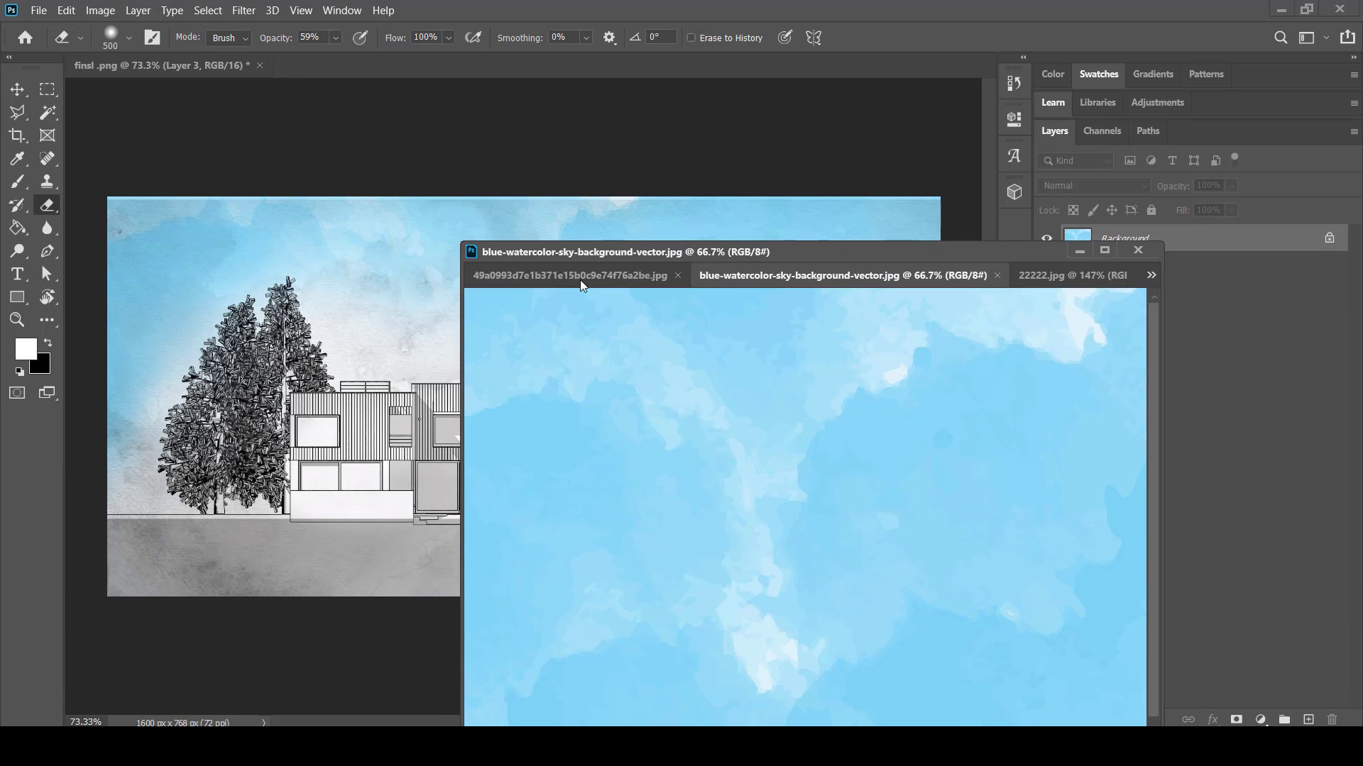
Bring the light watercolor sky 22222.jpg into finsl.png as a layer placed on the right.
{"action": "left_click", "coordinate": [571, 277]}
{"action": "left_click", "coordinate": [1050, 278]}
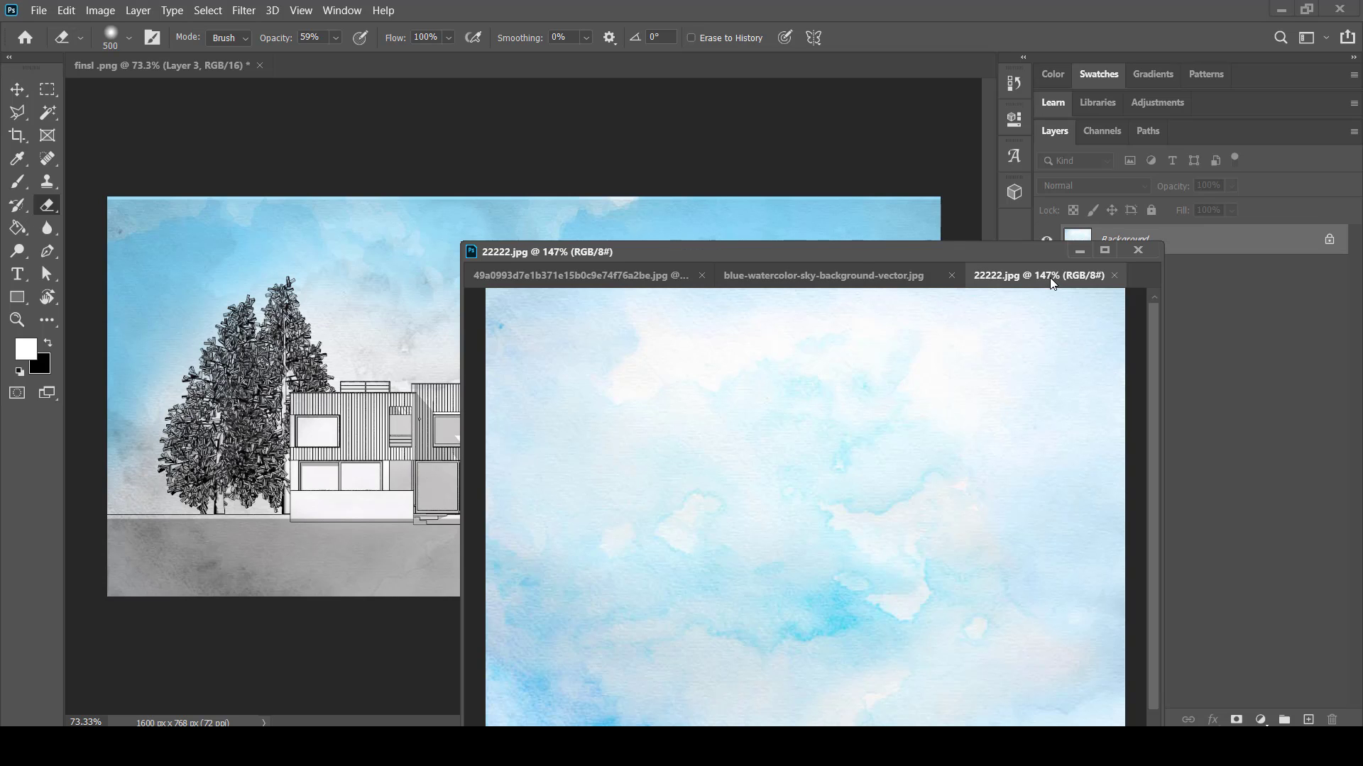
{"action": "left_click", "coordinate": [18, 98]}
{"action": "left_click_drag", "start_coordinate": [497, 351], "coordinate": [431, 334]}
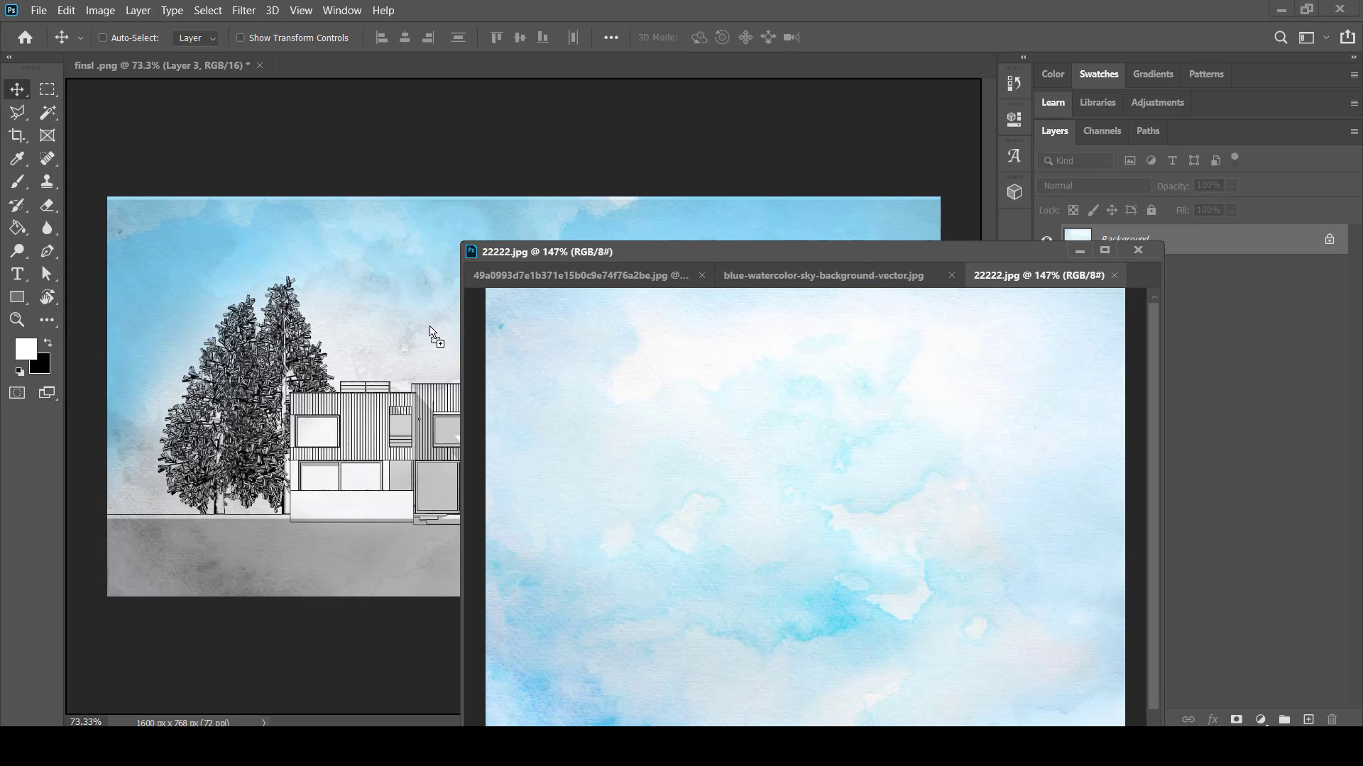
{"action": "left_click", "coordinate": [1073, 252]}
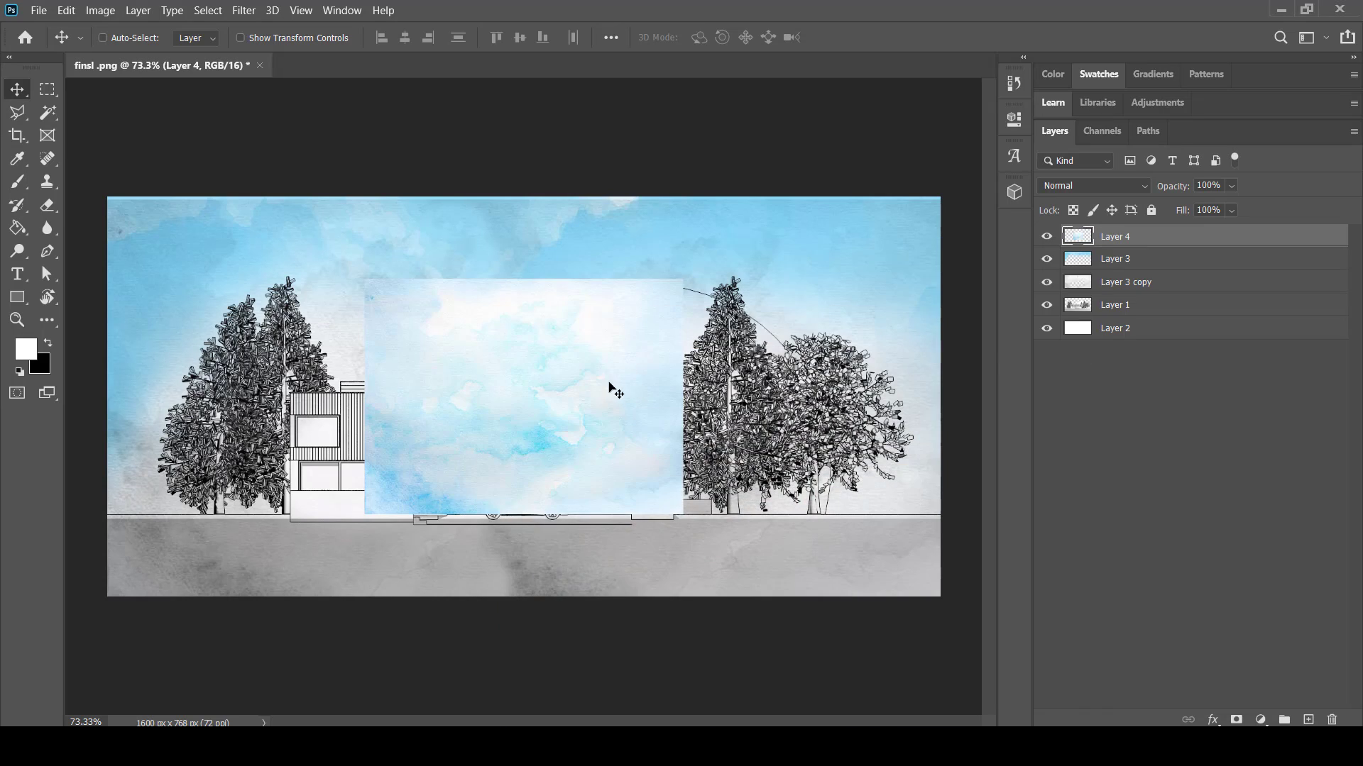
{"action": "left_click_drag", "start_coordinate": [609, 387], "coordinate": [700, 411]}
Shift the sky patch's hue to green and enlarge it over the right side.
{"action": "key", "text": "ctrl+u"}
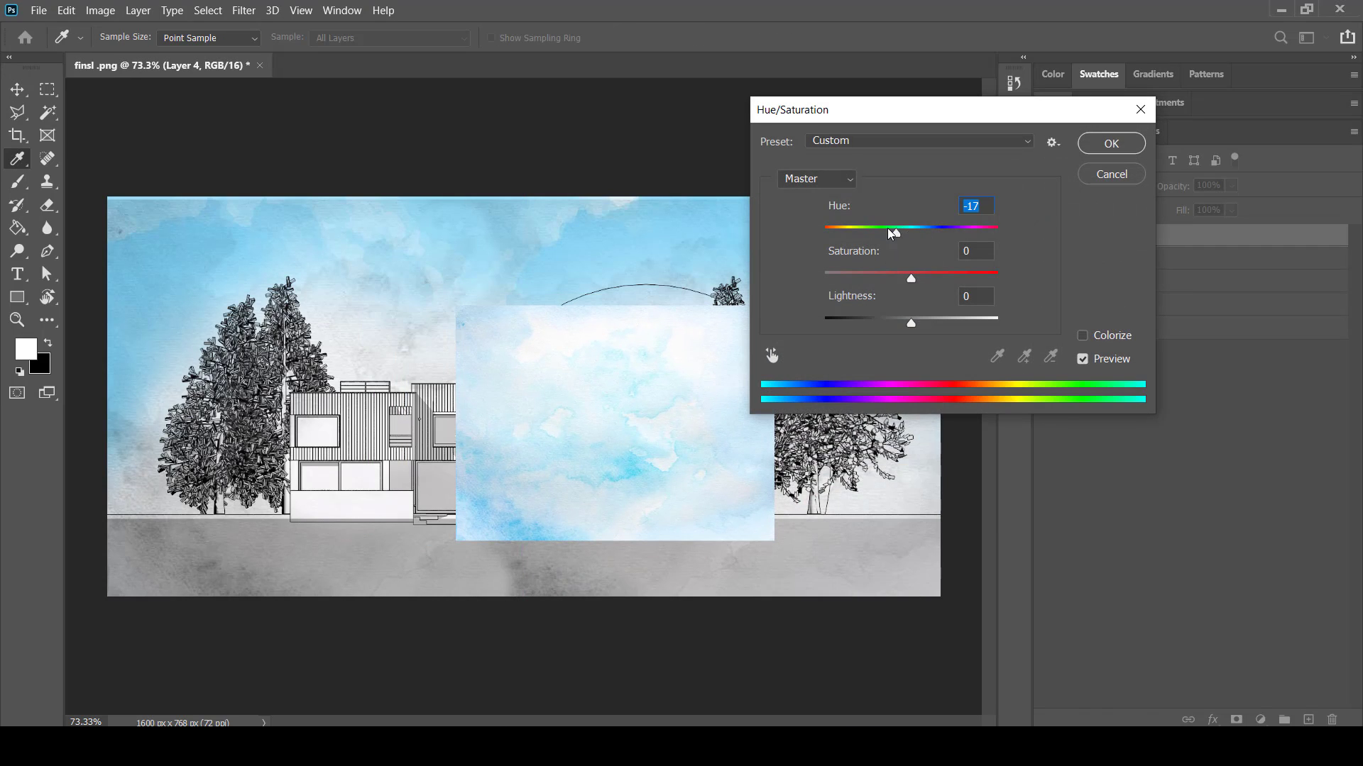
{"action": "left_click_drag", "start_coordinate": [893, 233], "coordinate": [880, 233]}
{"action": "left_click", "coordinate": [1111, 143]}
{"action": "mouse_move", "coordinate": [665, 394]}
{"action": "left_mouse_down"}
{"action": "mouse_move", "coordinate": [779, 351]}
{"action": "mouse_move", "coordinate": [777, 372]}
{"action": "left_mouse_up"}
{"action": "key", "text": "ctrl+t"}
{"action": "left_click_drag", "start_coordinate": [889, 280], "coordinate": [974, 268]}
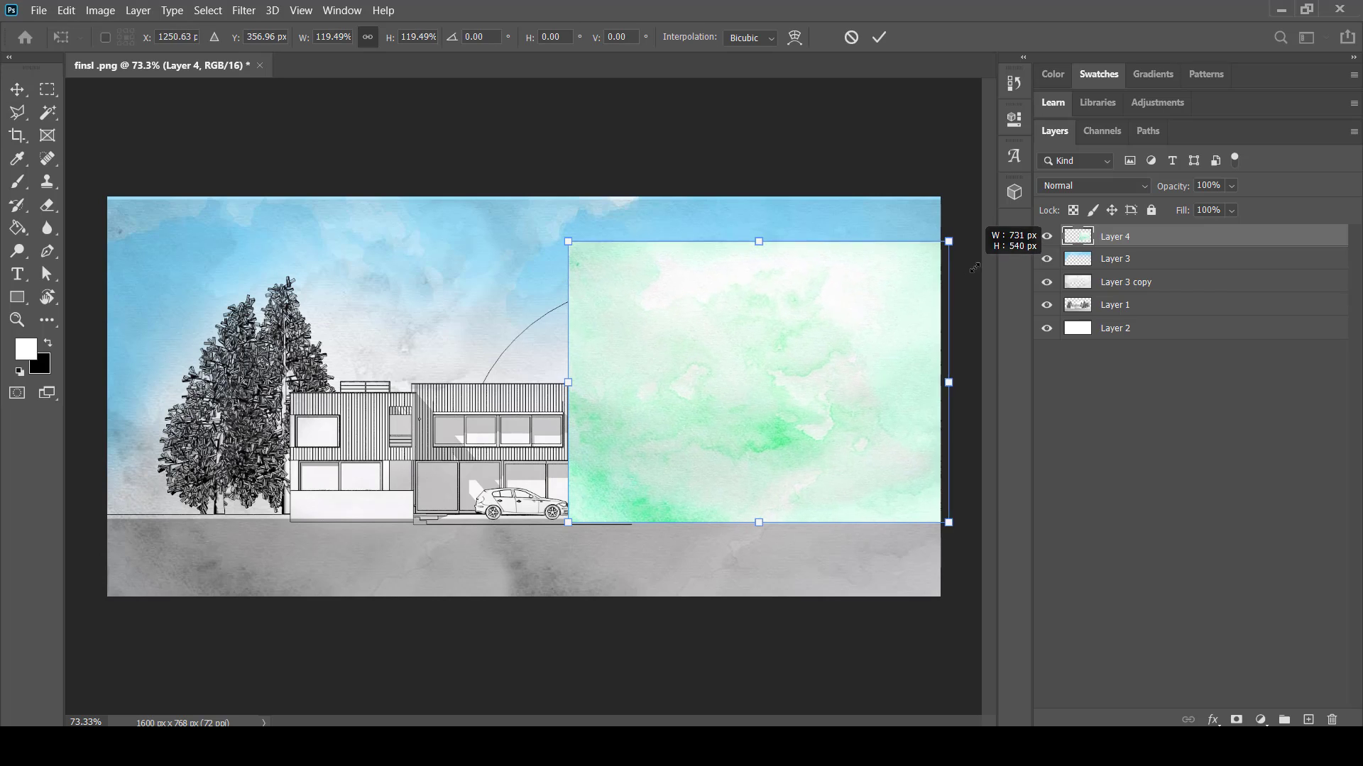
{"action": "key", "text": "Return"}
Copy the green patch onto the left side and blend it with Multiply.
{"action": "left_click_drag", "start_coordinate": [866, 386], "coordinate": [362, 392], "text": "alt"}
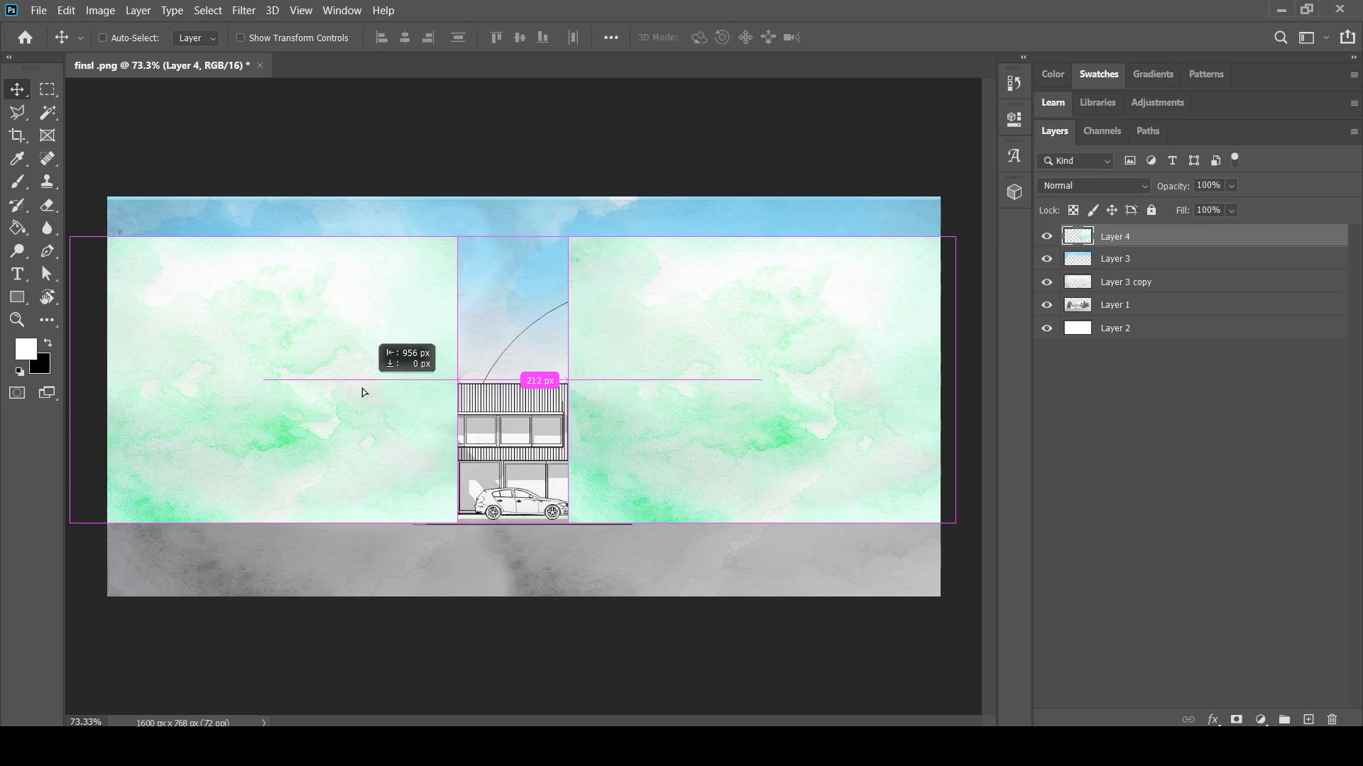
{"action": "left_click_drag", "start_coordinate": [473, 372], "coordinate": [460, 370]}
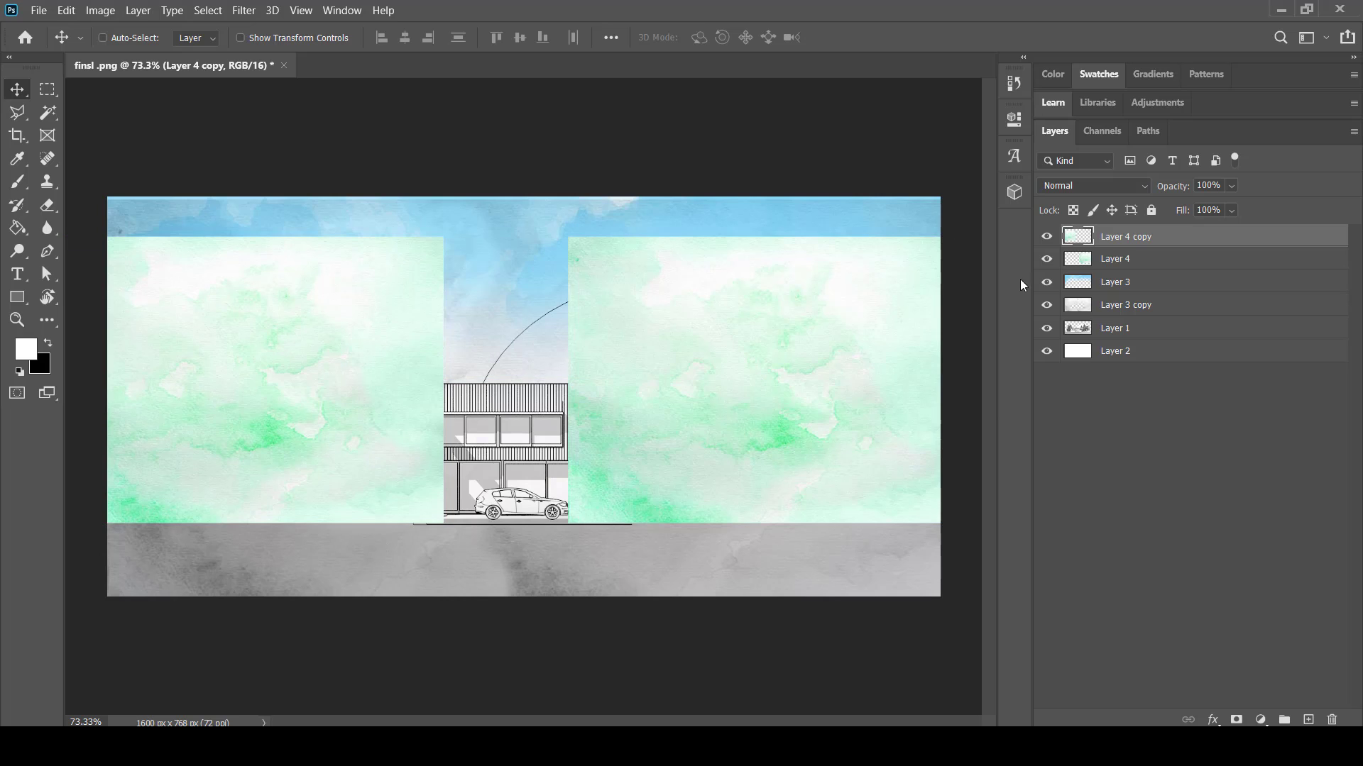
{"action": "left_click", "coordinate": [1082, 185]}
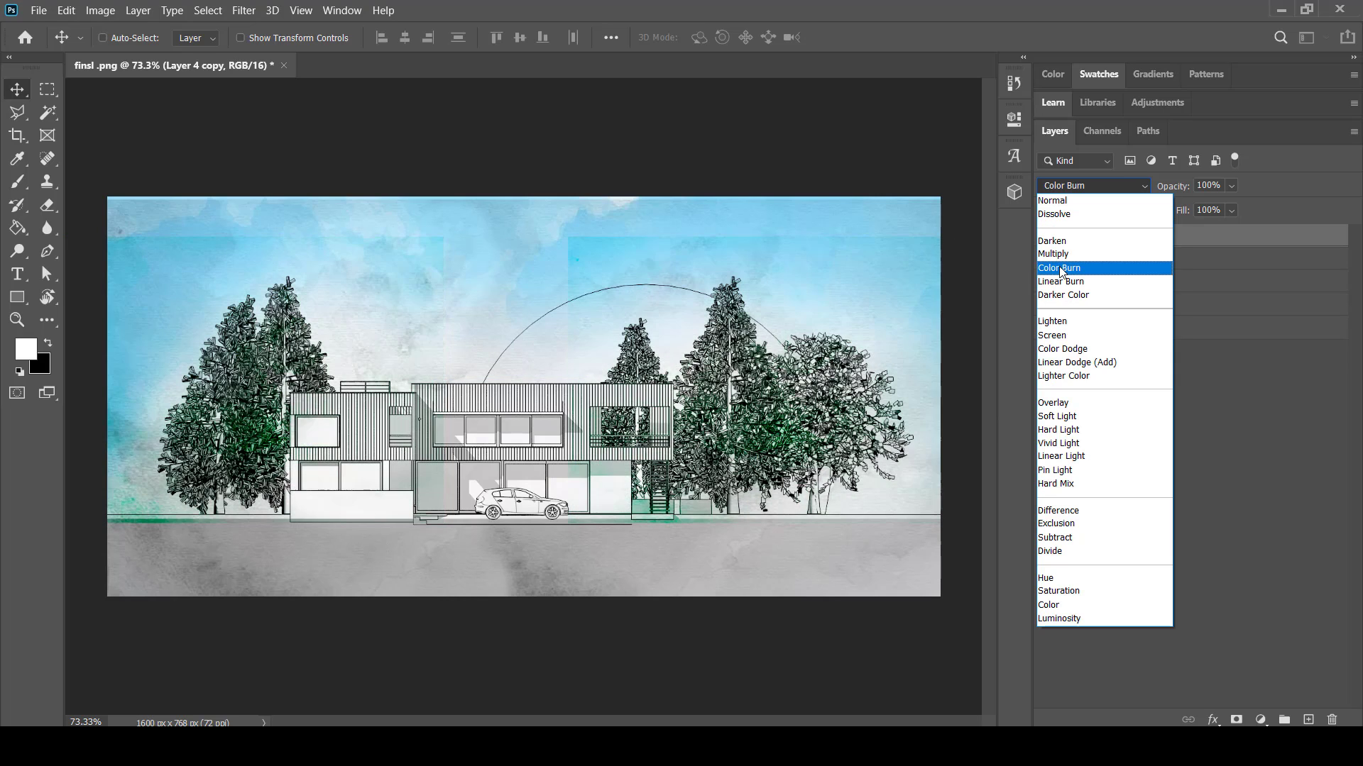
{"action": "left_click", "coordinate": [1065, 255]}
{"action": "key", "text": "e"}
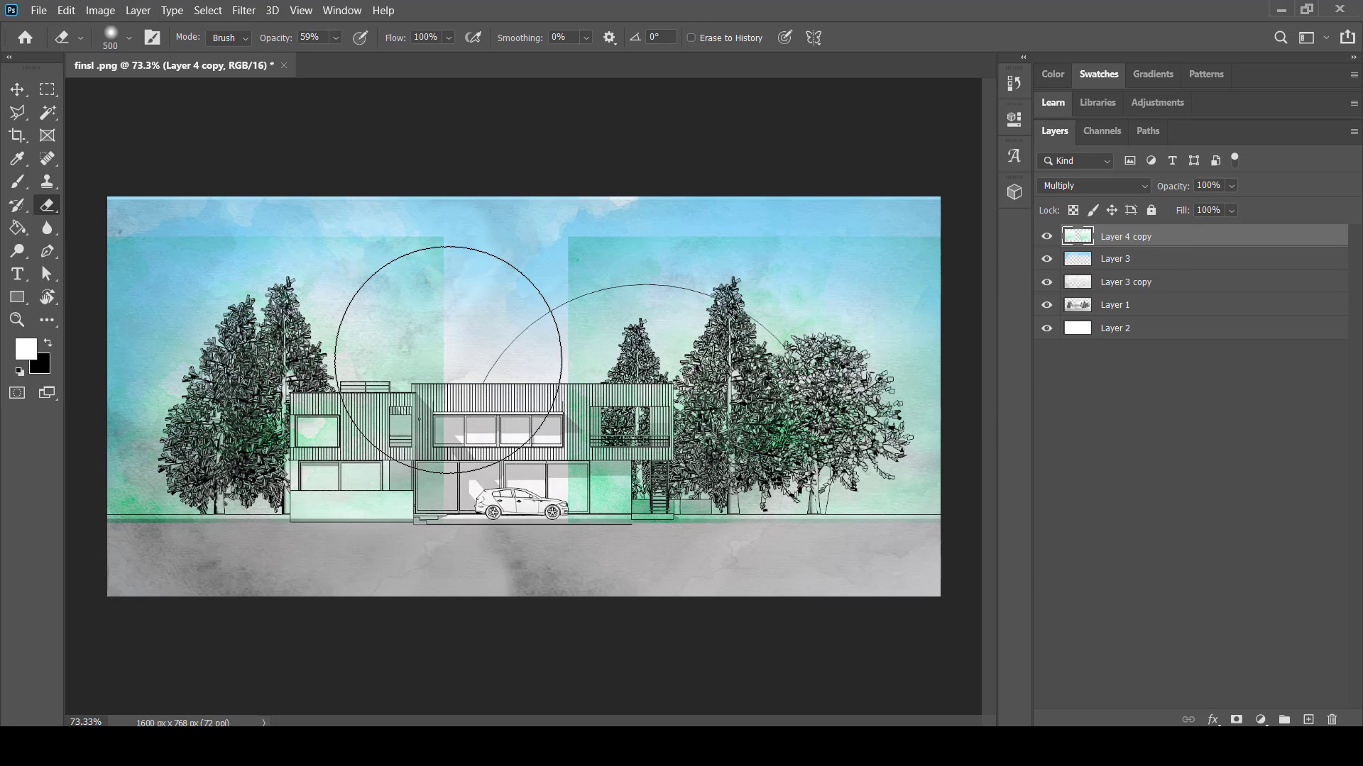
{"action": "key", "text": "bracketleft"}
{"action": "key", "text": "bracketleft"}
{"action": "key", "text": "bracketleft"}
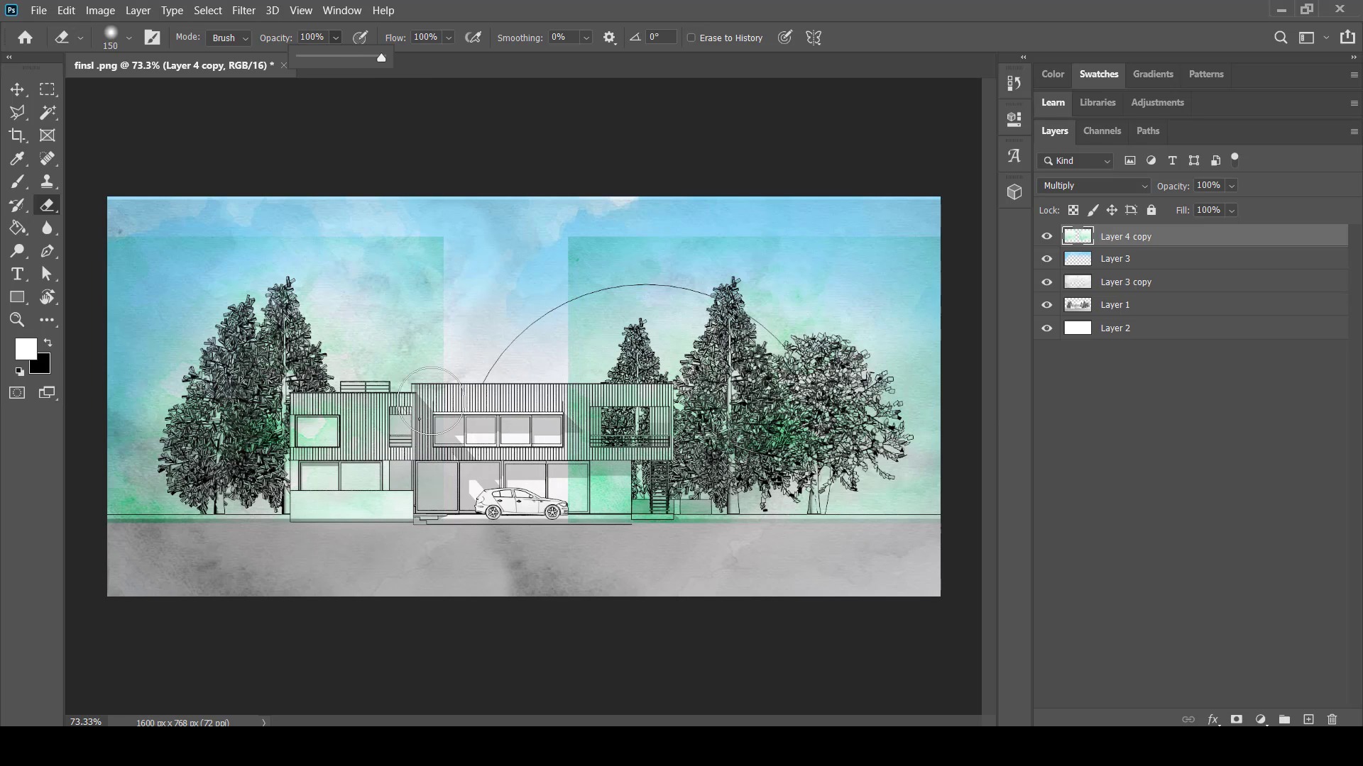
Erase the green wash over the building, left edge, ground line and upper sky, leaving it on the trees.
{"action": "mouse_move", "coordinate": [346, 433]}
{"action": "left_mouse_down"}
{"action": "mouse_move", "coordinate": [435, 308]}
{"action": "mouse_move", "coordinate": [359, 252]}
{"action": "mouse_move", "coordinate": [237, 231]}
{"action": "mouse_move", "coordinate": [137, 274]}
{"action": "mouse_move", "coordinate": [156, 321]}
{"action": "left_mouse_up"}
{"action": "left_click_drag", "start_coordinate": [85, 454], "coordinate": [122, 457]}
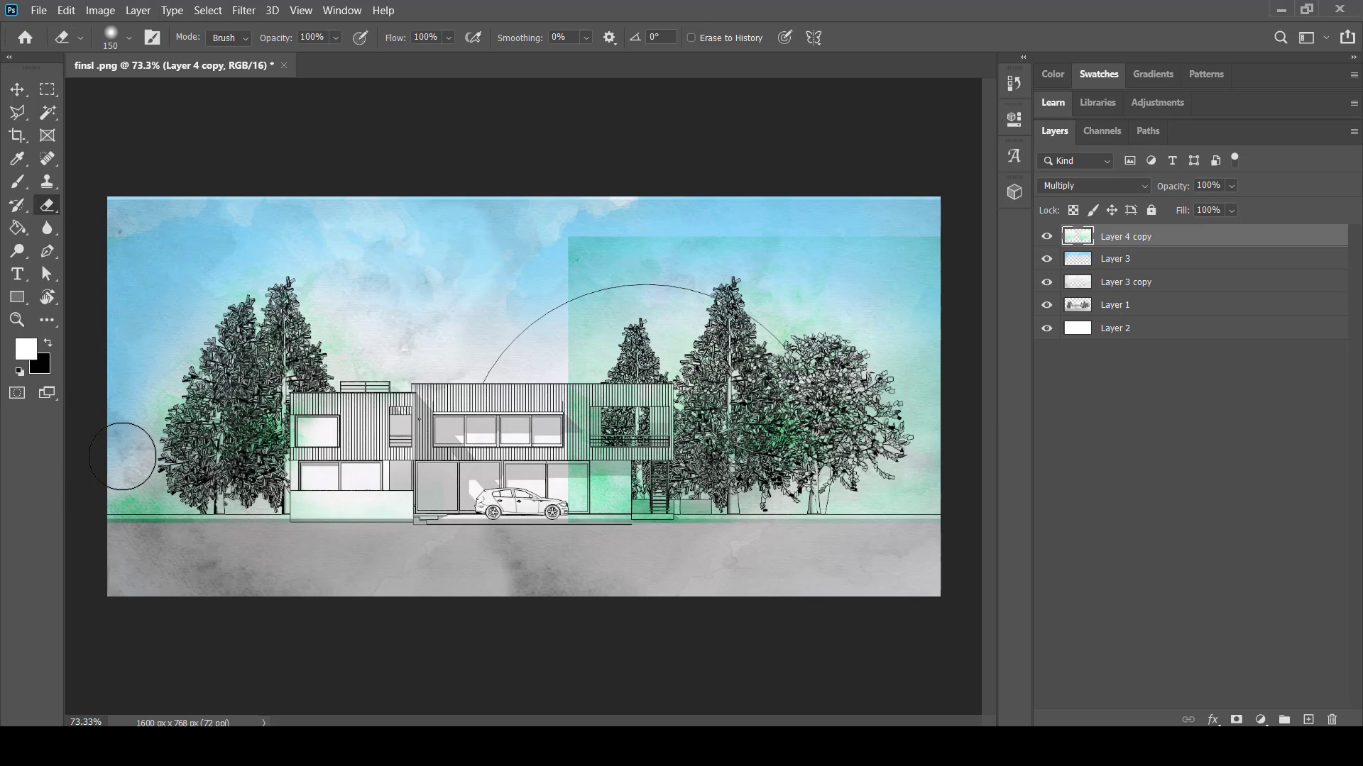
{"action": "left_click_drag", "start_coordinate": [75, 508], "coordinate": [302, 557]}
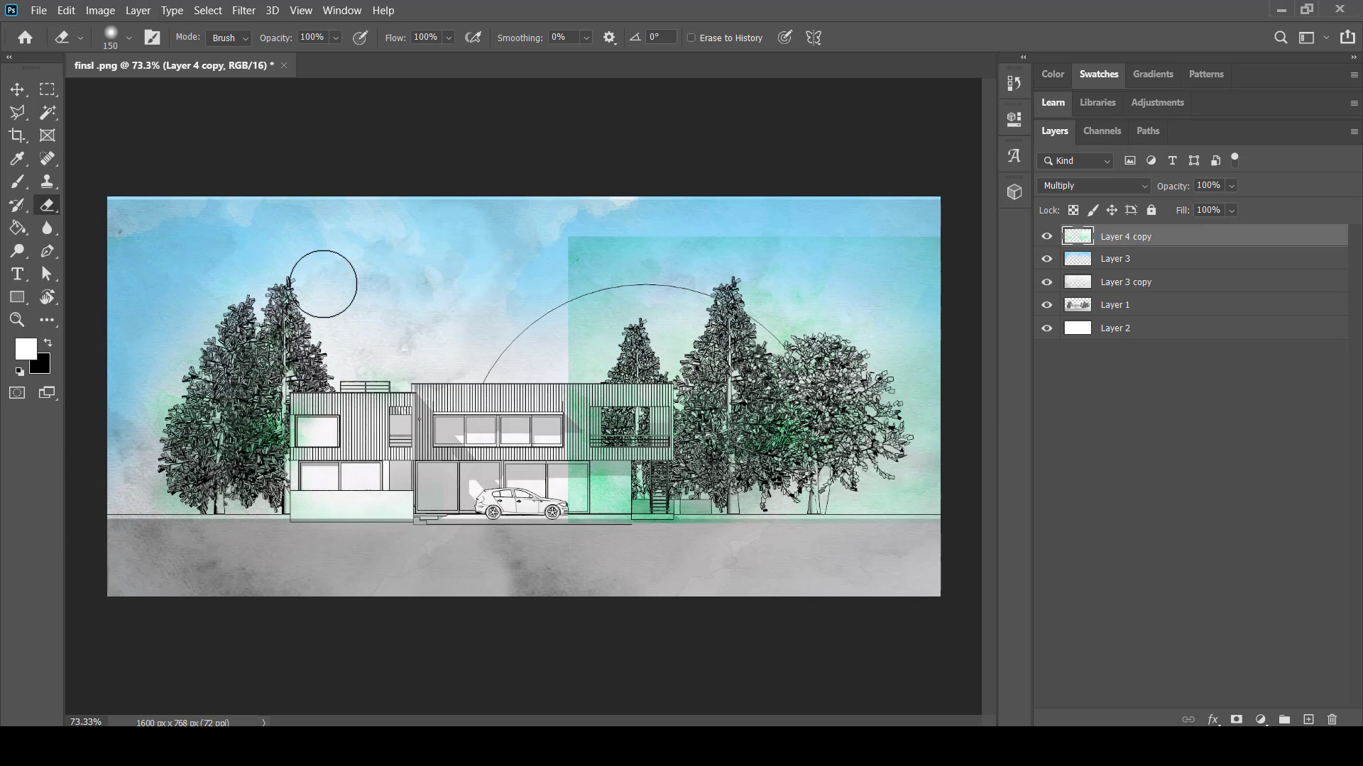
{"action": "mouse_move", "coordinate": [326, 268]}
{"action": "left_mouse_down"}
{"action": "mouse_move", "coordinate": [632, 243]}
{"action": "mouse_move", "coordinate": [566, 319]}
{"action": "mouse_move", "coordinate": [642, 415]}
{"action": "mouse_move", "coordinate": [532, 487]}
{"action": "mouse_move", "coordinate": [638, 533]}
{"action": "mouse_move", "coordinate": [616, 474]}
{"action": "left_mouse_up"}
{"action": "mouse_move", "coordinate": [874, 334]}
{"action": "left_mouse_down"}
{"action": "mouse_move", "coordinate": [784, 298]}
{"action": "mouse_move", "coordinate": [918, 478]}
{"action": "mouse_move", "coordinate": [944, 397]}
{"action": "left_mouse_up"}
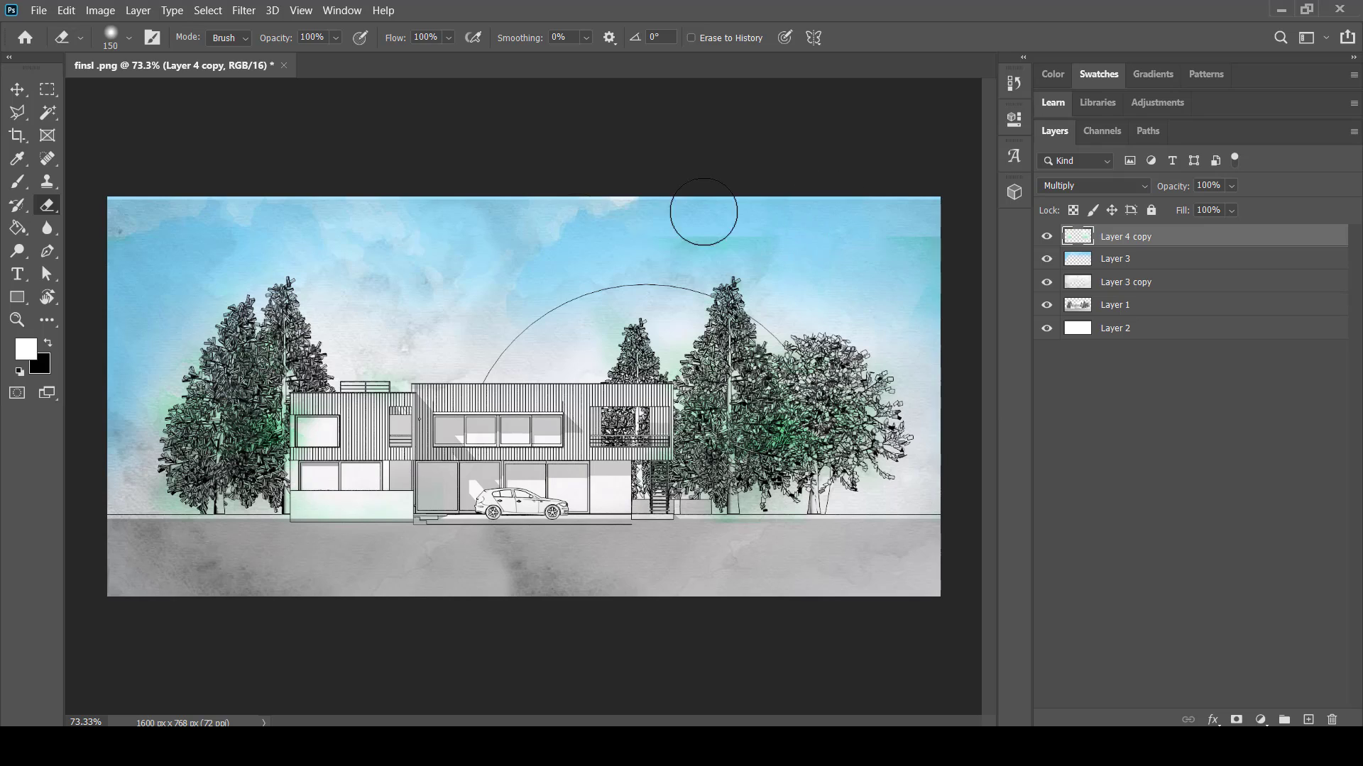
{"action": "left_click_drag", "start_coordinate": [703, 211], "coordinate": [760, 236]}
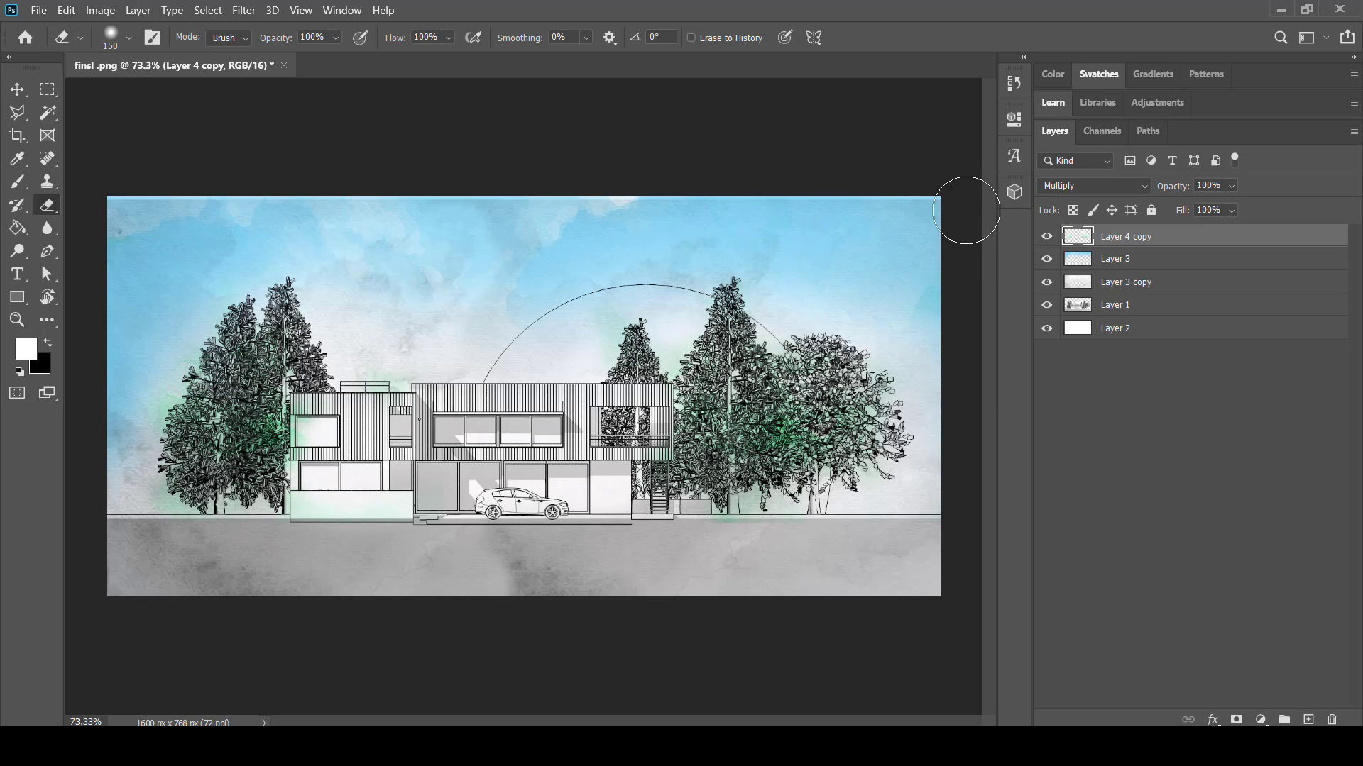
Fill the ground strip black on a new layer and lower it to 34% opacity grey.
{"action": "key", "text": "m"}
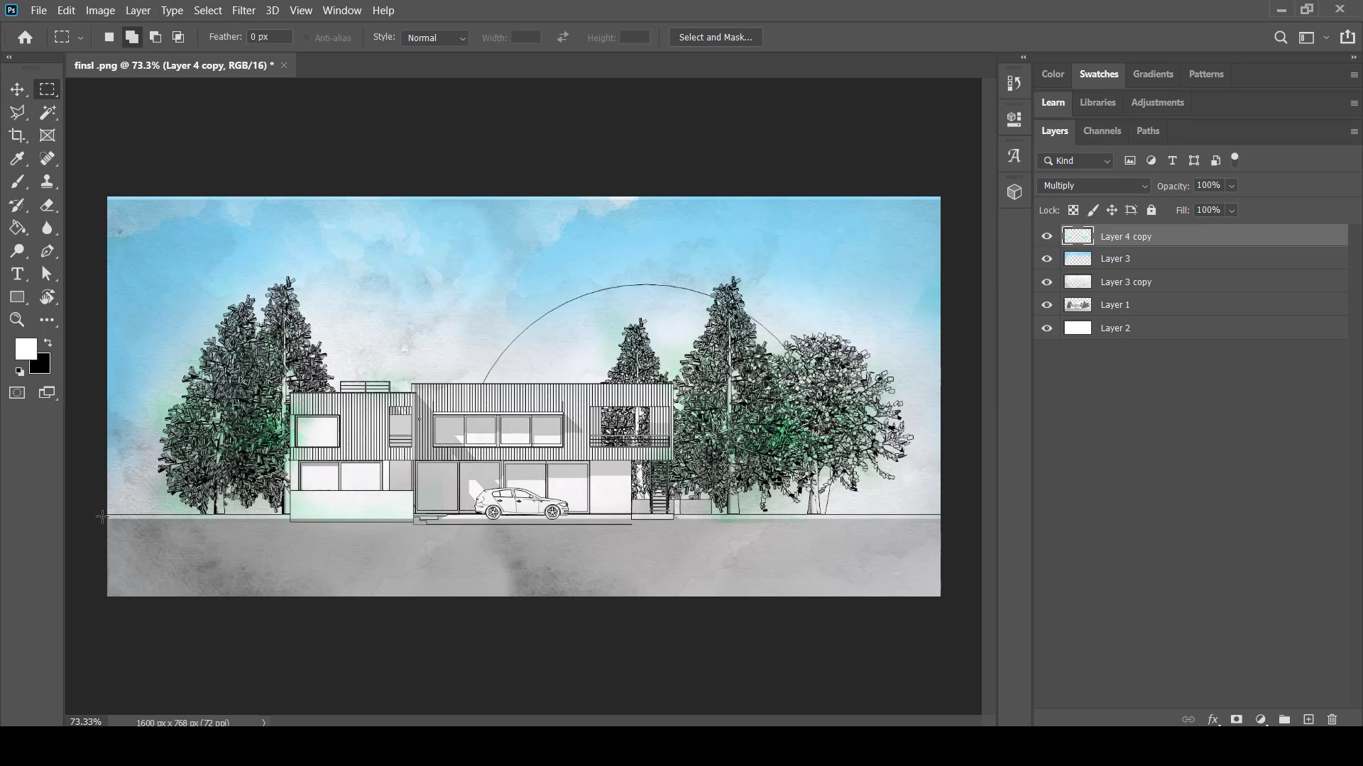
{"action": "left_click_drag", "start_coordinate": [101, 518], "coordinate": [968, 673]}
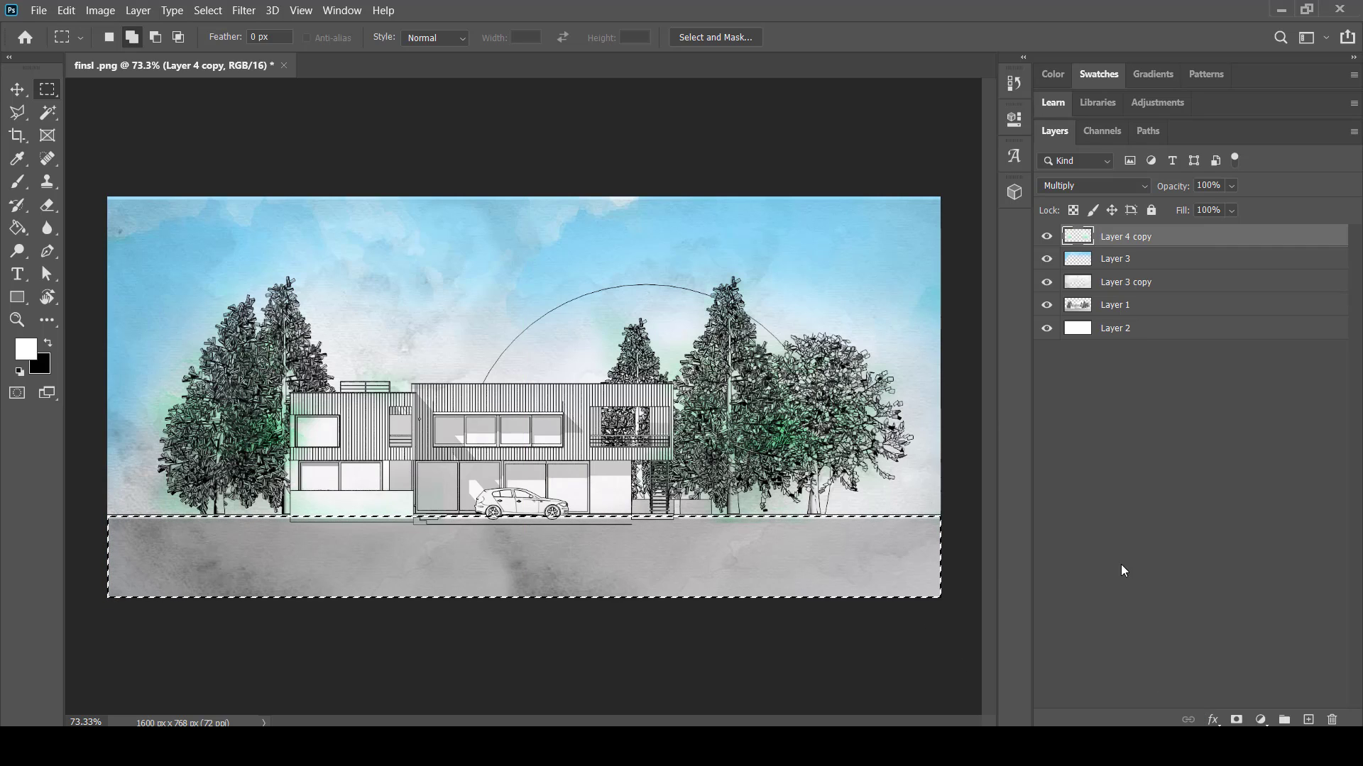
{"action": "left_click", "coordinate": [1308, 720]}
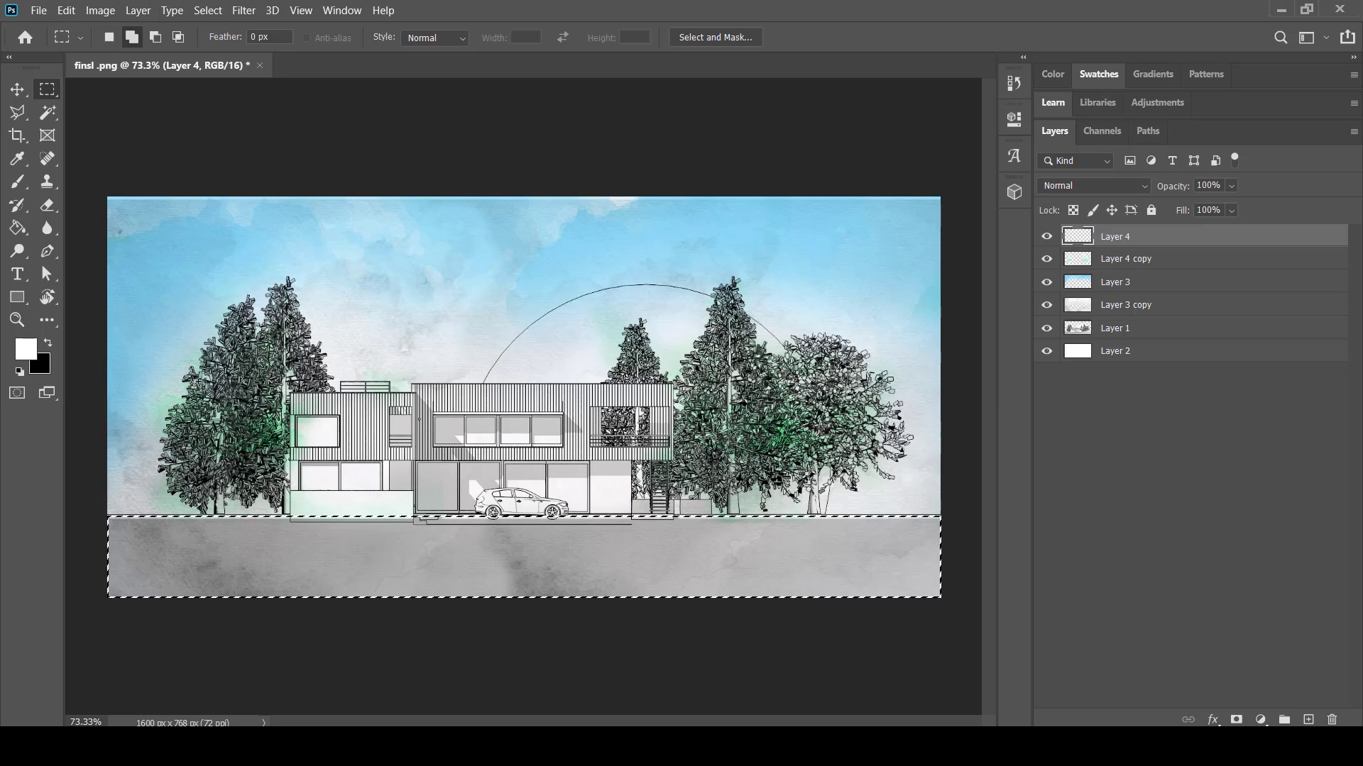
{"action": "key", "text": "ctrl+BackSpace"}
{"action": "key", "text": "ctrl+d"}
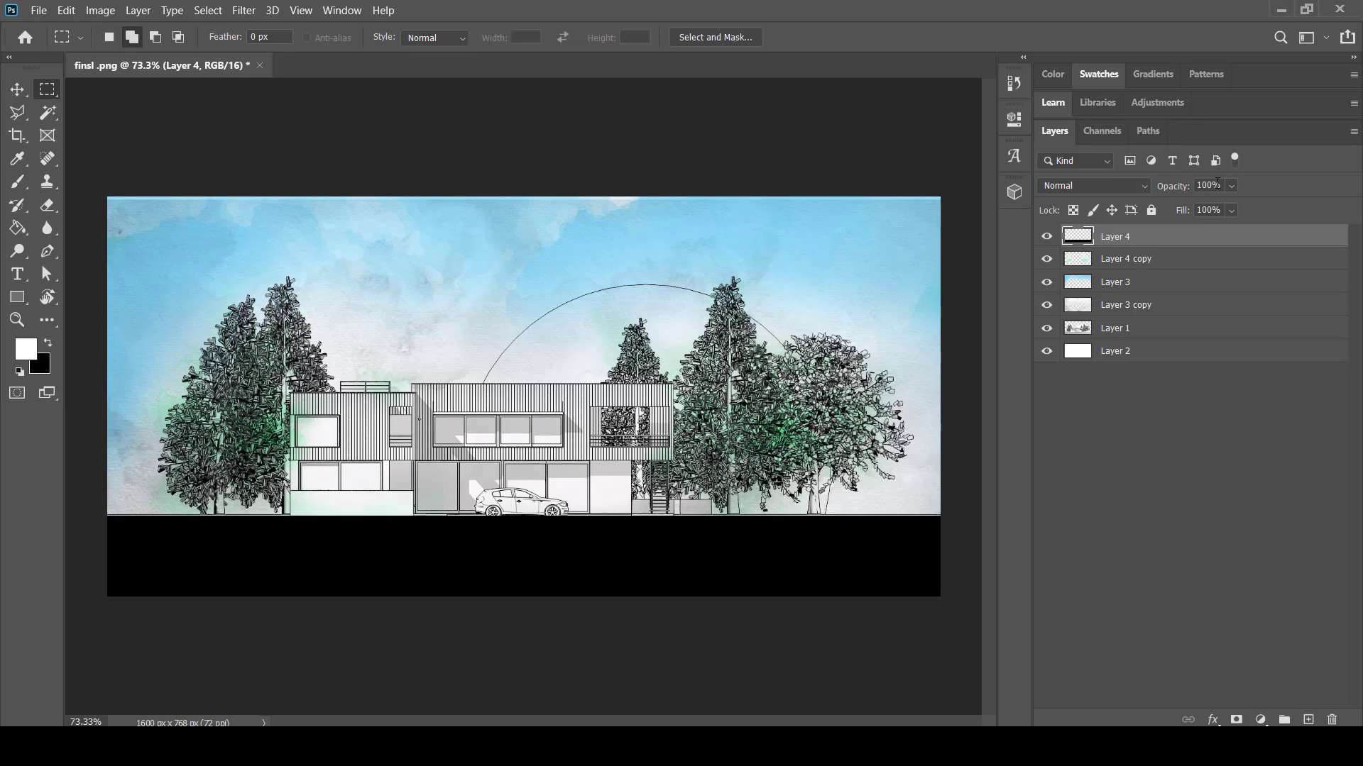
{"action": "left_click_drag", "start_coordinate": [1193, 204], "coordinate": [1197, 208]}
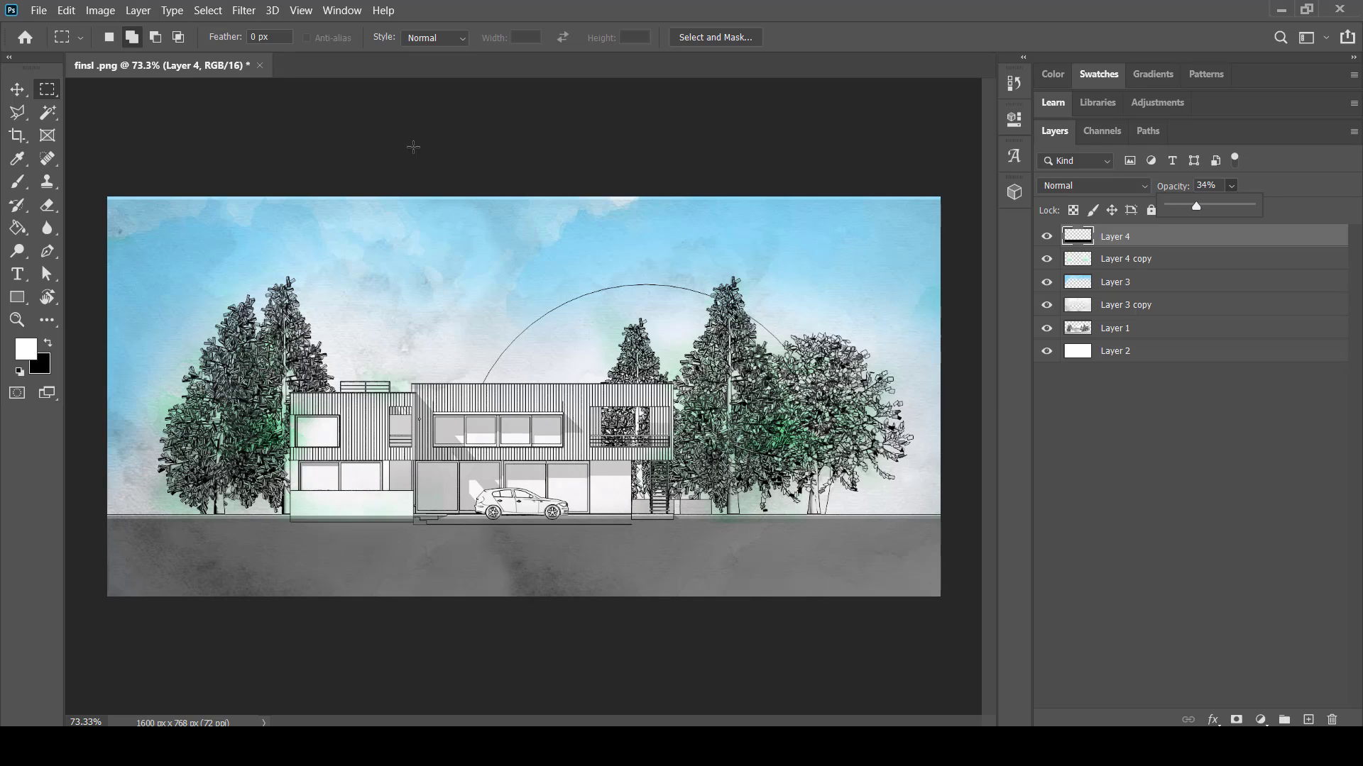
Add a thin black ground line on its own layer, nudged 8 px down.
{"action": "left_click_drag", "start_coordinate": [95, 512], "coordinate": [1030, 516]}
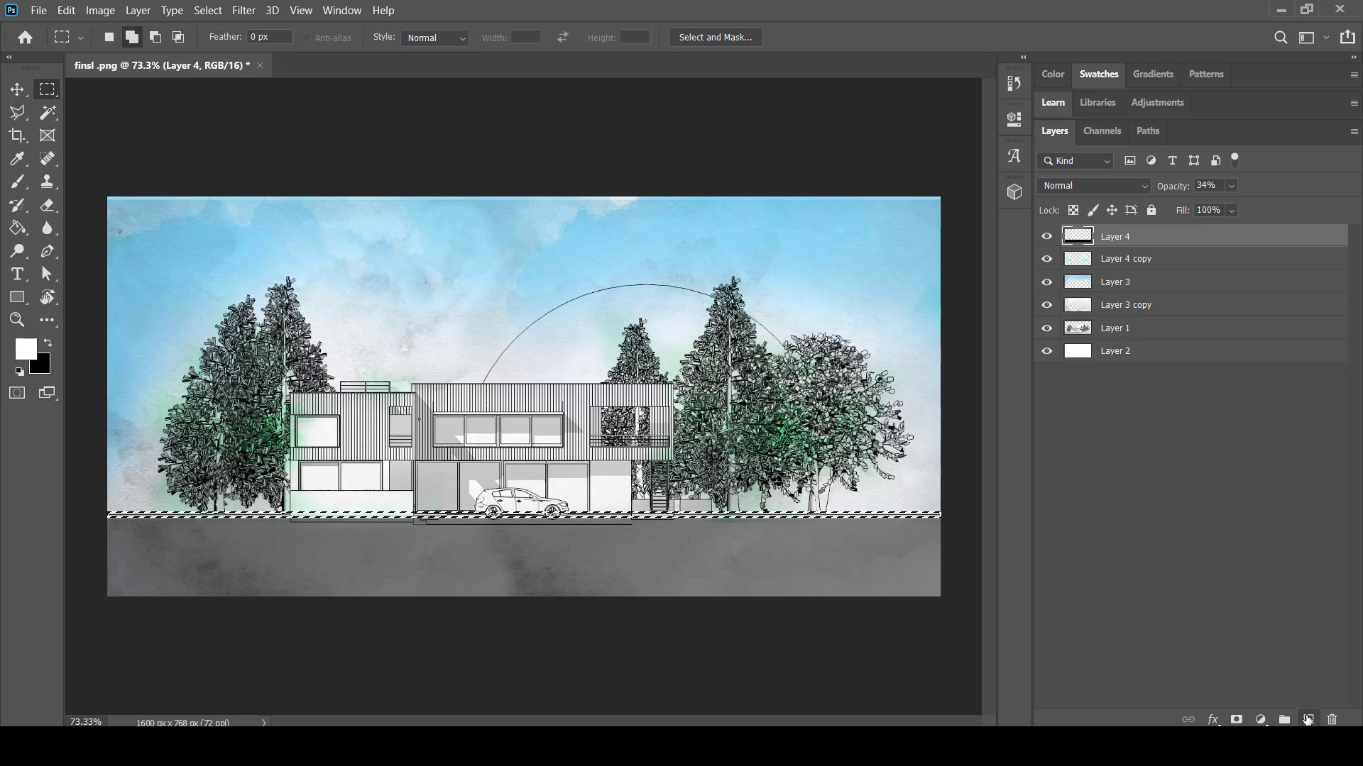
{"action": "left_click", "coordinate": [1307, 719]}
{"action": "key", "text": "ctrl+z"}
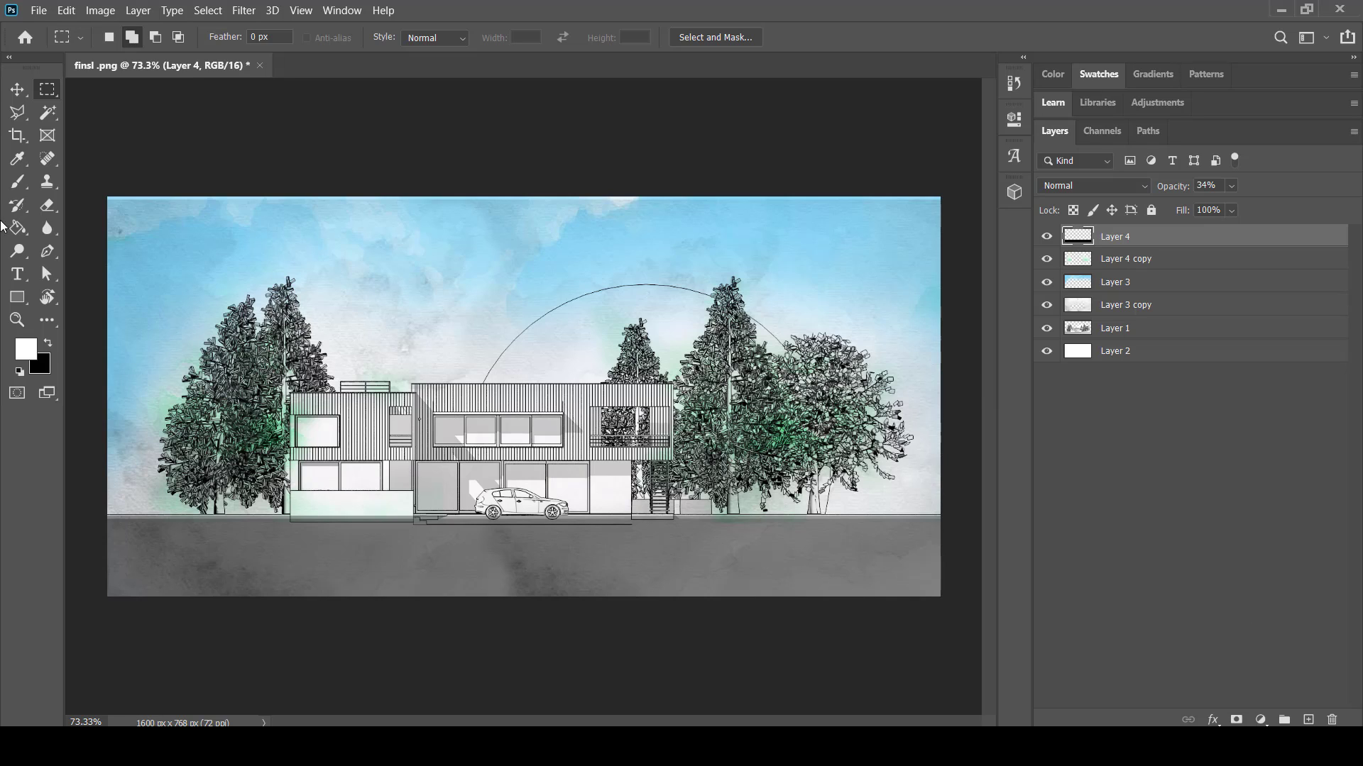
{"action": "left_click_drag", "start_coordinate": [95, 516], "coordinate": [1088, 522]}
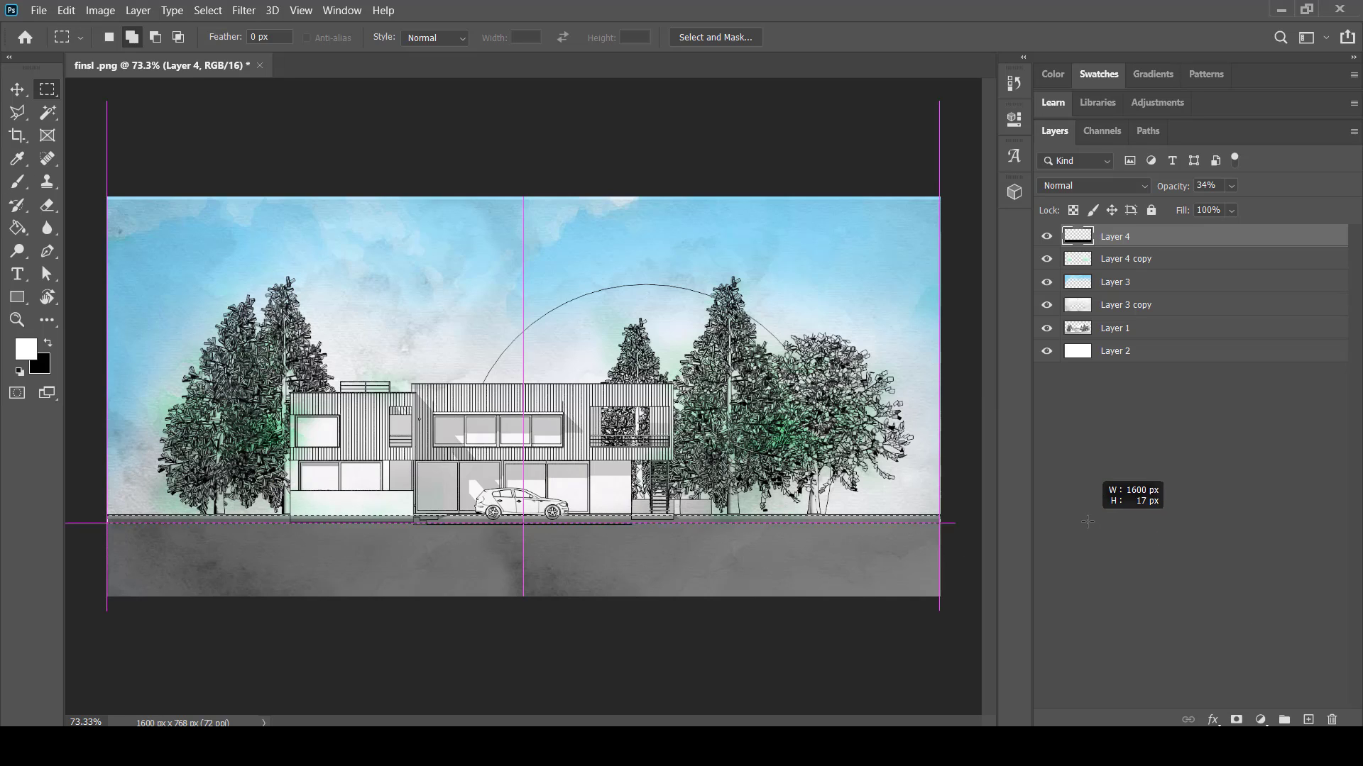
{"action": "left_click", "coordinate": [1309, 719]}
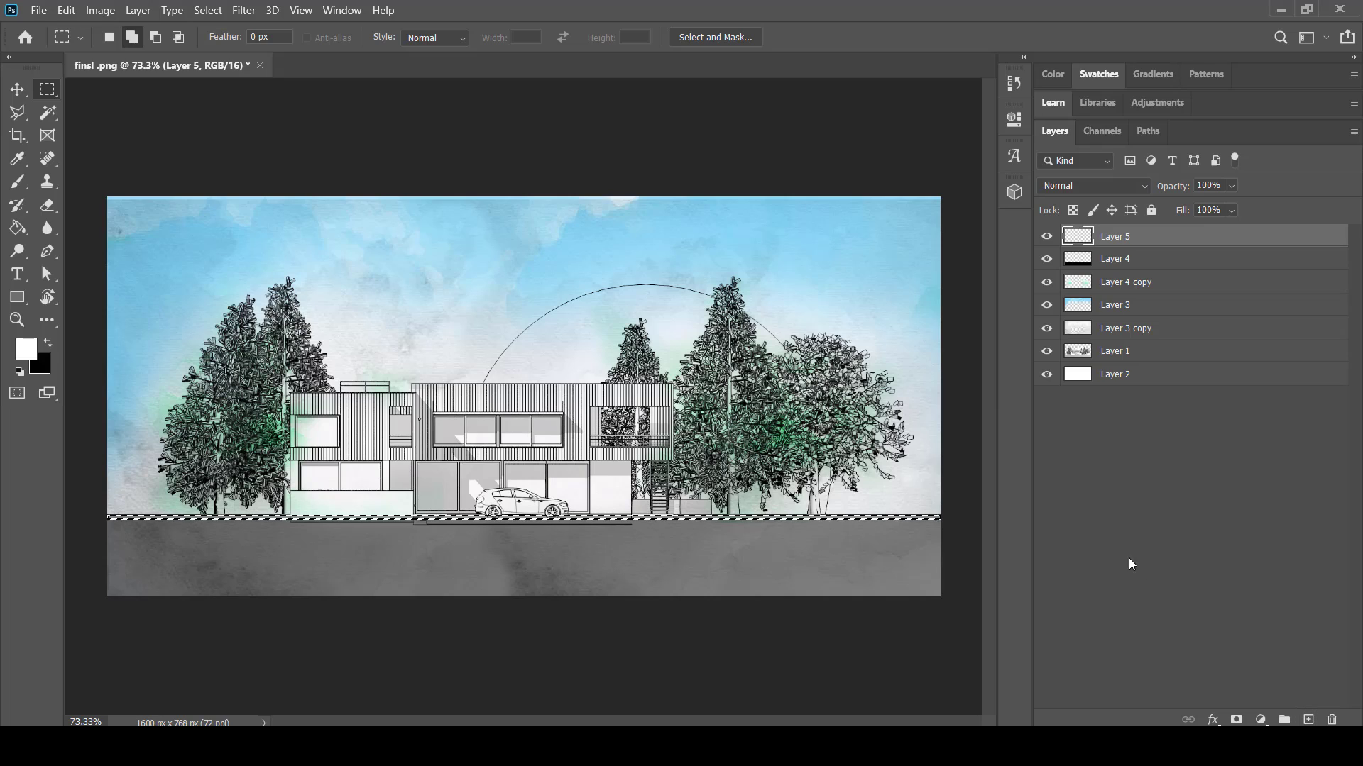
{"action": "key", "text": "ctrl+BackSpace"}
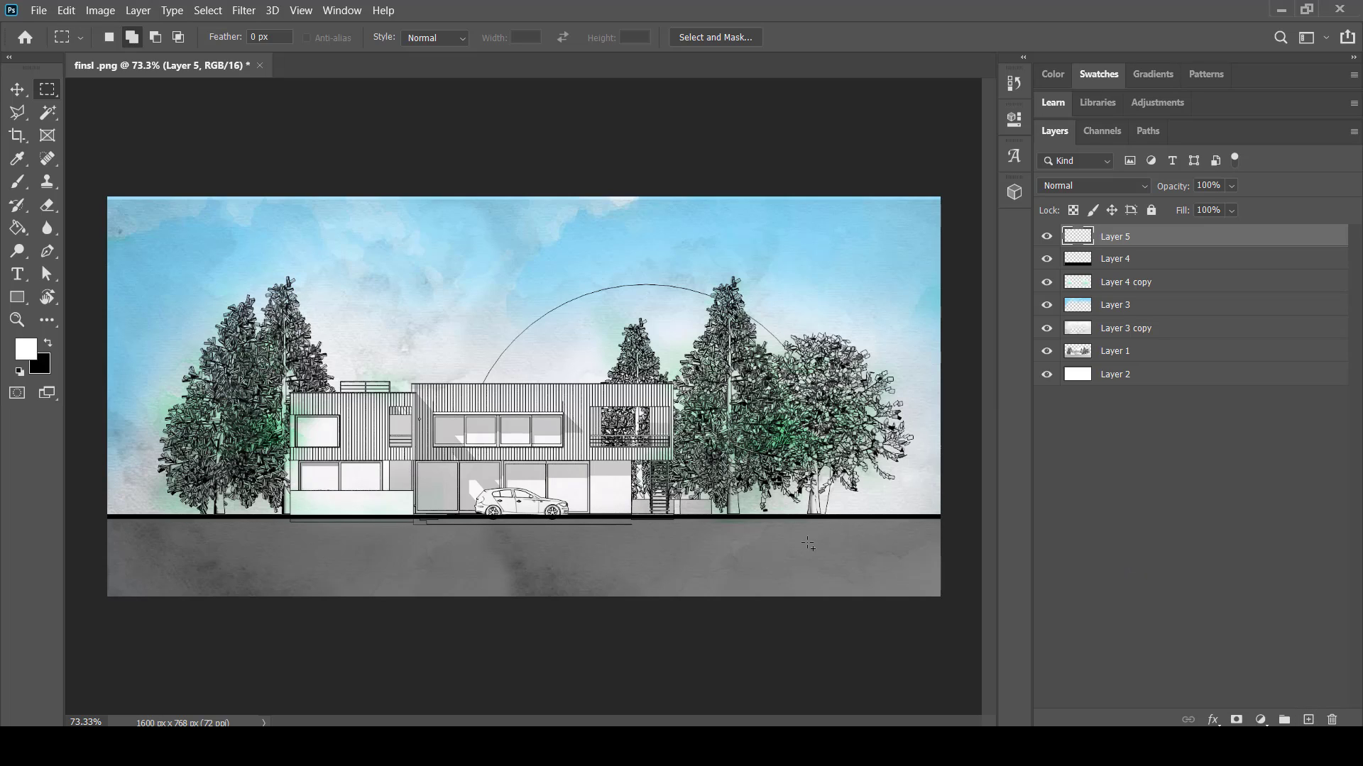
{"action": "left_click", "coordinate": [17, 89]}
{"action": "left_click_drag", "start_coordinate": [428, 378], "coordinate": [428, 380]}
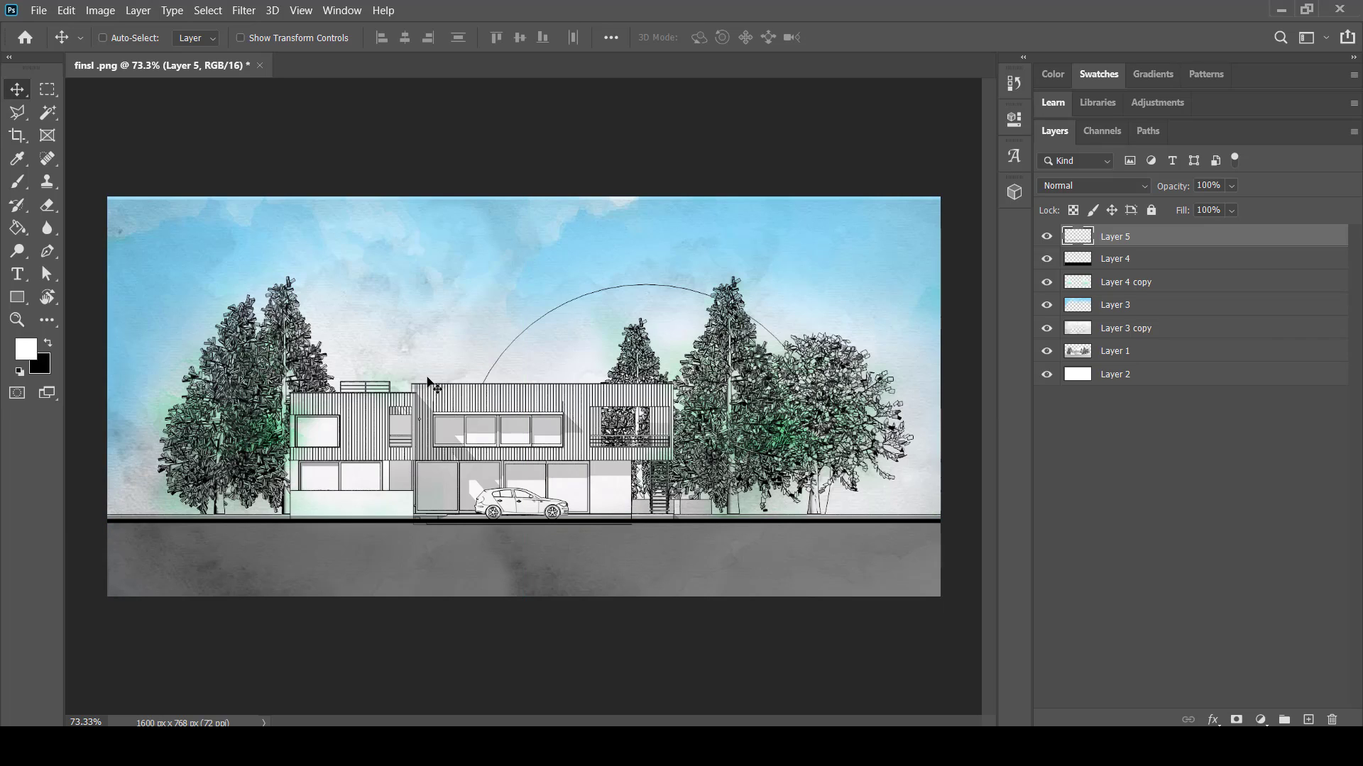
{"action": "left_click", "coordinate": [1145, 384], "text": "shift"}
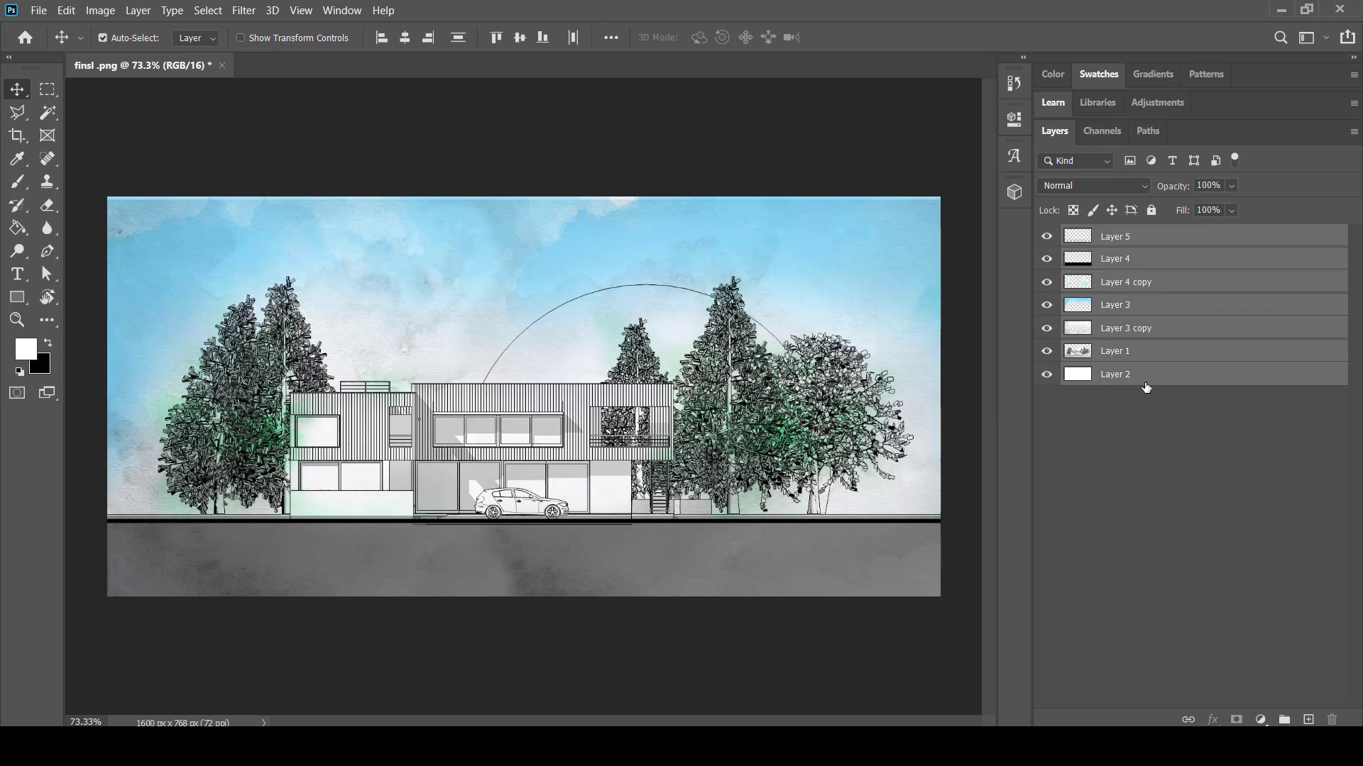
Merge the layers into one, duplicate it and apply a Gaussian Blur to the copy.
{"action": "key", "text": "ctrl+e"}
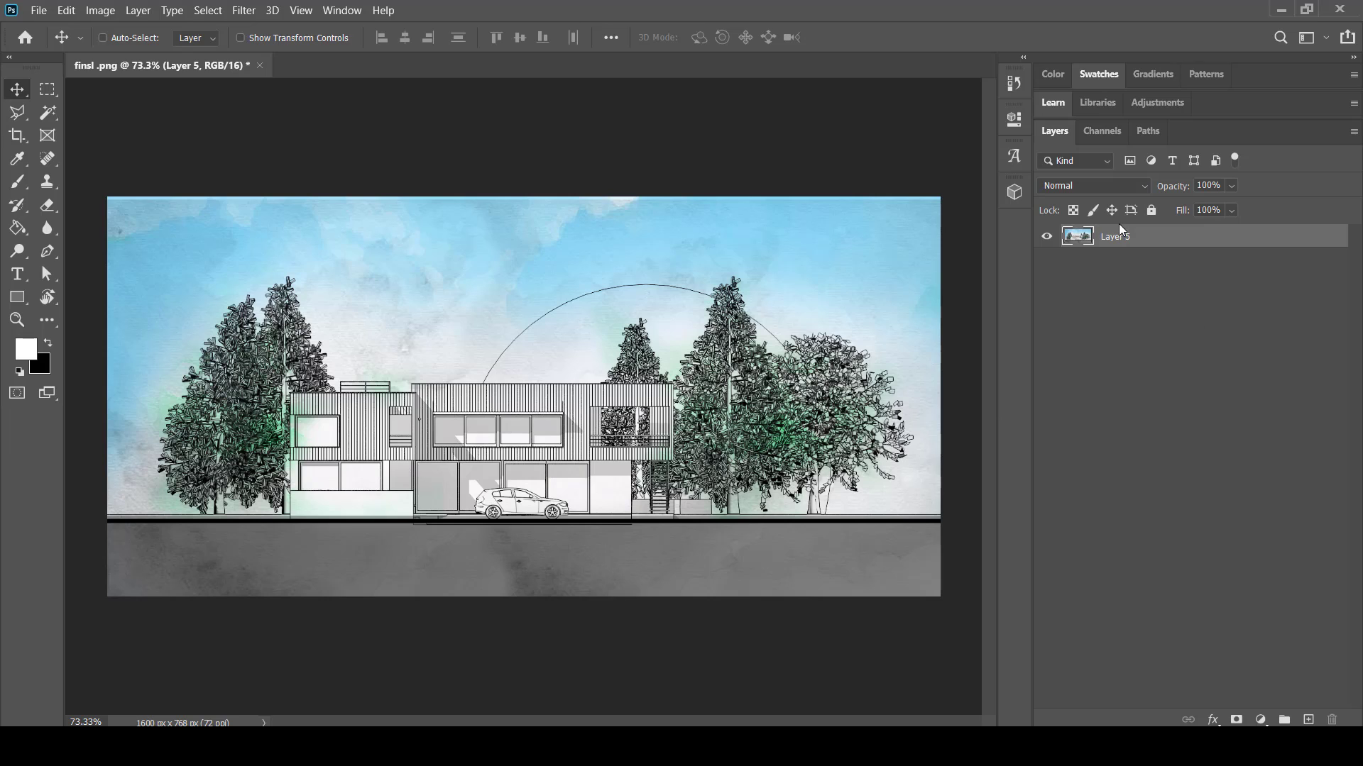
{"action": "left_click_drag", "start_coordinate": [1132, 245], "coordinate": [1309, 720]}
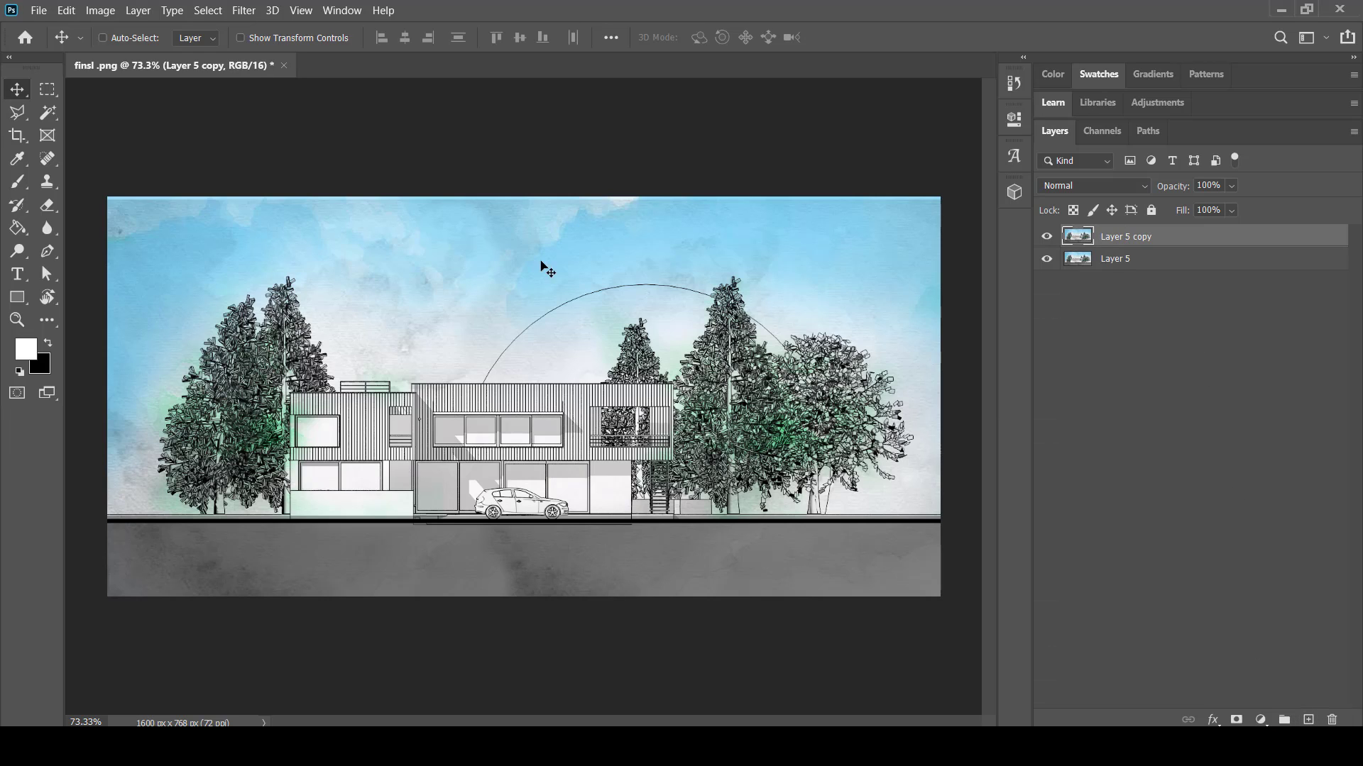
{"action": "left_click", "coordinate": [244, 9]}
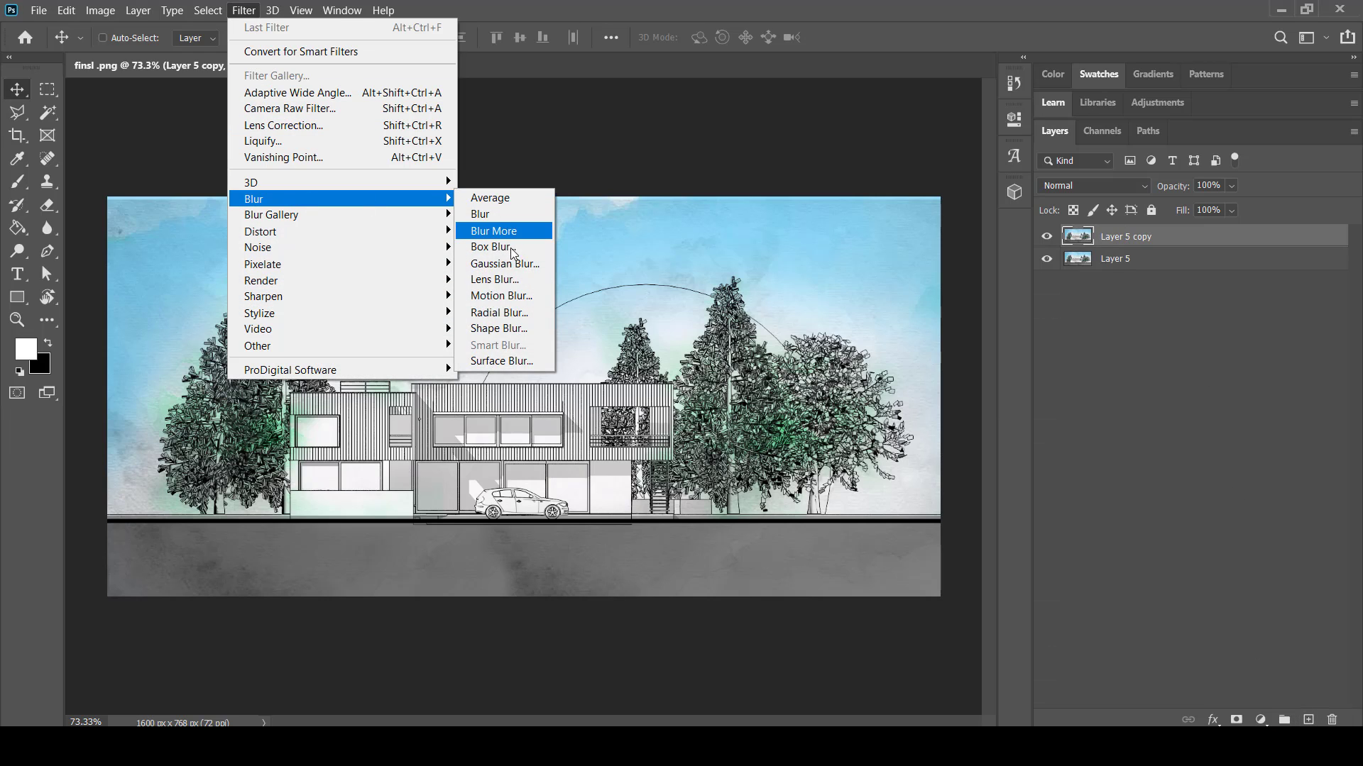
{"action": "left_click", "coordinate": [505, 262]}
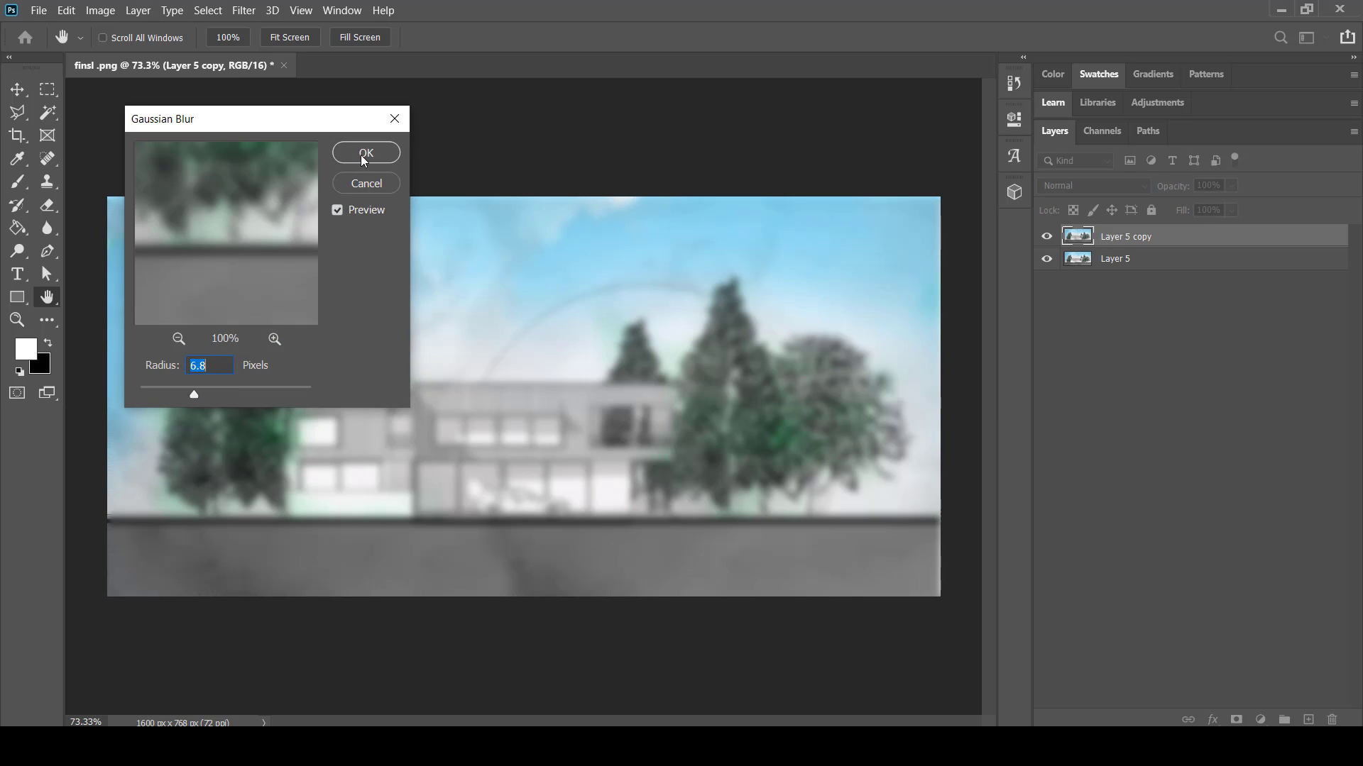
{"action": "left_click", "coordinate": [365, 152]}
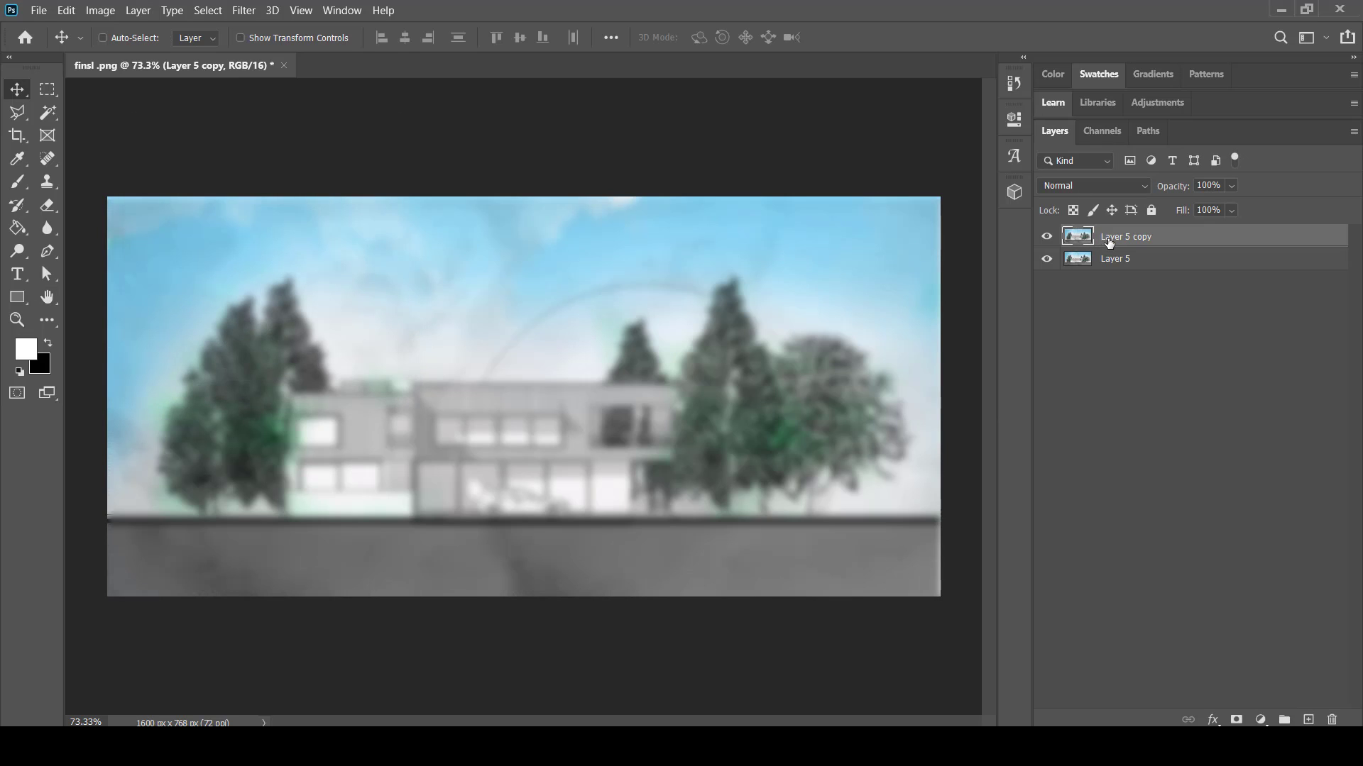
Set the blurred copy to Overlay blend mode at about 55% opacity.
{"action": "left_click", "coordinate": [1082, 192]}
{"action": "left_click", "coordinate": [1061, 401]}
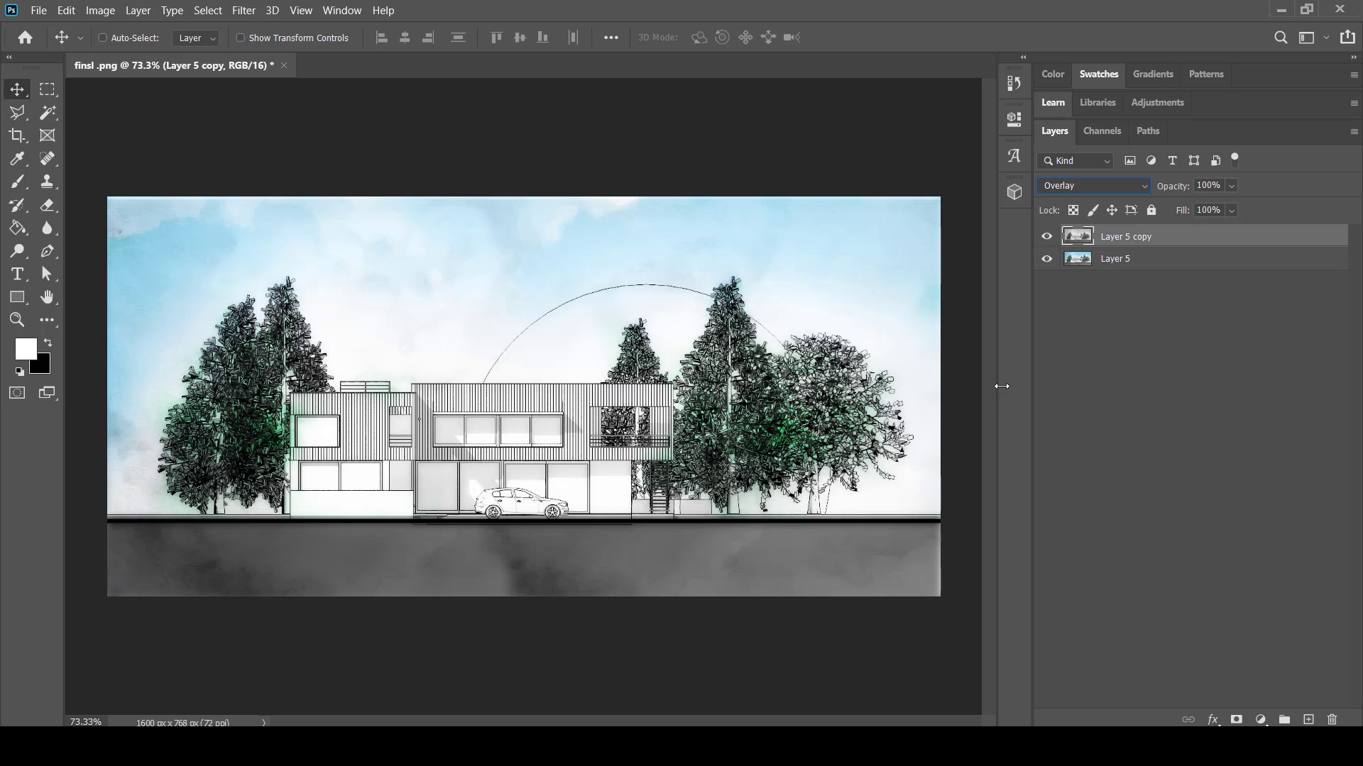
{"action": "left_click", "coordinate": [1231, 186]}
{"action": "left_click", "coordinate": [1183, 206]}
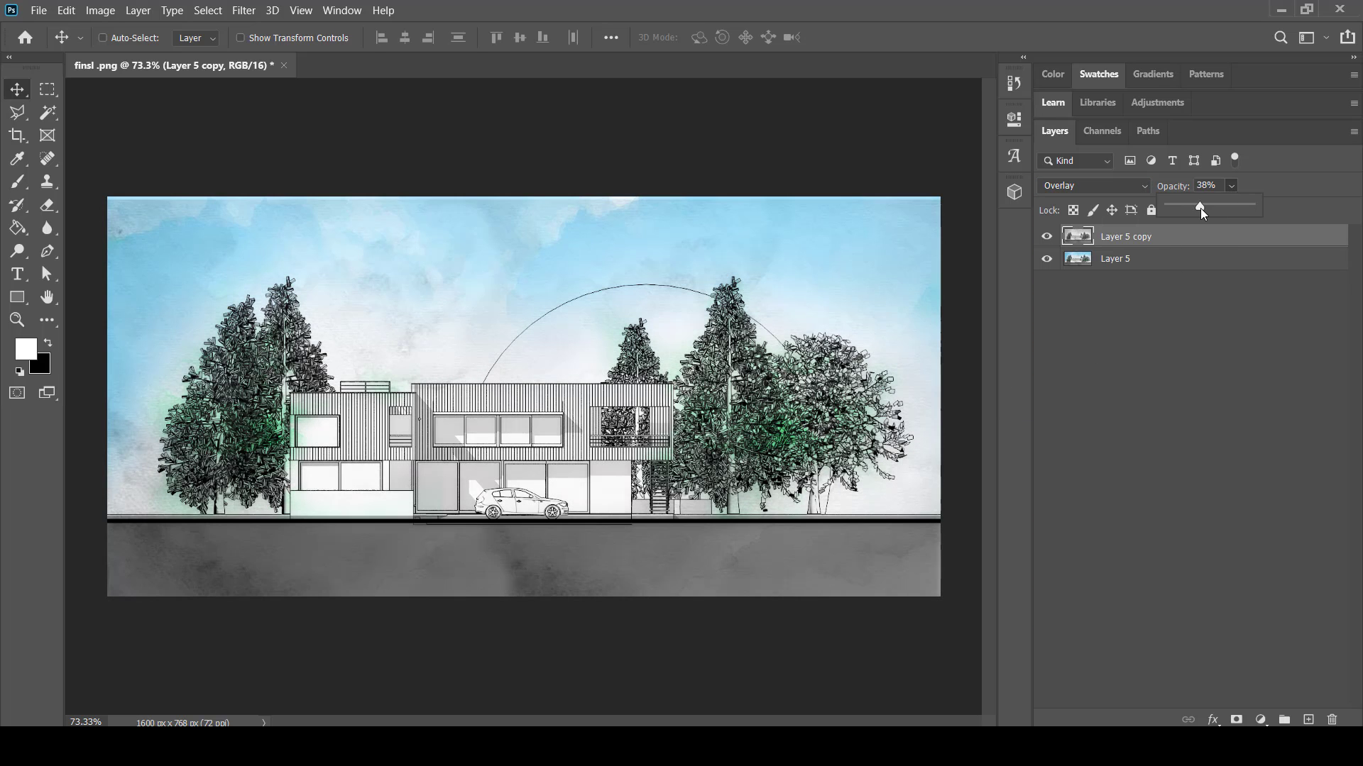
{"action": "left_click_drag", "start_coordinate": [1213, 205], "coordinate": [1215, 208]}
Merge the Overlay copy with the drawing and preview the result full screen.
{"action": "left_click", "coordinate": [1199, 259], "text": "shift"}
{"action": "key", "text": "ctrl+e"}
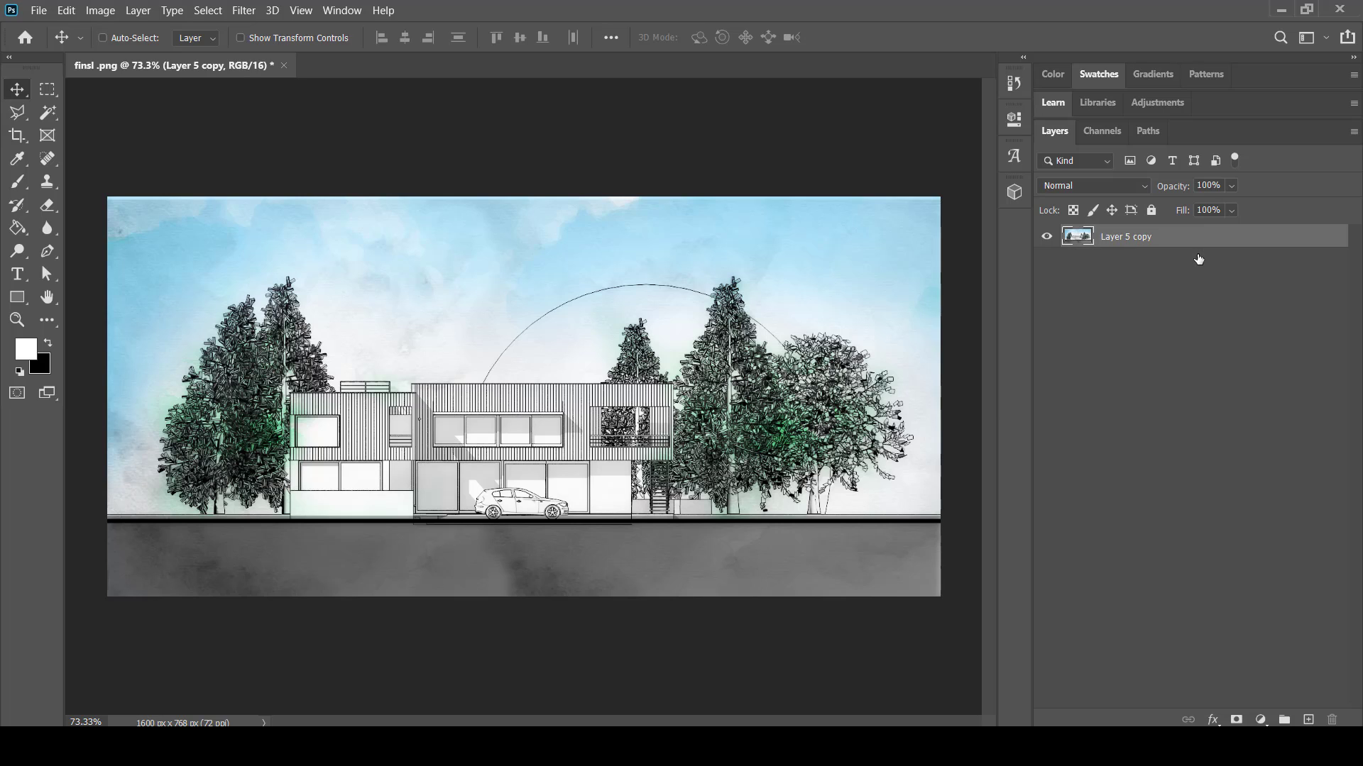
{"action": "key", "text": "f"}
{"action": "key", "text": "f"}
{"action": "scroll", "coordinate": [1181, 258], "scroll_direction": "up", "scroll_amount": 1, "text": "alt"}
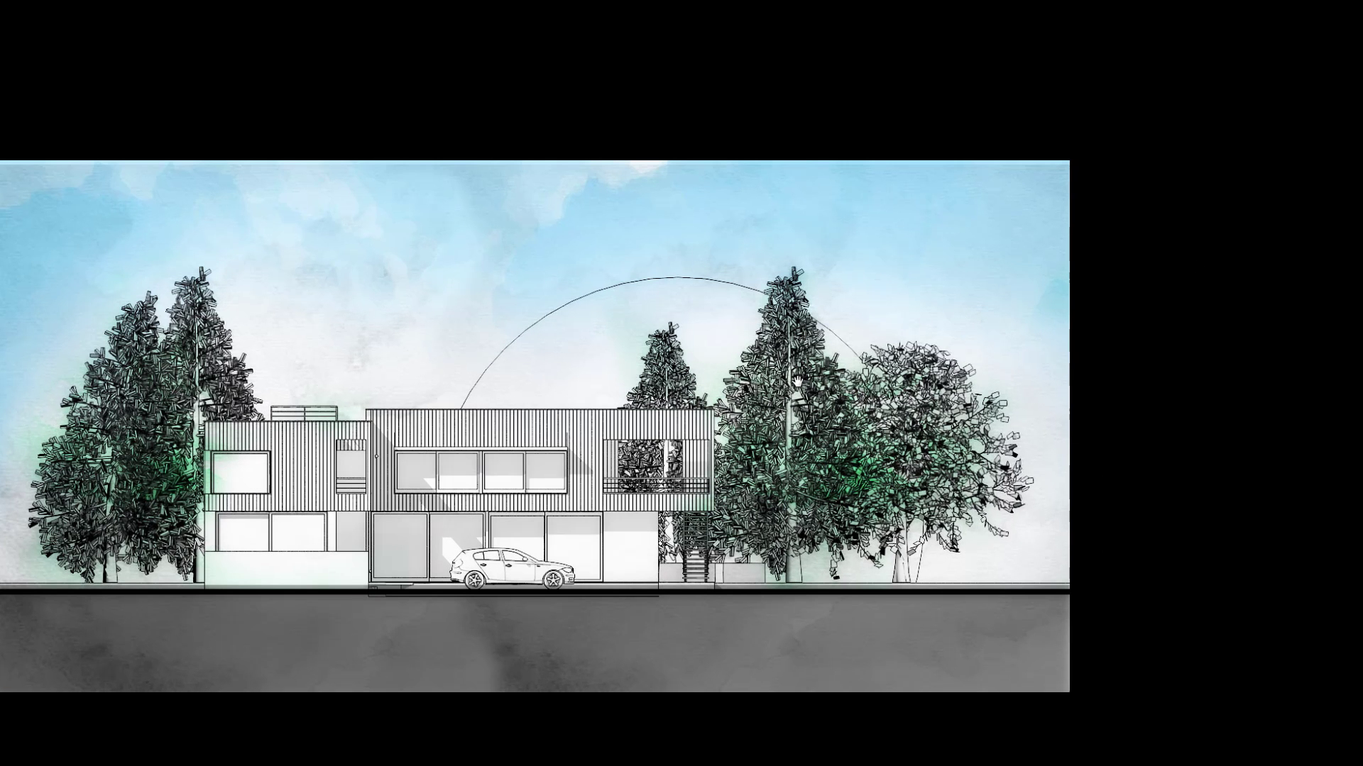
{"action": "scroll", "coordinate": [797, 381], "scroll_direction": "down", "scroll_amount": 1, "text": "alt"}
{"action": "key", "text": "f"}
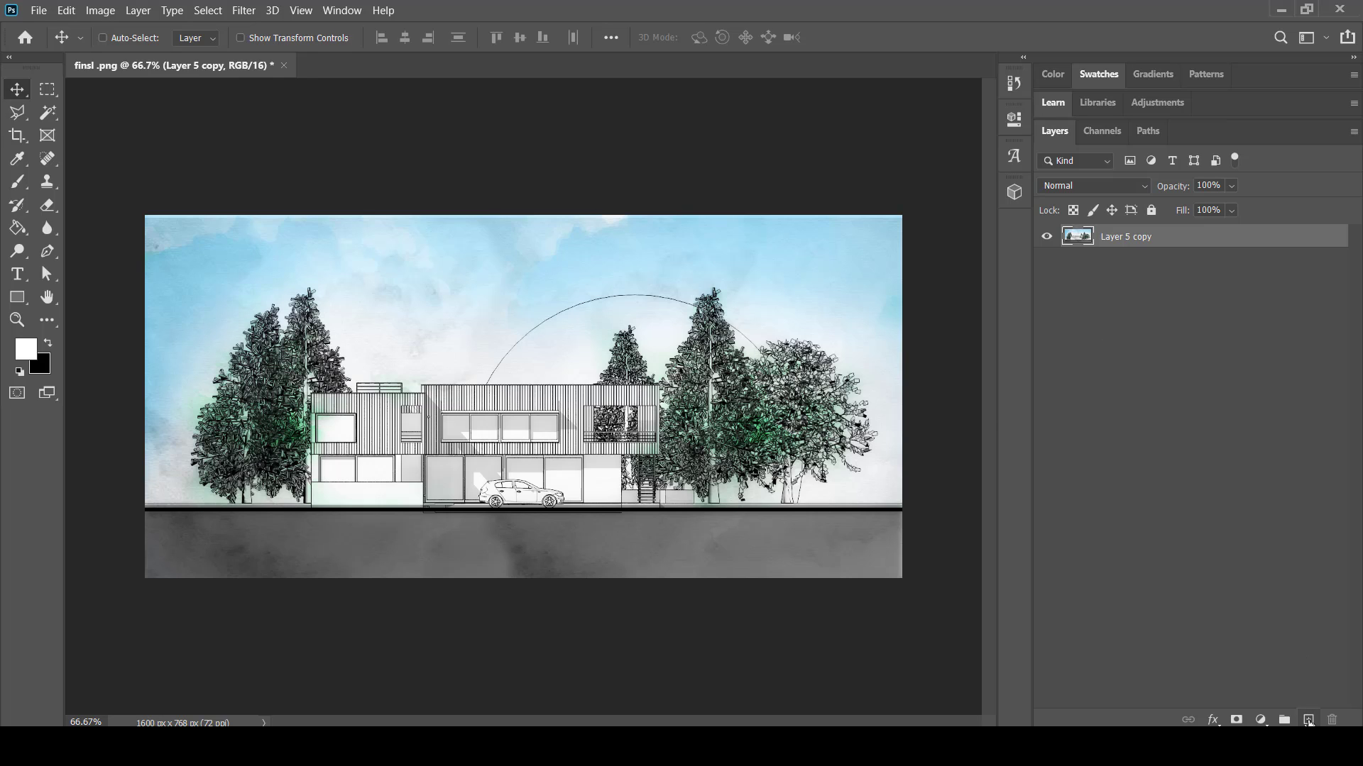
Add a new layer filled with pure white using the Paint Bucket.
{"action": "left_click", "coordinate": [1309, 722]}
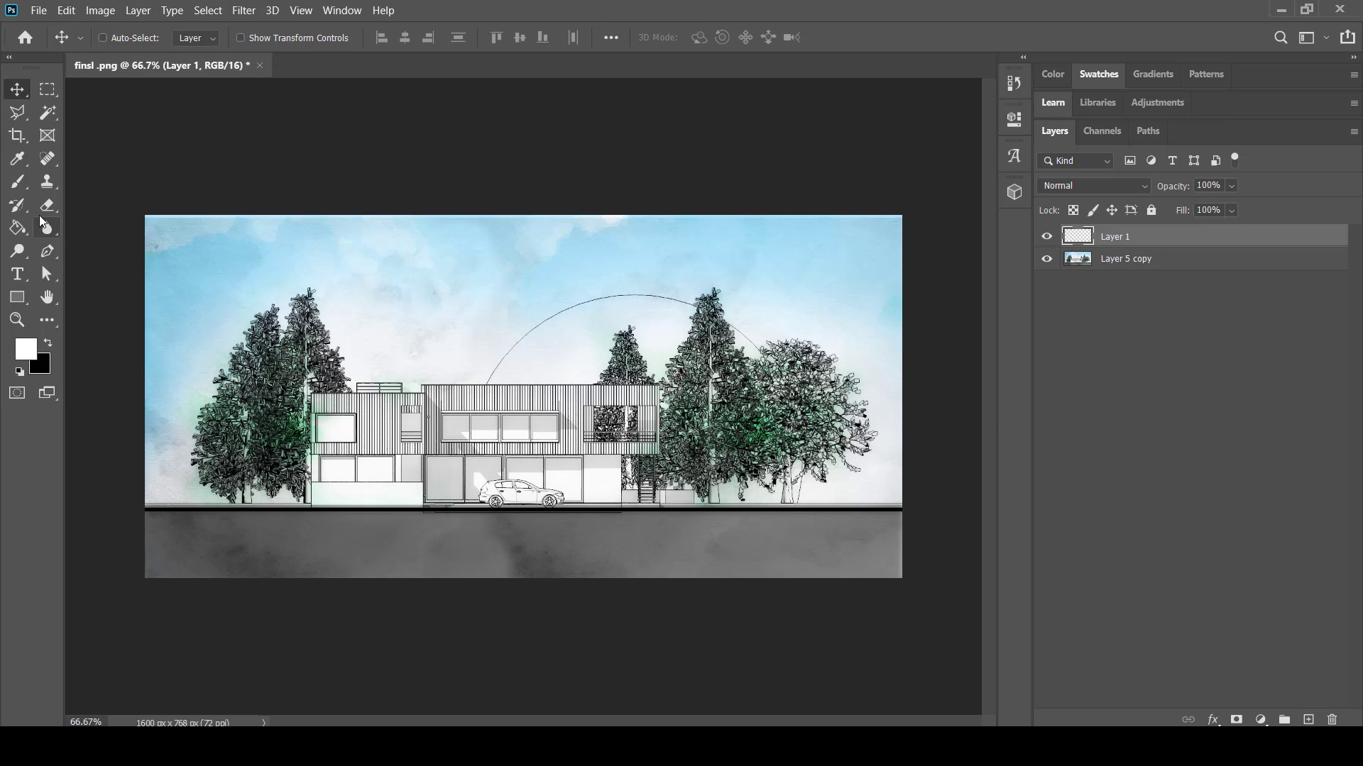
{"action": "left_click", "coordinate": [25, 350]}
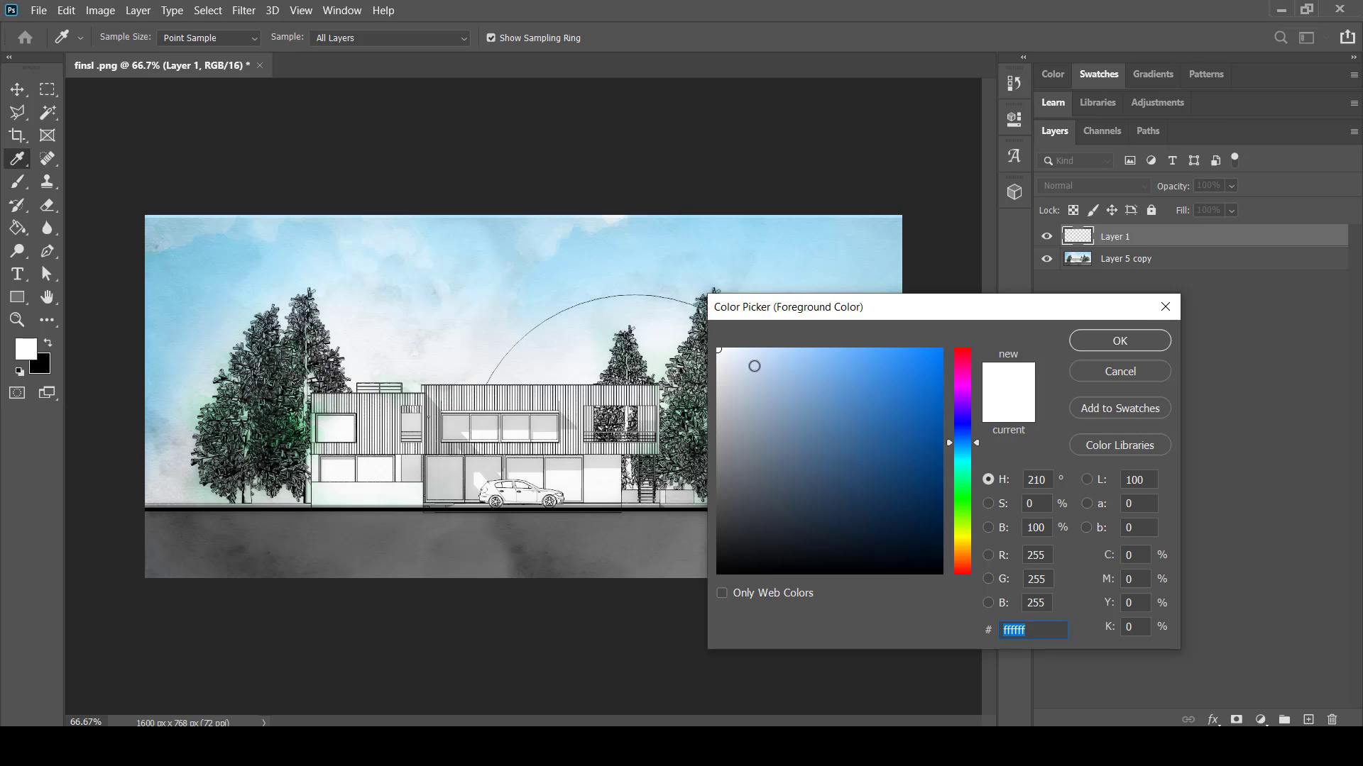
{"action": "left_click", "coordinate": [655, 331]}
{"action": "left_click", "coordinate": [1119, 341]}
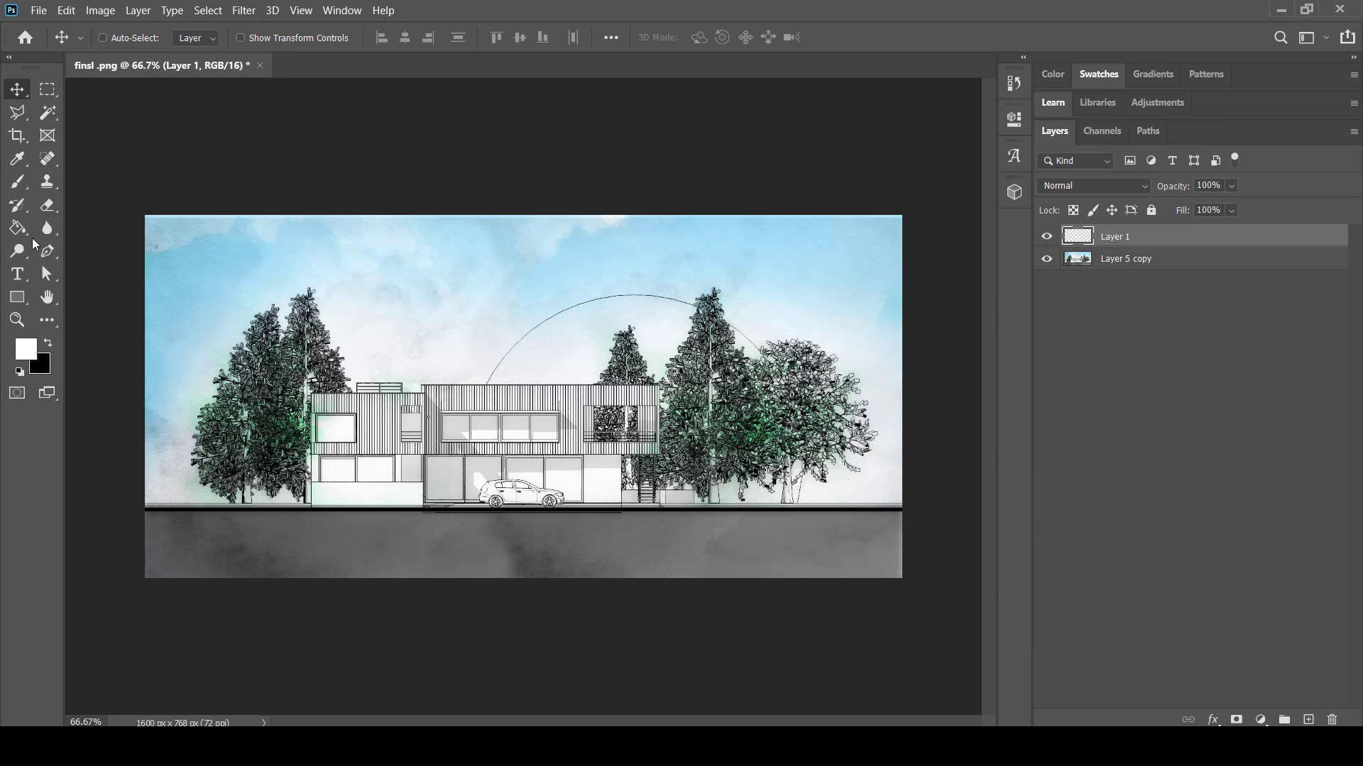
{"action": "left_click", "coordinate": [18, 229]}
{"action": "left_click", "coordinate": [507, 335]}
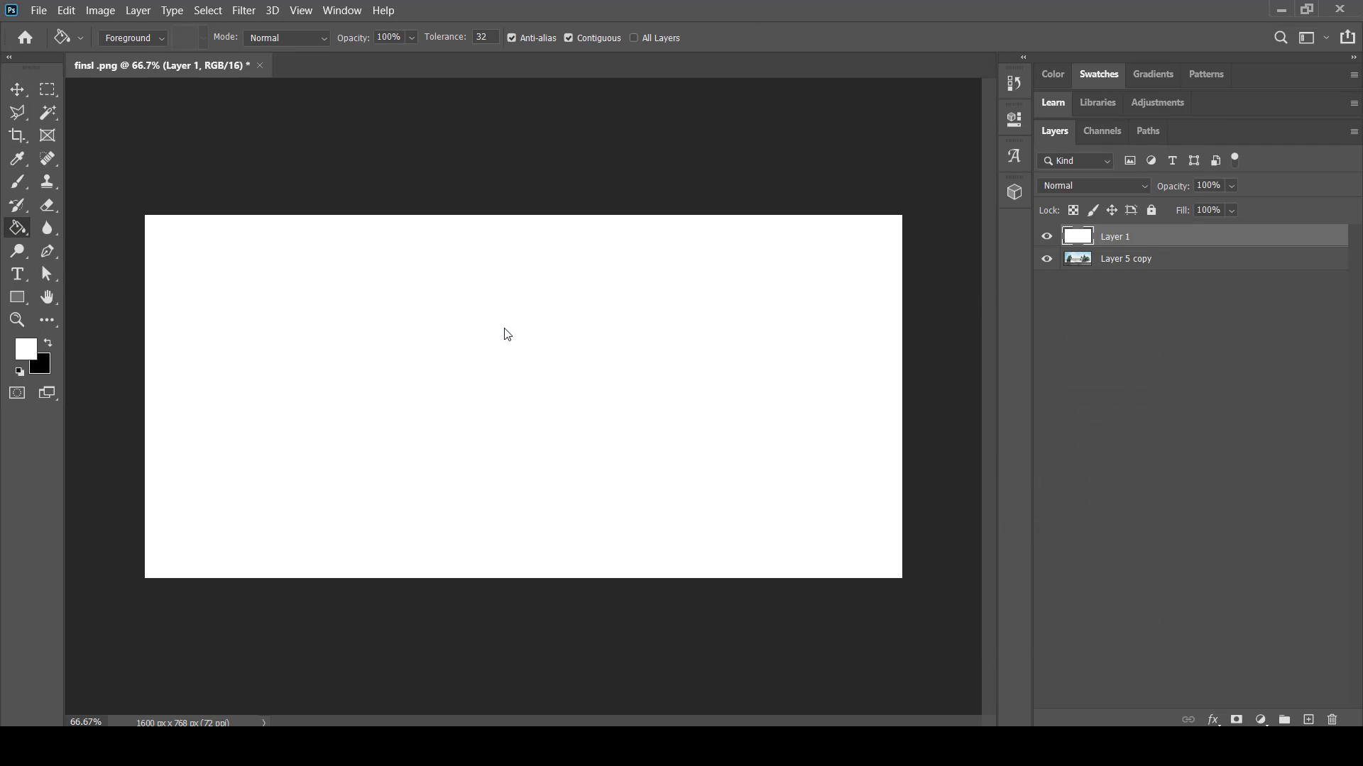
Blend the white layer as Soft Light and erase it over the trees, building, ground and sky.
{"action": "left_click", "coordinate": [1071, 194]}
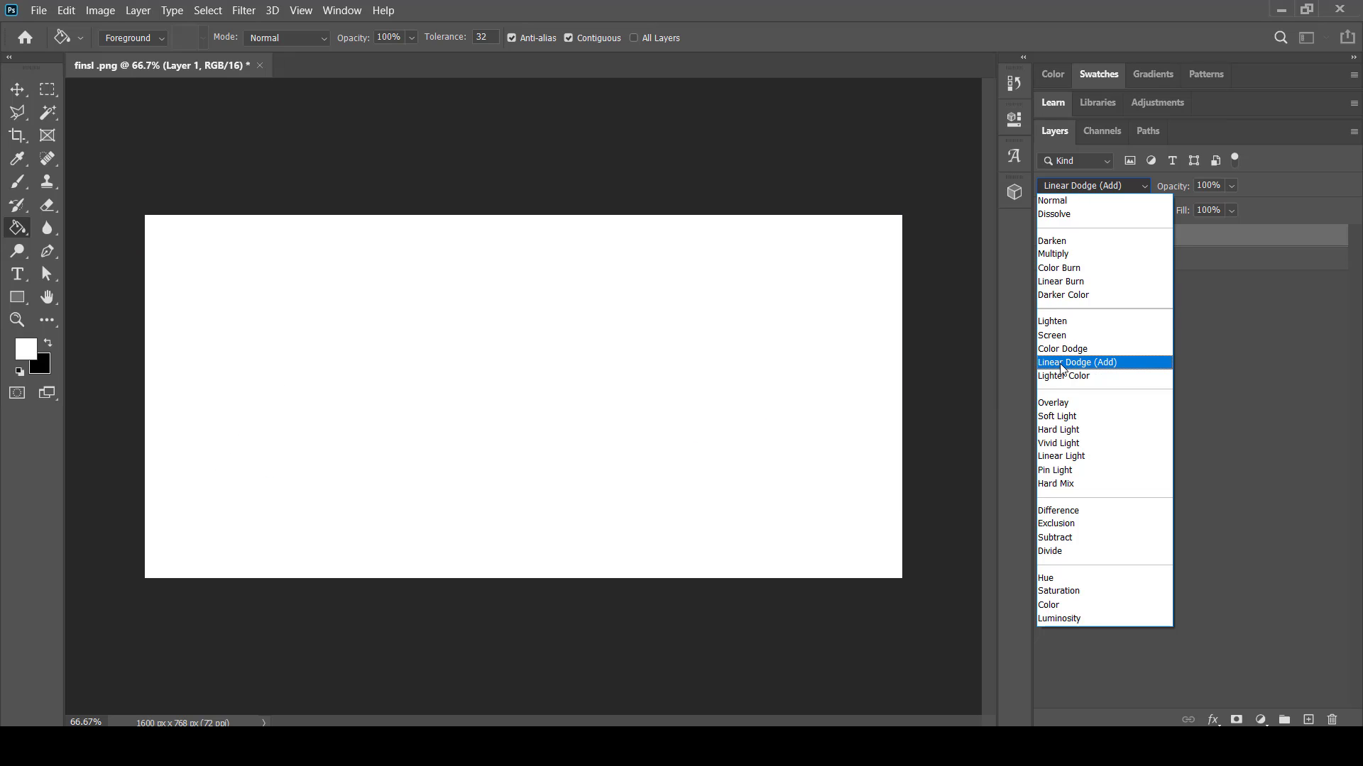
{"action": "left_click", "coordinate": [1057, 416]}
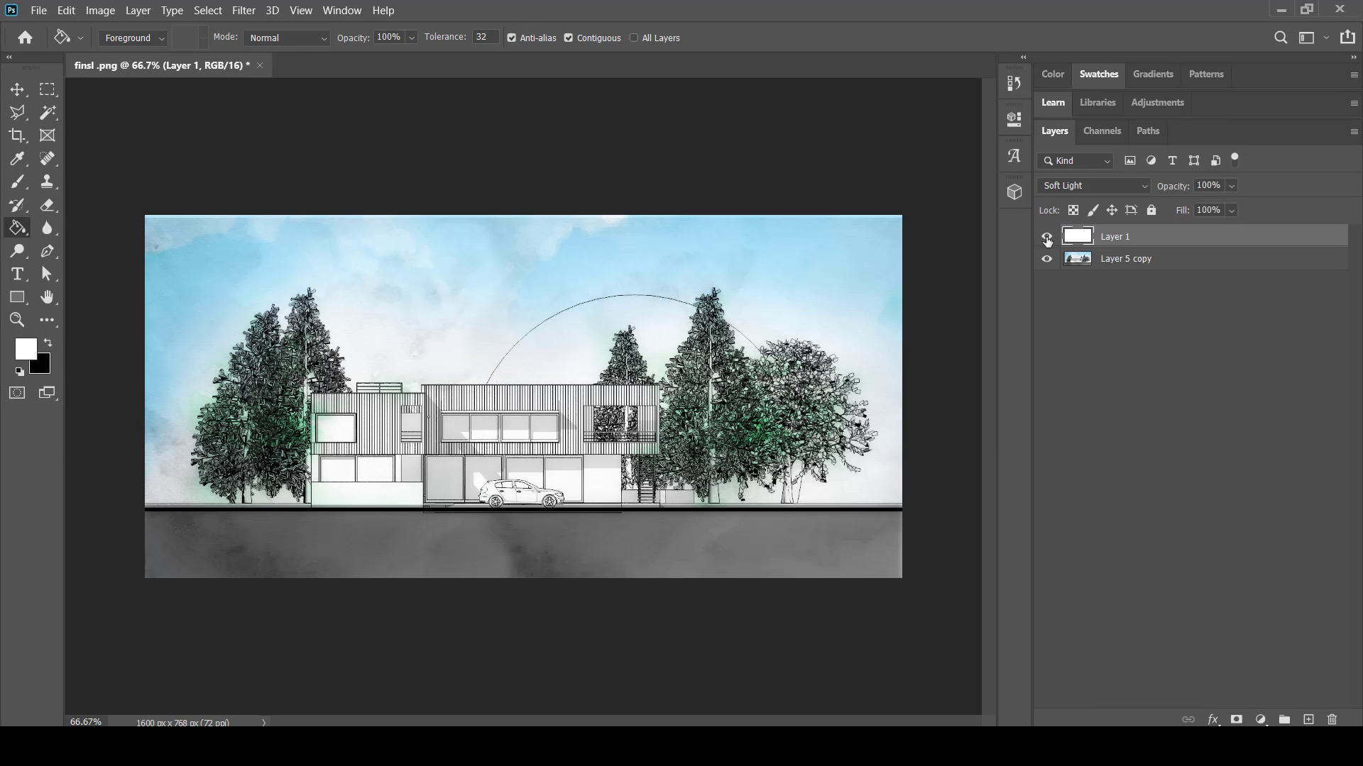
{"action": "left_click", "coordinate": [47, 206]}
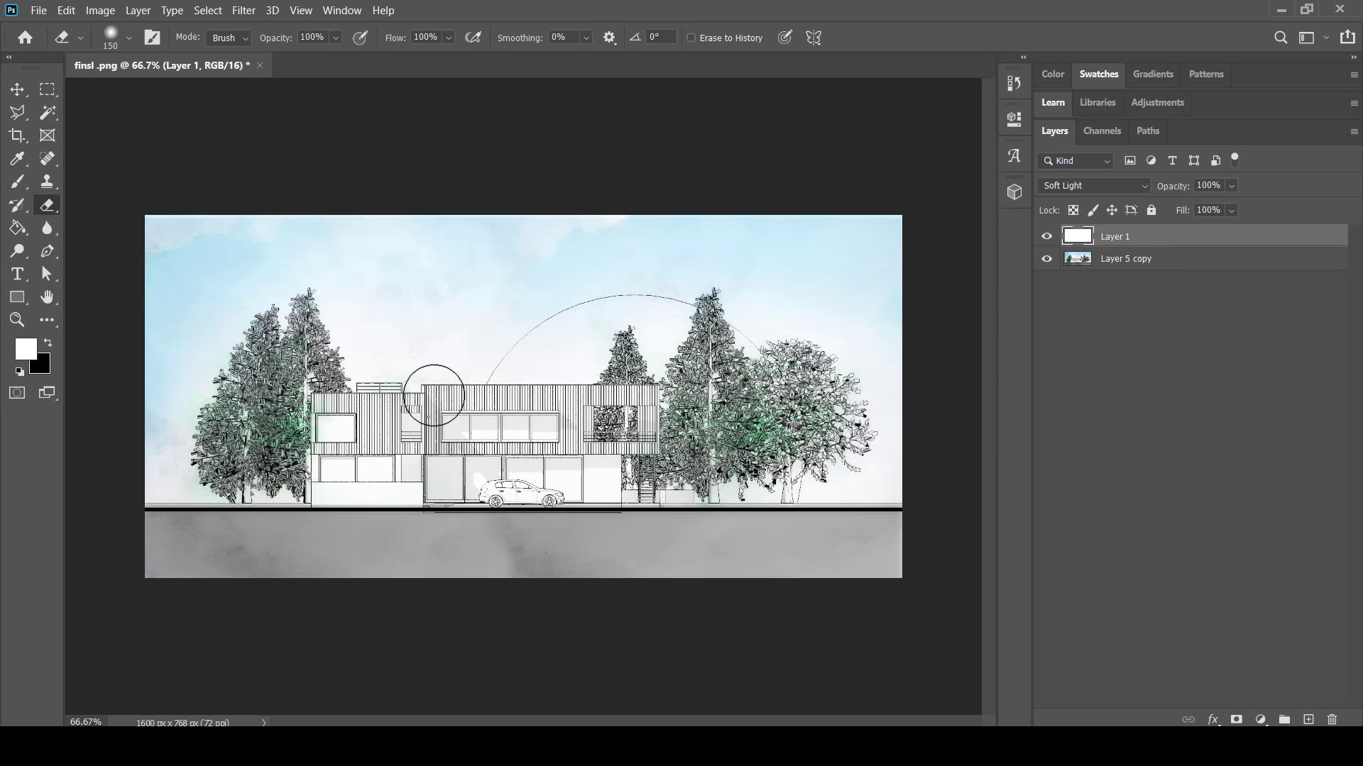
{"action": "mouse_move", "coordinate": [429, 395]}
{"action": "left_mouse_down"}
{"action": "mouse_move", "coordinate": [336, 448]}
{"action": "mouse_move", "coordinate": [578, 480]}
{"action": "mouse_move", "coordinate": [480, 457]}
{"action": "mouse_move", "coordinate": [440, 541]}
{"action": "mouse_move", "coordinate": [661, 574]}
{"action": "mouse_move", "coordinate": [523, 556]}
{"action": "mouse_move", "coordinate": [873, 525]}
{"action": "left_mouse_up"}
{"action": "mouse_move", "coordinate": [866, 234]}
{"action": "left_mouse_down"}
{"action": "mouse_move", "coordinate": [960, 280]}
{"action": "mouse_move", "coordinate": [892, 279]}
{"action": "mouse_move", "coordinate": [852, 243]}
{"action": "mouse_move", "coordinate": [584, 243]}
{"action": "mouse_move", "coordinate": [268, 211]}
{"action": "mouse_move", "coordinate": [163, 184]}
{"action": "left_mouse_up"}
{"action": "key", "text": "bracketright"}
{"action": "key", "text": "bracketright"}
{"action": "key", "text": "bracketright"}
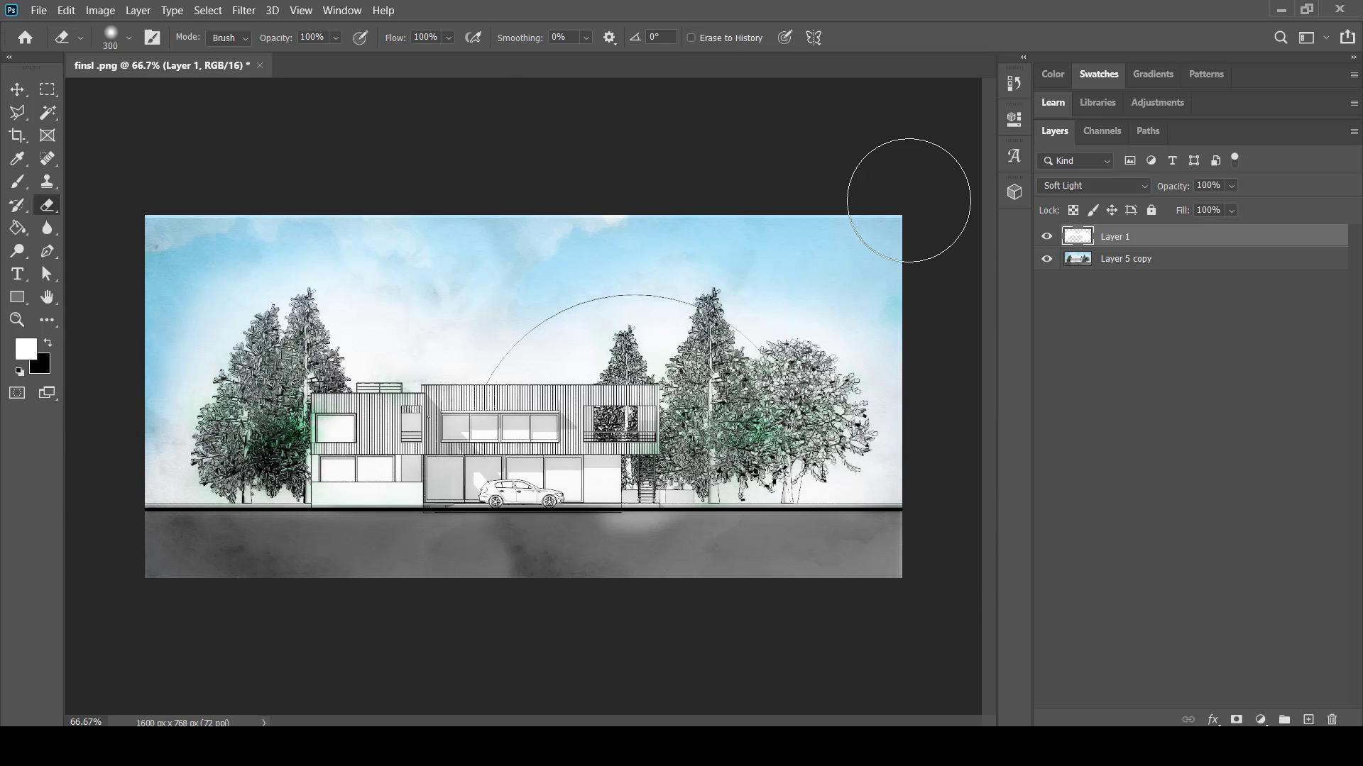
{"action": "left_click", "coordinate": [1047, 237]}
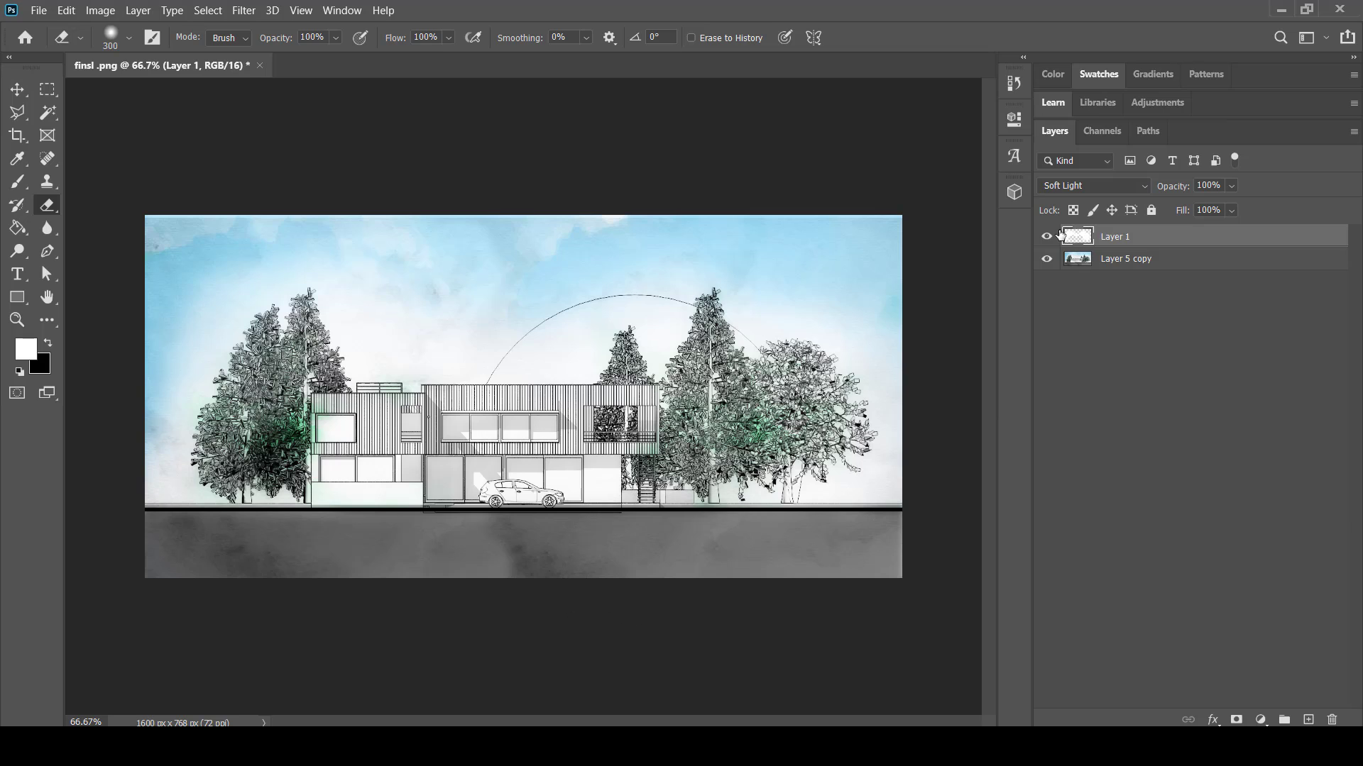
Duplicate the white glow twice, keep Soft Light at 55% opacity, and preview full screen.
{"action": "key", "text": "ctrl+j"}
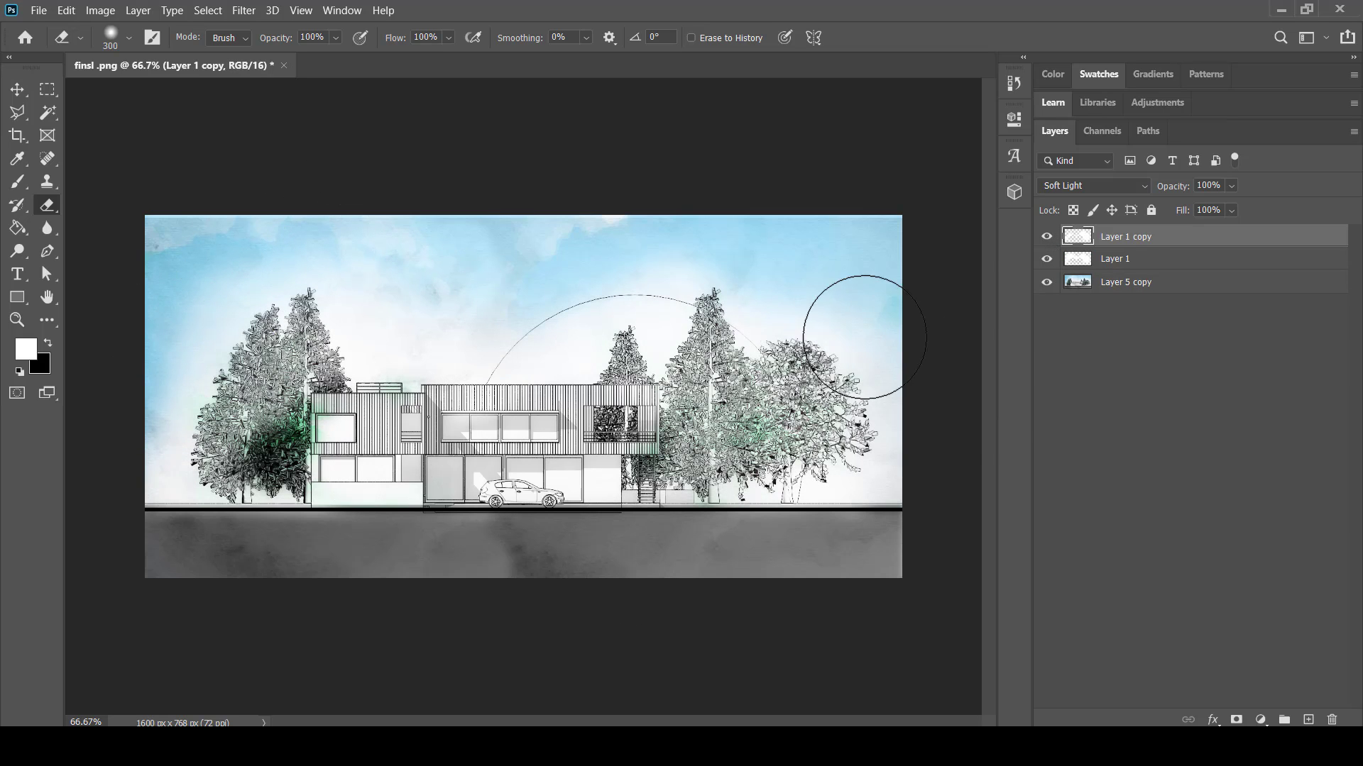
{"action": "key", "text": "ctrl+j"}
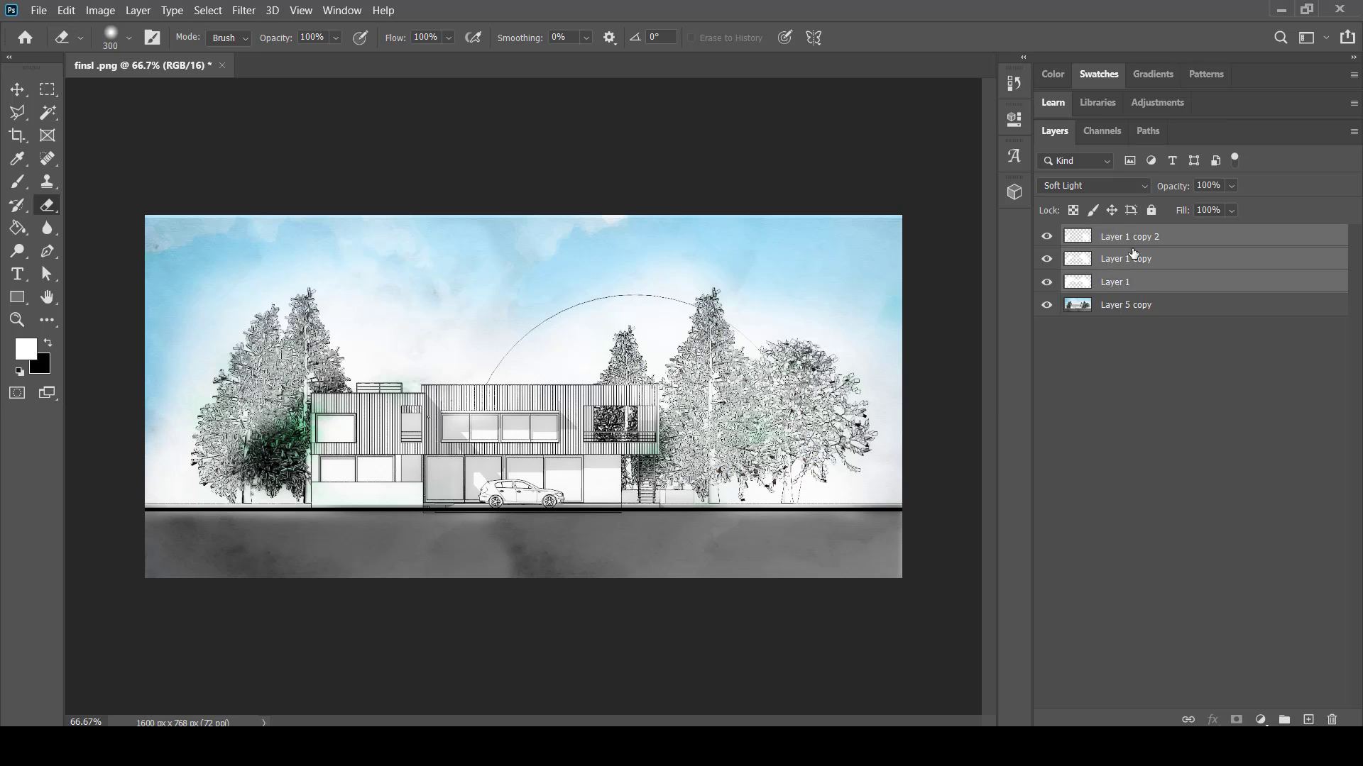
{"action": "left_click", "coordinate": [1129, 236]}
{"action": "left_click", "coordinate": [1093, 185]}
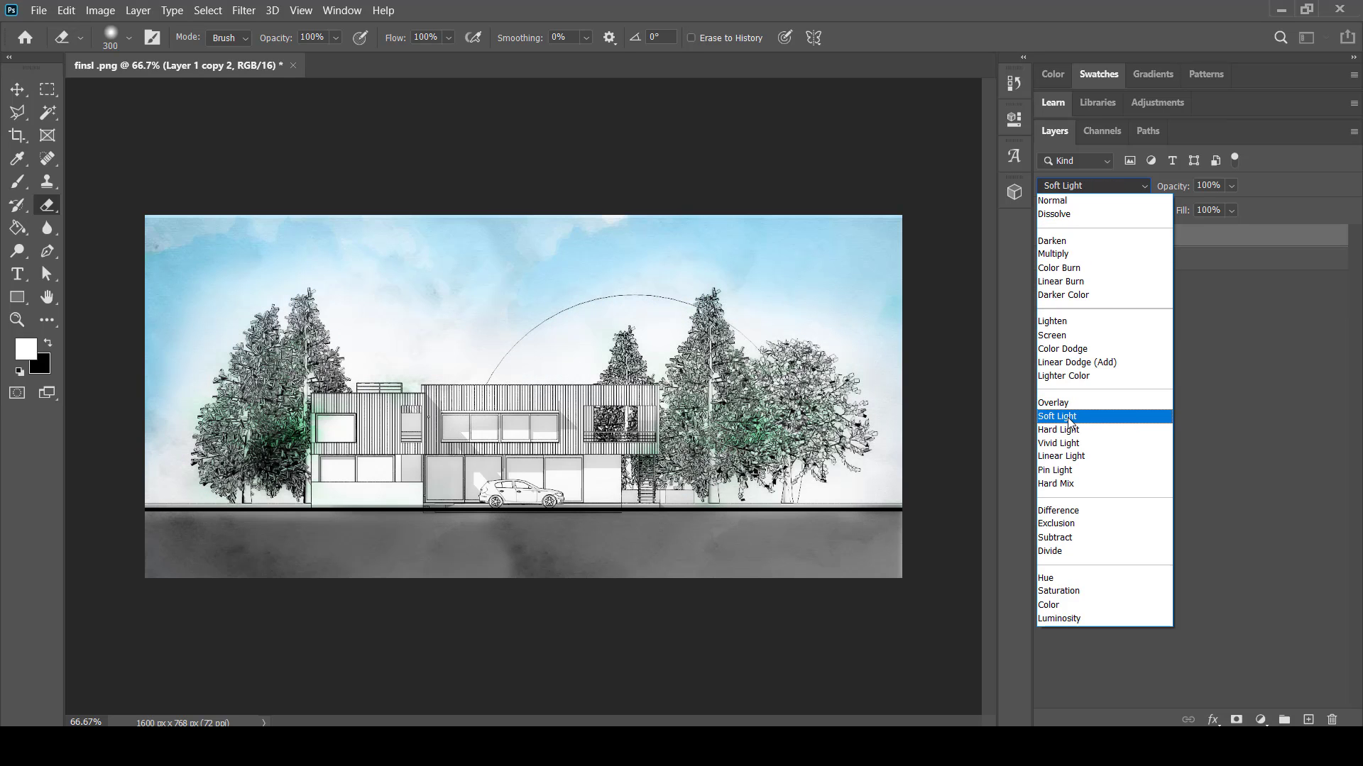
{"action": "left_click", "coordinate": [1068, 417]}
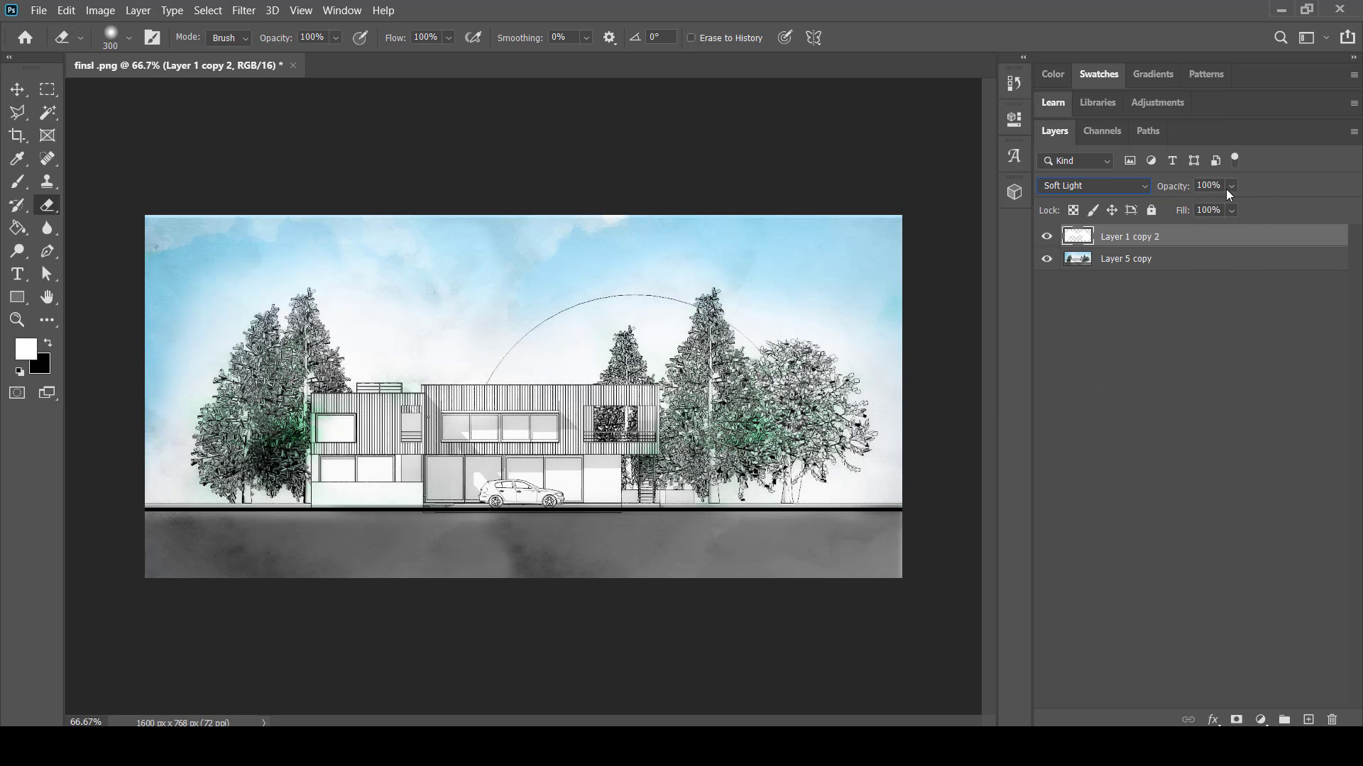
{"action": "left_click_drag", "start_coordinate": [1230, 191], "coordinate": [1217, 210]}
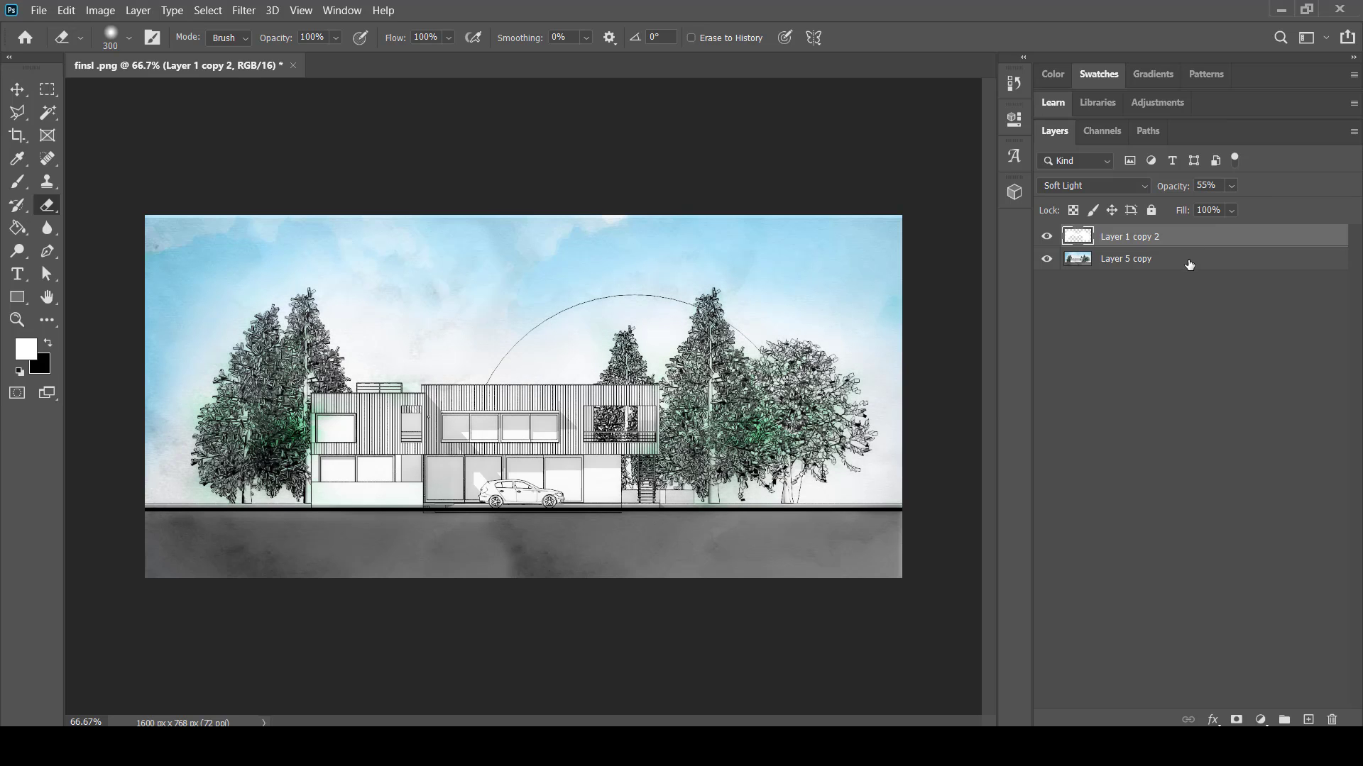
{"action": "key", "text": "f"}
{"action": "key", "text": "f"}
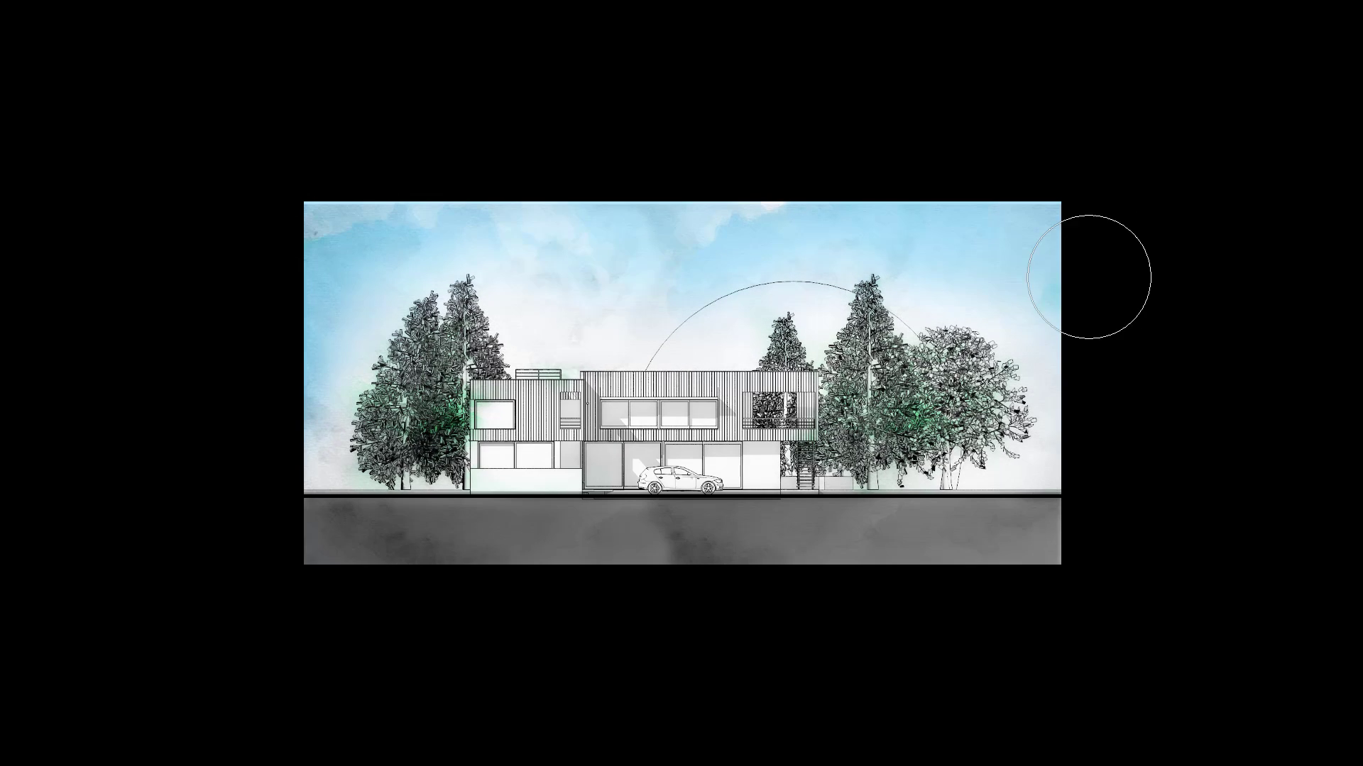
{"action": "scroll", "coordinate": [1089, 277], "scroll_direction": "up", "scroll_amount": 1, "text": "alt"}
{"action": "left_click_drag", "start_coordinate": [951, 289], "coordinate": [1086, 280]}
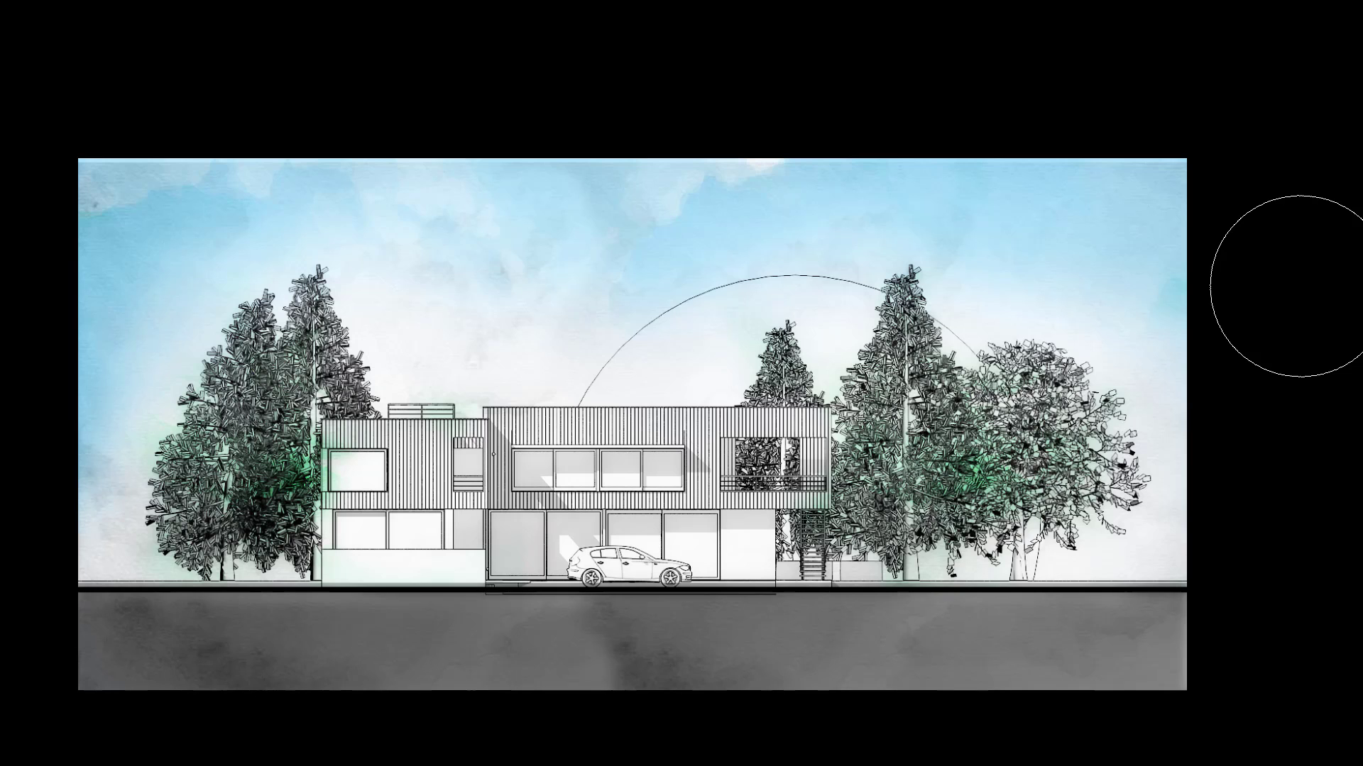